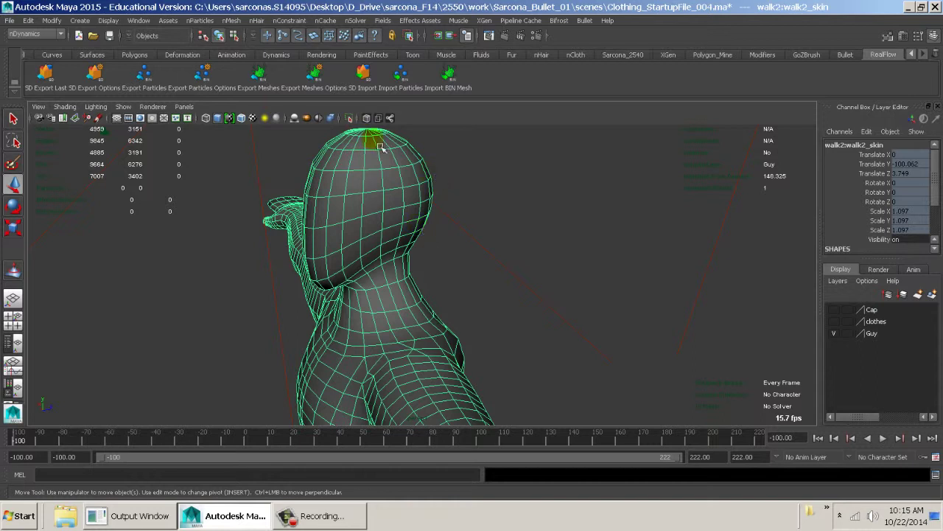
Step: Make the Cap layer visible and select the hair cap on the character's head
click(836, 309)
click(415, 168)
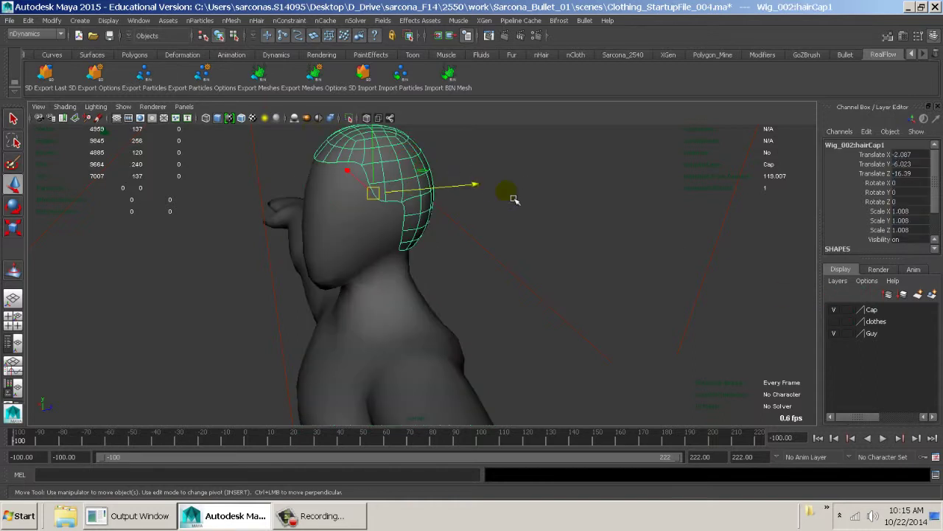
Step: Examine how the hair cap fits the head from the front, both sides and the back
alt+drag(512, 196, 370, 218)
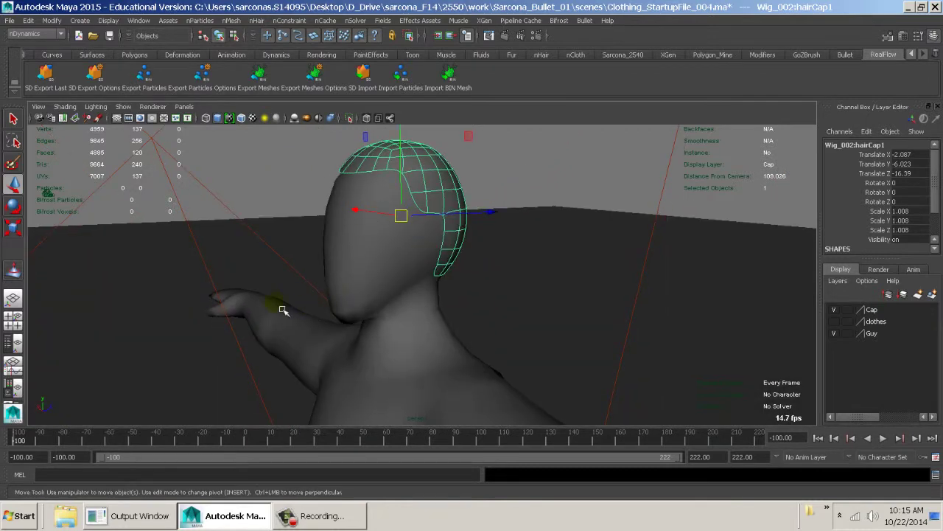
alt+drag(282, 309, 407, 251)
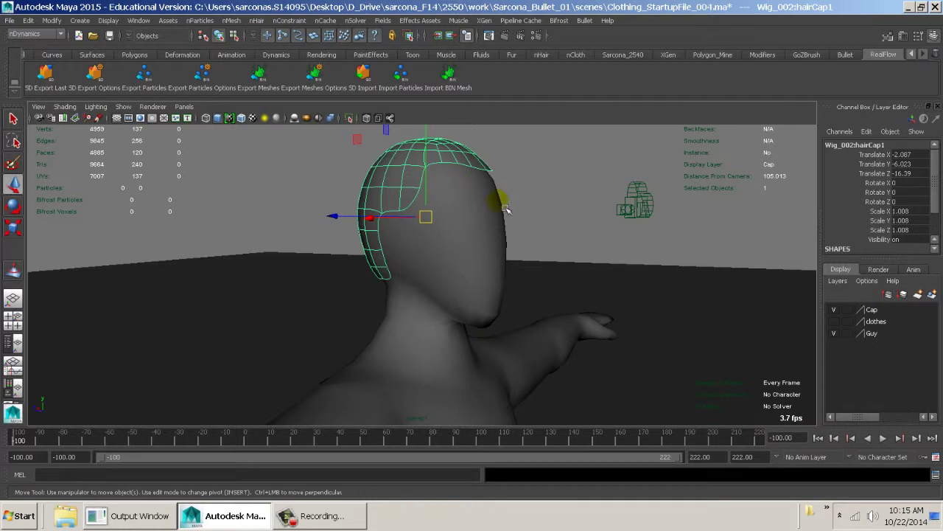
alt+drag(501, 196, 429, 219)
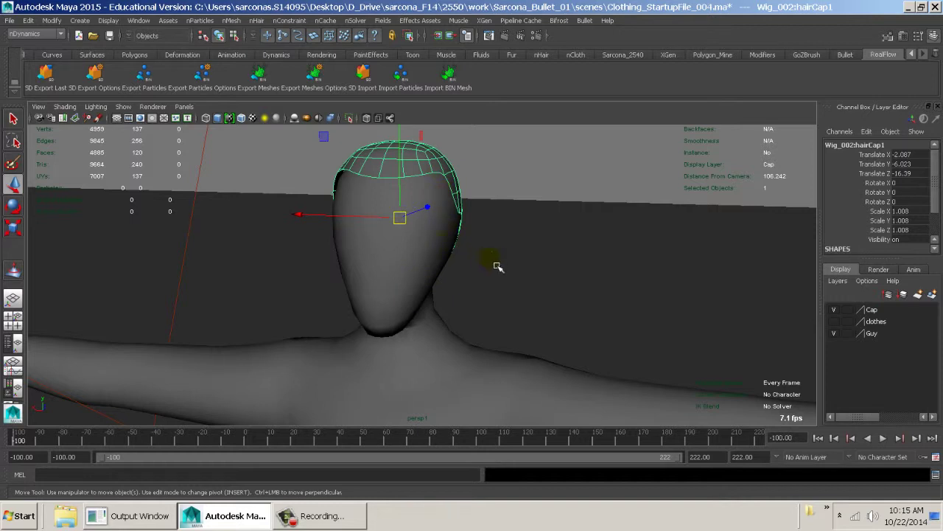
alt+drag(506, 266, 380, 249)
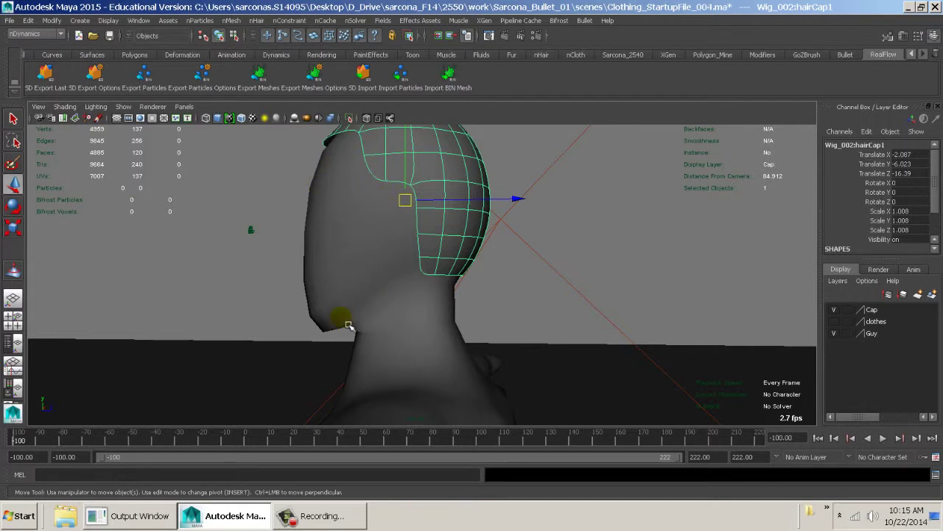
alt+drag(364, 316, 413, 322)
alt+right_drag(412, 322, 381, 307)
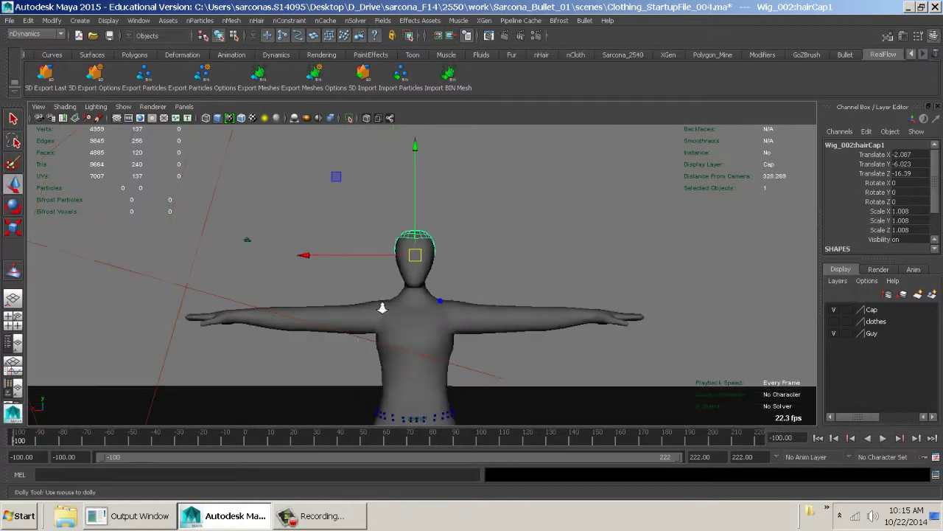
alt+right_drag(330, 283, 650, 354)
alt+drag(650, 354, 516, 302)
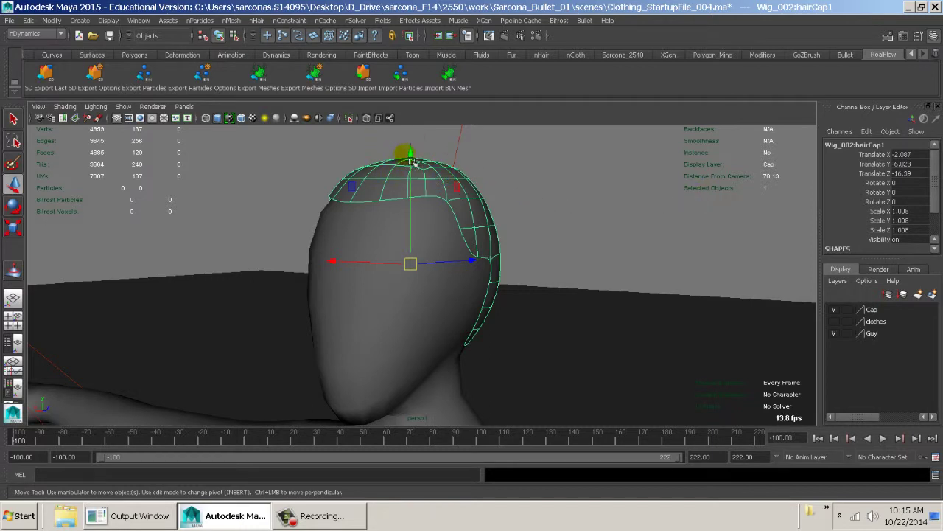
alt+drag(339, 171, 365, 160)
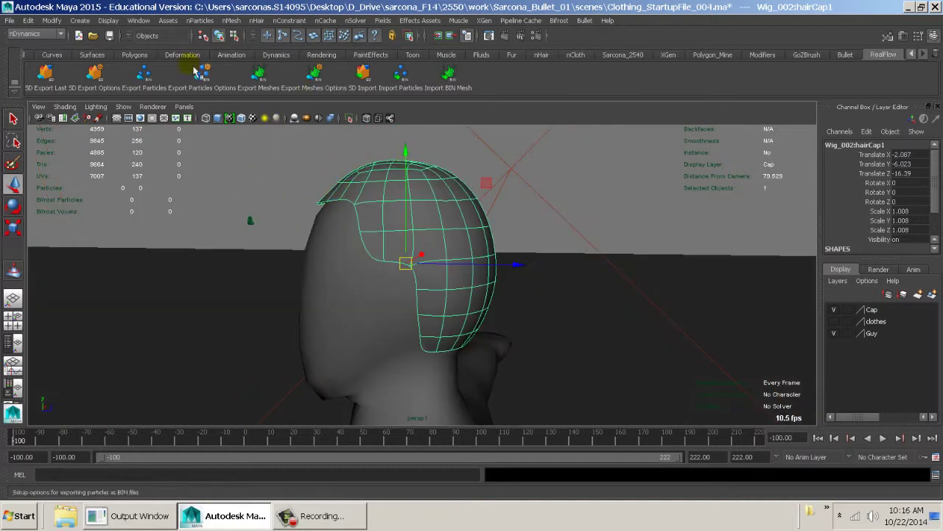
click(80, 20)
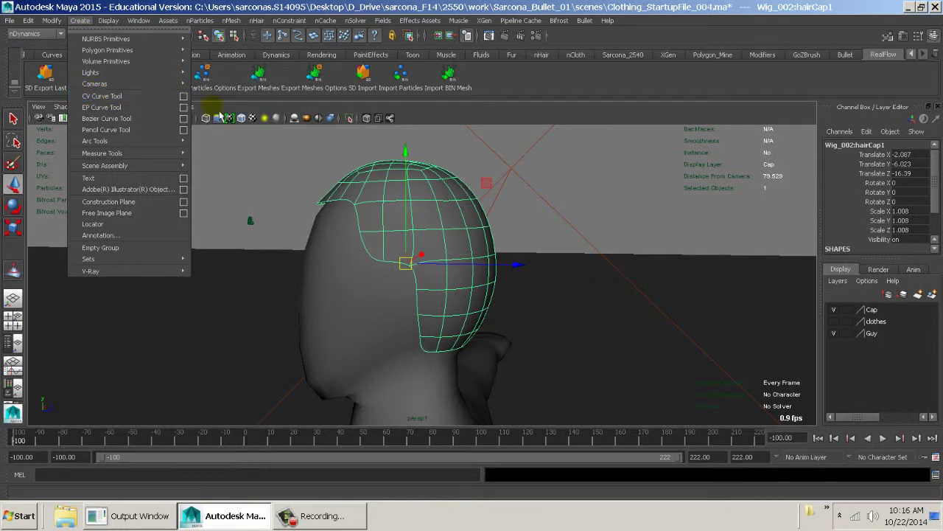
click(394, 160)
alt+drag(366, 180, 431, 199)
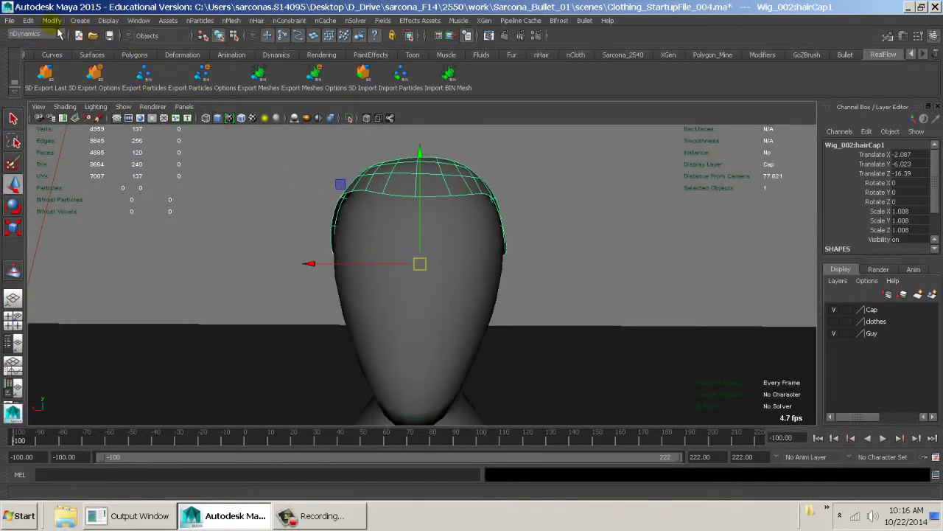
Step: Freeze the hair cap's translate, rotate and scale transformations
click(805, 171)
drag(870, 154, 870, 229)
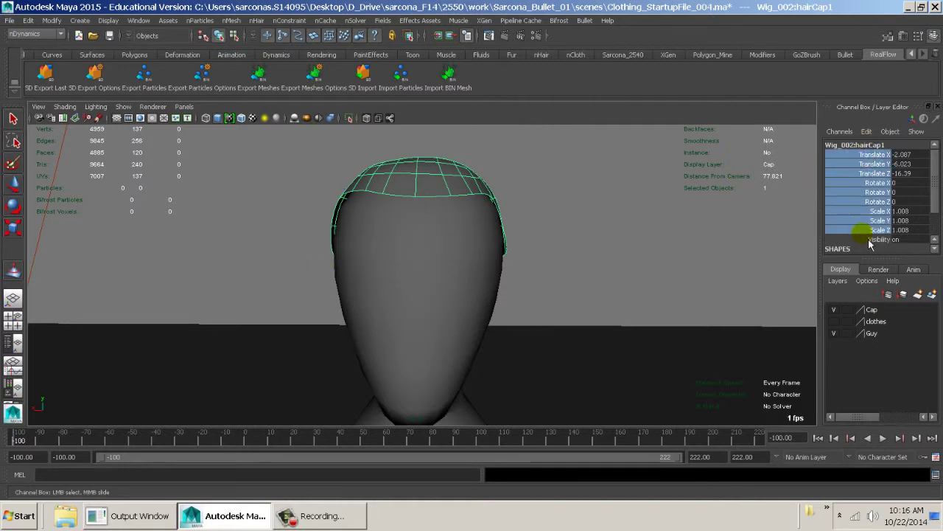
click(52, 20)
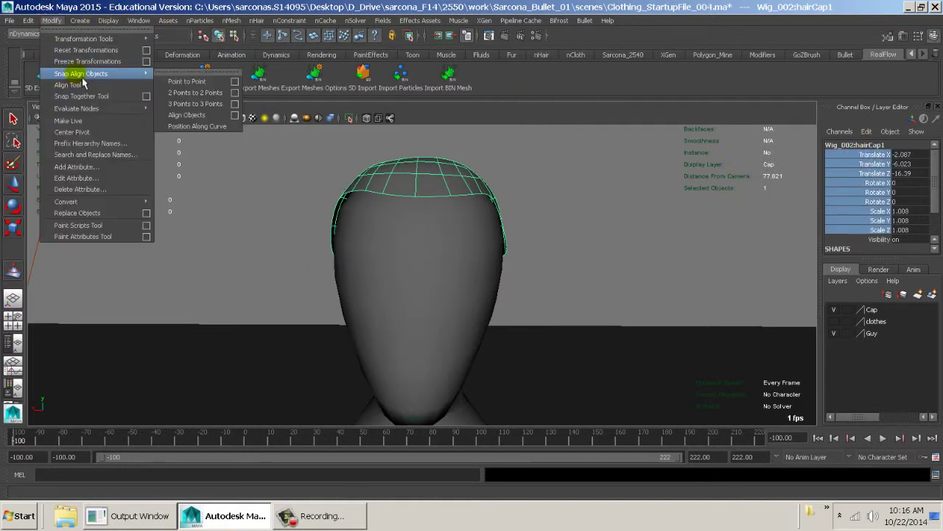
click(152, 61)
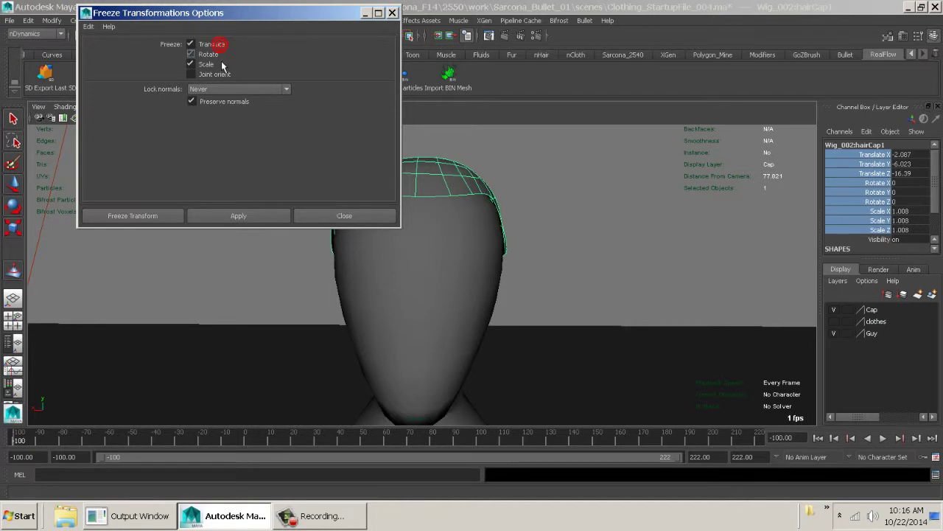
click(157, 214)
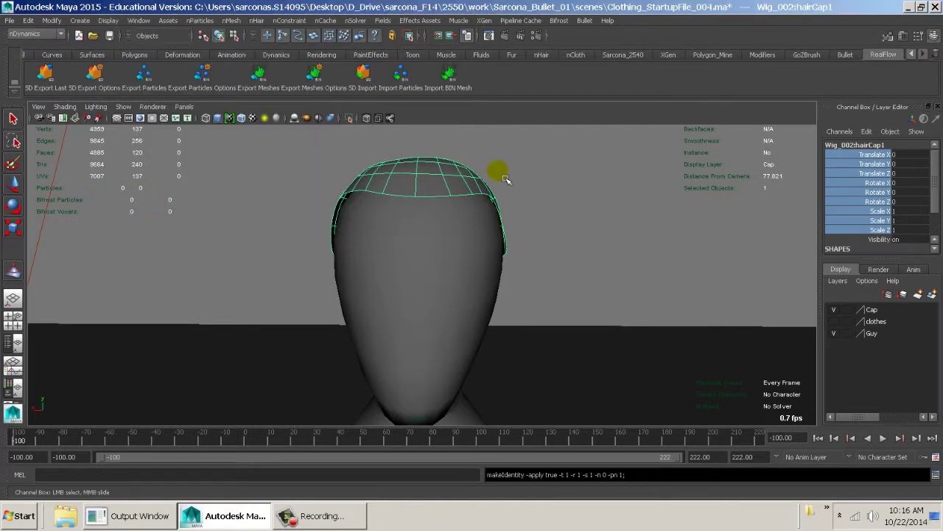
Step: Delete the construction history of the hair cap
scroll(894, 198, down, 1)
scroll(894, 198, down, 1)
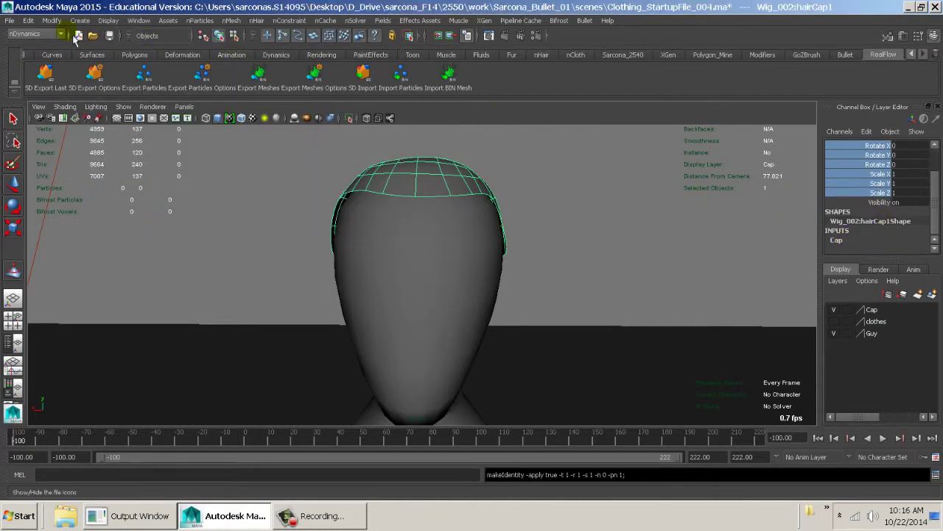
click(28, 20)
mouse_move(126, 143)
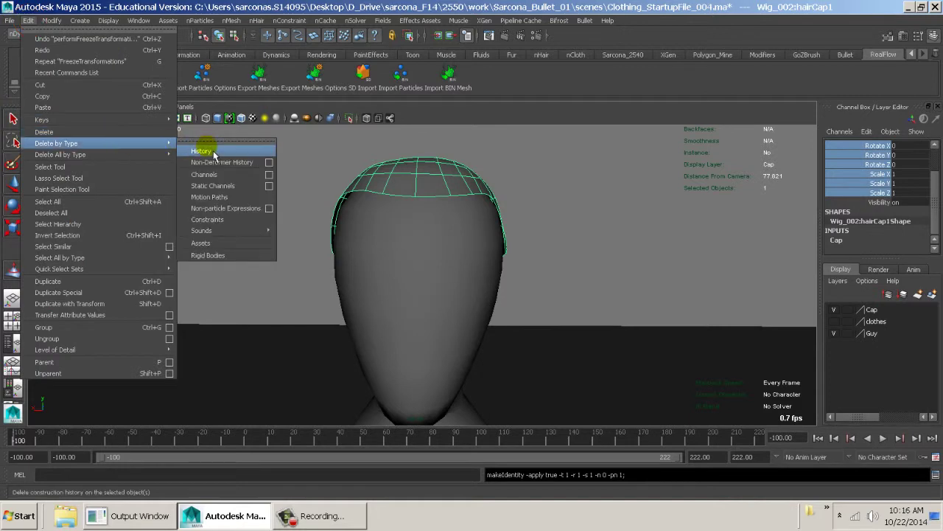
click(204, 151)
Step: Check the hair cap's UV layout in the UV Texture Editor and close the editor
click(139, 20)
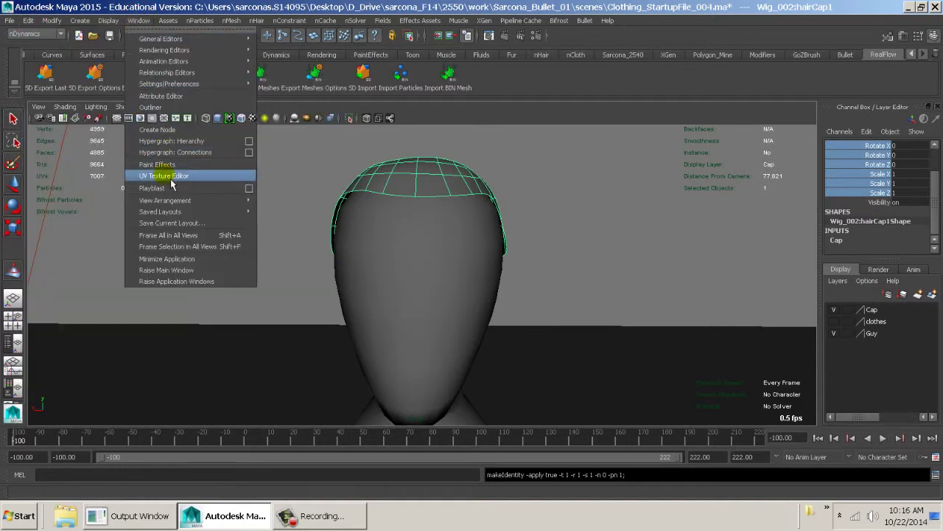
click(164, 176)
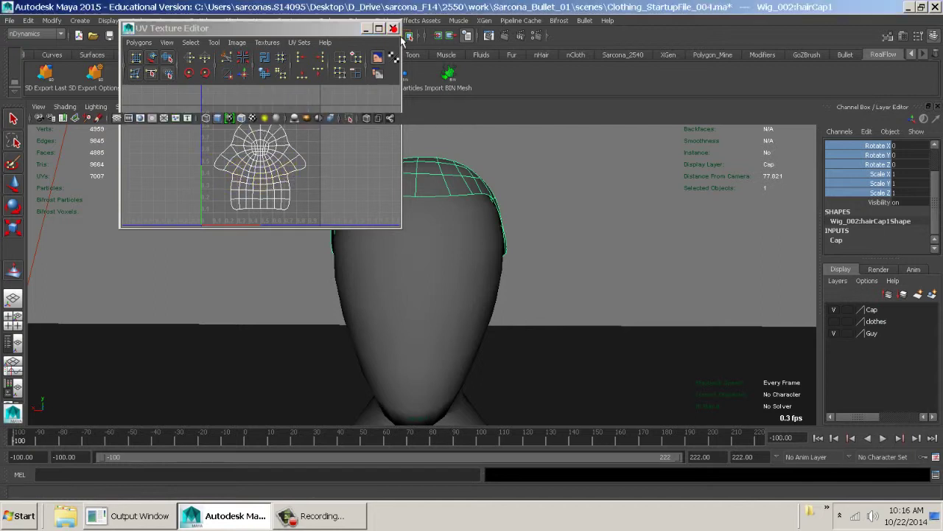
click(392, 28)
alt+drag(347, 177, 288, 187)
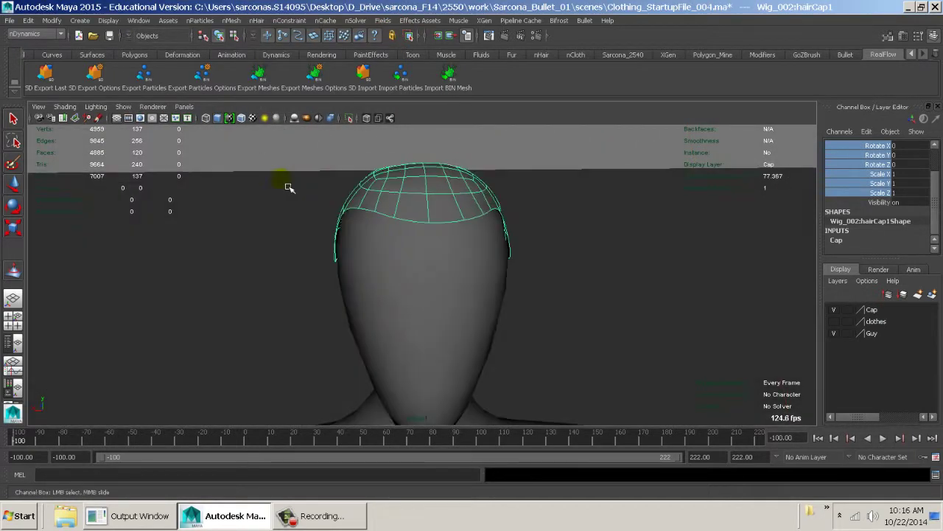
click(484, 20)
click(486, 20)
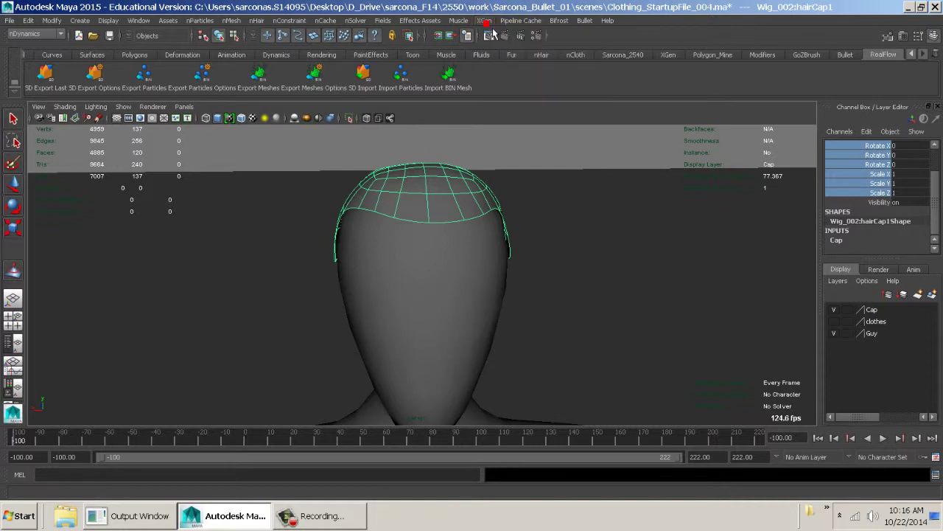
alt+drag(446, 197, 712, 279)
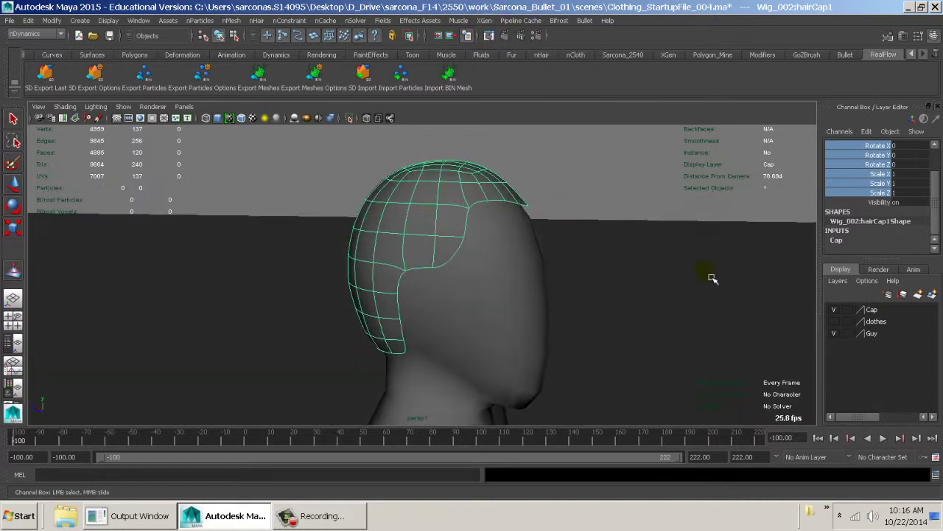
Step: Isolate the hair cap in the viewport, enable automatic loading of objects into the isolated view, and reselect the cap
click(350, 118)
click(292, 176)
alt+drag(295, 181, 391, 247)
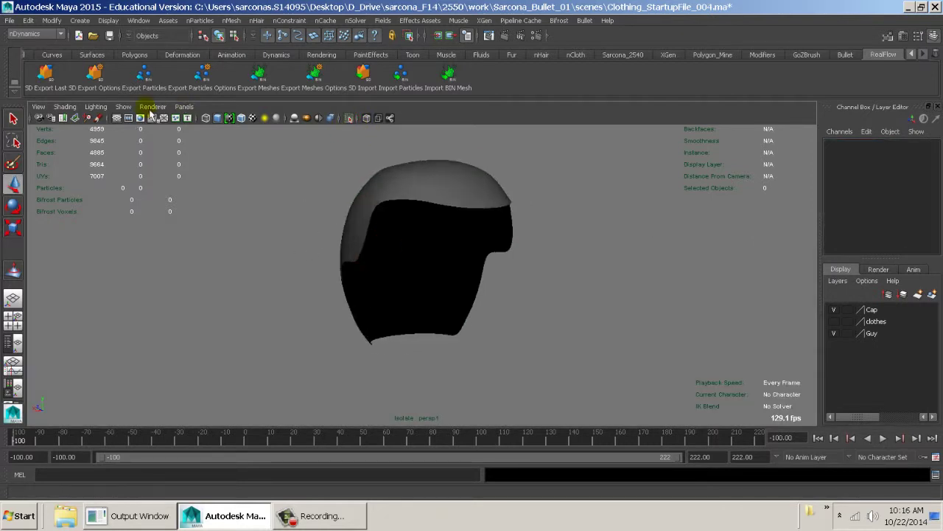
click(122, 107)
mouse_move(162, 72)
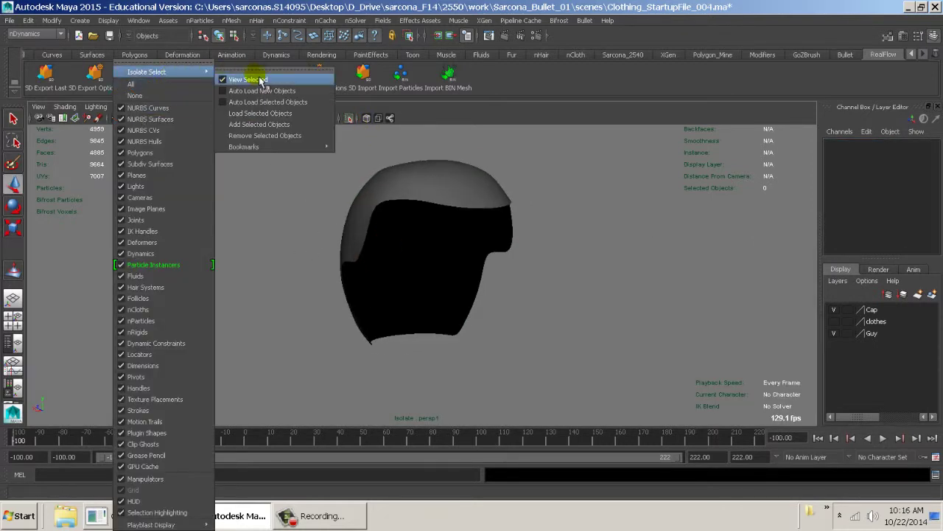
click(301, 98)
click(382, 158)
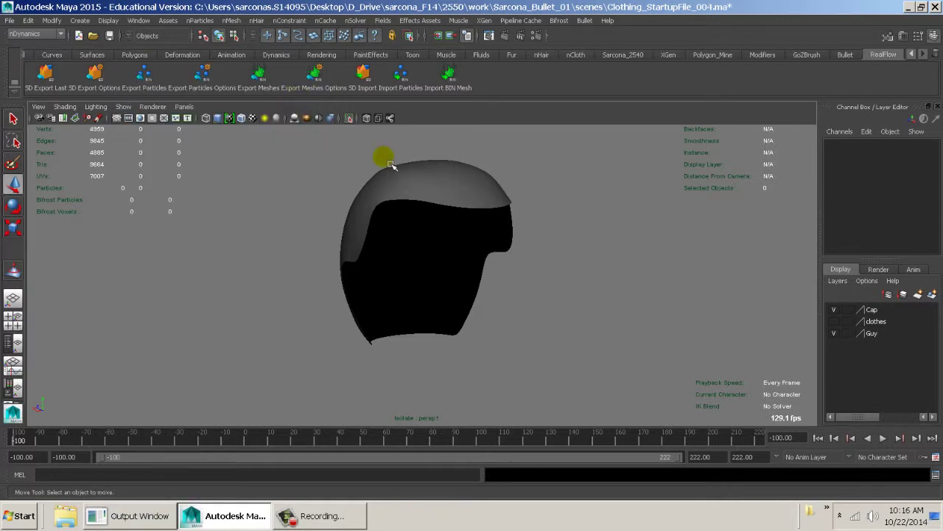
alt+drag(564, 216, 516, 194)
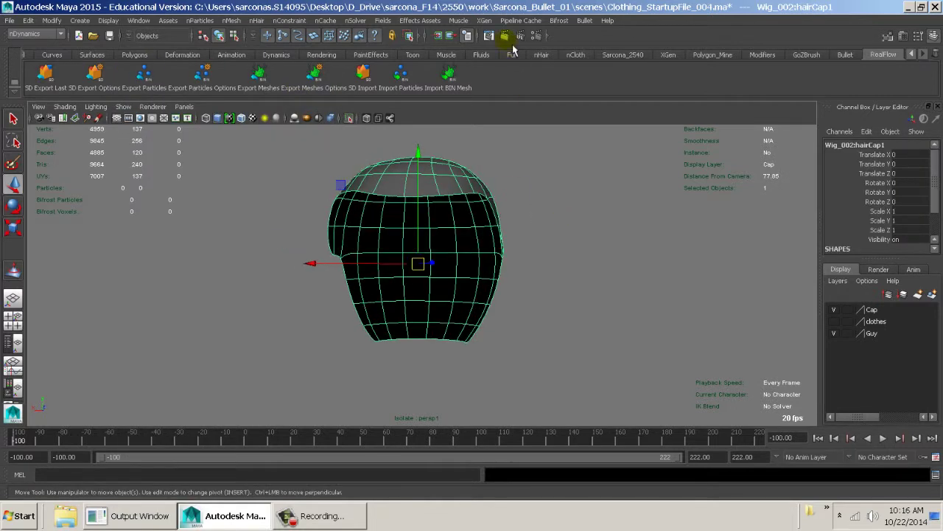
Step: Start a new XGen description for the hair cap and name it GuyHair
click(486, 20)
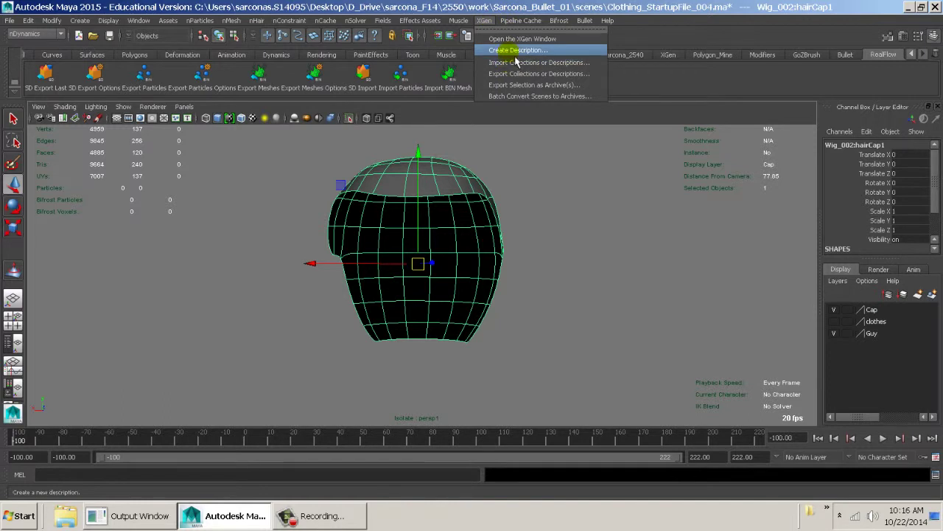
click(515, 51)
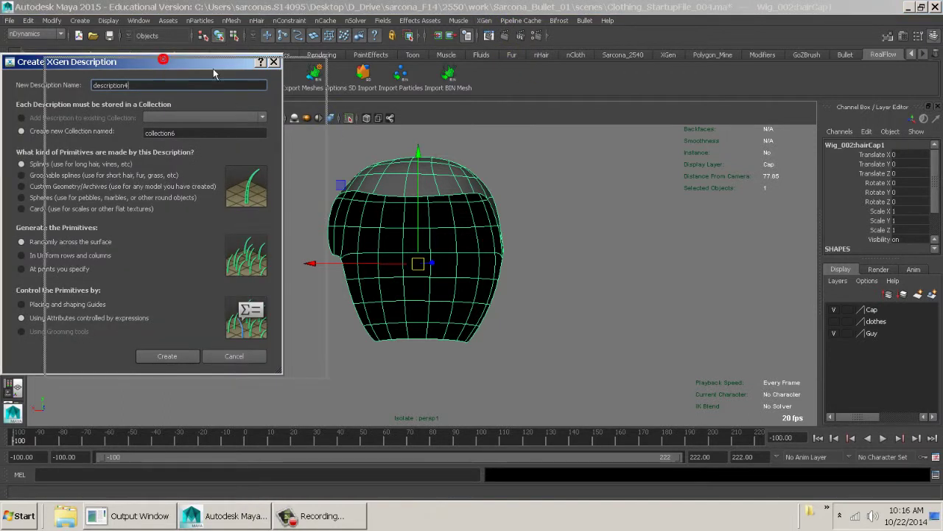
drag(169, 60, 213, 63)
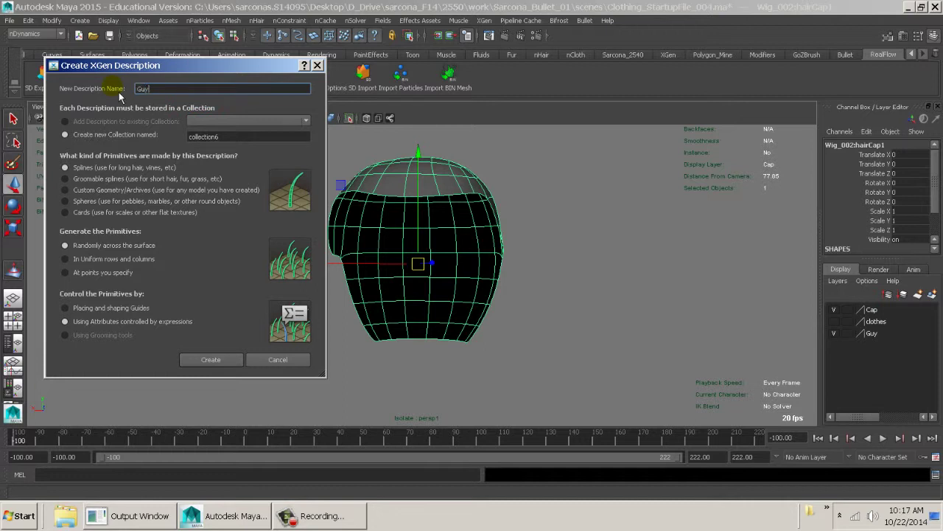
key(Return)
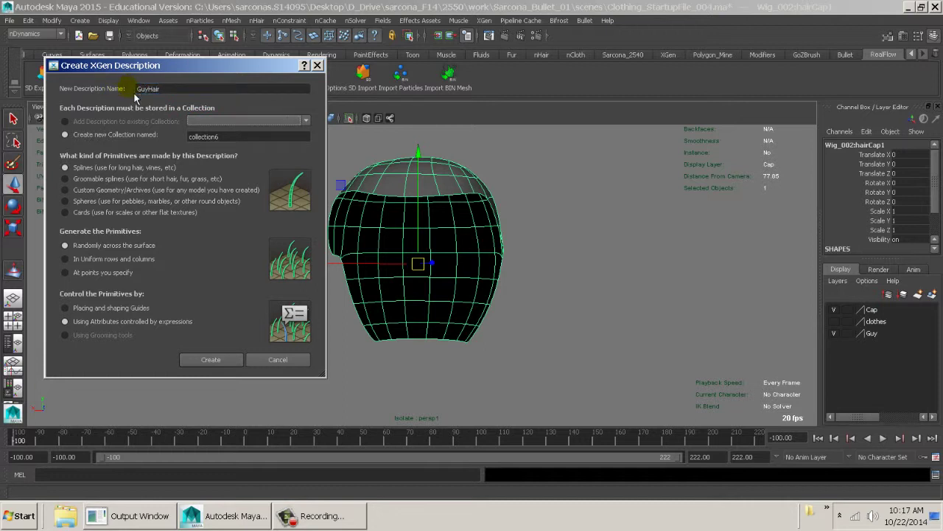
Step: Choose groomable splines as the primitives and create the description in the new collection collection6
click(81, 179)
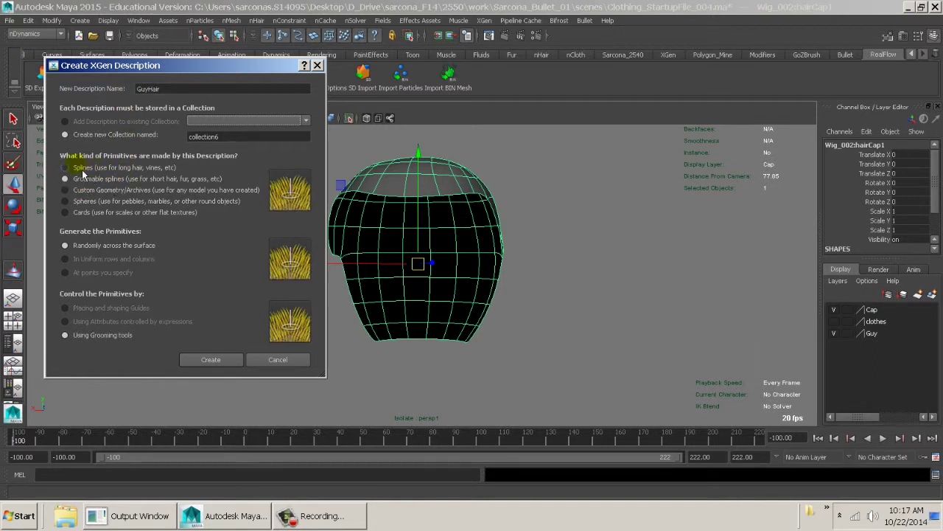
click(78, 168)
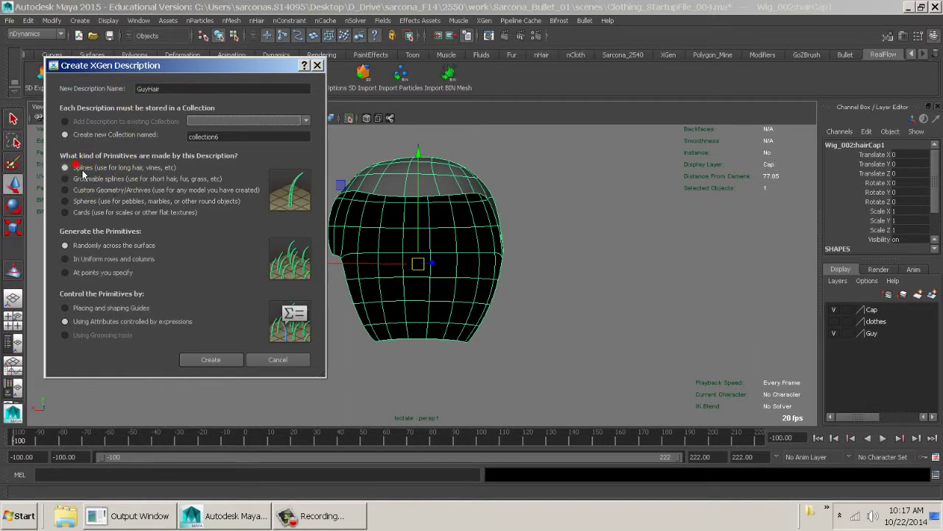
click(136, 177)
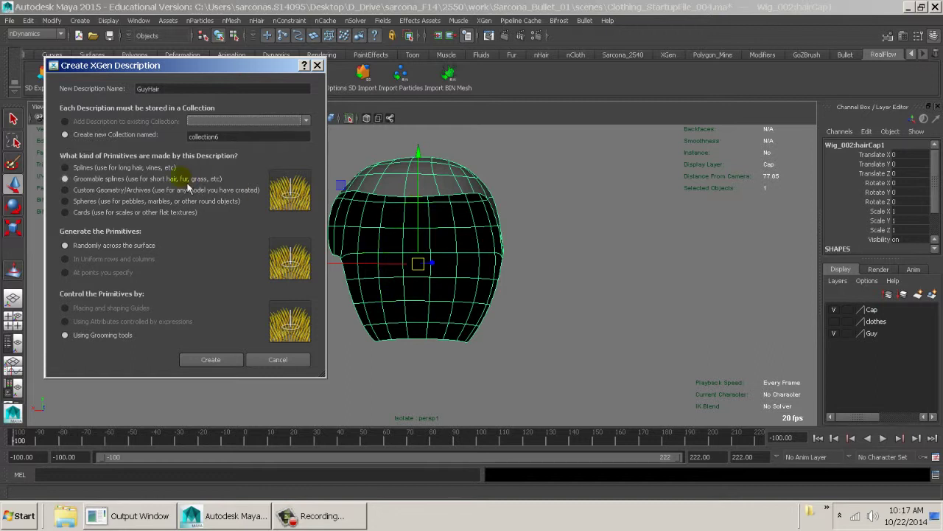
click(197, 359)
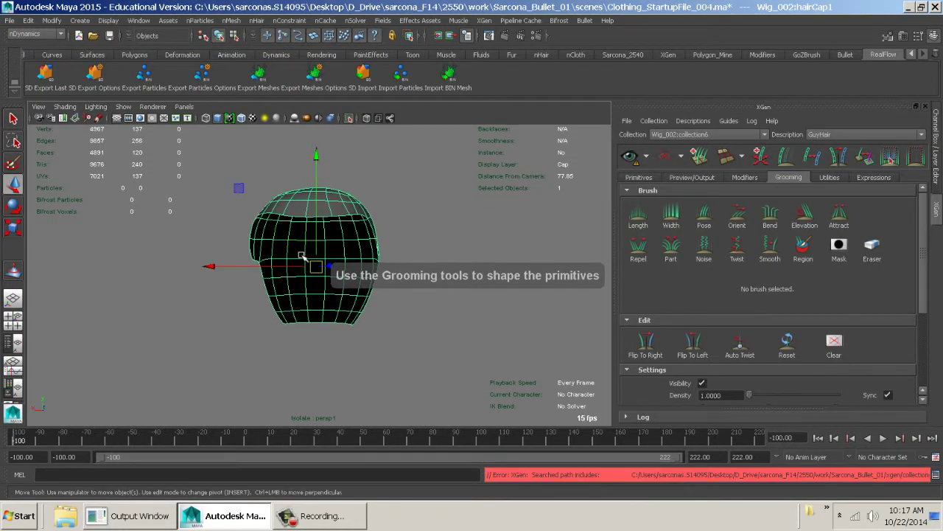
Step: Turn the viewport isolation of the hair cap off and back on
alt+drag(189, 263, 326, 274)
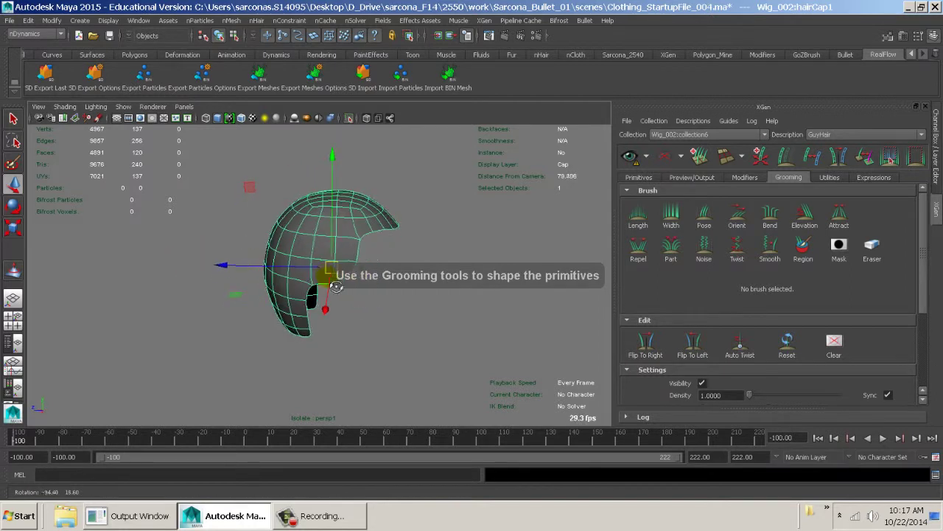
click(349, 119)
click(350, 118)
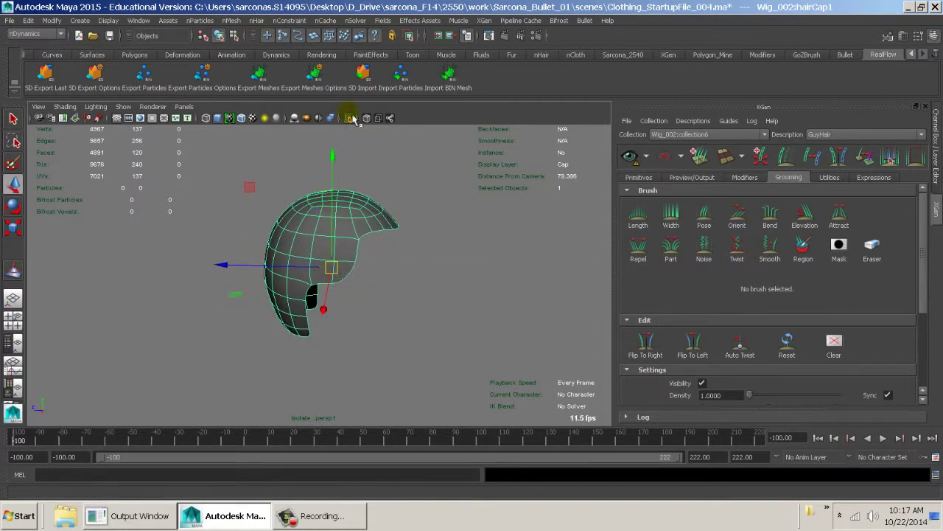
Step: Turn off the viewport isolation, select the GuyHair groom splines together with the hair cap, isolate both, and clear the selection
click(351, 119)
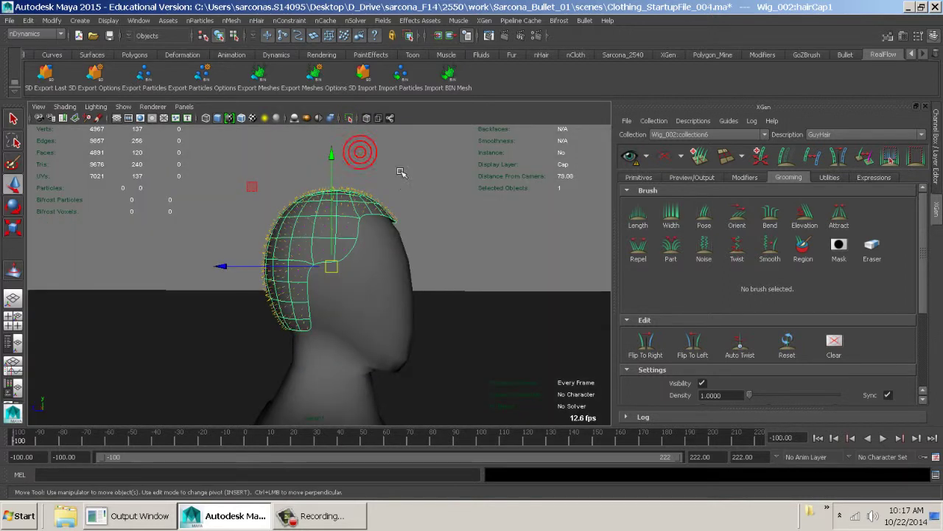
click(294, 191)
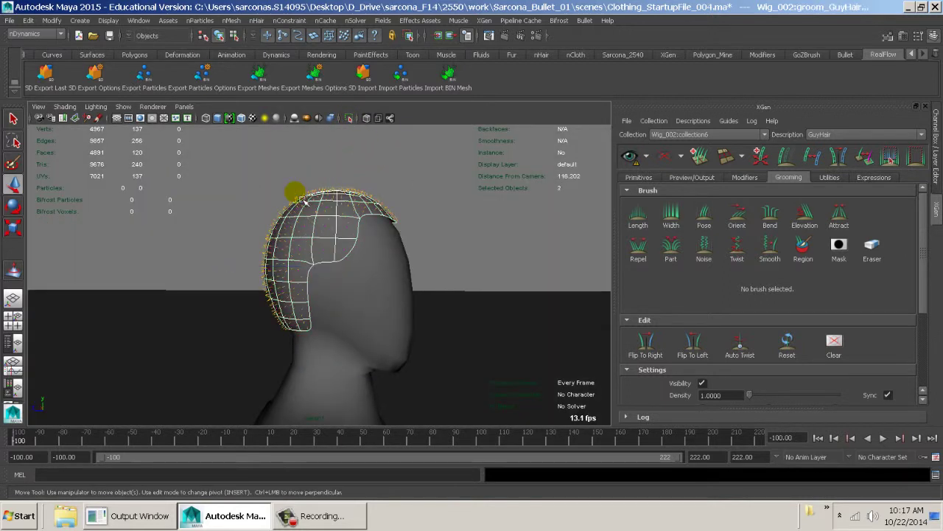
click(350, 119)
alt+drag(368, 150, 251, 279)
click(250, 278)
alt+right_drag(254, 284, 256, 281)
alt+drag(256, 280, 356, 292)
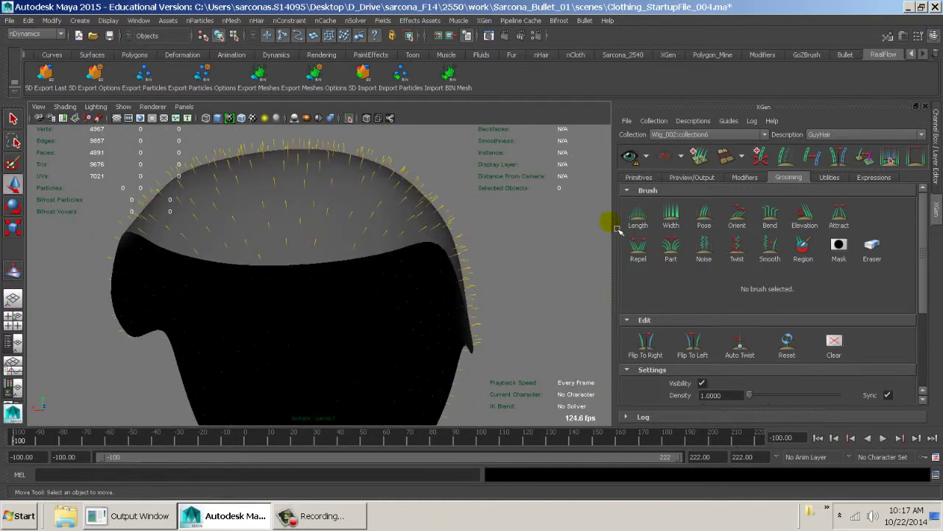
Step: Open the XGen window and set the groom splines' length to 3.0 in the grooming settings
scroll(712, 269, down, 3)
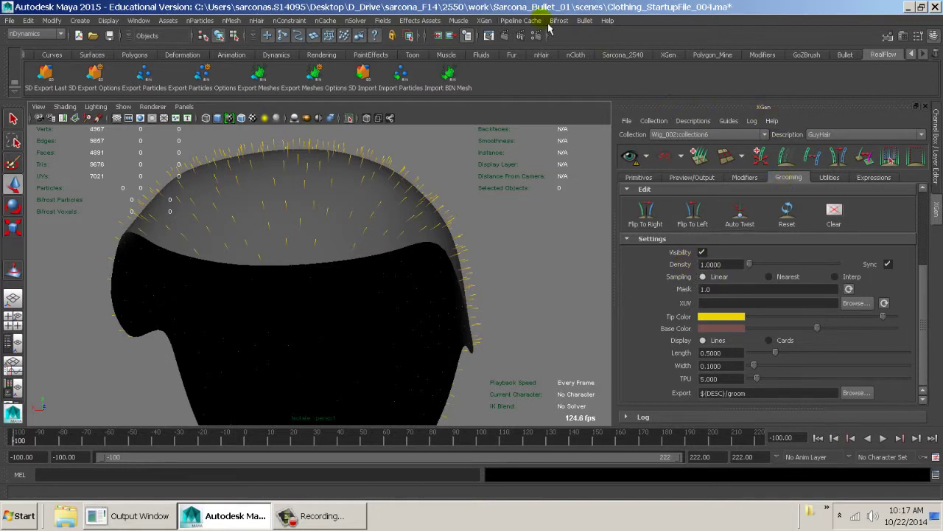
click(485, 20)
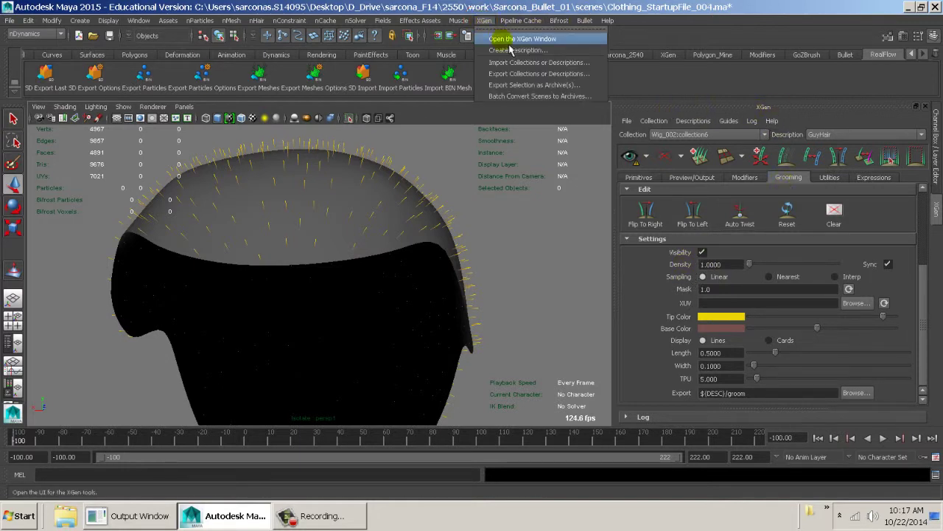
click(516, 43)
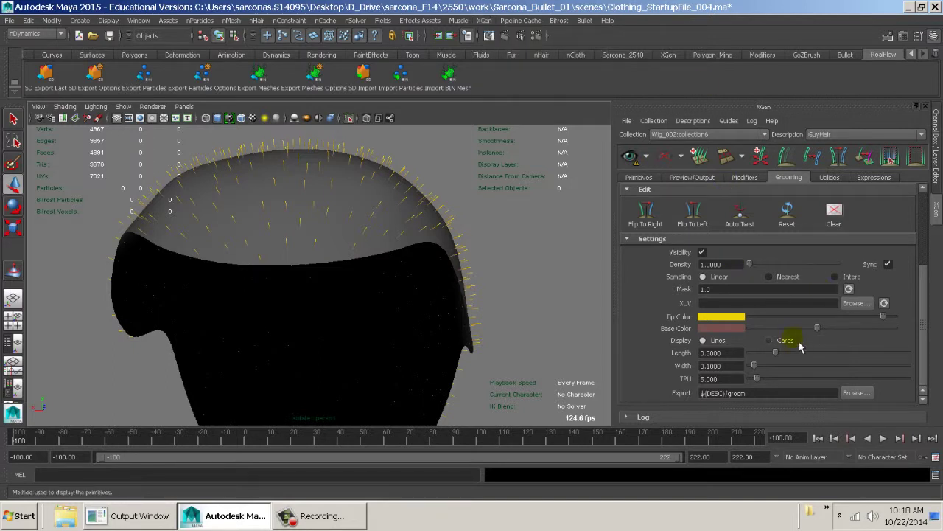
drag(798, 359, 847, 356)
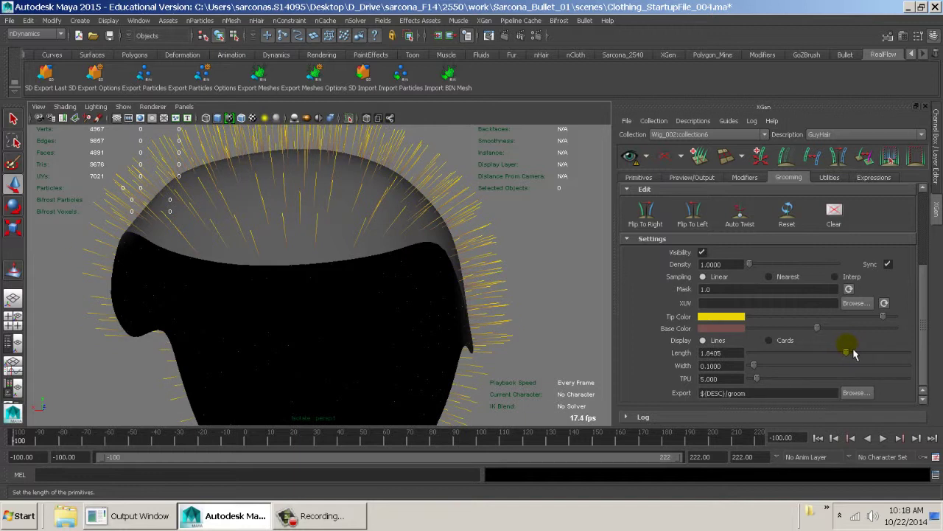
alt+drag(551, 332, 346, 317)
drag(811, 353, 918, 362)
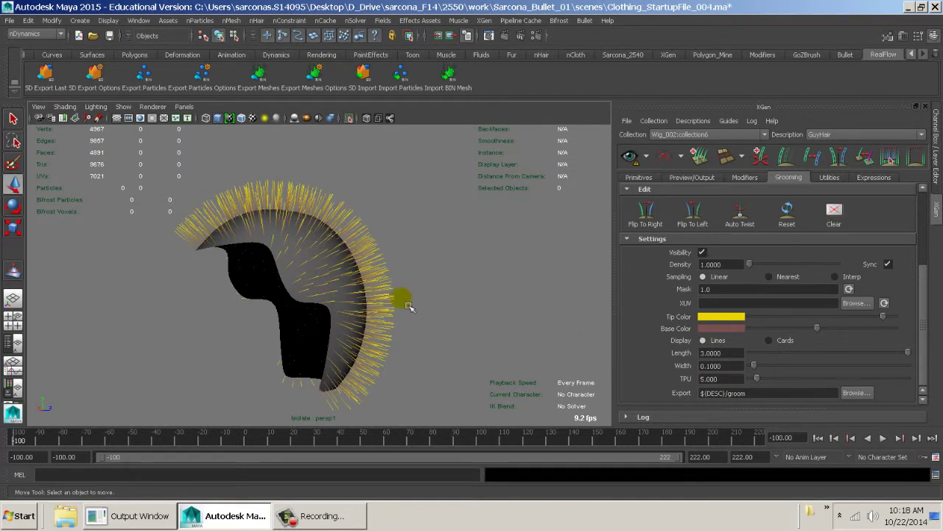
Step: Choose the Pose grooming brush, enlarge its radius, and comb the hair on one side of the head
alt+drag(343, 298, 177, 288)
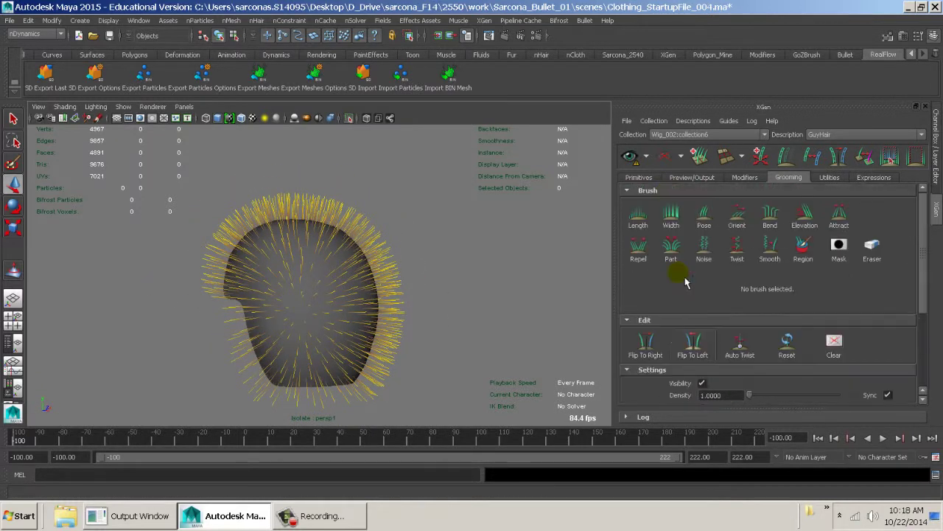
click(711, 223)
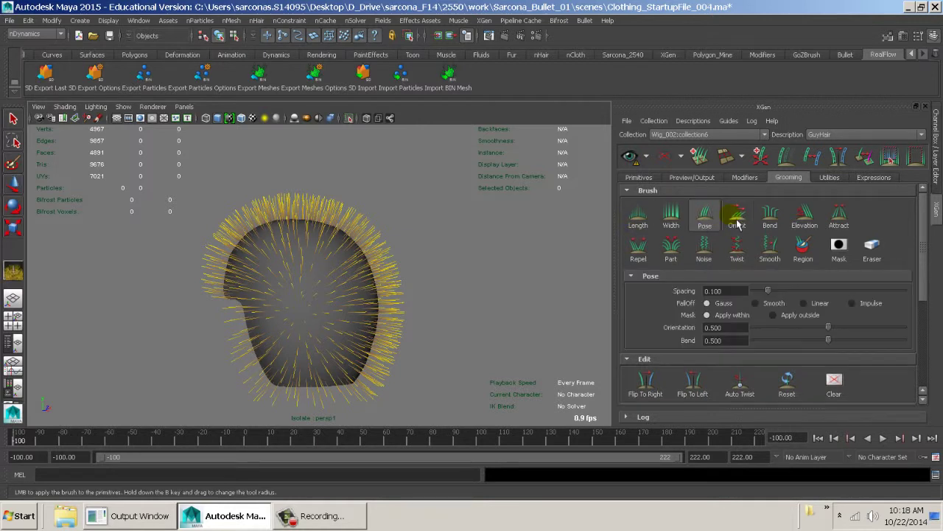
alt+drag(405, 267, 312, 284)
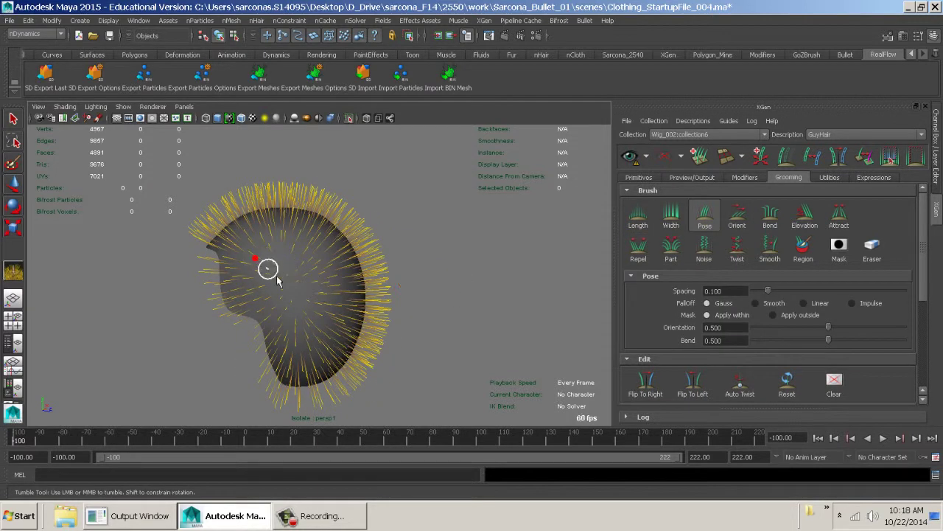
click(250, 273)
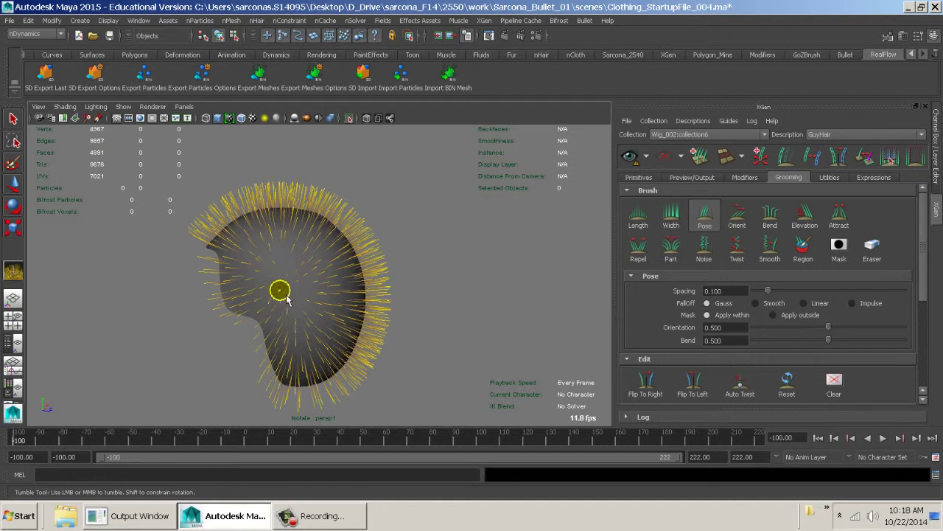
mouse_move(285, 297)
mouse_down()
mouse_move(308, 297)
mouse_move(298, 294)
mouse_up()
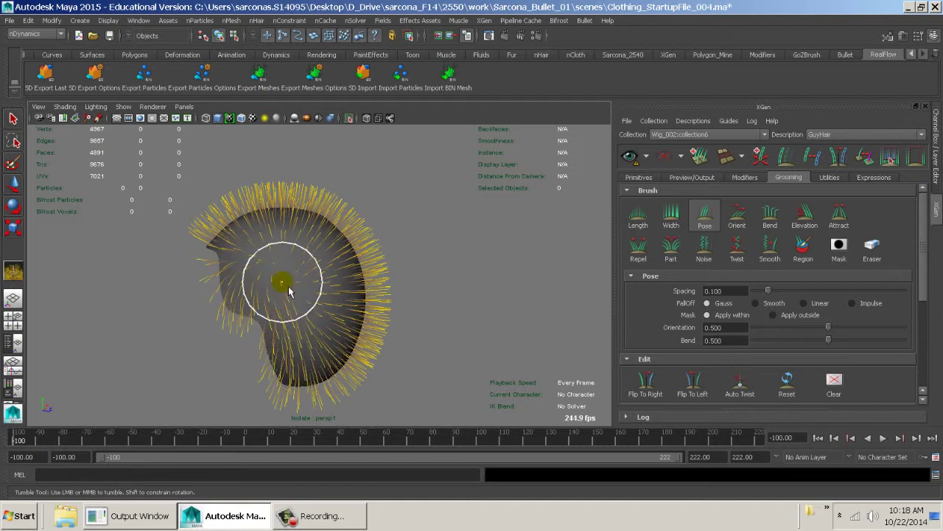
Step: Comb the hair on the back and both sides of the head downward with the Pose brush
mouse_move(315, 365)
alt+mouse_down()
mouse_move(340, 290)
mouse_move(322, 252)
alt+mouse_up()
mouse_move(316, 317)
alt+mouse_down()
mouse_move(312, 393)
mouse_move(330, 319)
alt+mouse_up()
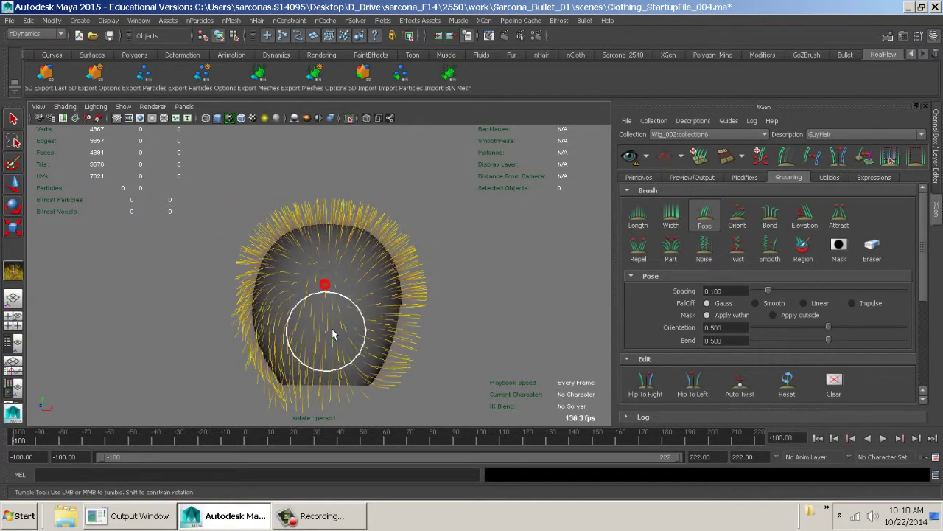
mouse_move(358, 347)
alt+mouse_down()
mouse_move(314, 330)
mouse_move(345, 325)
alt+mouse_up()
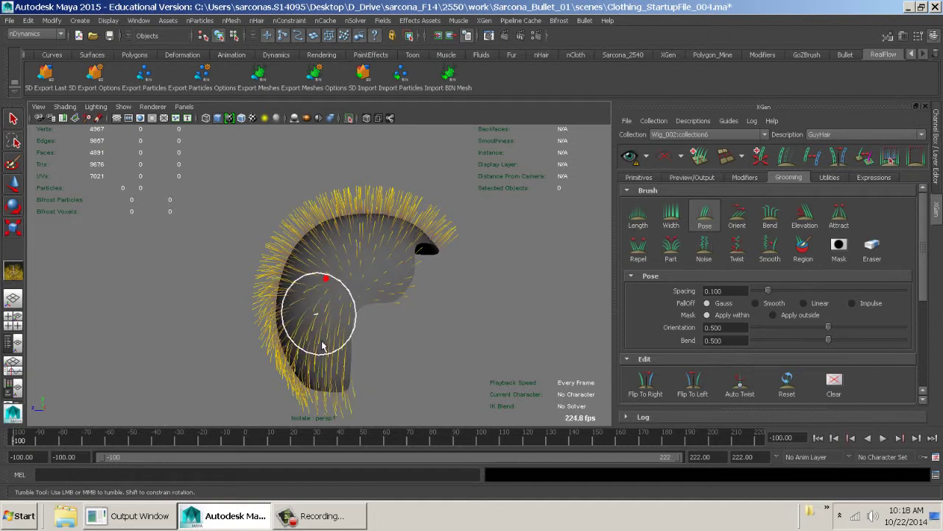
drag(377, 333, 355, 261)
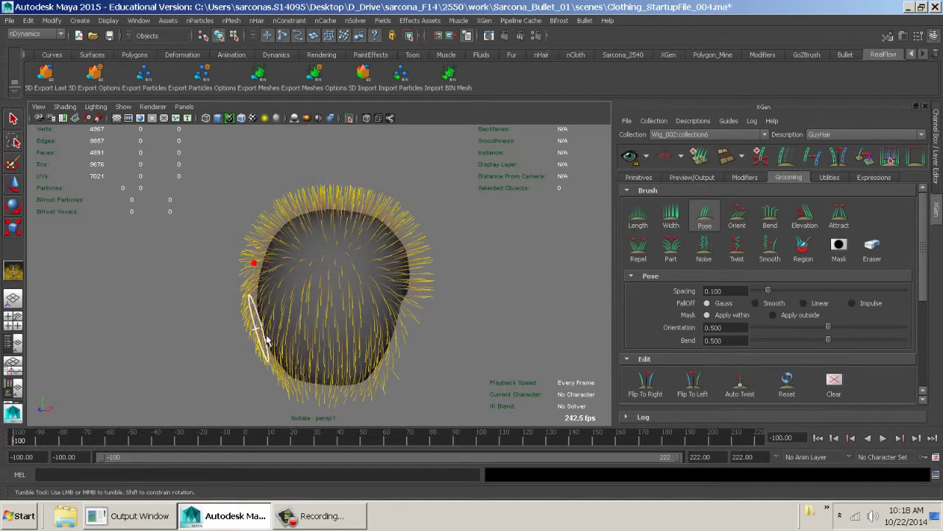
alt+drag(267, 340, 312, 278)
mouse_move(230, 259)
alt+mouse_down()
mouse_move(320, 335)
mouse_move(260, 287)
alt+mouse_up()
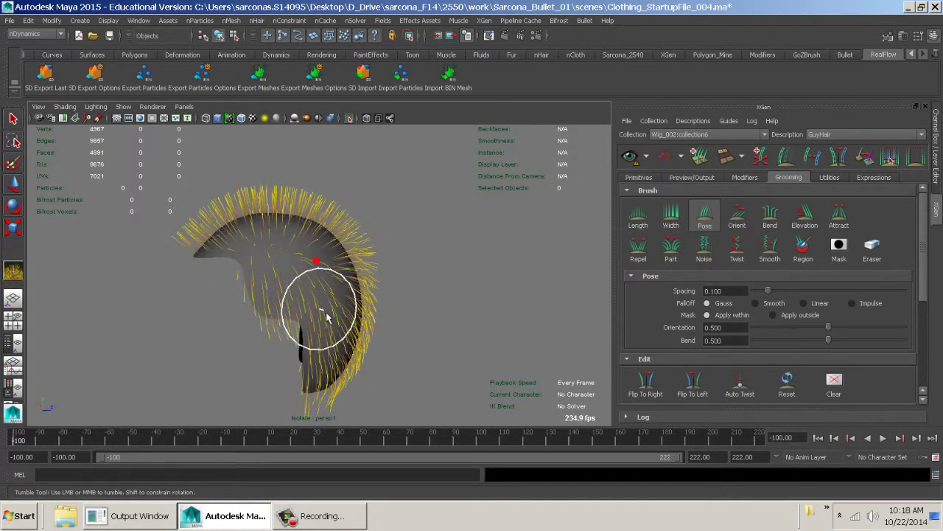
alt+drag(342, 359, 267, 336)
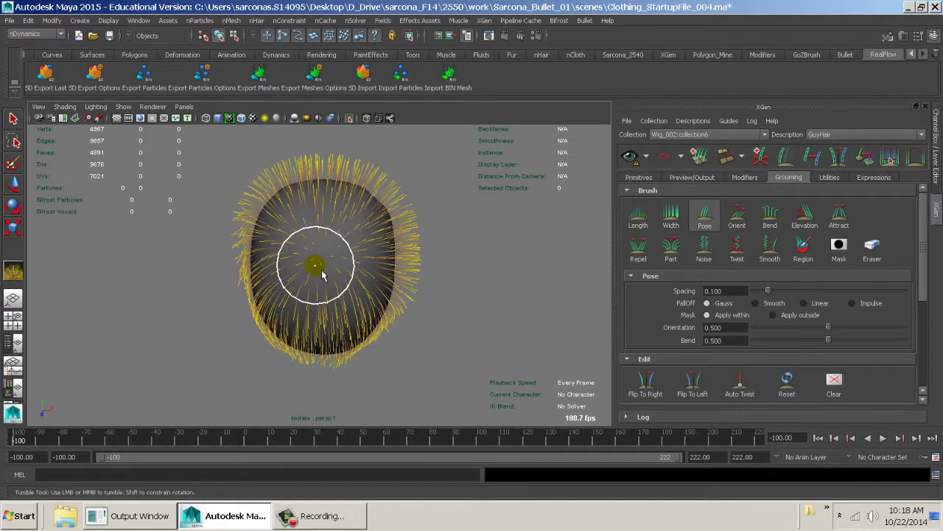
Step: Comb the hair from the crown down toward the back of the head with the Pose brush
alt+right_drag(344, 308, 438, 295)
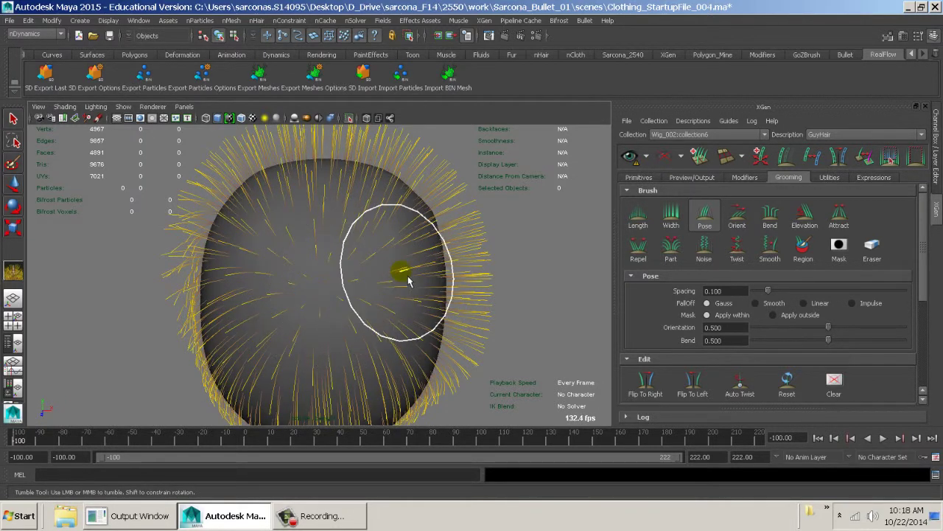
mouse_move(328, 395)
mouse_down()
mouse_move(334, 360)
mouse_move(321, 289)
mouse_up()
alt+drag(337, 331, 364, 267)
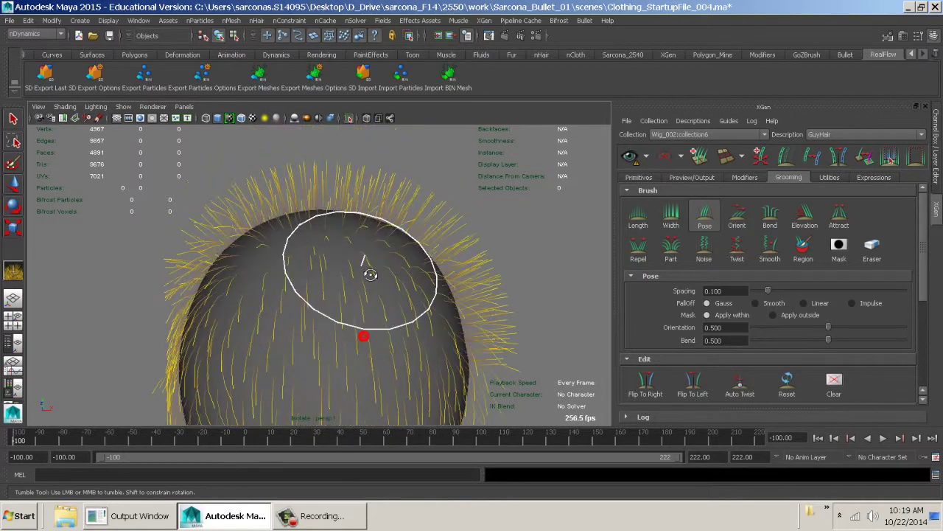
alt+right_drag(365, 267, 293, 398)
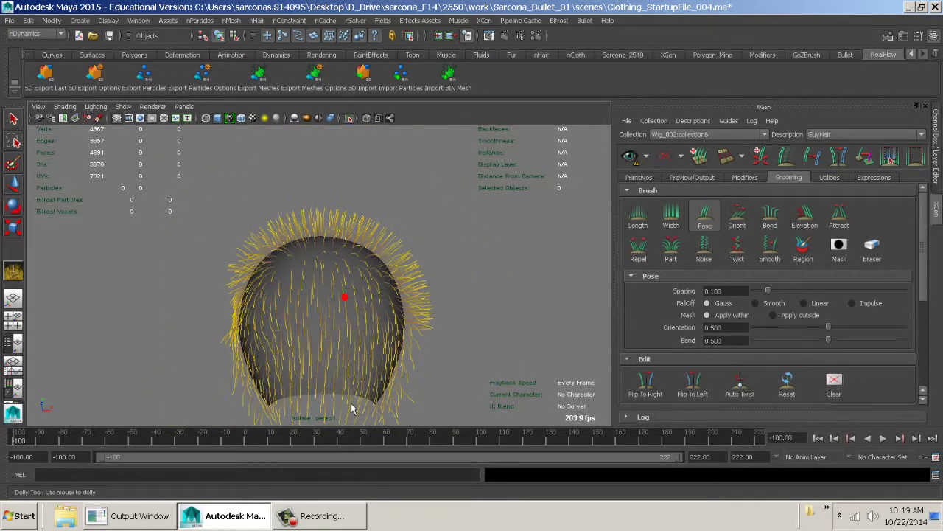
Step: Comb the side hair backward and pose the hair on top into a swirl around the crown
alt+drag(402, 339, 368, 314)
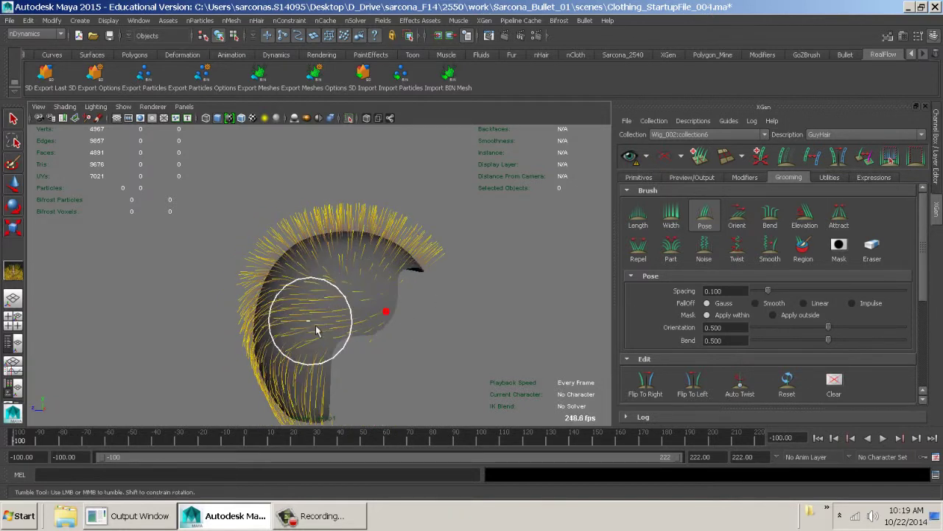
alt+drag(341, 327, 399, 287)
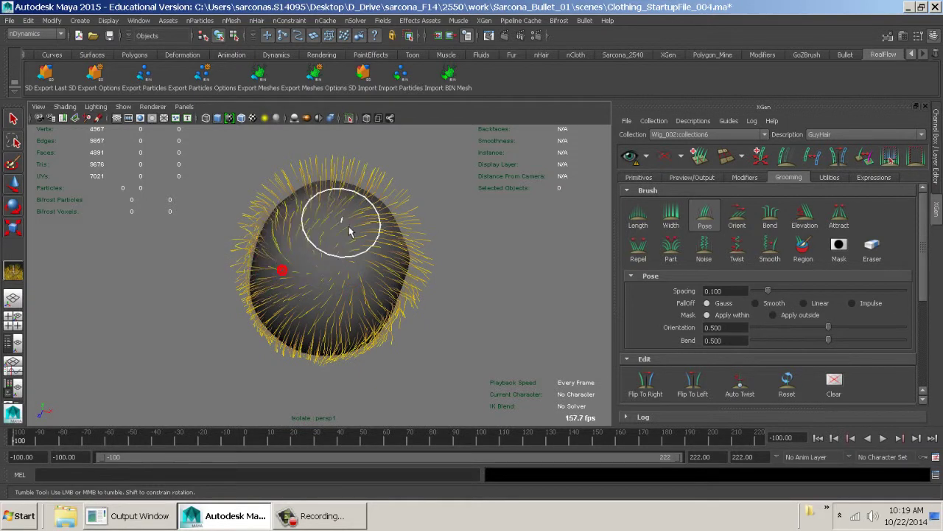
mouse_move(350, 230)
alt+mouse_down()
mouse_move(411, 263)
mouse_move(560, 238)
mouse_move(348, 294)
alt+mouse_up()
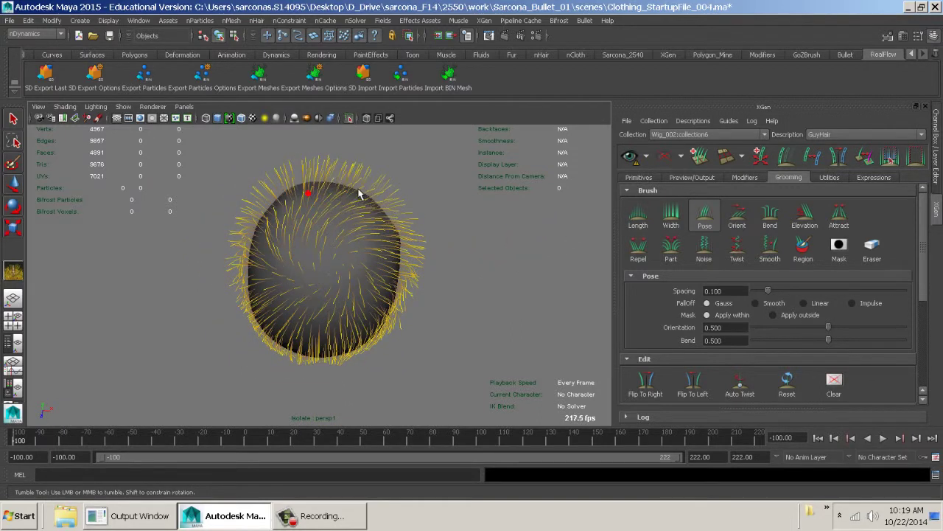
Step: Sweep the hair along the front hairline to one side of the forehead with the Pose brush
alt+right_drag(416, 218, 464, 268)
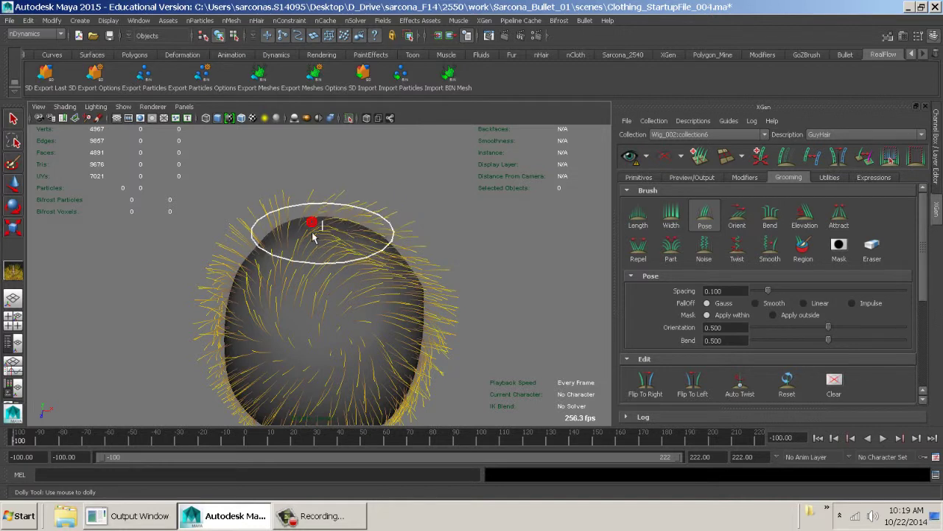
mouse_move(361, 305)
alt+mouse_down()
mouse_move(379, 280)
mouse_move(401, 278)
mouse_move(362, 339)
mouse_move(354, 317)
mouse_move(313, 326)
mouse_move(211, 385)
mouse_move(389, 373)
mouse_move(368, 341)
mouse_move(421, 343)
mouse_move(442, 357)
mouse_move(295, 331)
mouse_move(273, 335)
mouse_move(472, 339)
mouse_move(406, 293)
alt+mouse_up()
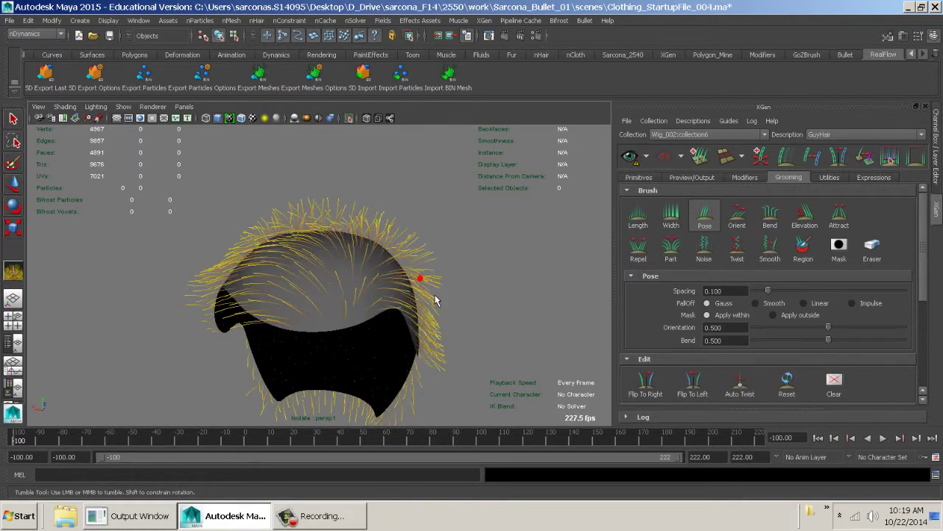
alt+drag(412, 328, 385, 274)
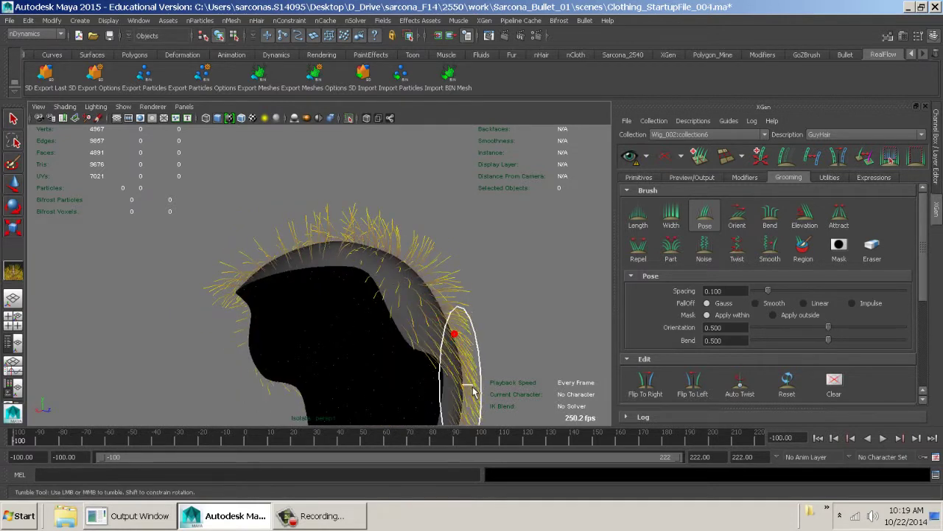
Step: Rework the hair around the sides and back of the head with the Pose brush so it flows down from the crown
alt+right_drag(488, 360, 383, 339)
mouse_move(382, 339)
alt+mouse_down()
mouse_move(402, 341)
mouse_move(395, 403)
mouse_move(375, 343)
mouse_move(400, 295)
mouse_move(361, 289)
mouse_move(337, 227)
mouse_move(332, 288)
mouse_move(292, 255)
alt+mouse_up()
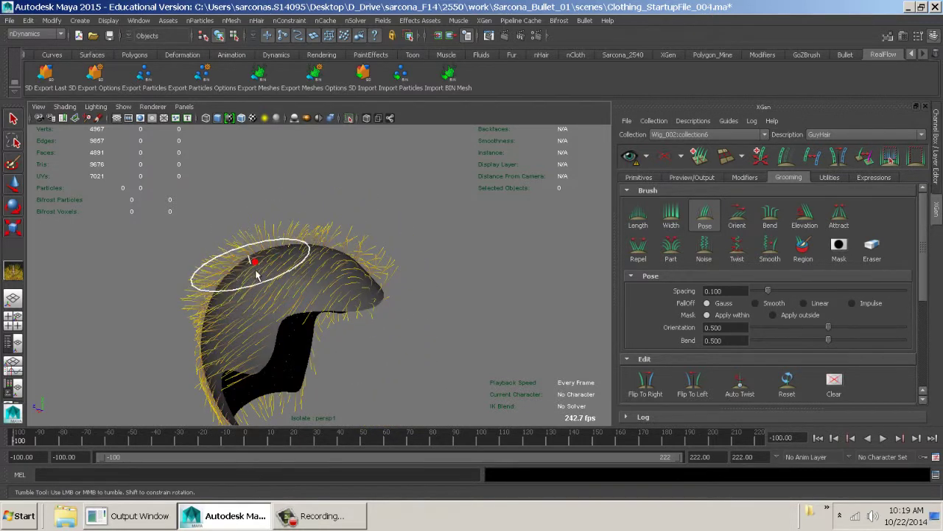
mouse_move(217, 319)
alt+mouse_down()
mouse_move(267, 312)
mouse_move(243, 326)
mouse_move(236, 368)
alt+mouse_up()
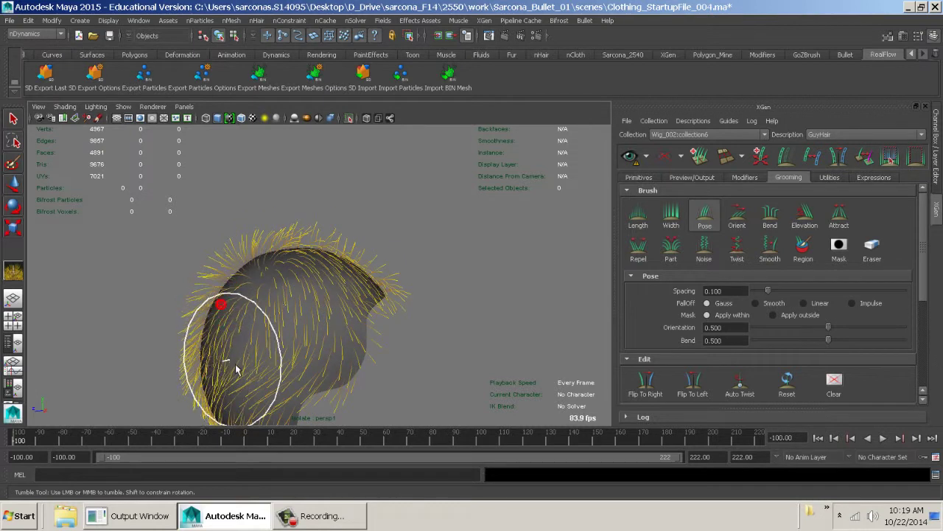
mouse_move(269, 329)
alt+mouse_down()
mouse_move(280, 346)
mouse_move(313, 350)
mouse_move(265, 399)
mouse_move(225, 412)
mouse_move(313, 327)
alt+mouse_up()
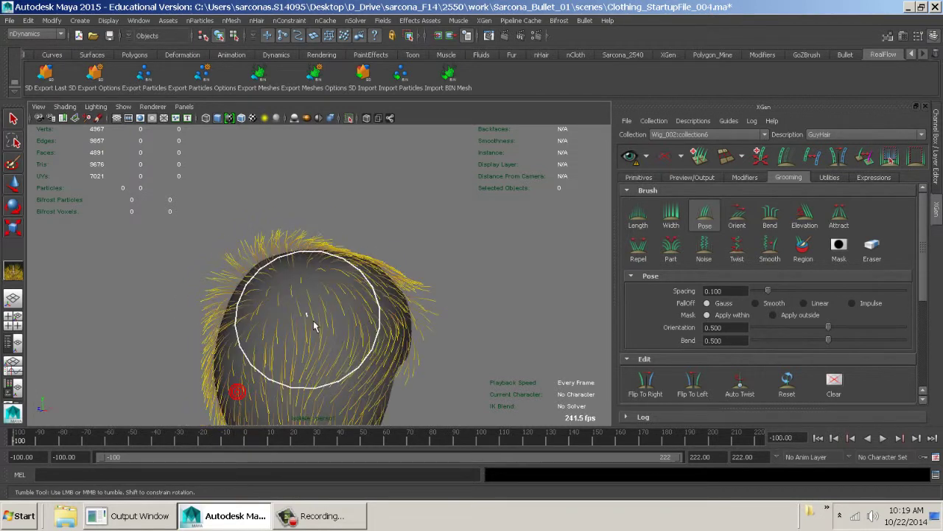
alt+drag(249, 345, 379, 354)
alt+middle_drag(379, 354, 293, 345)
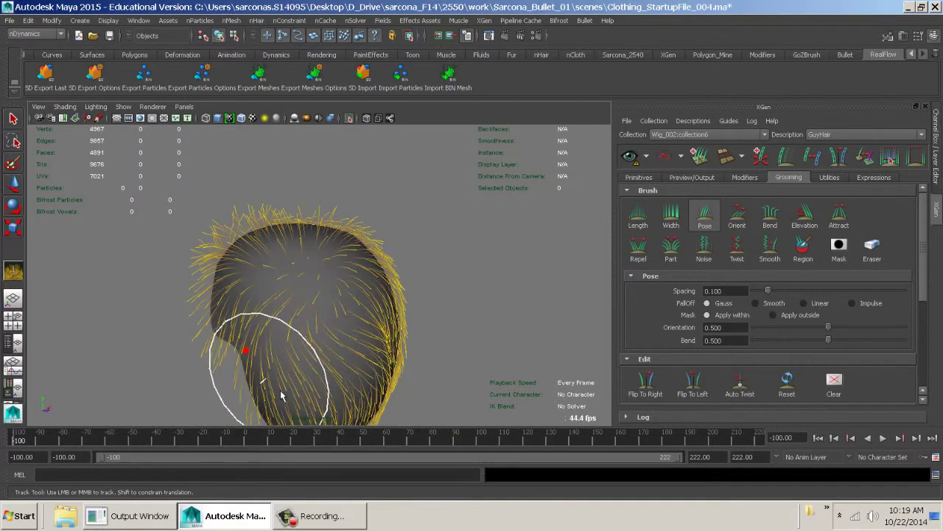
mouse_move(308, 404)
alt+mouse_down()
mouse_move(316, 358)
mouse_move(337, 331)
mouse_move(310, 393)
alt+mouse_up()
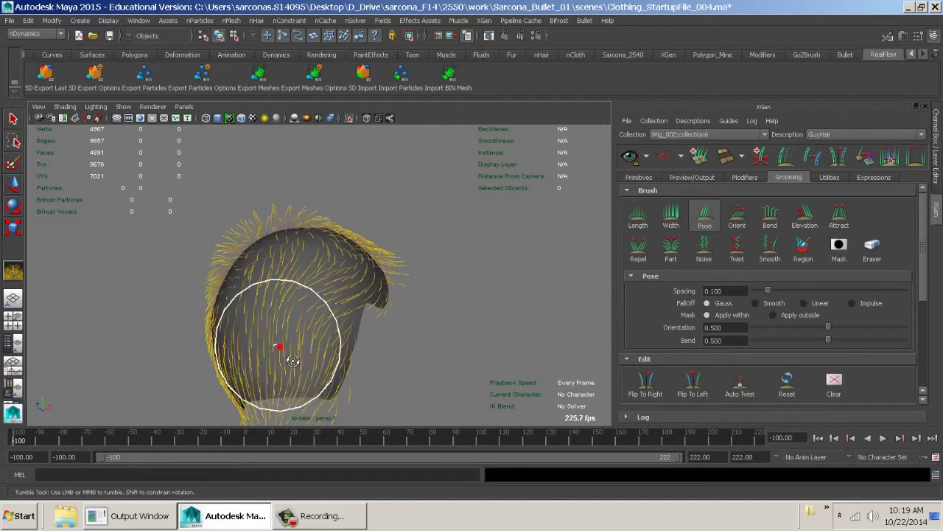
alt+drag(293, 360, 302, 308)
Step: Refine the hair along the front hairline and top of the head with the Pose brush, following the sideways sweep
alt+drag(245, 329, 393, 364)
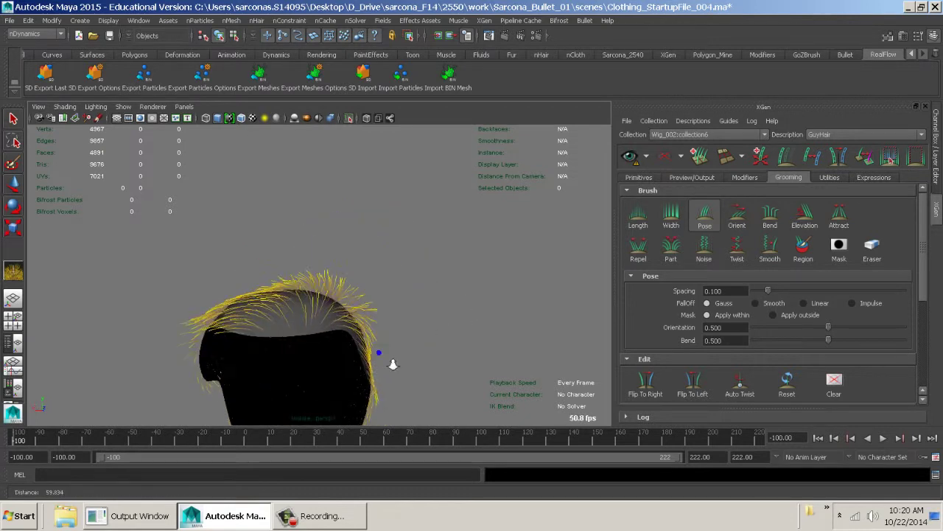
alt+drag(444, 381, 408, 410)
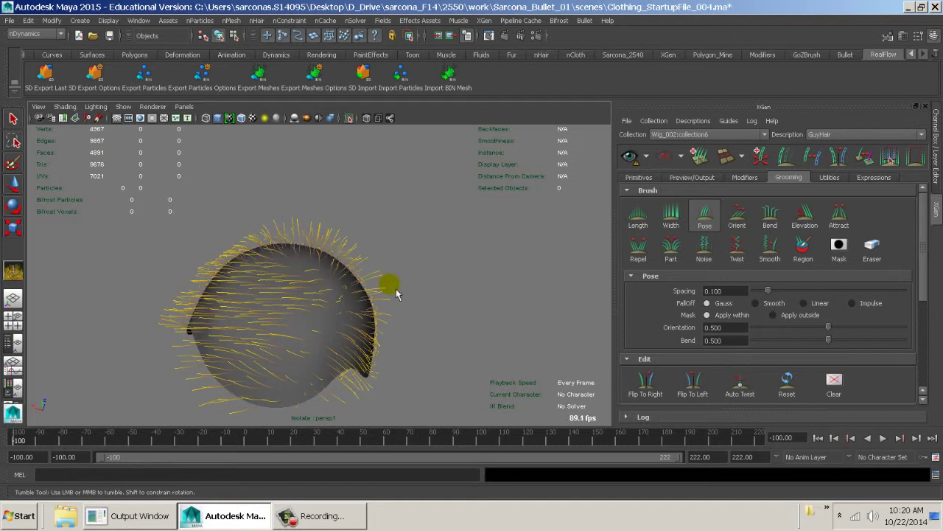
alt+drag(396, 293, 353, 287)
mouse_move(316, 222)
mouse_down()
mouse_move(271, 181)
mouse_move(332, 199)
mouse_move(356, 239)
mouse_move(396, 231)
mouse_move(339, 332)
mouse_up()
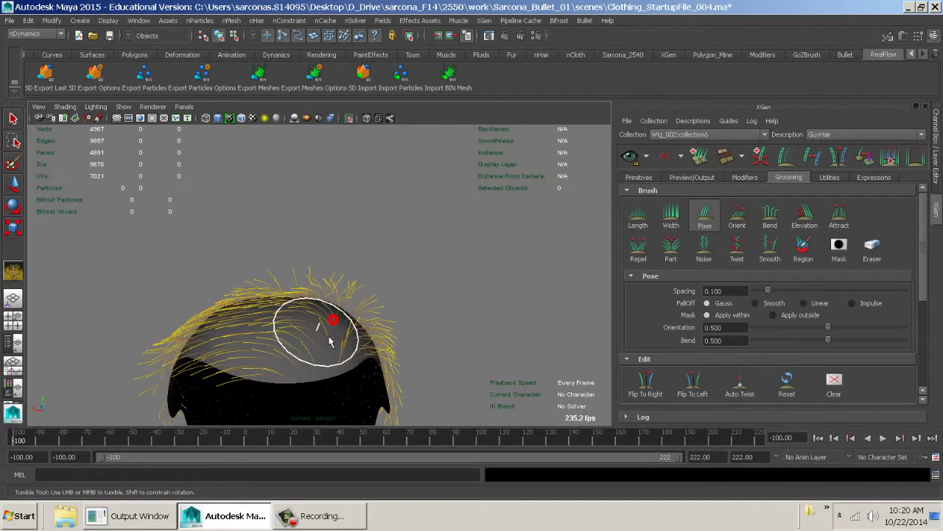
mouse_move(222, 355)
alt+mouse_down()
mouse_move(331, 347)
mouse_move(379, 370)
mouse_move(347, 269)
mouse_move(335, 314)
mouse_move(340, 352)
mouse_move(421, 332)
mouse_move(379, 295)
mouse_move(408, 347)
mouse_move(306, 378)
mouse_move(279, 323)
mouse_move(259, 326)
mouse_move(280, 319)
mouse_move(338, 258)
alt+mouse_up()
alt+drag(387, 318, 484, 331)
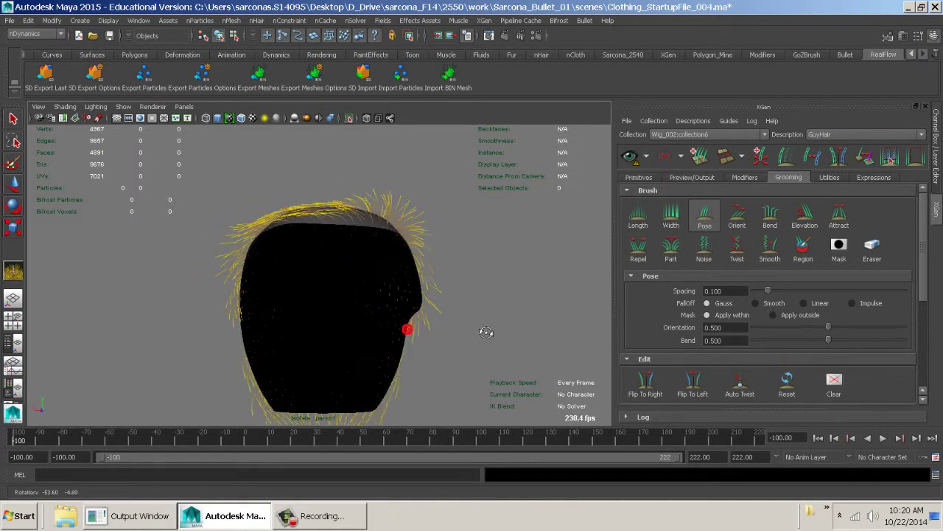
mouse_move(297, 246)
alt+mouse_down()
mouse_move(305, 232)
mouse_move(287, 234)
mouse_move(349, 238)
mouse_move(248, 287)
mouse_move(244, 299)
mouse_move(358, 253)
mouse_move(306, 265)
alt+mouse_up()
alt+drag(350, 209, 371, 269)
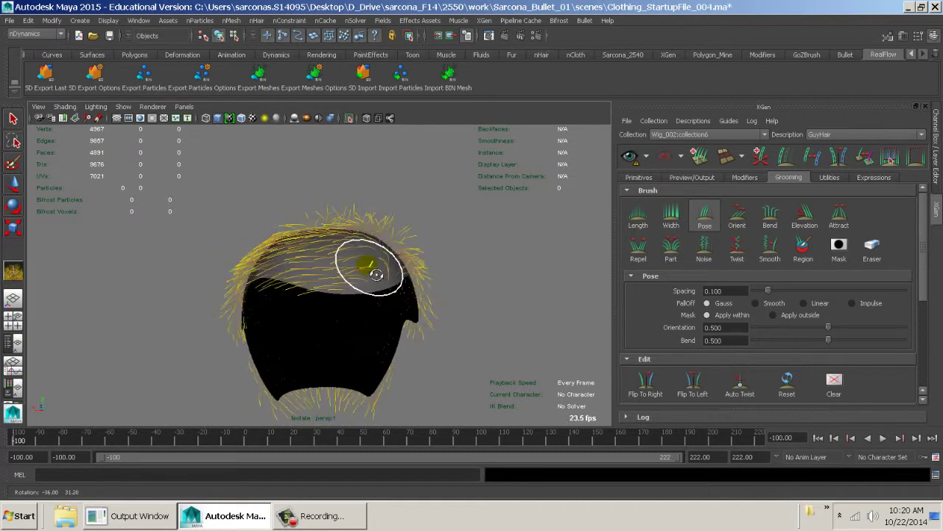
alt+right_drag(429, 269, 513, 278)
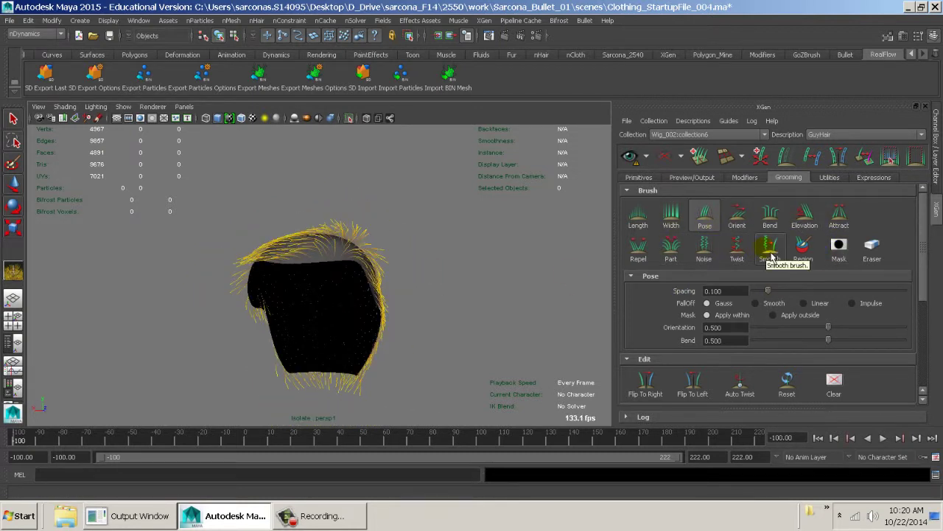
Step: Even out the hair over the sides and back of the head with the Smooth brush
click(770, 251)
alt+drag(430, 261, 460, 328)
alt+right_drag(418, 321, 426, 332)
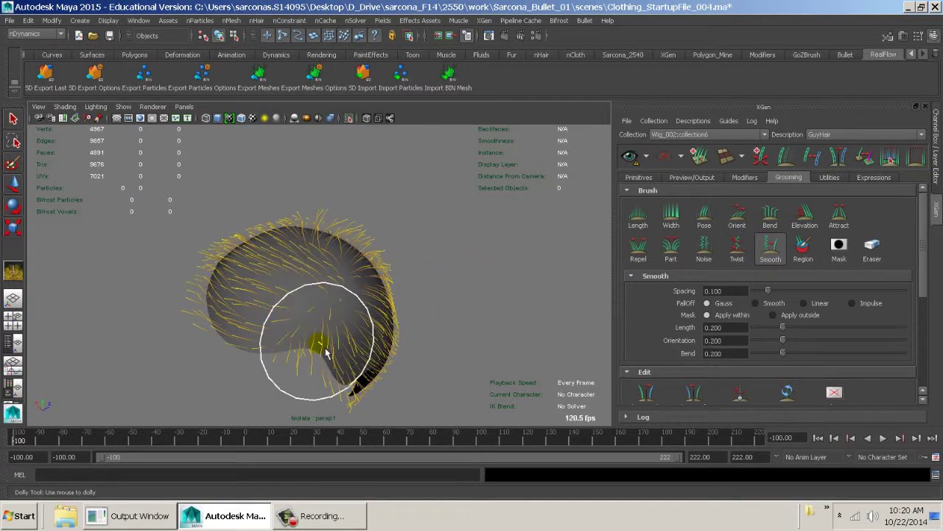
alt+drag(300, 249, 360, 266)
mouse_move(298, 379)
alt+mouse_down()
mouse_move(327, 302)
mouse_move(321, 310)
alt+mouse_up()
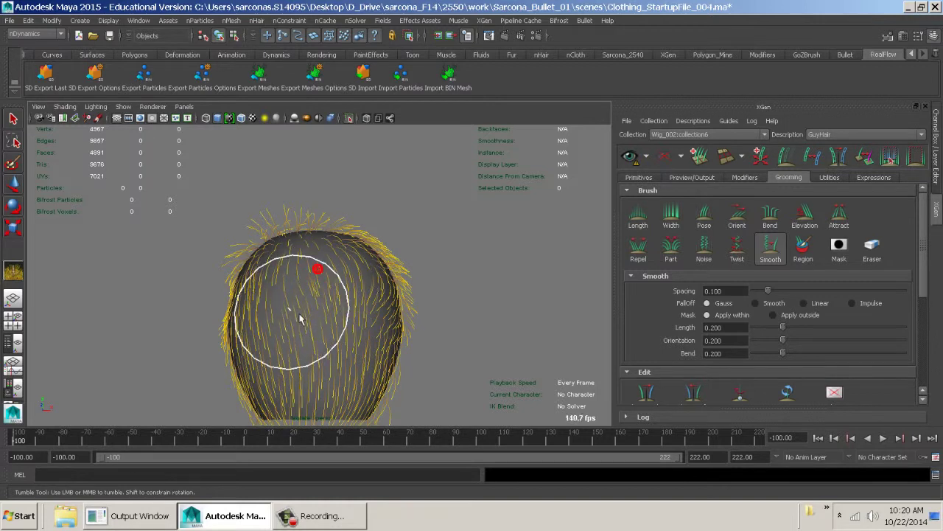
mouse_move(331, 391)
alt+mouse_down()
mouse_move(295, 390)
mouse_move(278, 316)
mouse_move(331, 401)
mouse_move(377, 347)
mouse_move(335, 336)
mouse_move(415, 358)
mouse_move(303, 344)
alt+mouse_up()
mouse_move(265, 262)
alt+mouse_down()
mouse_move(326, 287)
mouse_move(378, 293)
alt+mouse_up()
alt+drag(336, 346, 373, 363)
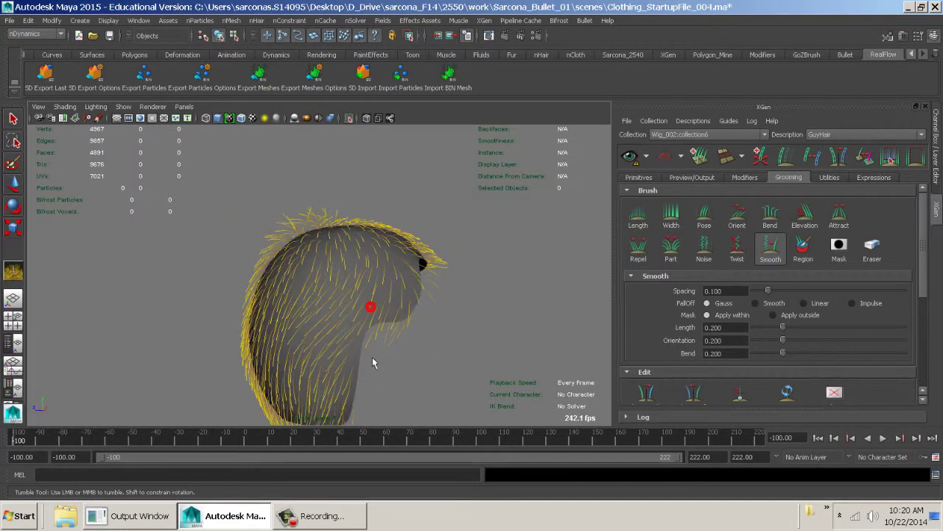
alt+drag(336, 331, 320, 391)
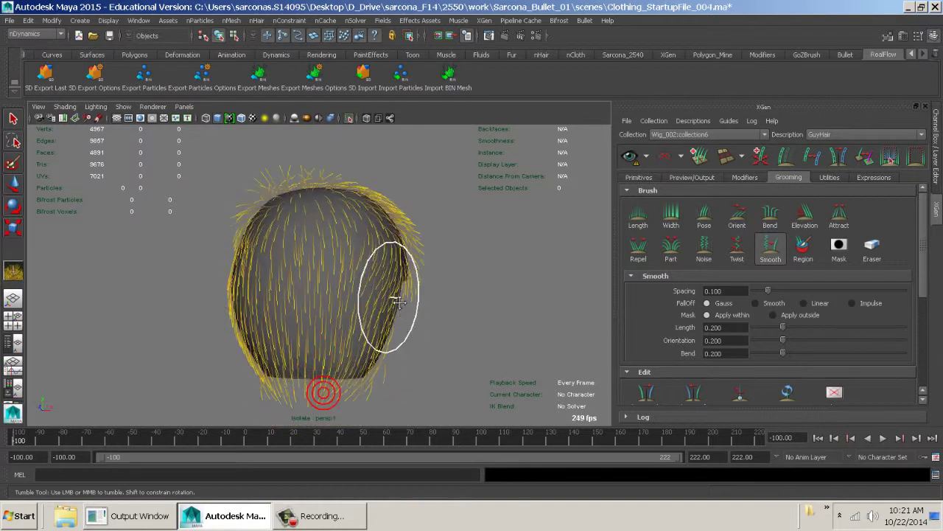
alt+middle_drag(320, 391, 294, 352)
mouse_move(280, 328)
alt+mouse_down()
mouse_move(253, 276)
mouse_move(273, 268)
mouse_move(248, 221)
mouse_move(334, 314)
mouse_move(543, 285)
mouse_move(236, 305)
mouse_move(248, 308)
alt+mouse_up()
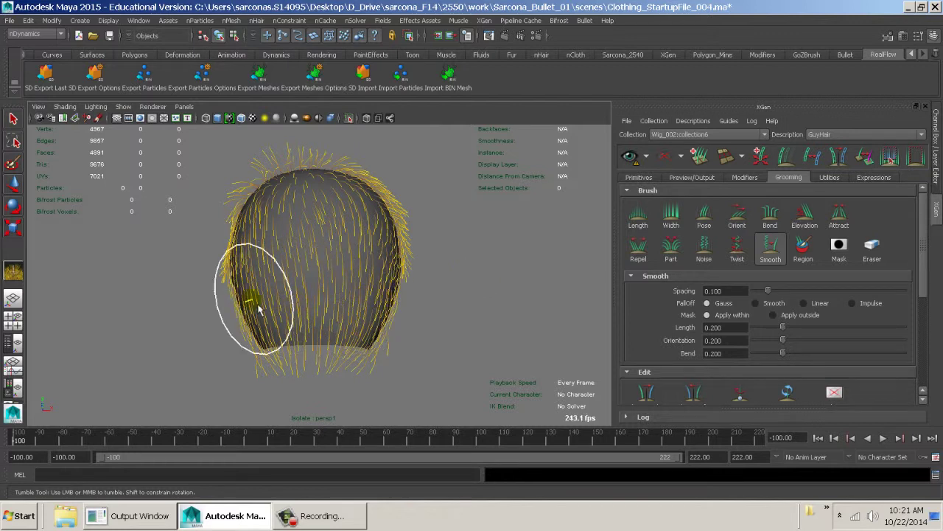
Step: Set the Length brush to a goal length of 1 and an increment of -0.25
click(638, 216)
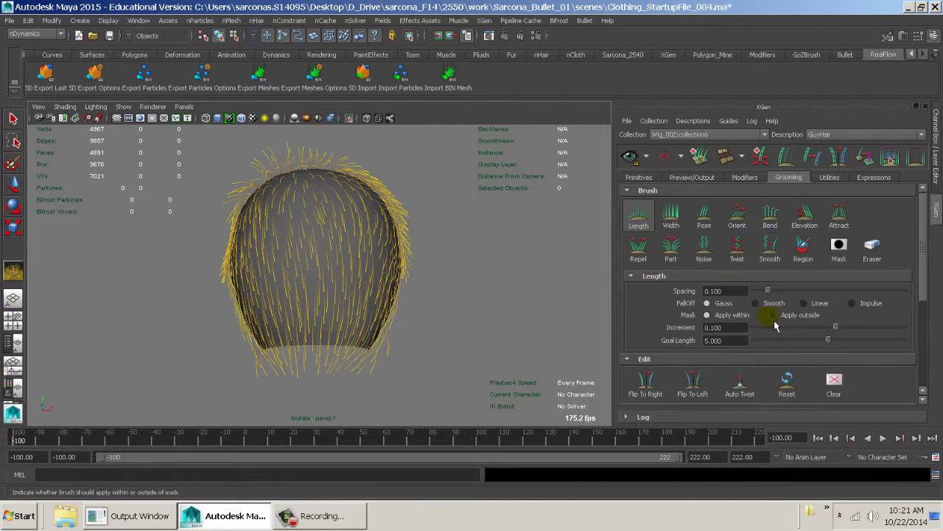
click(740, 343)
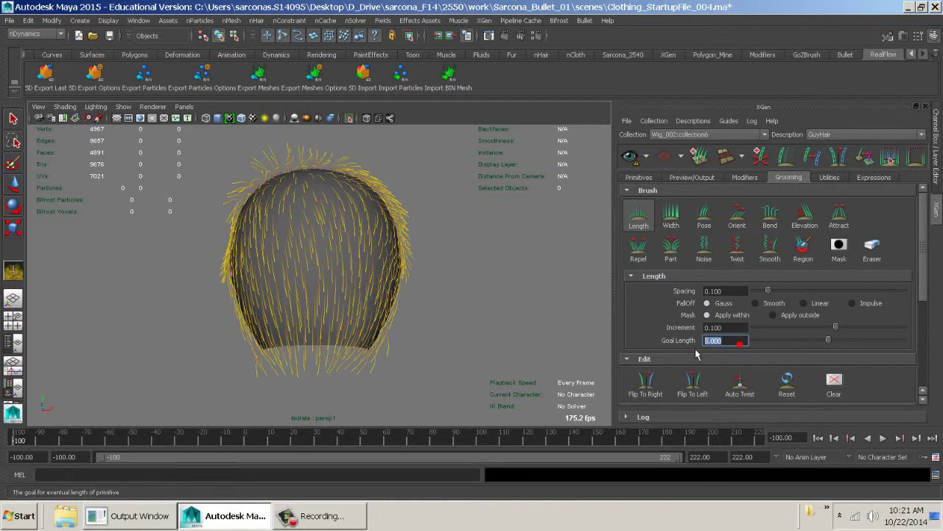
double_click(738, 342)
scroll(734, 343, down, 5)
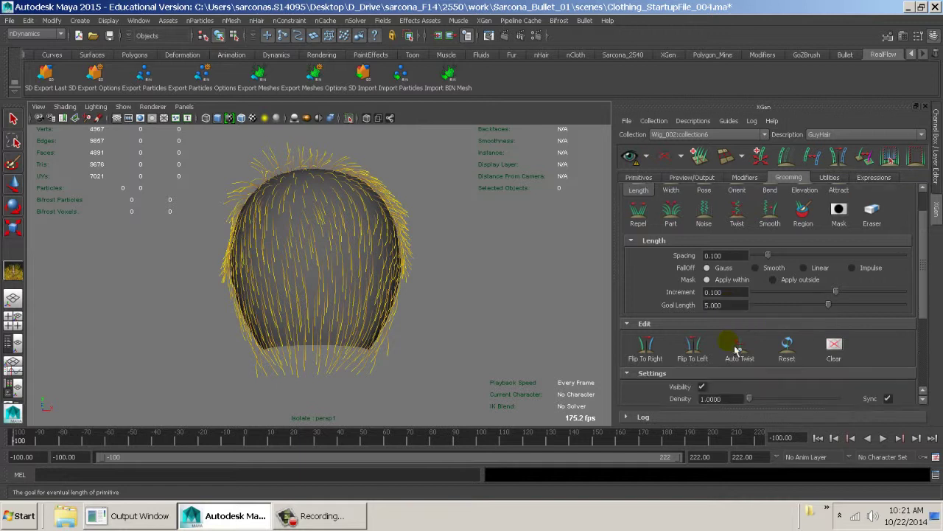
click(727, 353)
scroll(727, 352, up, 5)
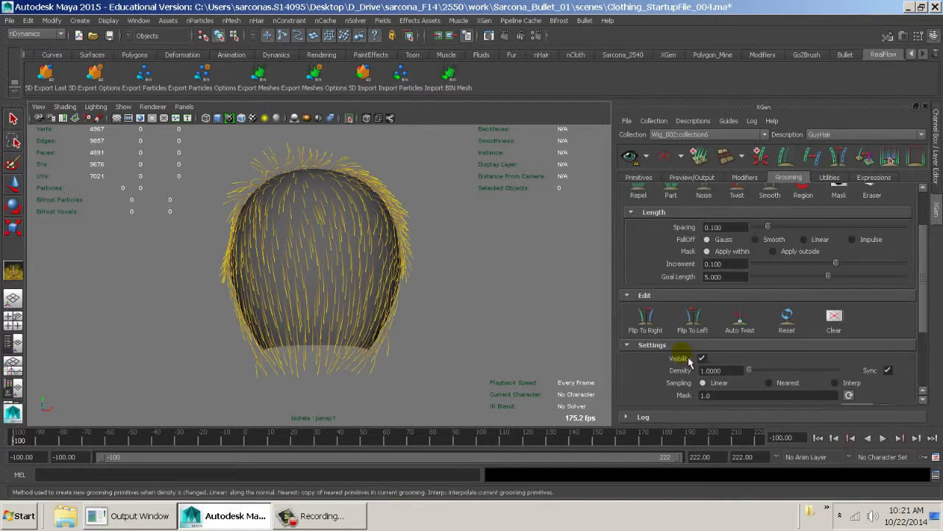
click(737, 341)
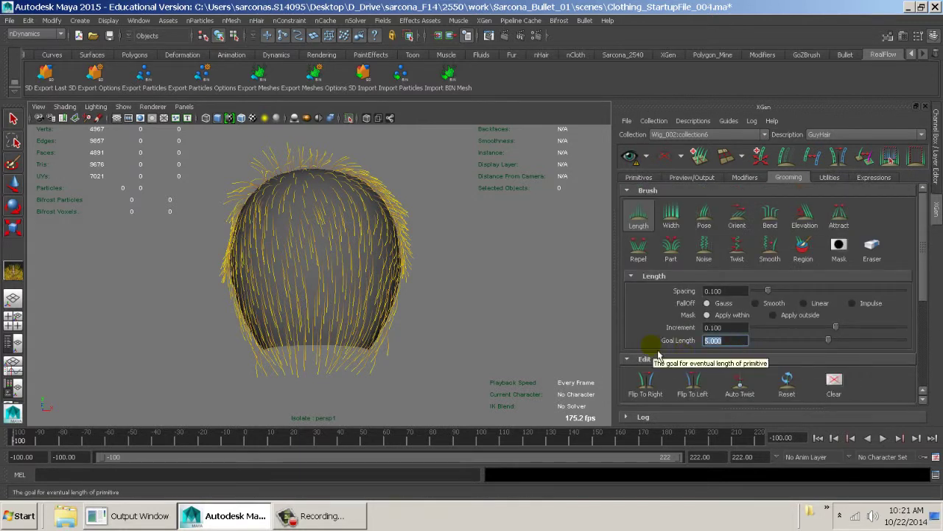
text(1)
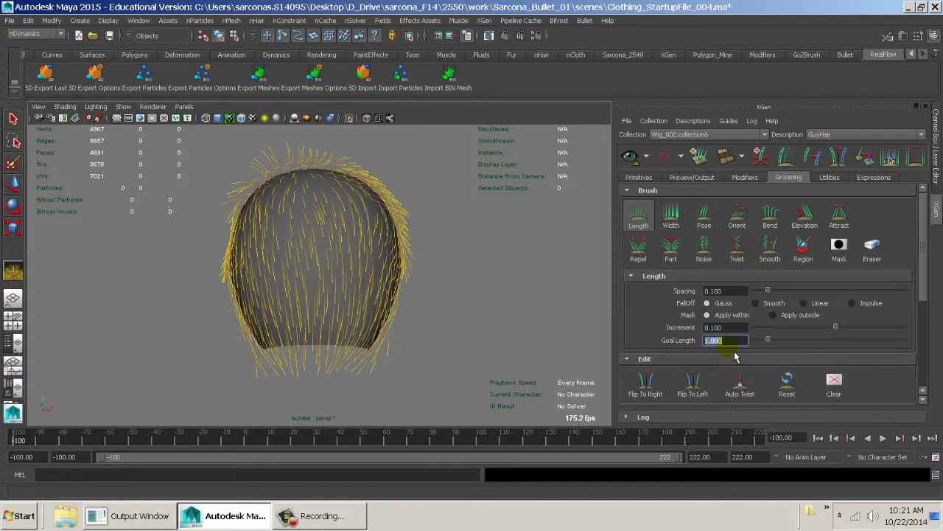
click(732, 329)
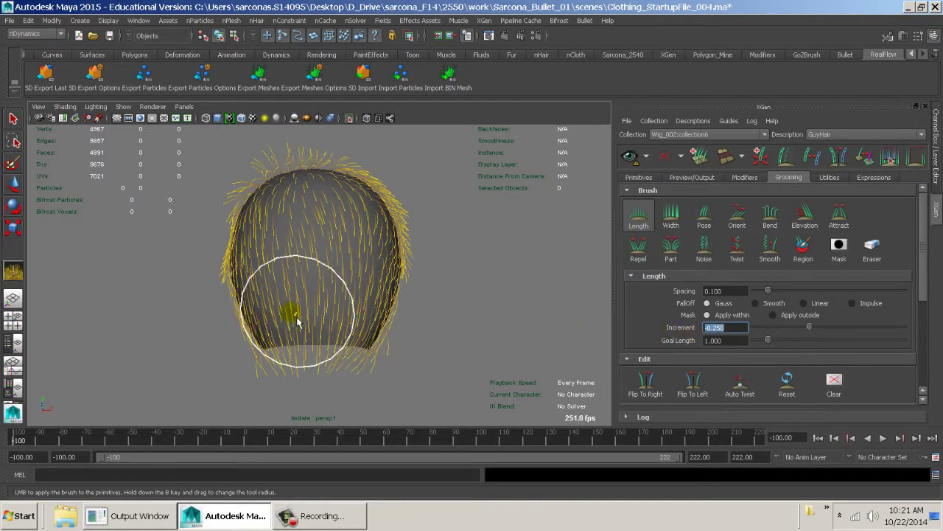
Step: Shorten the hair along the nape and the lower sides behind the ears with the Length brush
mouse_move(347, 307)
alt+mouse_down()
mouse_move(324, 348)
mouse_move(442, 346)
alt+mouse_up()
alt+right_drag(442, 347, 541, 295)
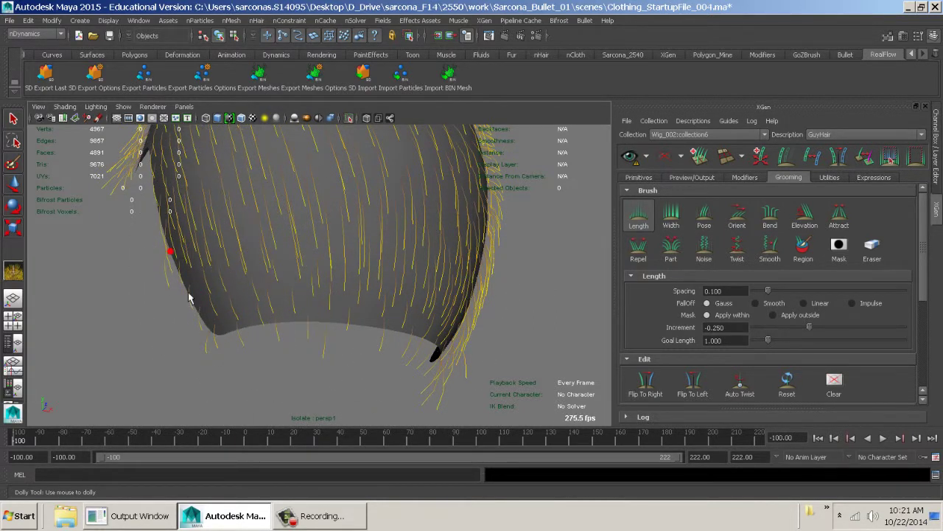
alt+drag(391, 306, 435, 327)
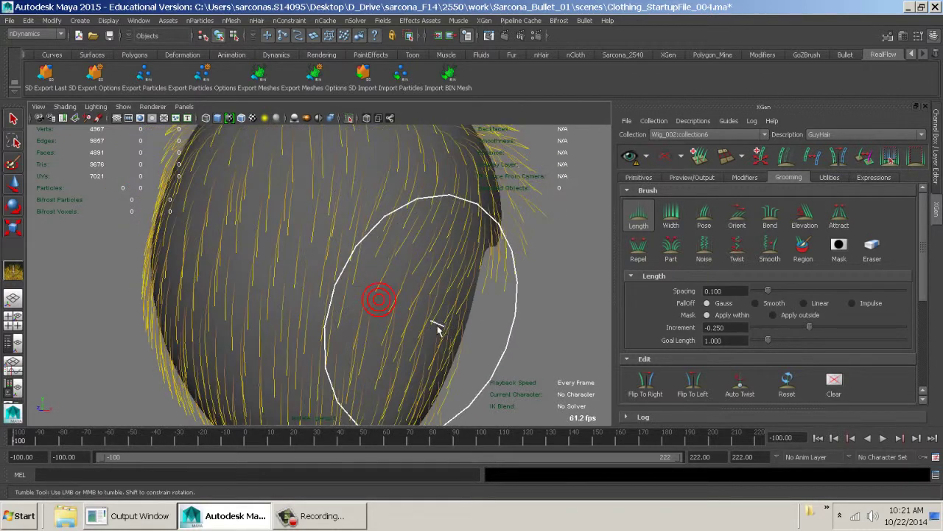
alt+right_drag(429, 317, 357, 310)
alt+drag(356, 311, 415, 316)
mouse_move(336, 189)
mouse_down()
mouse_move(300, 194)
mouse_move(317, 196)
mouse_move(297, 185)
mouse_move(337, 238)
mouse_move(264, 231)
mouse_move(331, 311)
mouse_move(297, 355)
mouse_move(358, 350)
mouse_move(301, 322)
mouse_move(373, 283)
mouse_up()
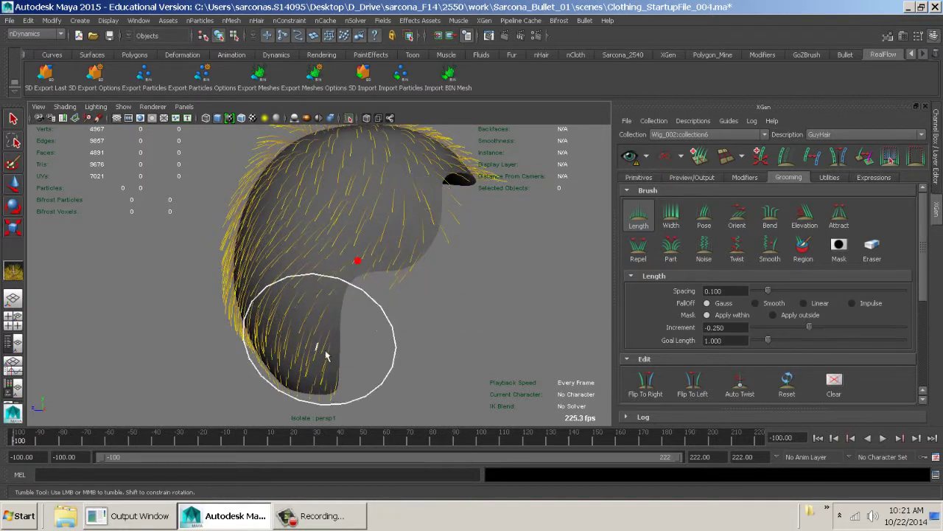
alt+drag(252, 387, 369, 339)
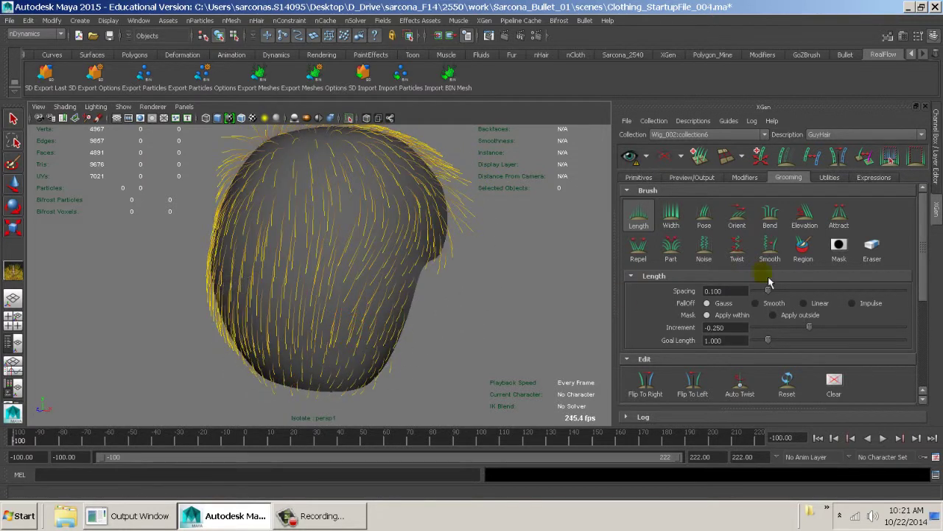
Step: Blend the trimmed hair at the nape and sides into the longer hair above with the Smooth brush
click(771, 249)
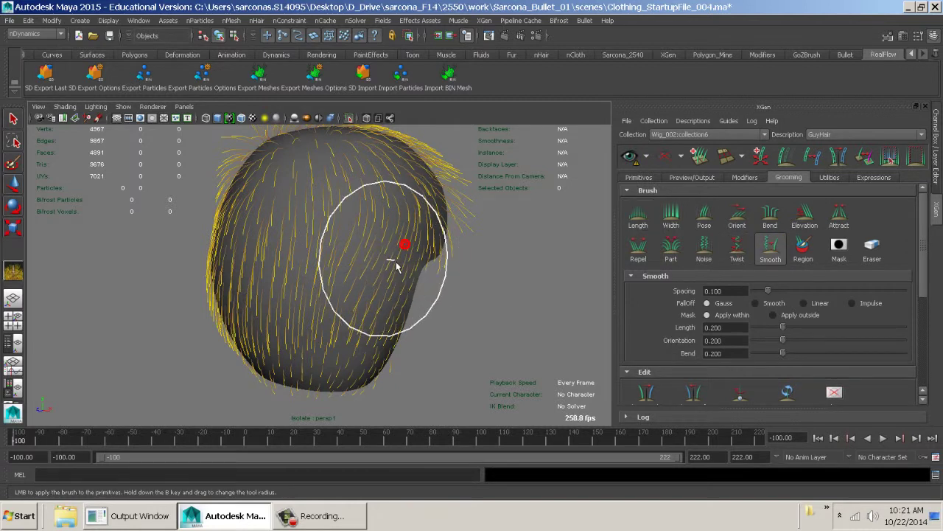
alt+drag(299, 341, 370, 332)
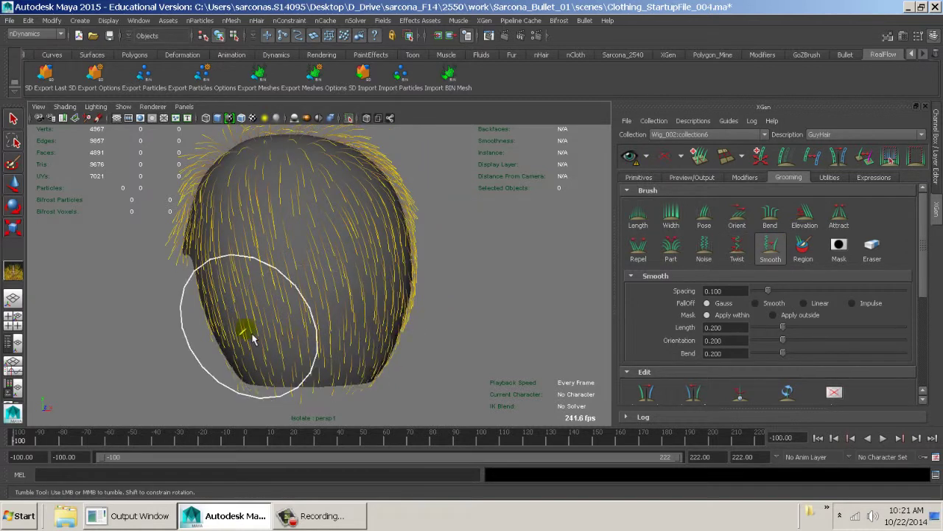
alt+drag(252, 339, 309, 332)
mouse_move(344, 232)
alt+mouse_down()
mouse_move(355, 302)
mouse_move(320, 221)
mouse_move(338, 349)
mouse_move(258, 306)
alt+mouse_up()
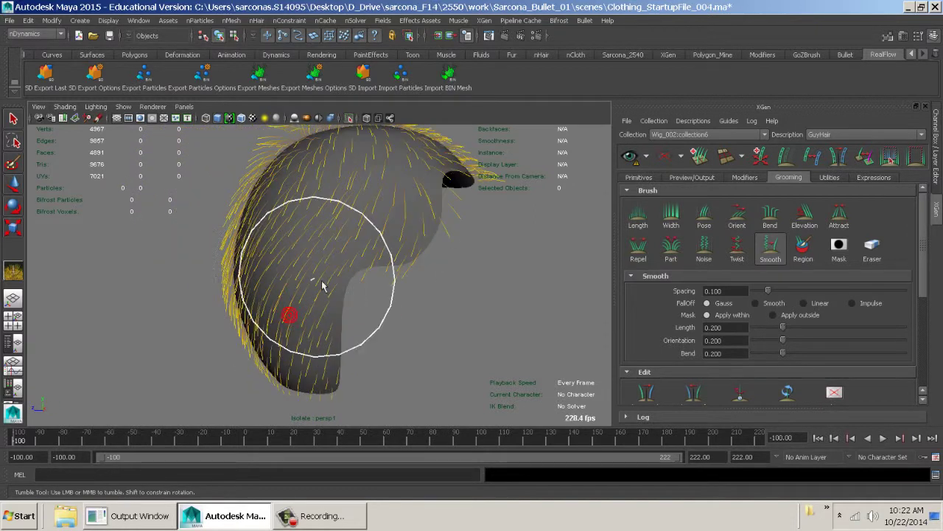
mouse_move(323, 286)
alt+mouse_down()
mouse_move(432, 216)
mouse_move(332, 280)
mouse_move(312, 316)
mouse_move(404, 209)
mouse_move(391, 236)
mouse_move(353, 214)
alt+mouse_up()
alt+drag(314, 200, 466, 340)
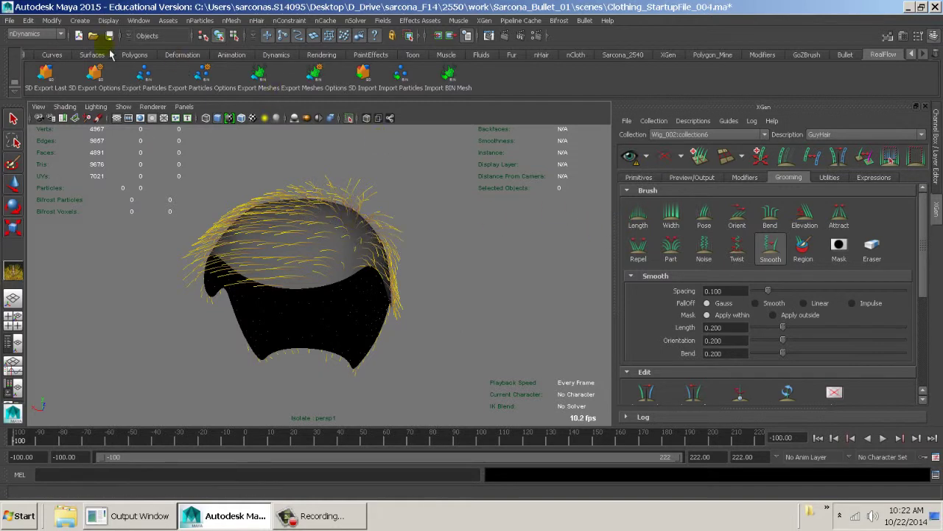
Step: Update the XGen hair preview, turn off isolate select, and inspect the hair on the whole head from several sides
click(632, 157)
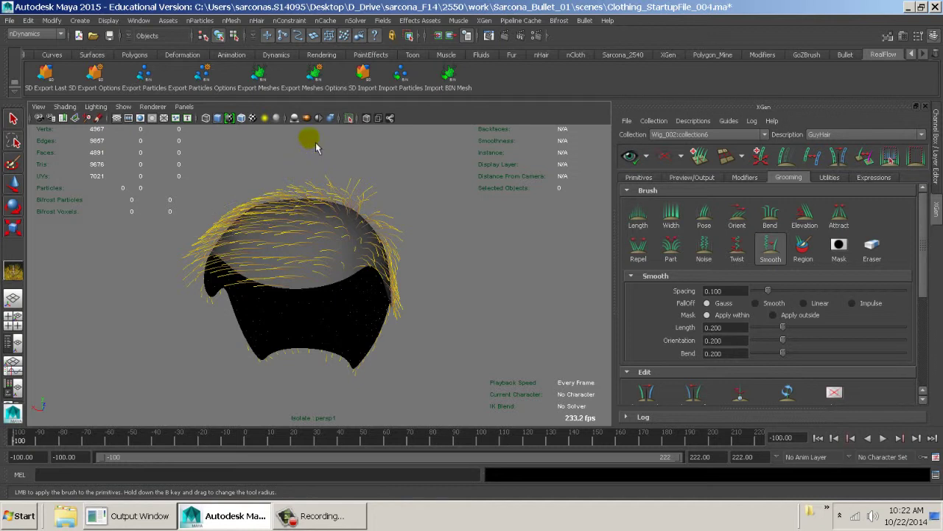
click(349, 118)
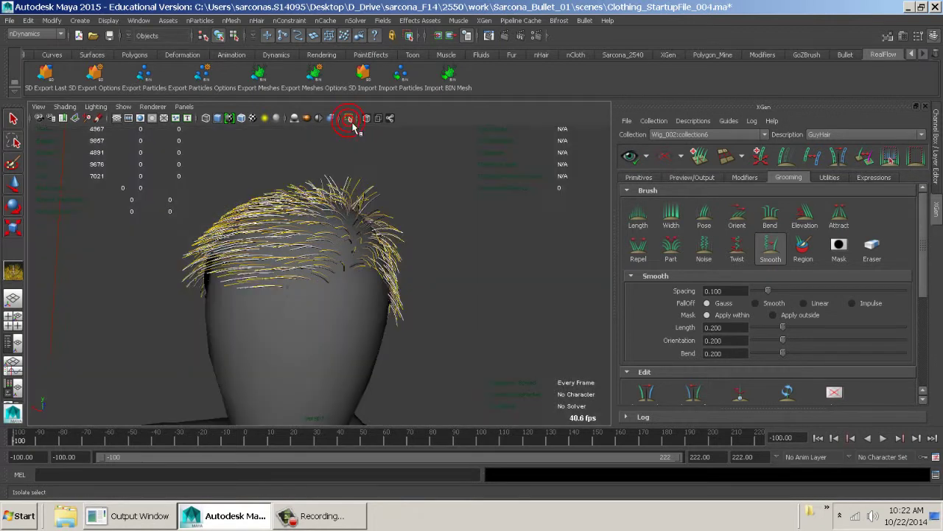
alt+right_drag(258, 201, 632, 262)
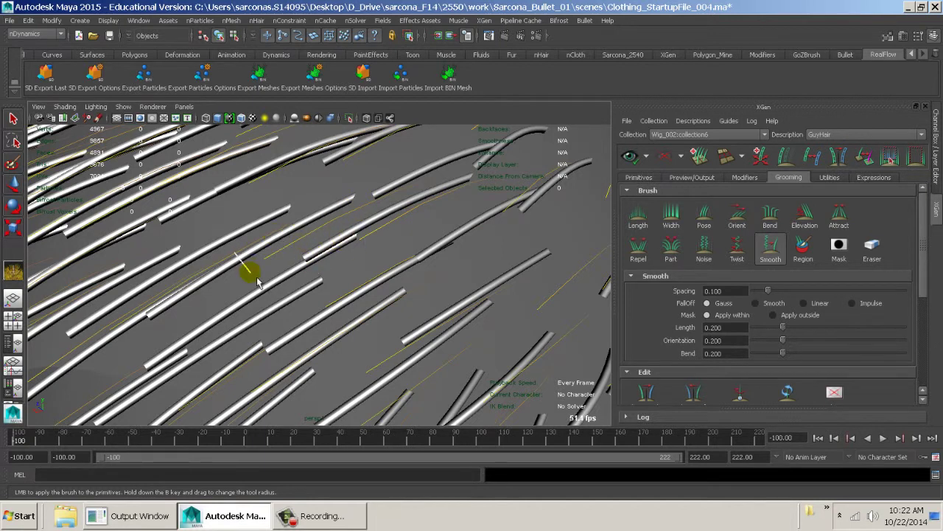
scroll(333, 332, down, 10)
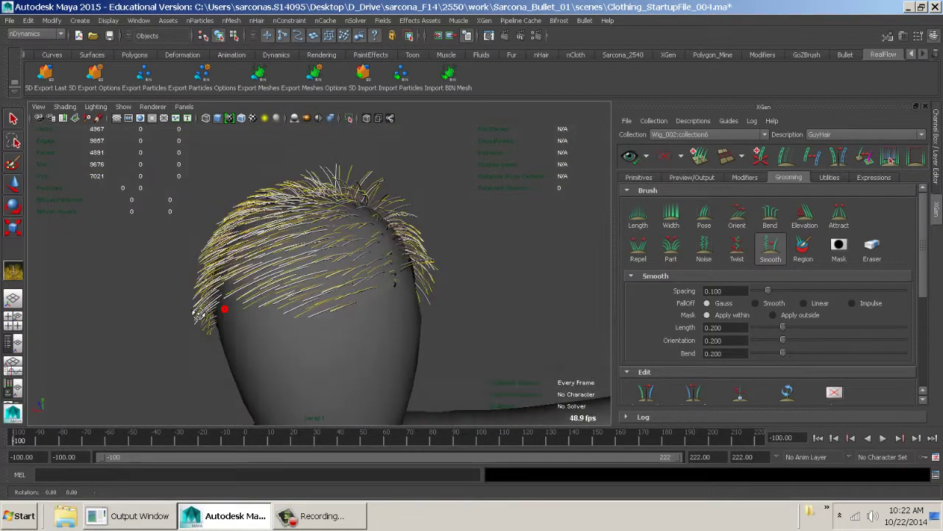
scroll(288, 249, up, 5)
alt+middle_drag(358, 211, 352, 372)
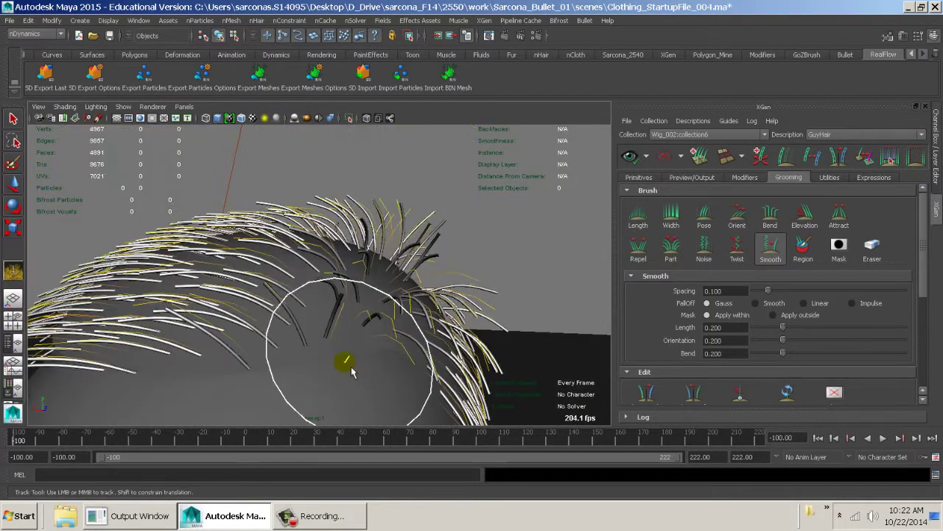
alt+drag(352, 372, 435, 358)
alt+right_drag(435, 358, 285, 326)
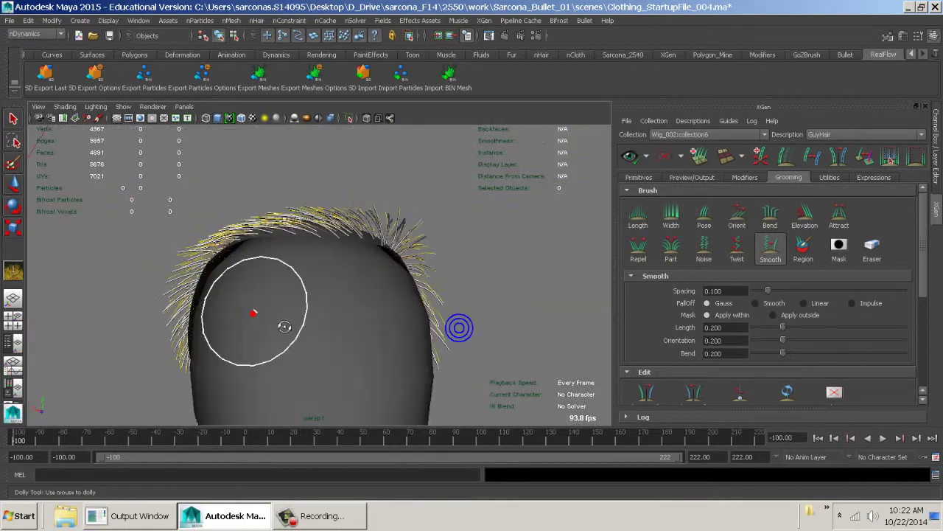
alt+drag(284, 325, 314, 334)
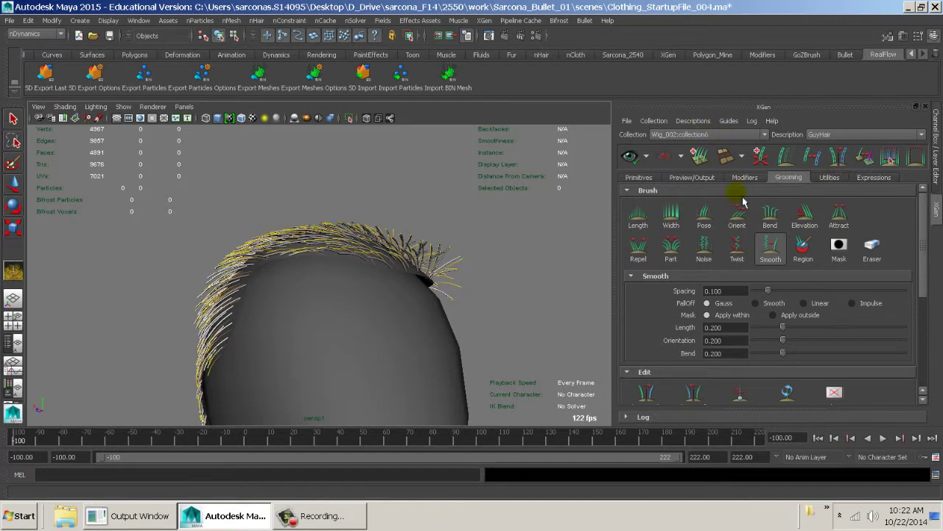
scroll(775, 270, down, 5)
alt+right_drag(518, 347, 429, 348)
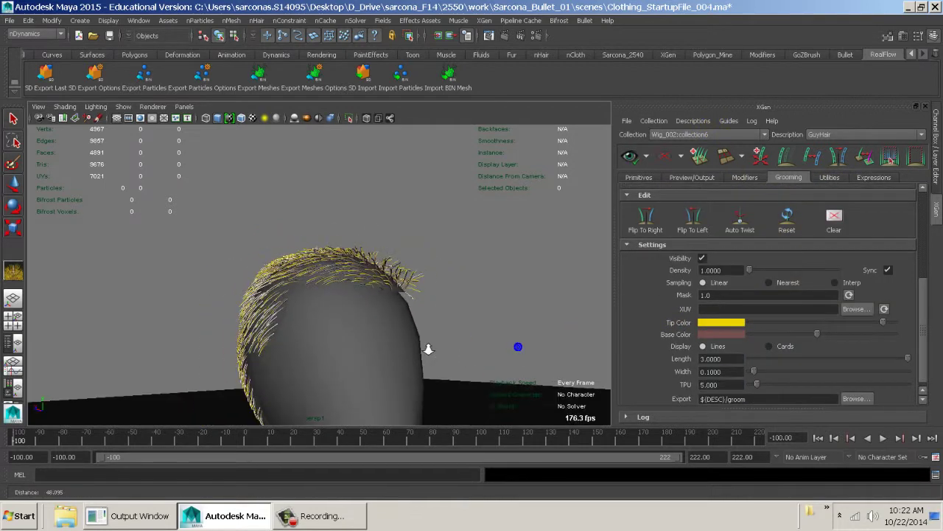
alt+drag(429, 348, 597, 337)
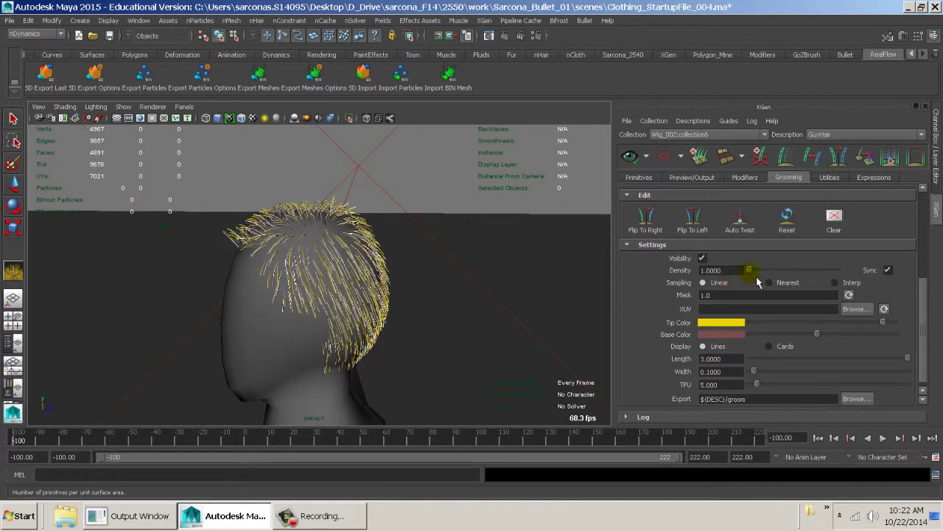
Step: Set the groom density back to 1, update the hair preview, and inspect the head from the side
drag(757, 282, 750, 277)
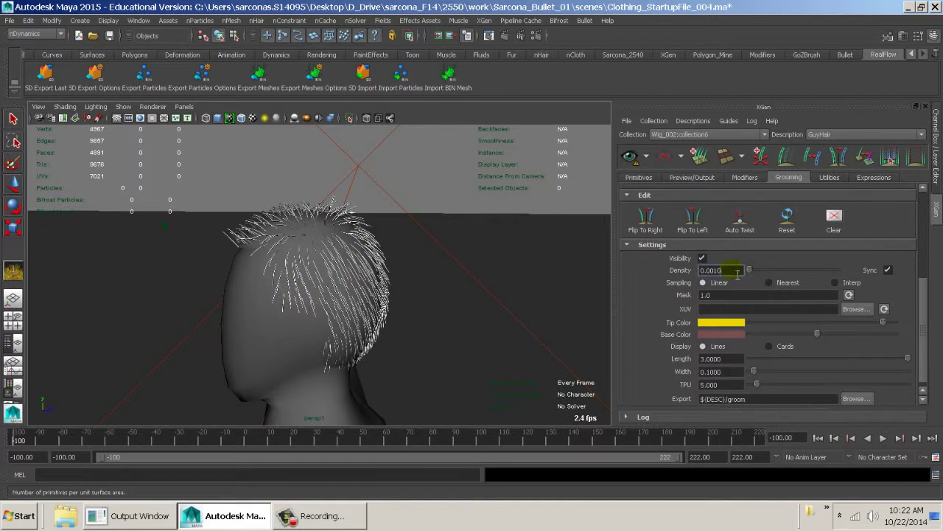
text(1)
key(Return)
alt+right_drag(432, 261, 554, 253)
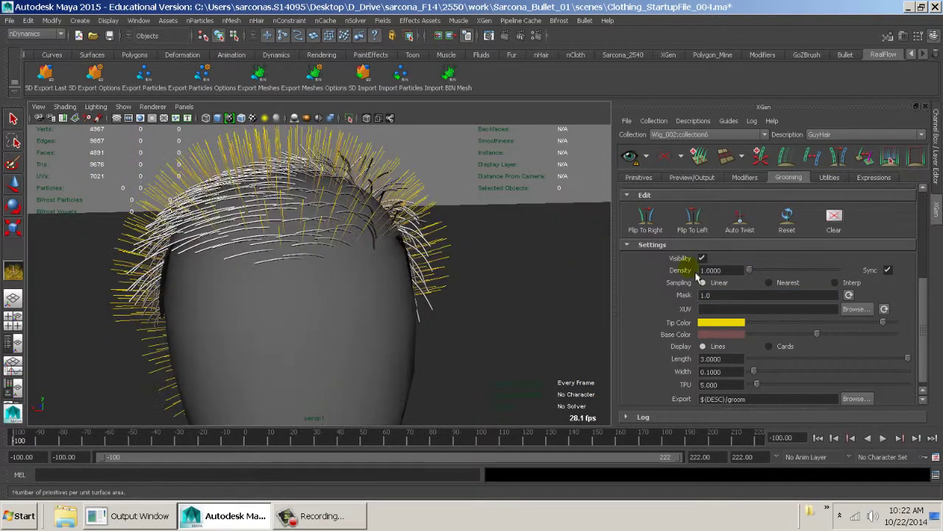
click(630, 157)
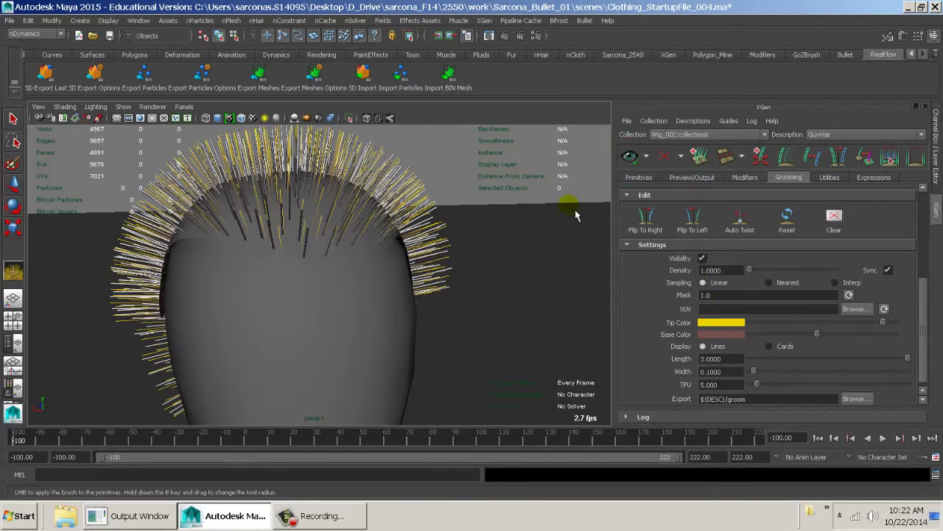
alt+drag(564, 204, 565, 280)
alt+right_drag(564, 280, 393, 266)
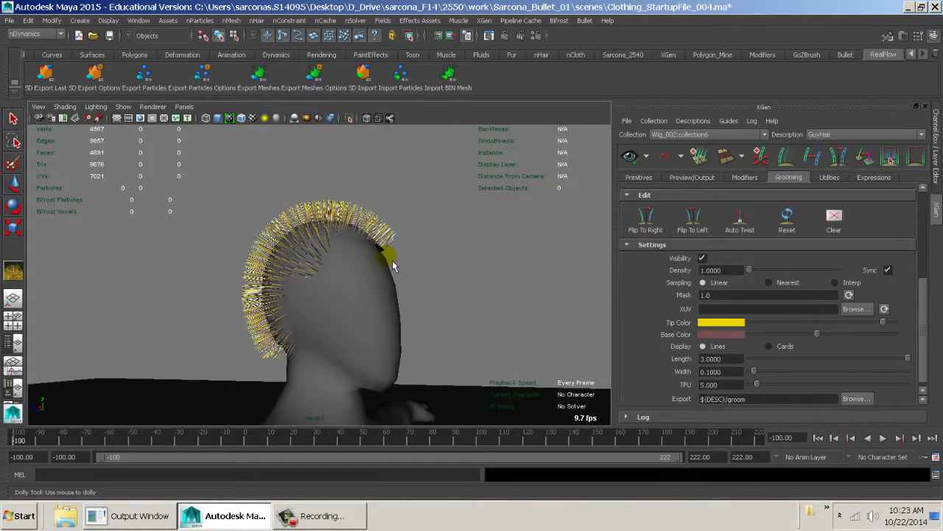
Step: Undo the groom density changes, try the hair preview options, and dismiss the error dialog
key(ctrl+z)
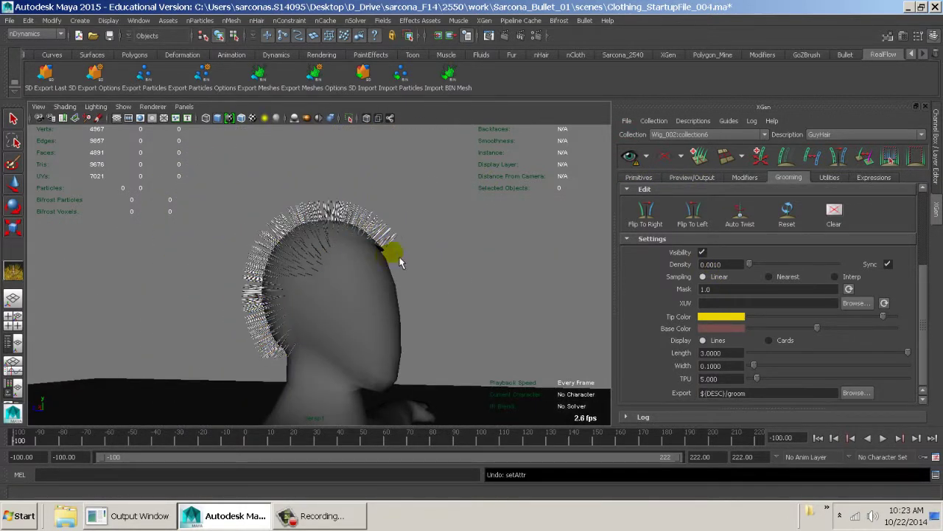
key(ctrl+z)
click(646, 157)
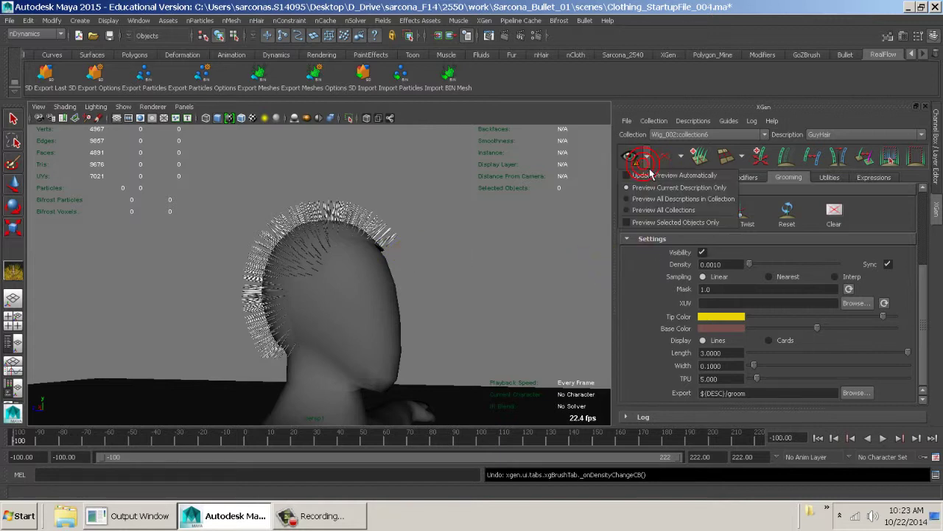
click(641, 169)
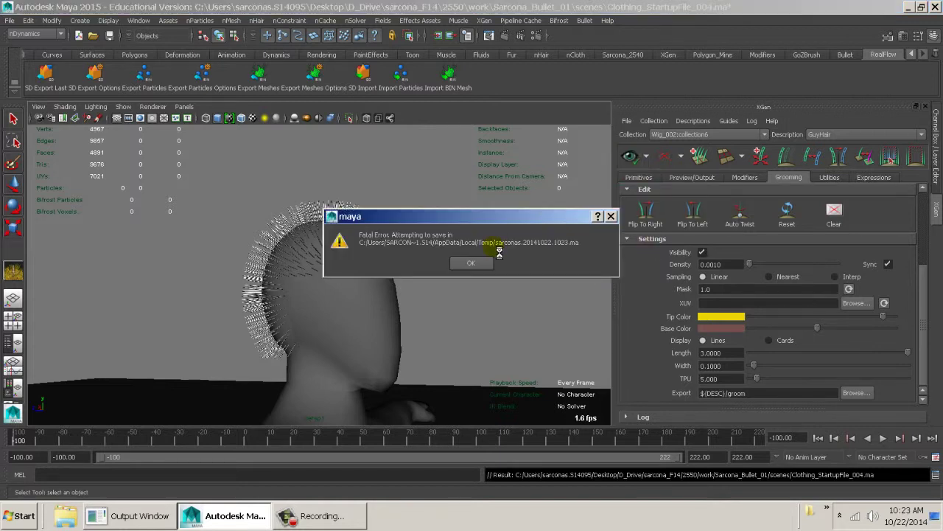
click(487, 263)
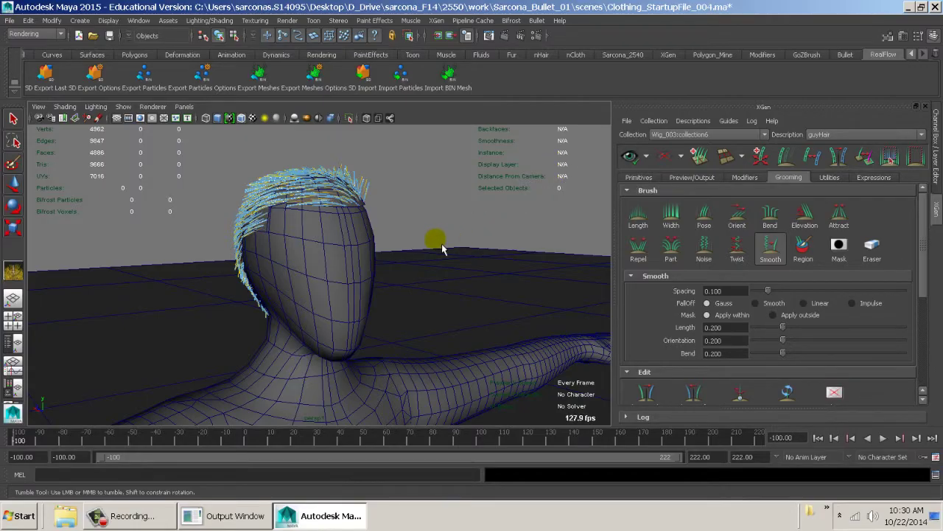
Step: Leave the Smooth brush and save the scene under the new name HairStartup_001.ma in the scenes folder
key(w)
alt+drag(358, 193, 337, 196)
alt+right_drag(337, 196, 514, 230)
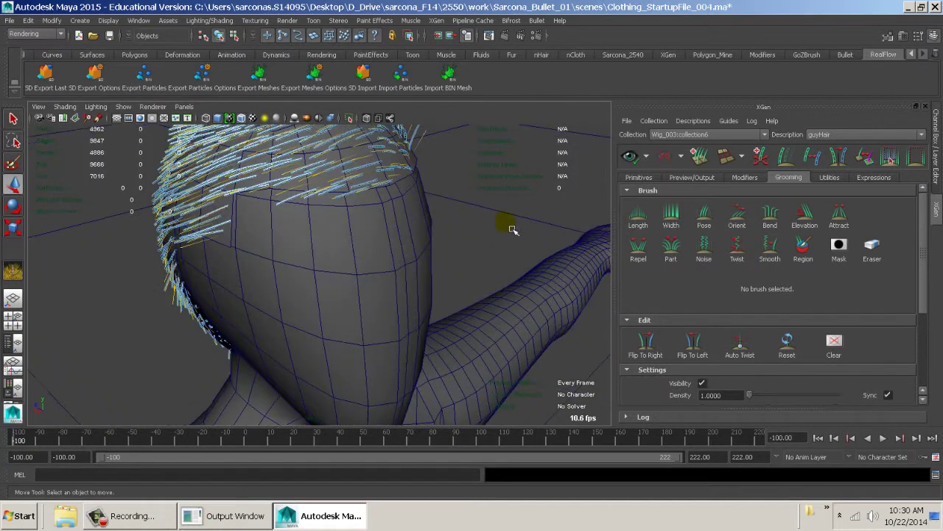
scroll(743, 298, down, 3)
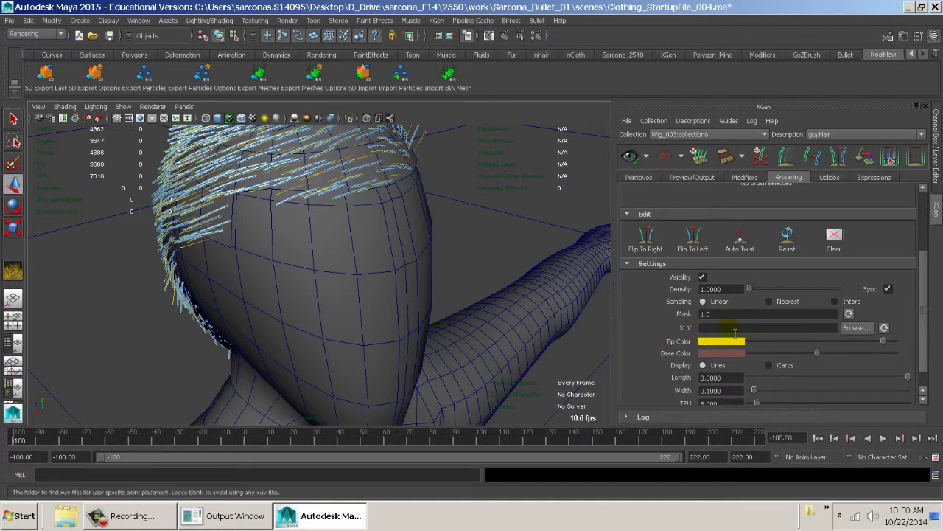
scroll(704, 335, down, 1)
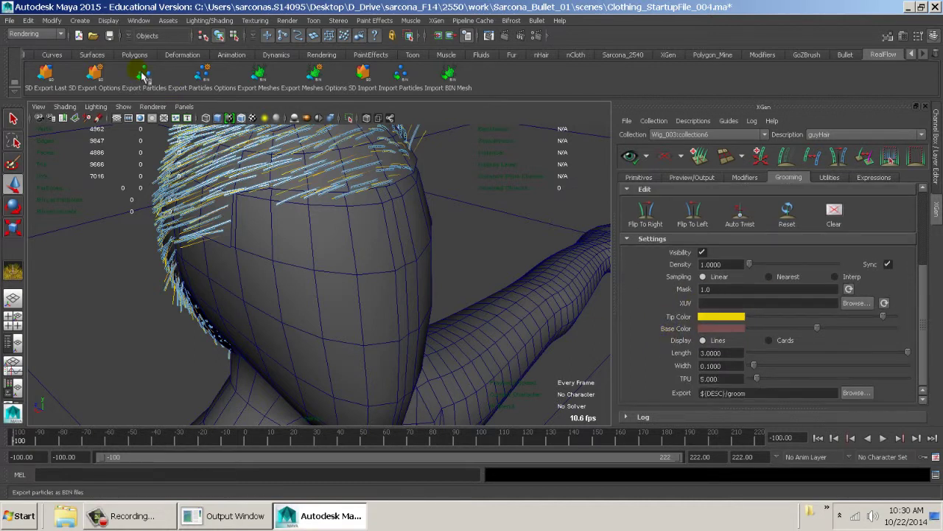
click(10, 20)
click(30, 75)
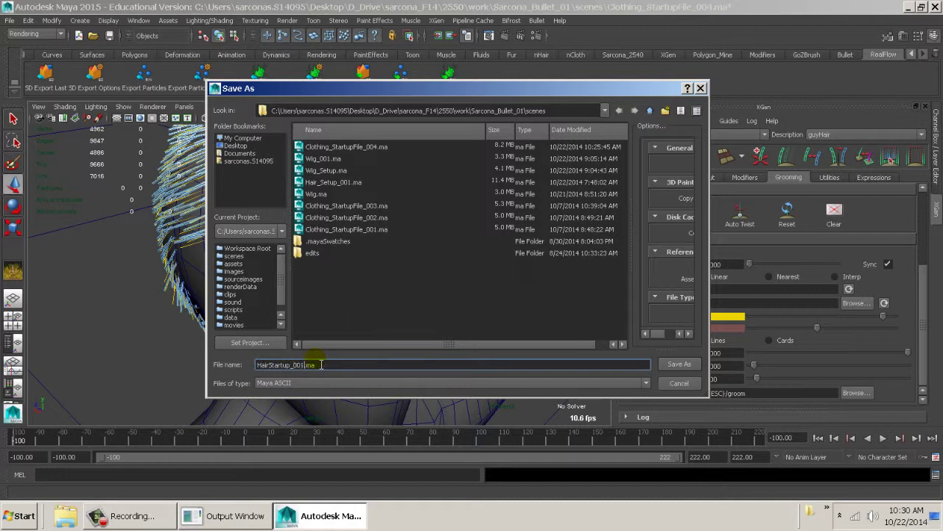
key(Return)
Step: Set the generator density of the guyHair primitives to 0.5 and update the hair preview
alt+drag(459, 310, 389, 263)
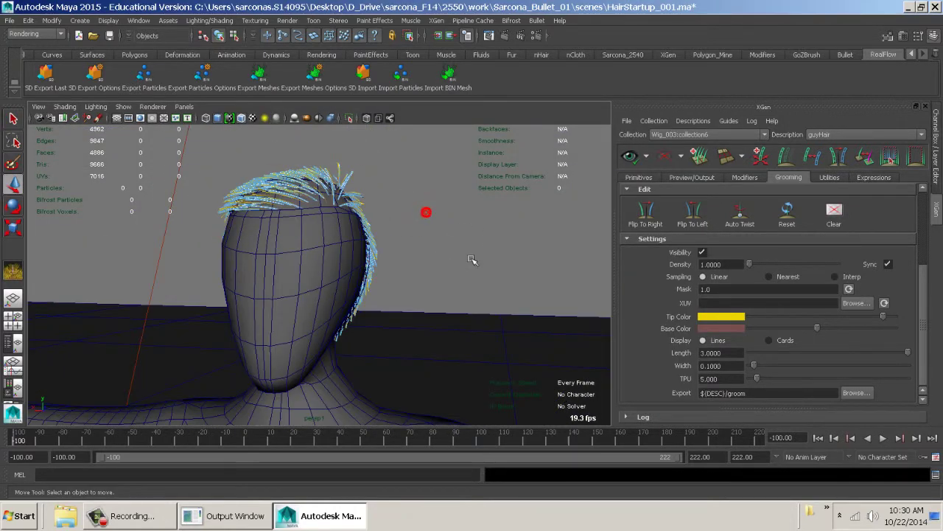
alt+drag(425, 211, 490, 253)
alt+drag(295, 259, 310, 277)
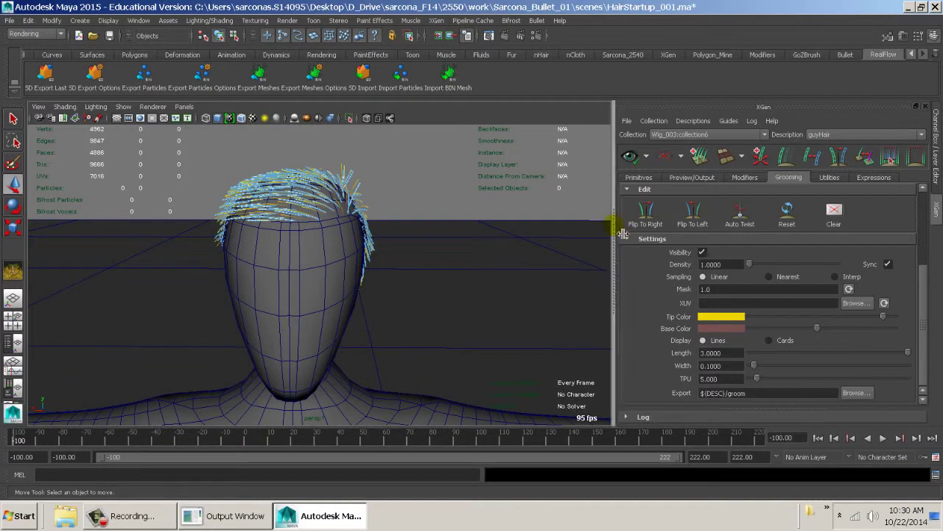
click(639, 178)
click(719, 249)
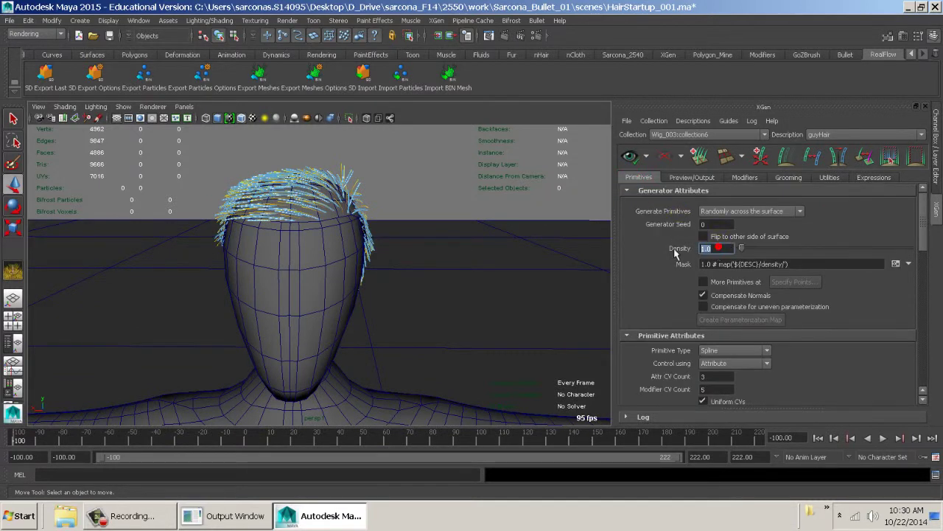
text(0.5)
key(Return)
click(631, 157)
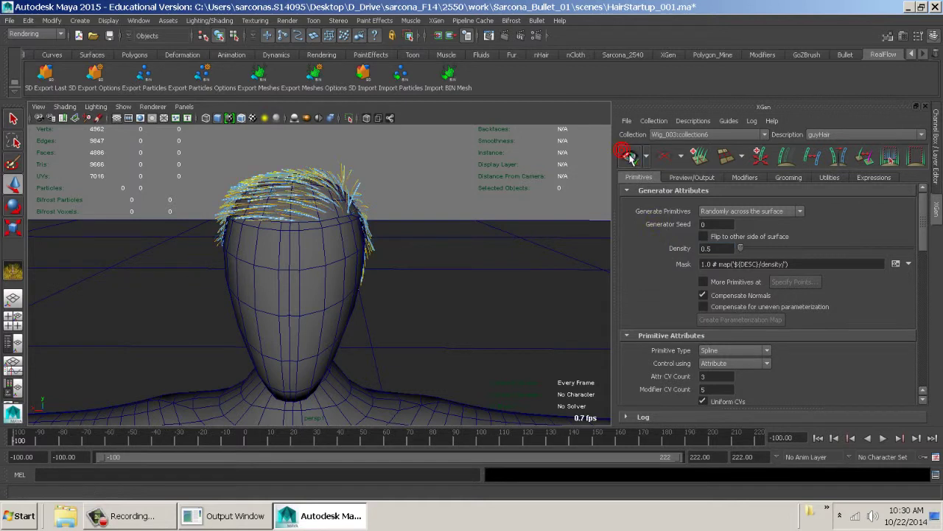
mouse_move(353, 237)
alt+mouse_down()
mouse_move(343, 270)
mouse_move(362, 246)
alt+mouse_up()
scroll(361, 246, up, 5)
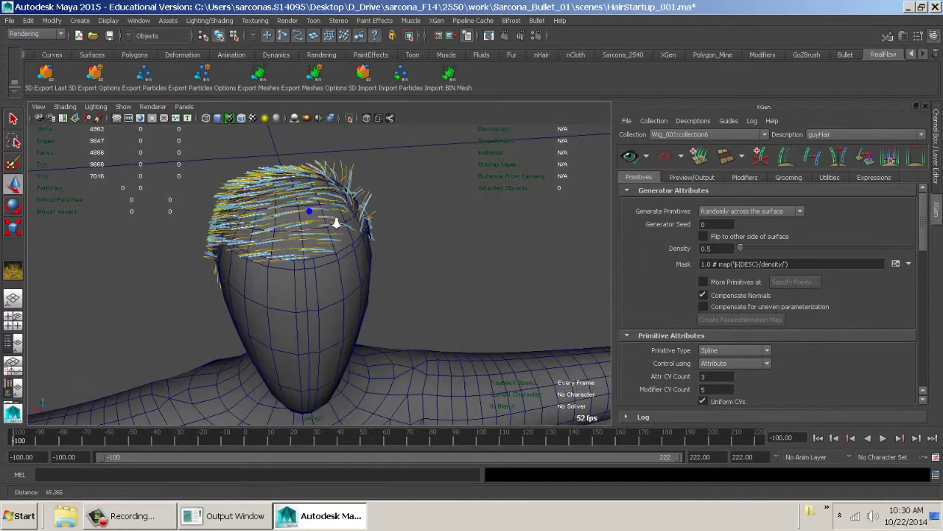
Step: Lower the generator density to 0.2, update the hair preview, and check the coverage around the head
alt+drag(486, 312, 411, 265)
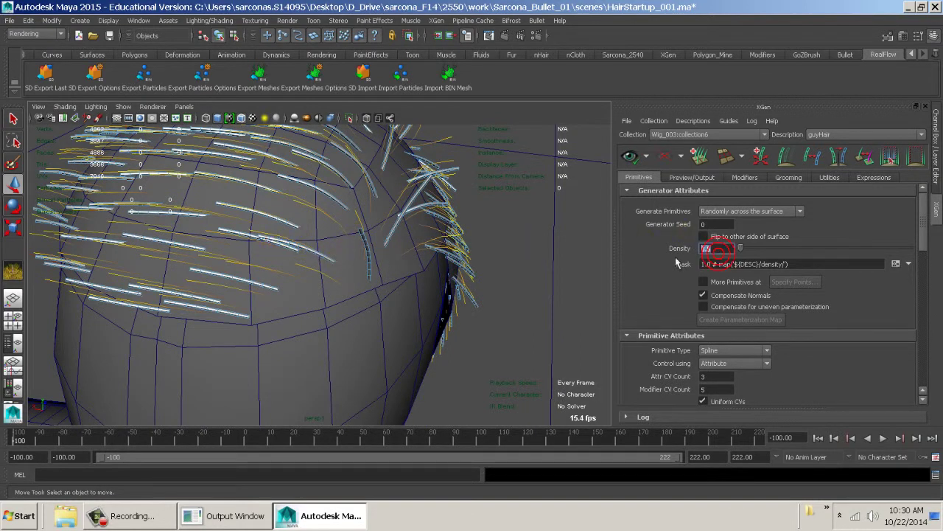
text(0.05)
key(Return)
alt+drag(526, 200, 601, 256)
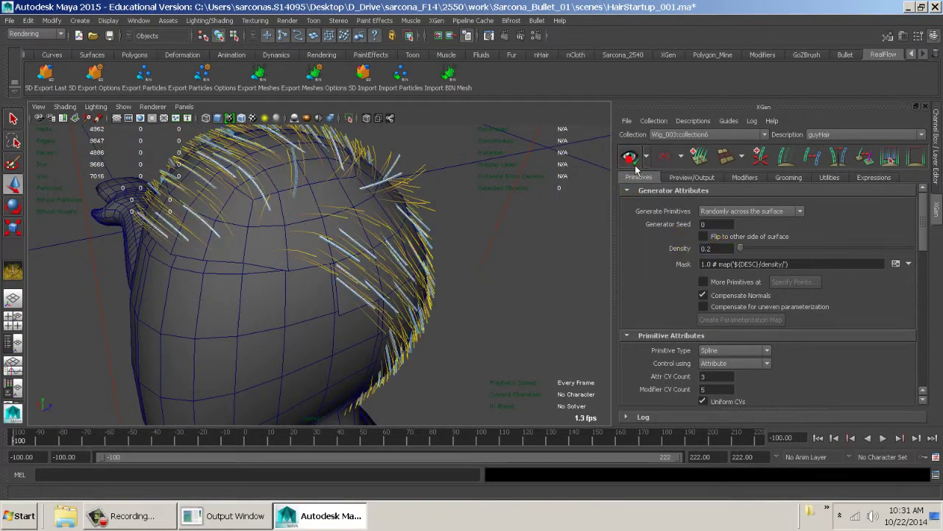
alt+drag(484, 200, 565, 164)
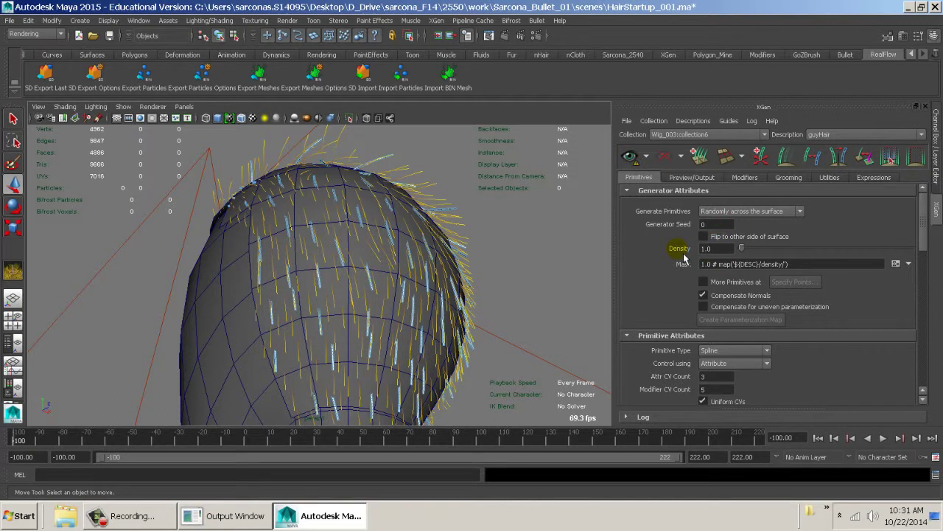
Step: Set the generator density to 0.75, update the hair preview, and check the coverage on the back of the head
alt+drag(540, 292, 516, 288)
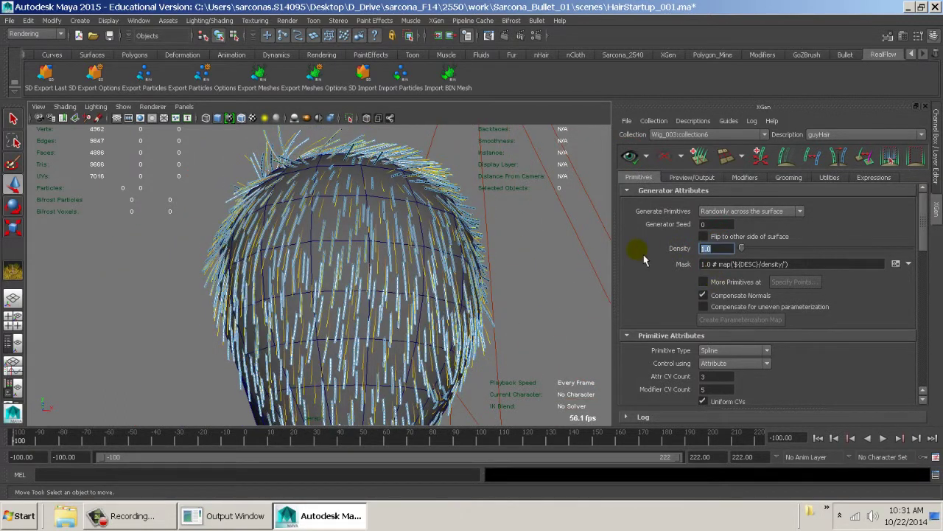
click(653, 212)
click(629, 156)
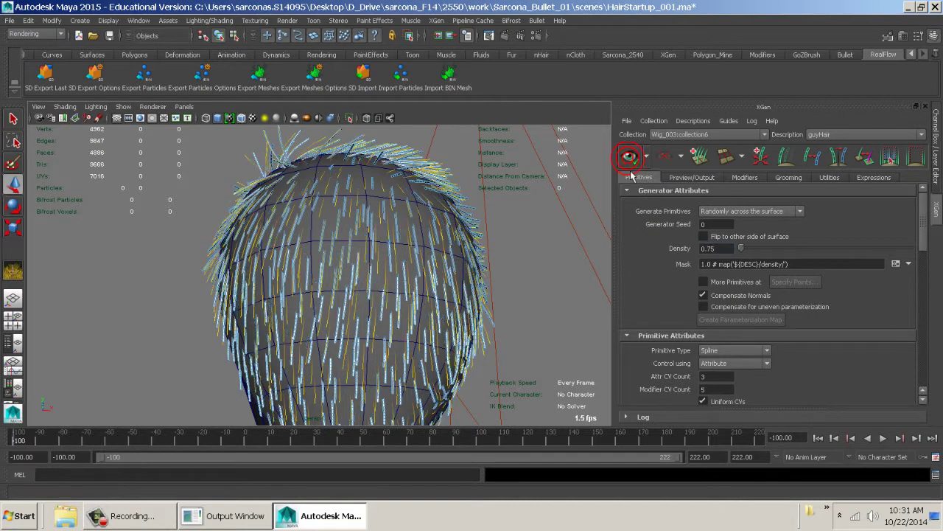
alt+drag(536, 321, 375, 253)
alt+drag(232, 217, 436, 246)
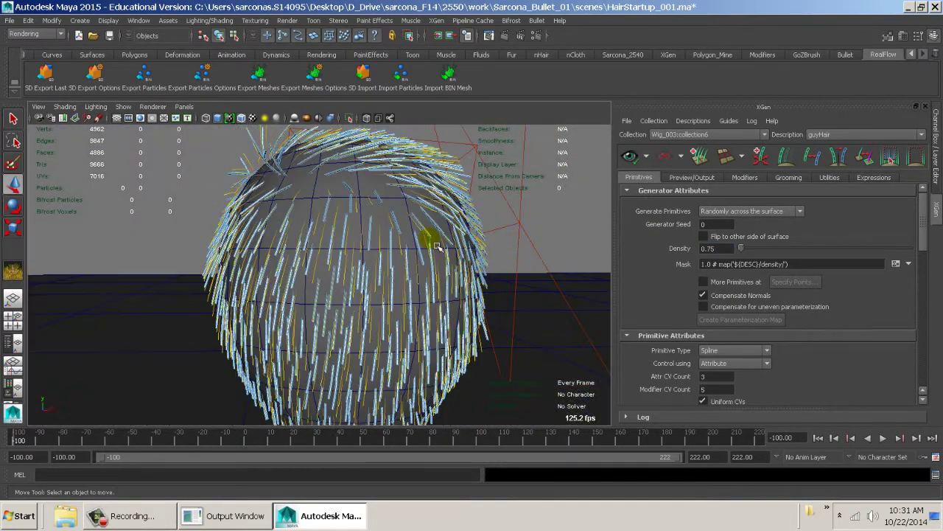
Step: Set the generator density to 0.6, update the hair preview, and inspect the hair from the front
drag(725, 249, 654, 255)
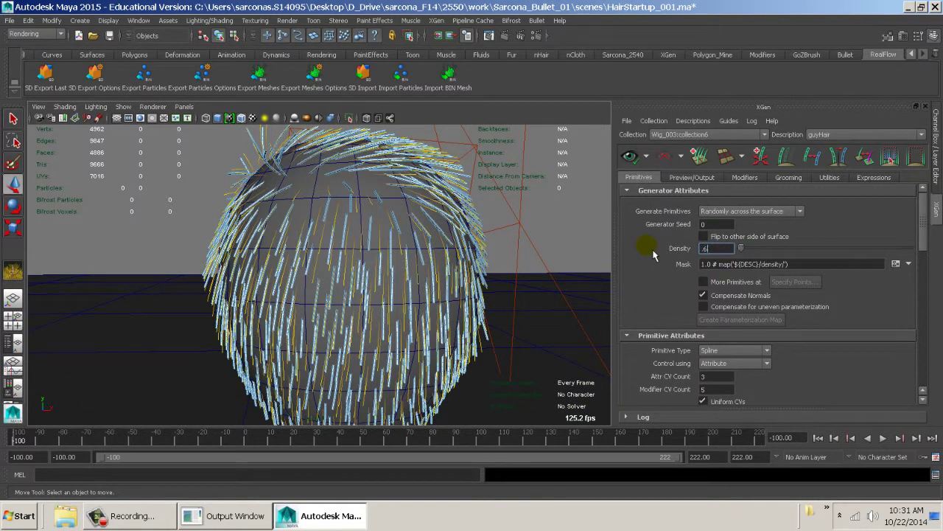
text(.6)
key(Return)
alt+drag(552, 240, 357, 330)
key(super)
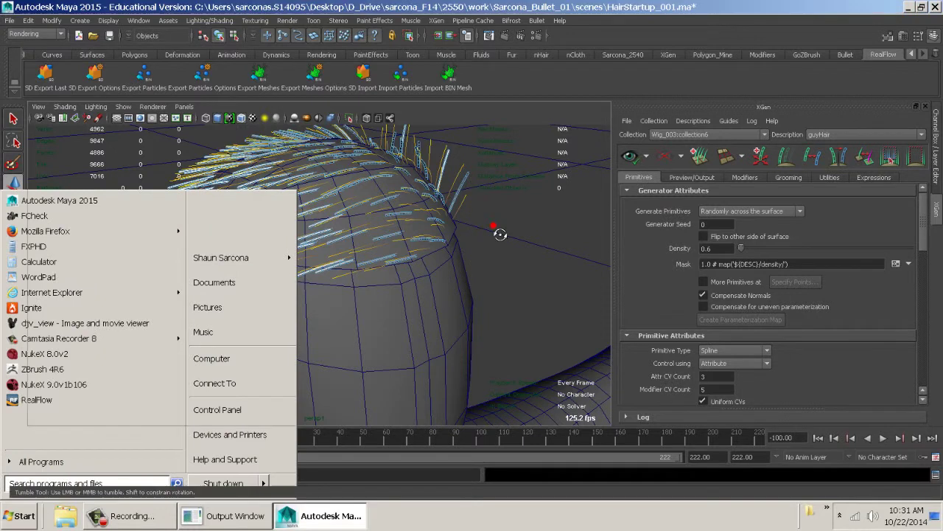
alt+drag(499, 228, 337, 257)
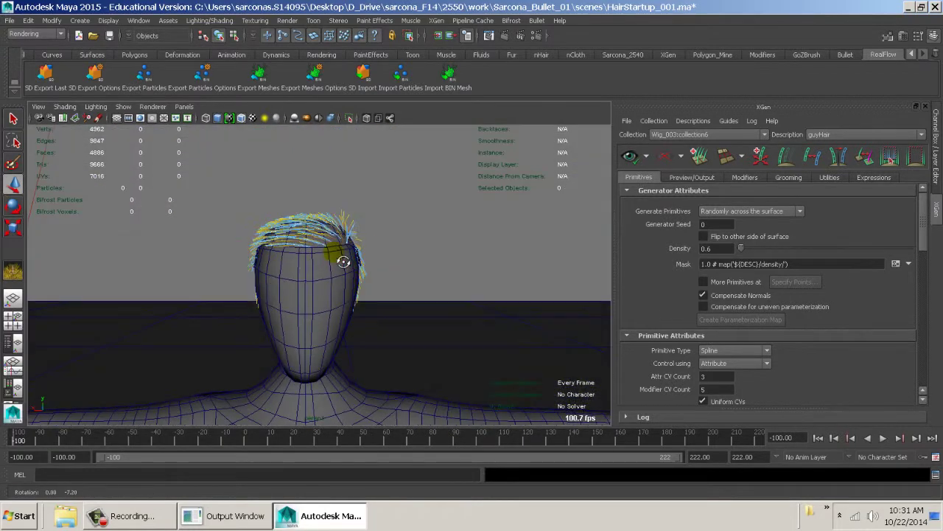
Step: Set the preview's spline segments to 3
click(681, 179)
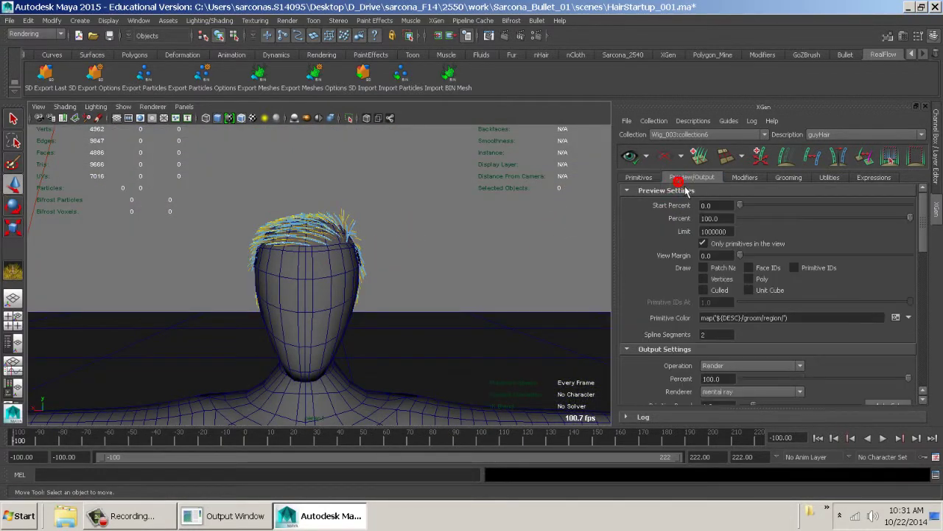
double_click(715, 334)
scroll(686, 327, down, 3)
Step: Set the output operation to Create Guides at 100 percent and generate guides from the groomed hair
click(726, 296)
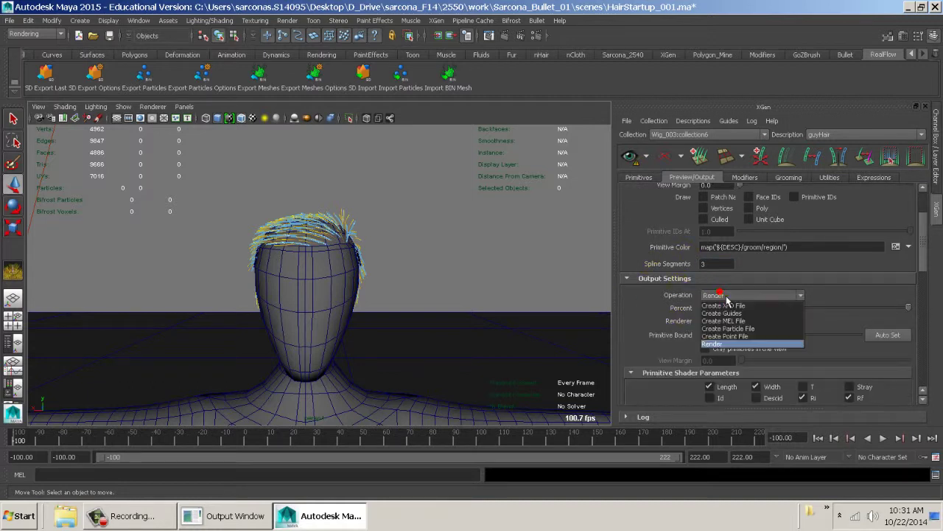
click(736, 313)
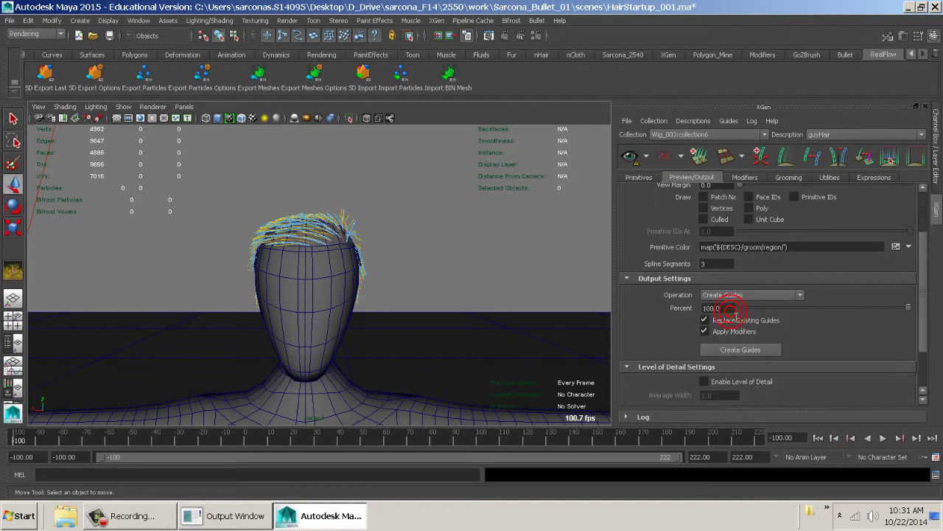
drag(730, 309, 697, 315)
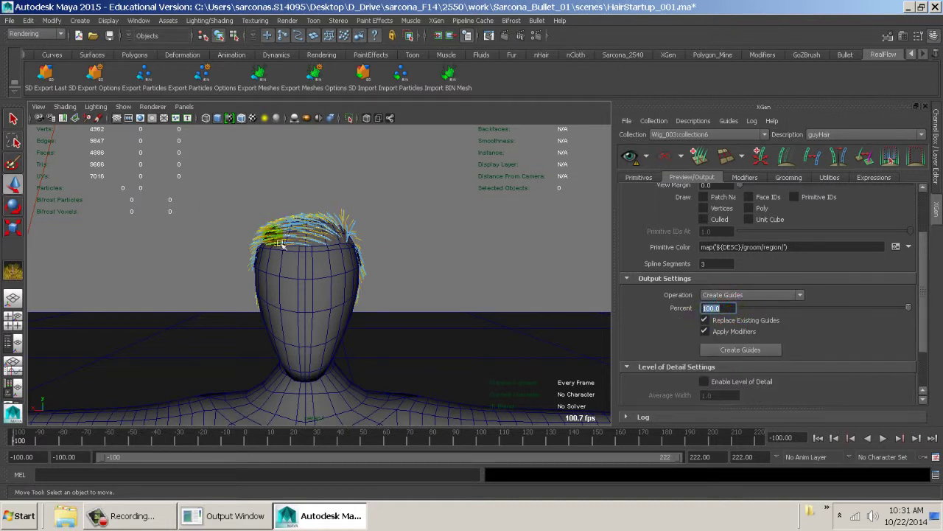
click(742, 351)
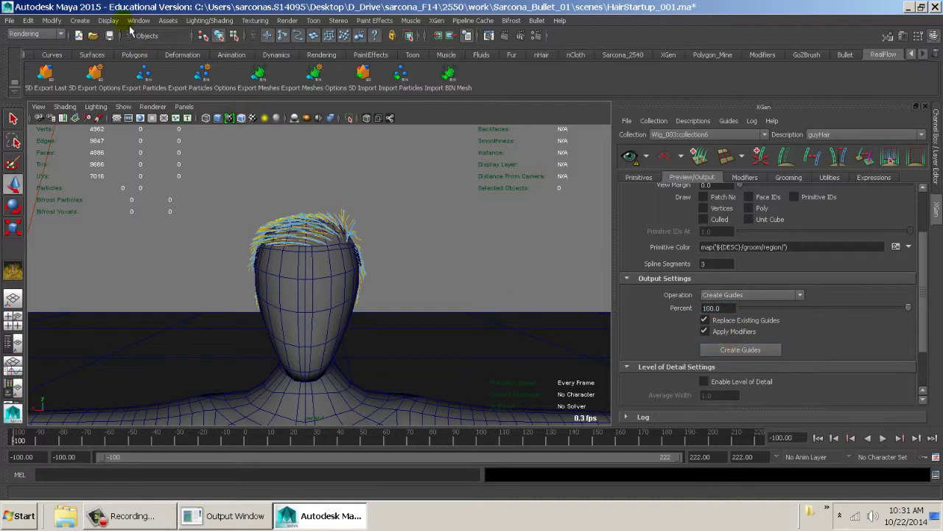
Step: Open the Outliner and expand Wig_003:collection6 through guyHair down to the contents of hairCap1_guyHair
click(139, 21)
click(156, 111)
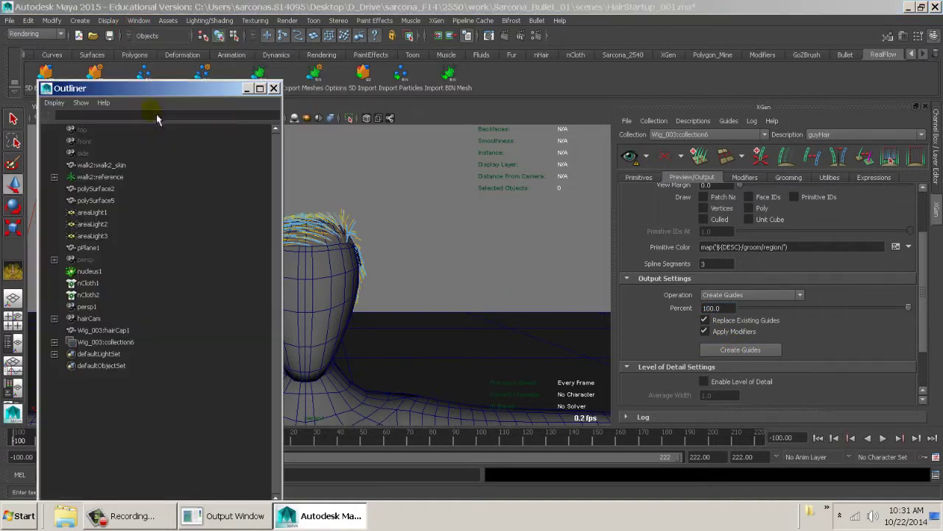
click(54, 343)
click(66, 353)
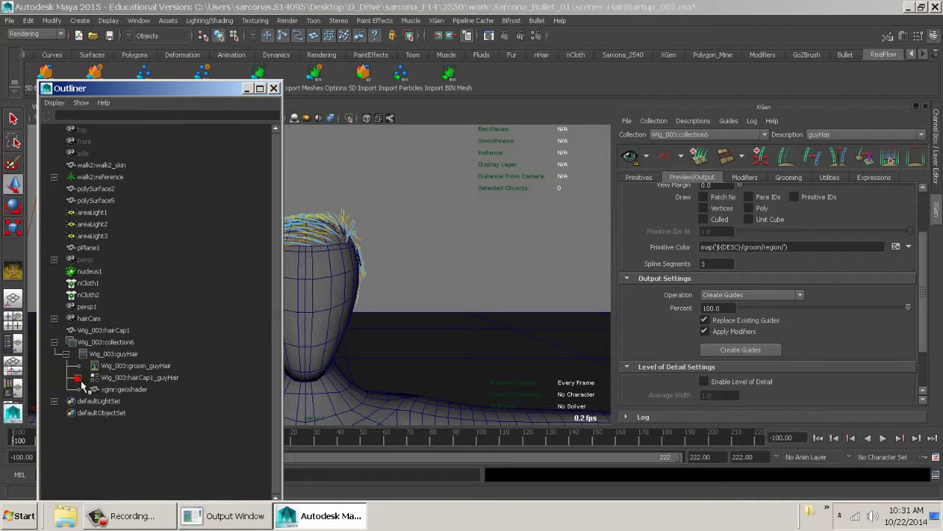
click(78, 378)
Step: Select all the XGen guides under hairCap1_guyHair, from the first to the last in the Outliner
click(157, 388)
scroll(177, 387, down, 15)
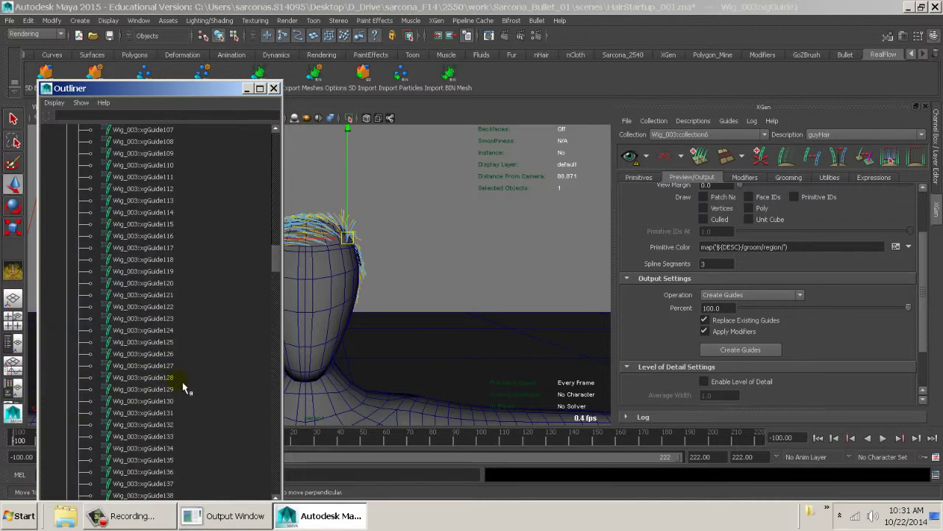
scroll(184, 387, down, 20)
drag(283, 357, 289, 131)
shift+click(160, 461)
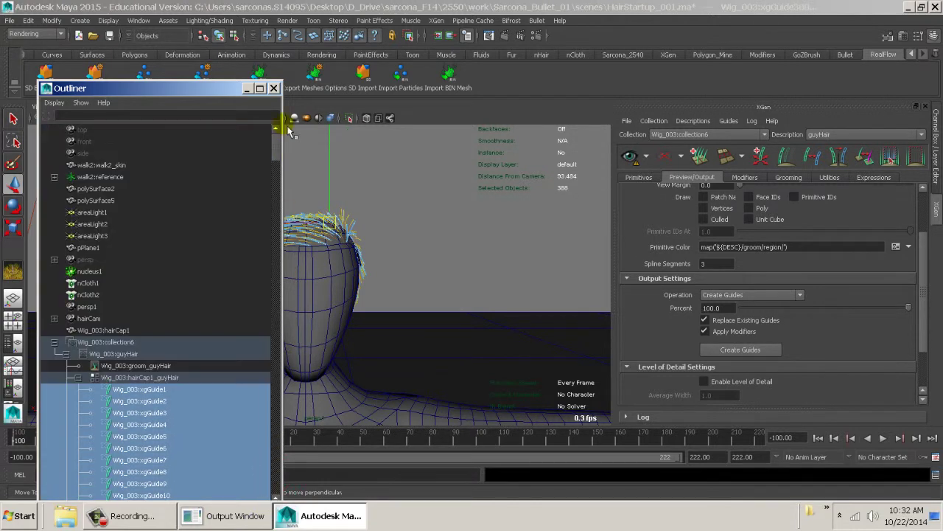
Step: Convert the selected guides to curves with the Guides To Curves utility set to hide the guides, and collapse Wig_003:collection6
click(795, 177)
click(827, 177)
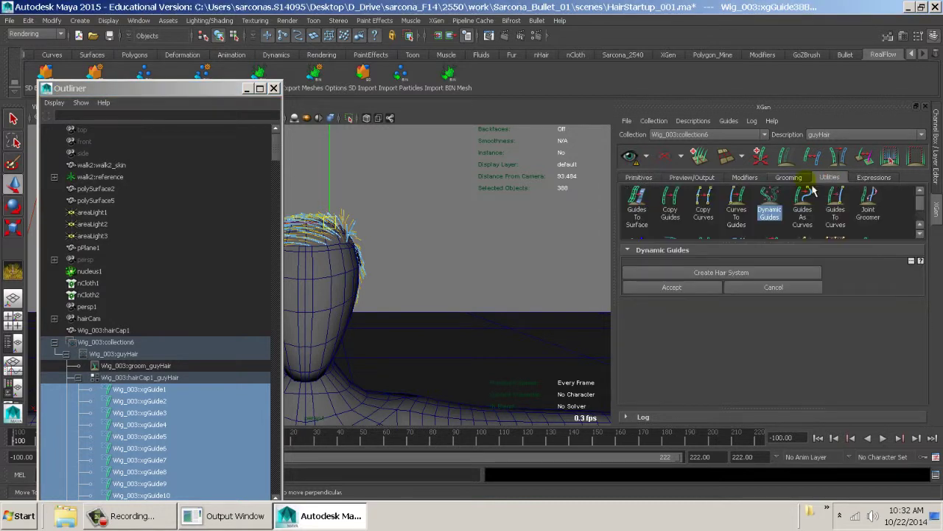
click(837, 207)
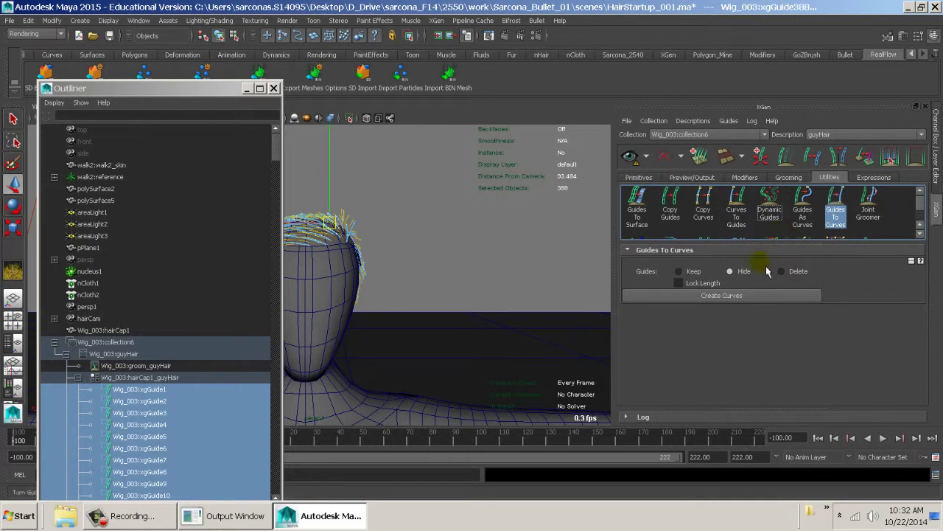
click(712, 298)
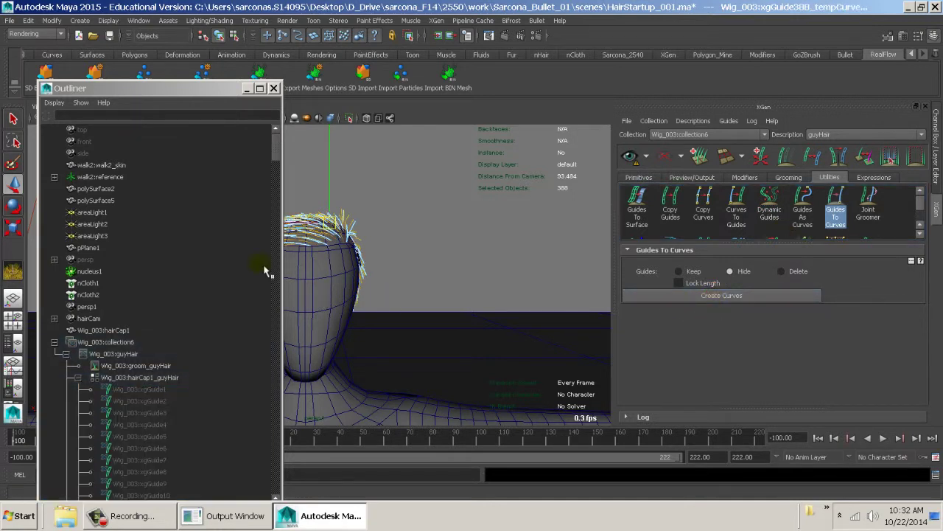
click(55, 343)
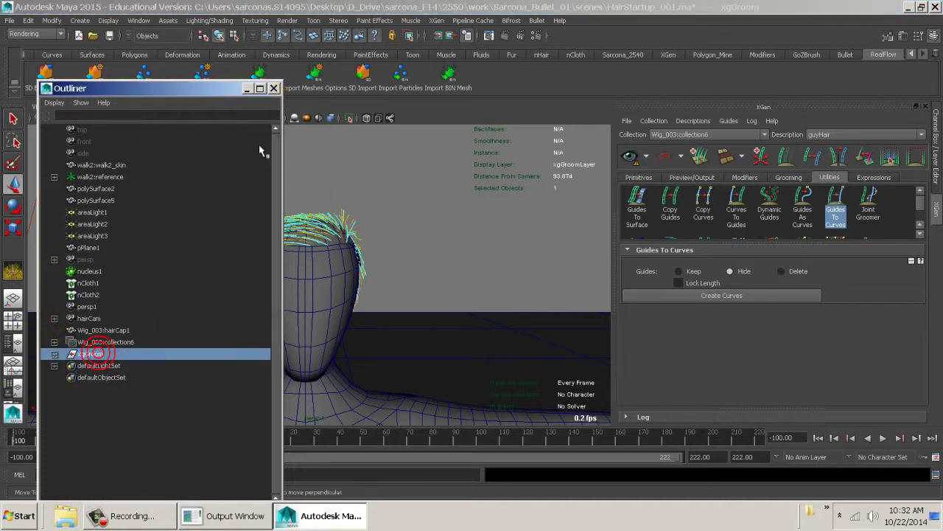
Step: Isolate the xgGroom curves, examine their shape from several sides, and restore the full scene view
click(272, 88)
click(351, 119)
click(399, 222)
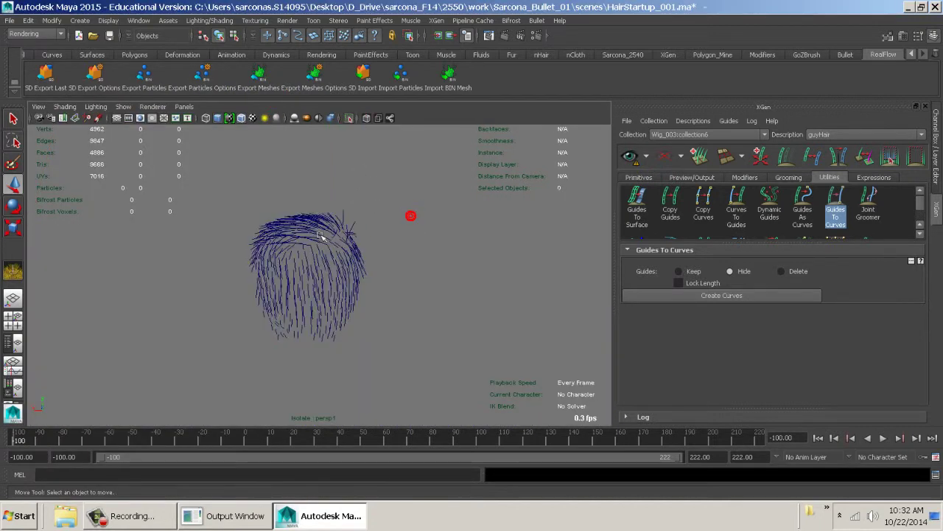
alt+drag(410, 214, 484, 242)
drag(227, 360, 221, 352)
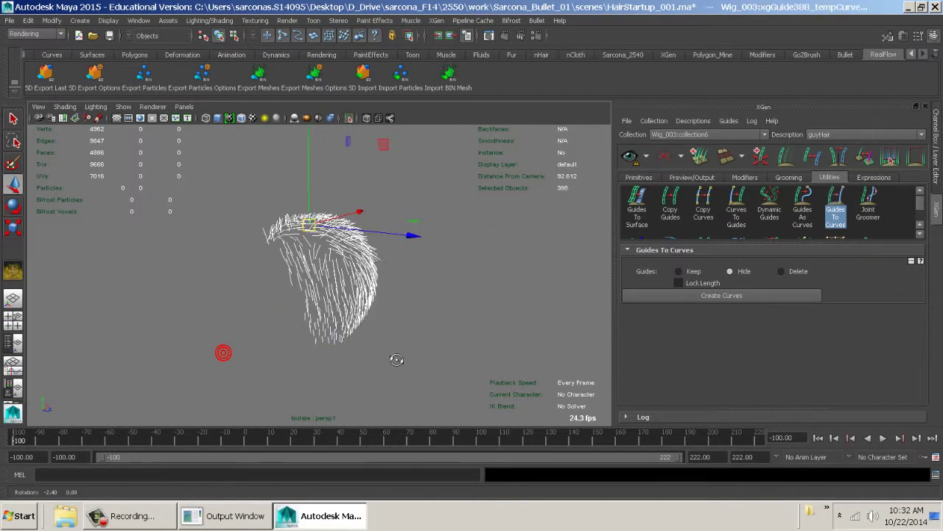
alt+right_drag(443, 352, 325, 292)
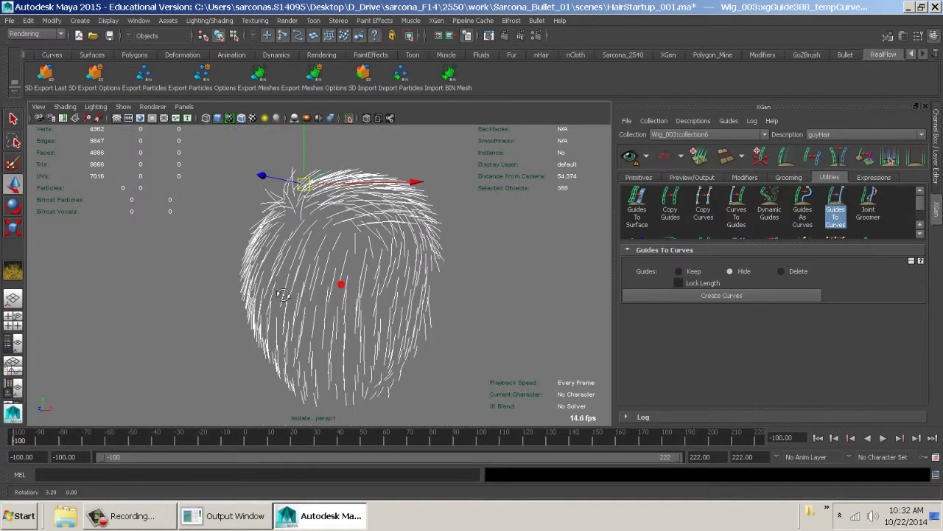
mouse_move(324, 291)
alt+mouse_down()
mouse_move(244, 280)
mouse_move(274, 265)
mouse_move(126, 287)
mouse_move(147, 301)
mouse_move(185, 288)
mouse_move(266, 295)
alt+mouse_up()
key(5)
click(400, 291)
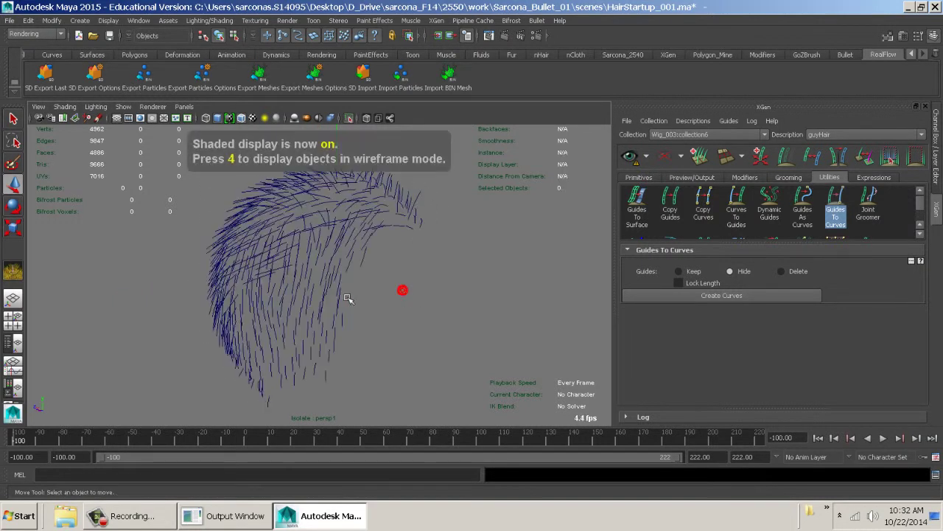
mouse_move(400, 290)
alt+mouse_down()
mouse_move(509, 320)
mouse_move(421, 309)
mouse_move(351, 400)
mouse_move(381, 292)
mouse_move(539, 286)
mouse_move(366, 288)
mouse_move(261, 362)
mouse_move(244, 326)
mouse_move(152, 299)
mouse_move(242, 242)
mouse_move(364, 249)
mouse_move(426, 308)
mouse_move(480, 327)
alt+mouse_up()
drag(169, 145, 449, 405)
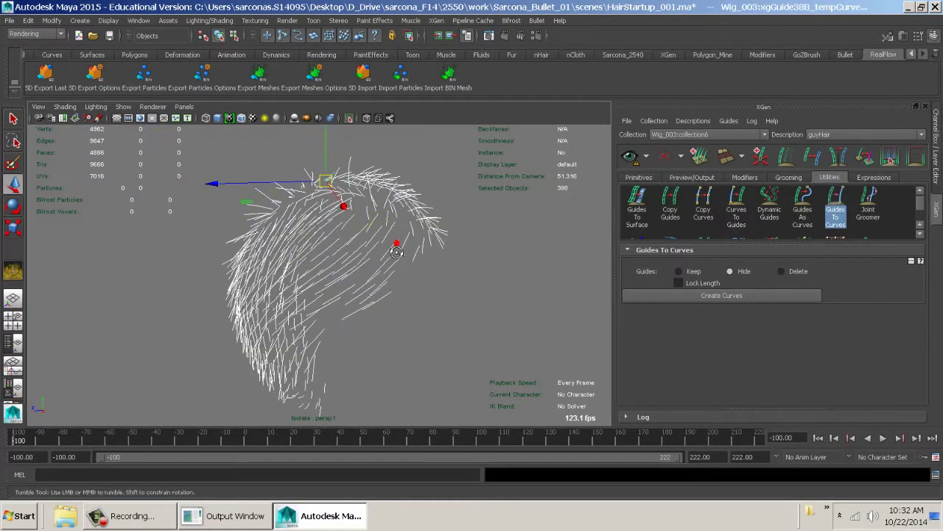
click(358, 122)
Step: Bring up the layer editor and the Outliner, and select Wig_003:collection6
click(936, 180)
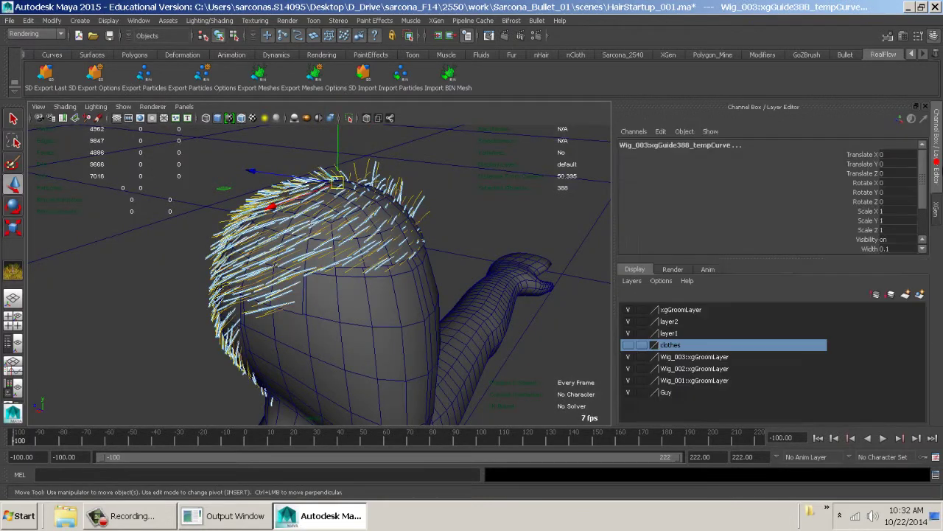
click(142, 20)
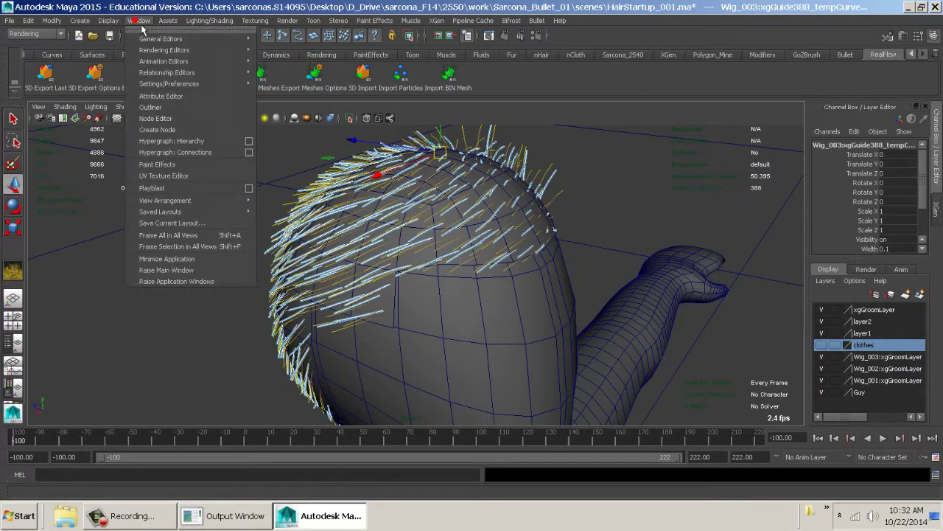
click(153, 96)
click(106, 343)
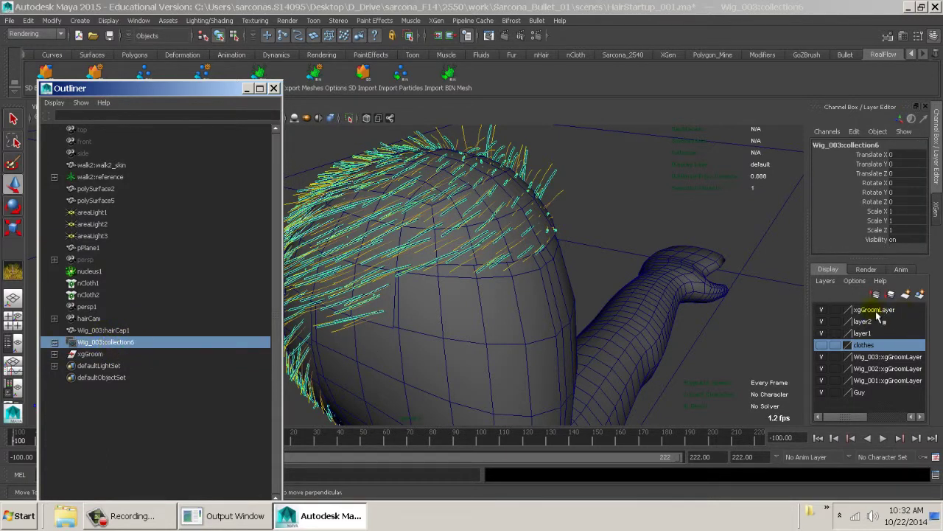
Step: Delete the display layers Wig_003:xgGroomLayer, Wig_002:xgGroomLayer and Wig_001:xgGroomLayer
click(877, 364)
click(876, 380)
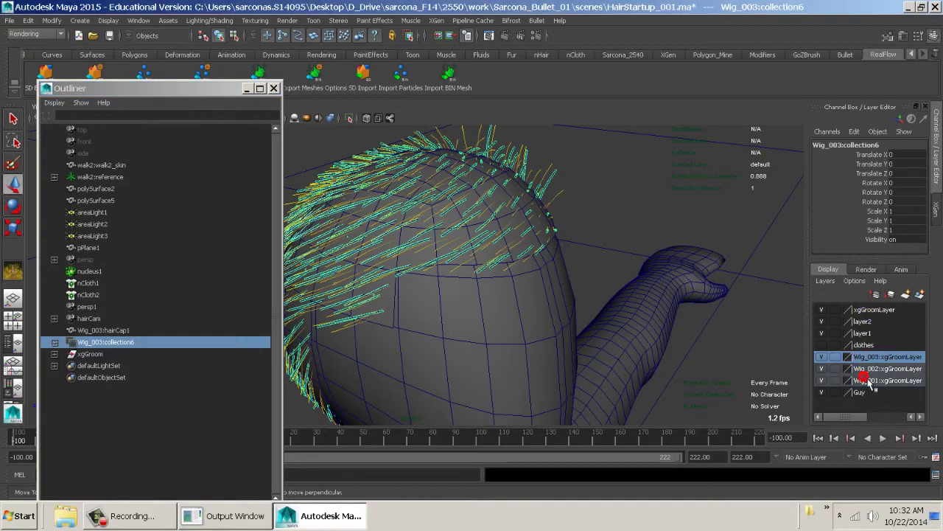
click(826, 281)
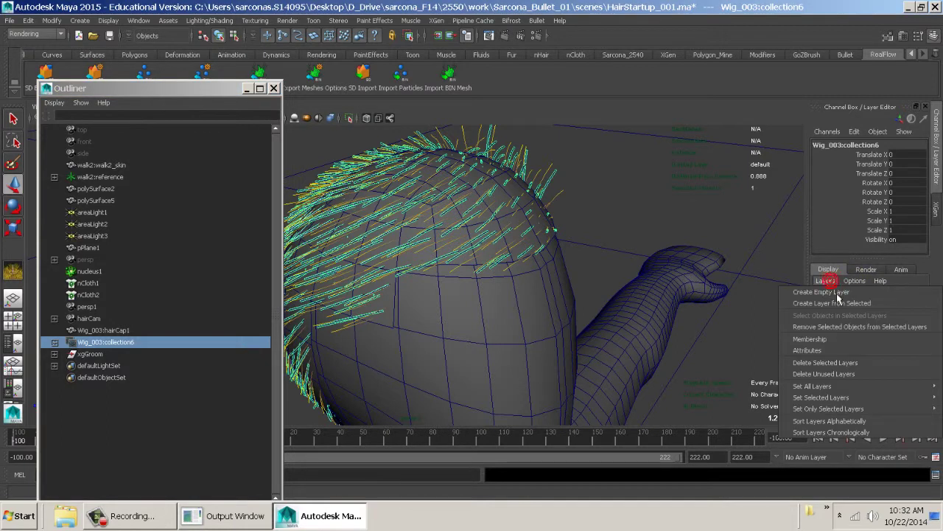
click(833, 362)
Step: Add the selected Wig_003:collection6 to xgGroomLayer and hide that layer
click(862, 309)
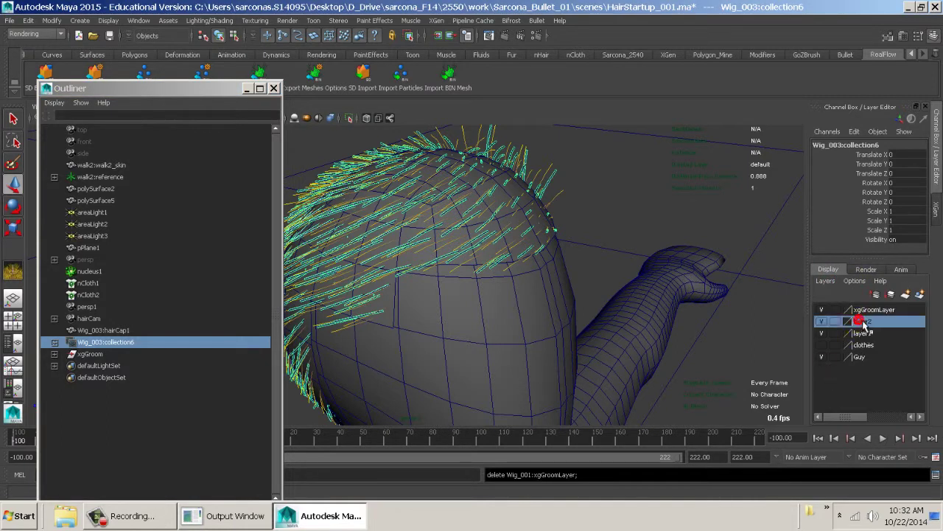
right_click(849, 311)
click(878, 330)
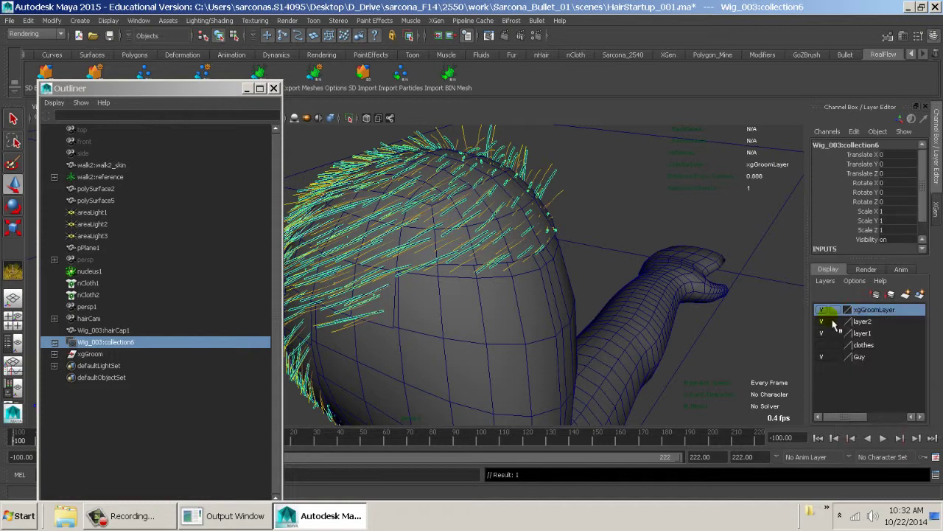
click(824, 310)
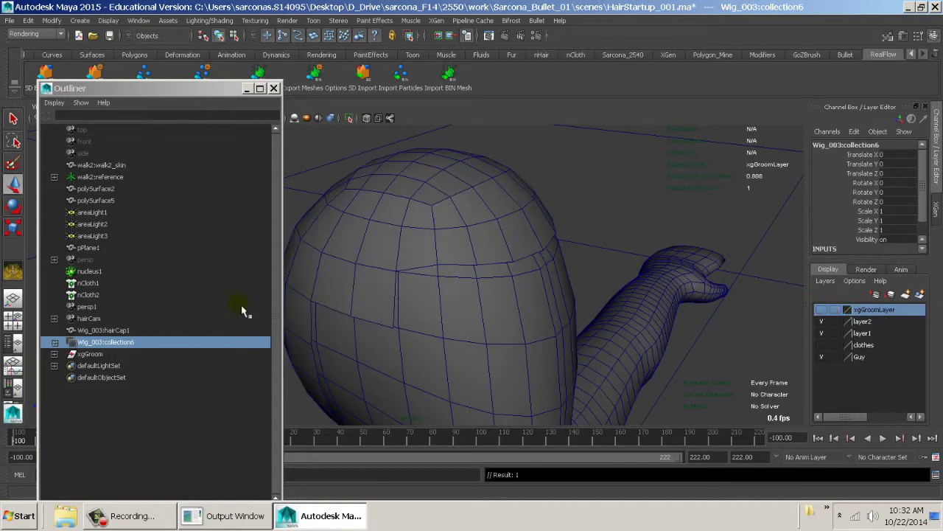
Step: Examine the individual temp curves inside xgGroom's xgCurvesFromGuides1 group in the Outliner, and collapse xgGroom
click(89, 354)
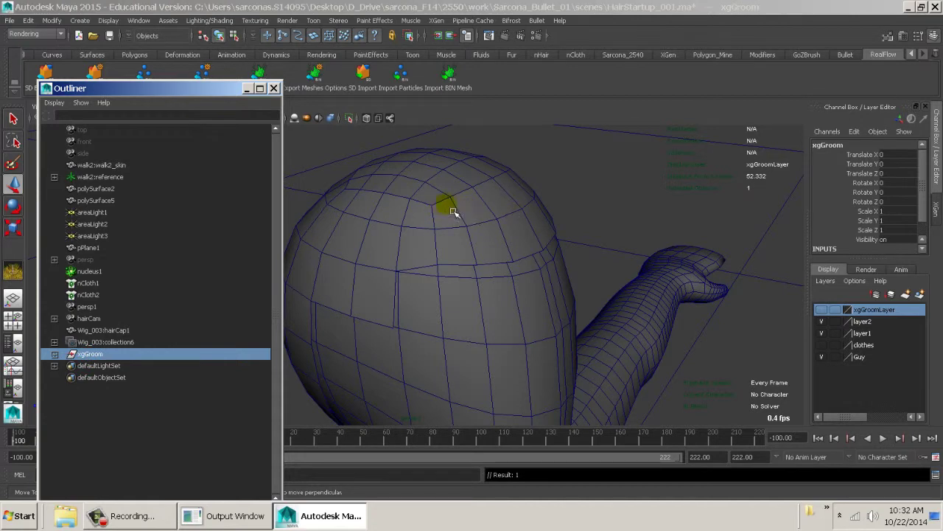
click(54, 355)
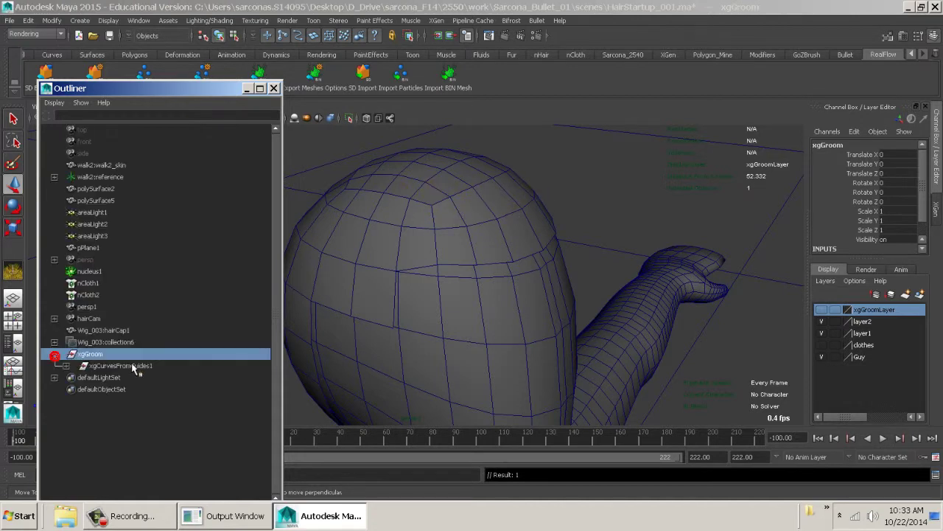
click(129, 365)
click(65, 365)
click(161, 378)
click(168, 413)
click(164, 436)
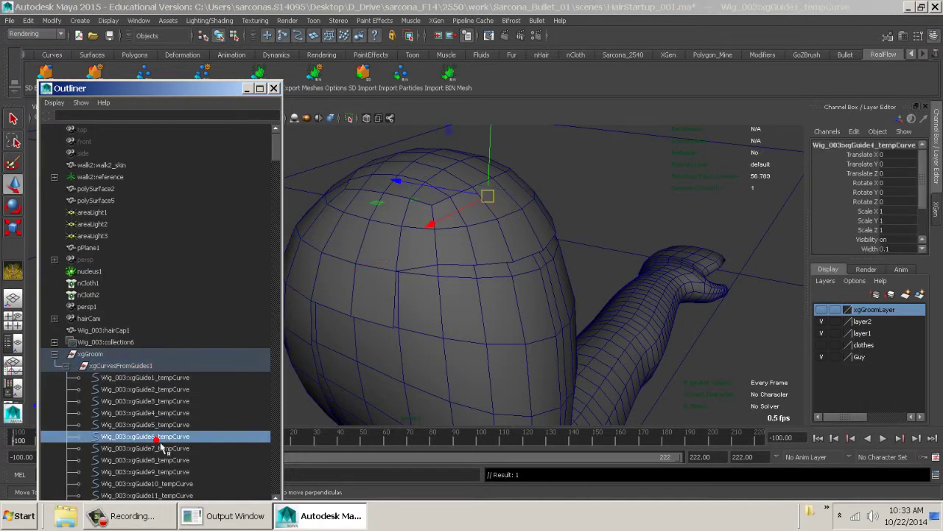
click(164, 401)
click(56, 349)
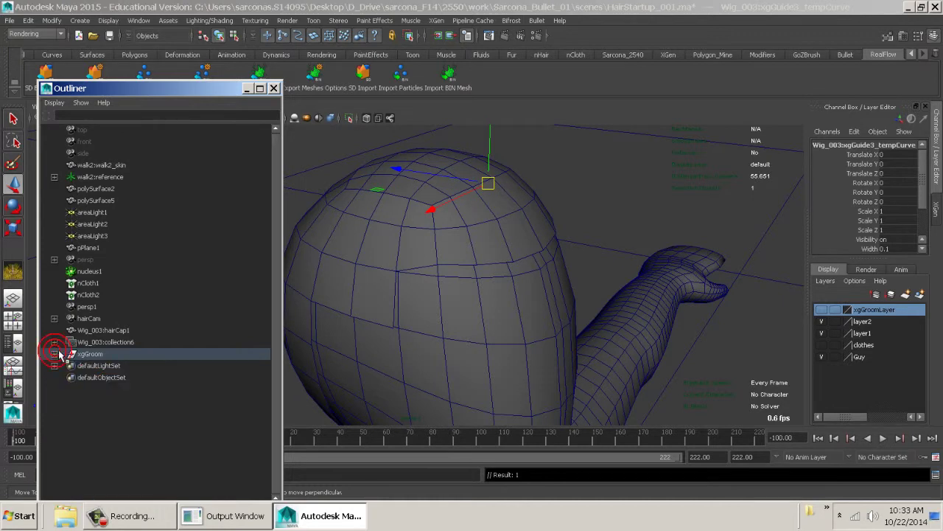
Step: Inspect the guyHair description under Wig_003:collection6 in the Outliner and collapse the collection
click(53, 354)
click(54, 342)
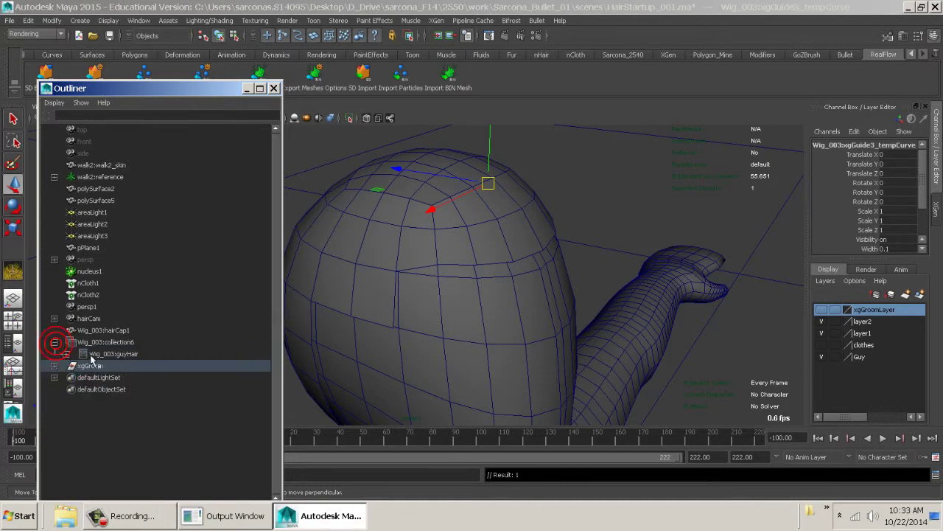
click(66, 354)
click(66, 354)
click(66, 354)
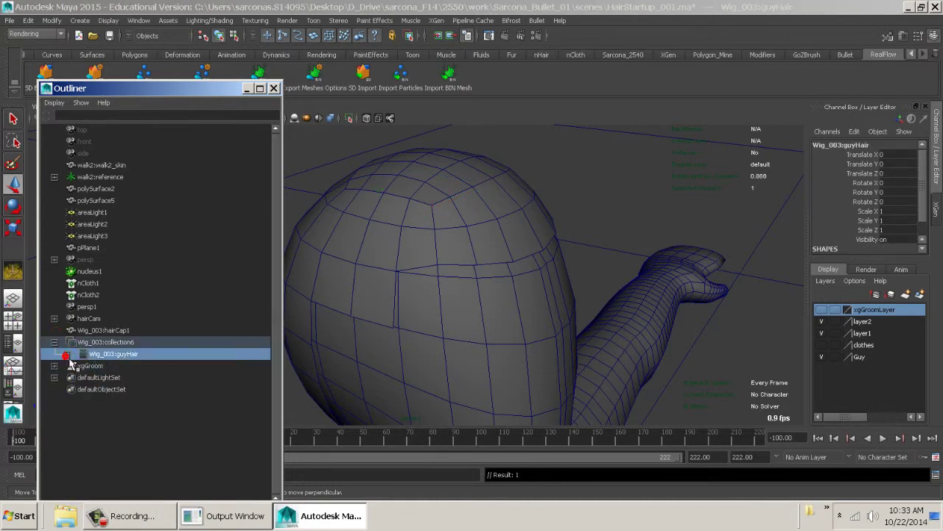
click(66, 354)
click(67, 354)
click(54, 342)
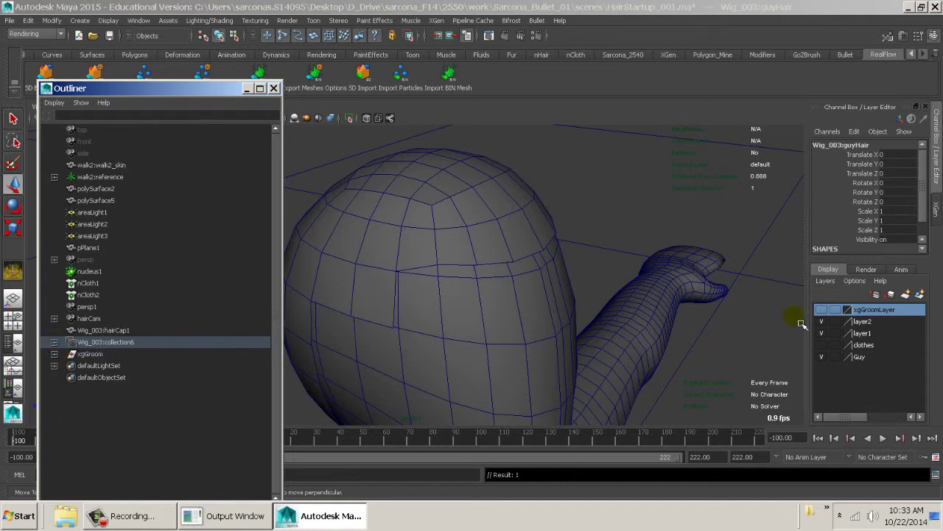
Step: Show xgGroomLayer, view the xgGroom curves in isolation, and turn the isolation off
click(821, 309)
click(105, 355)
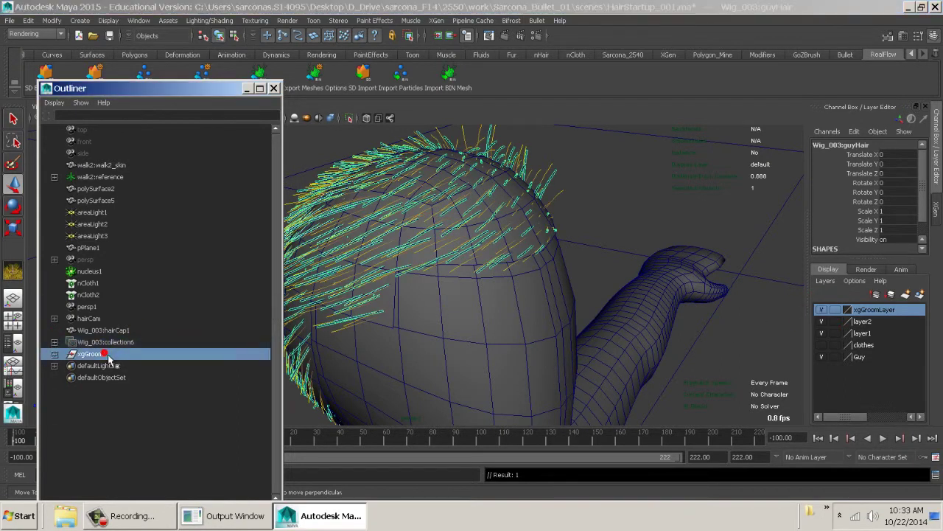
click(351, 119)
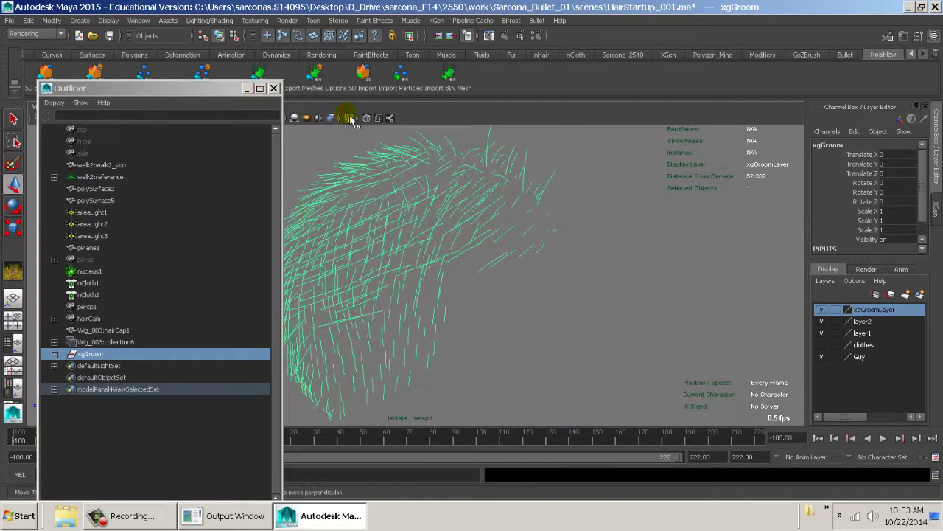
click(351, 119)
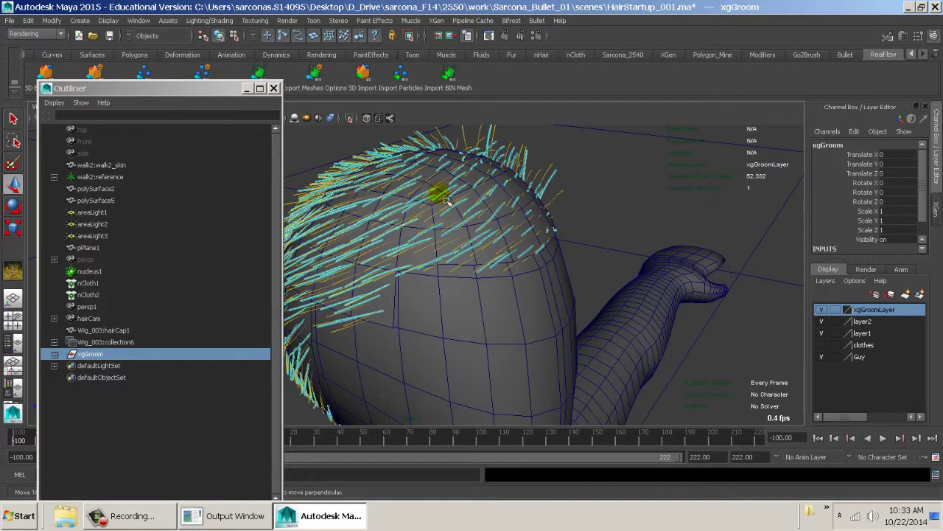
Step: Duplicate the xgGroom curve group and rename the original as originalHairCurves
key(ctrl+d)
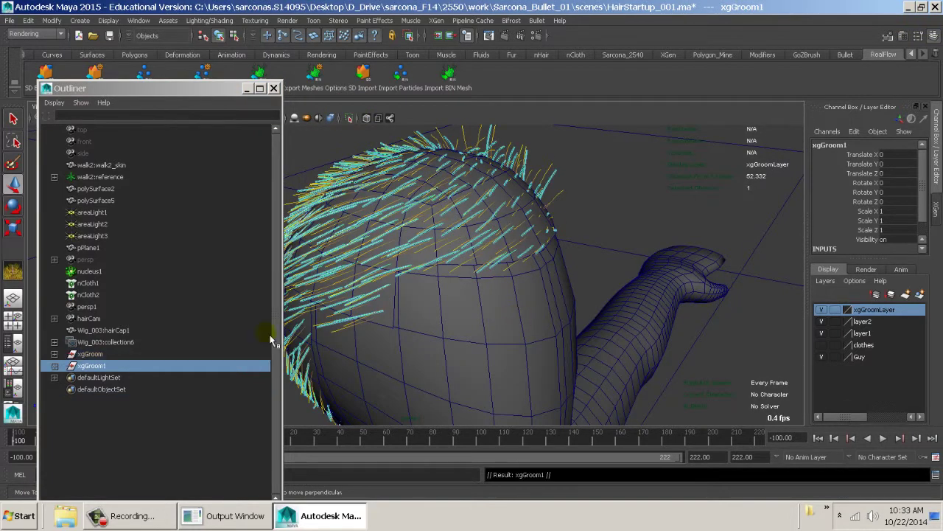
click(127, 354)
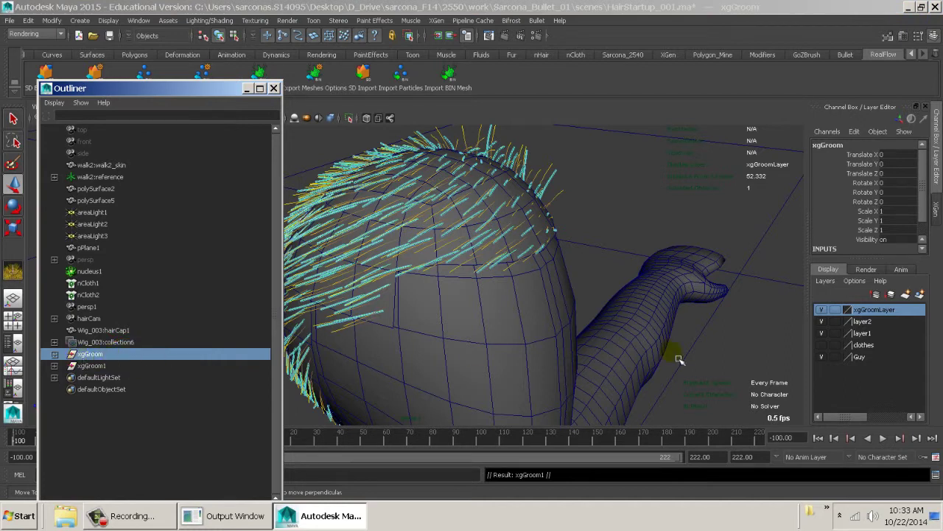
double_click(91, 354)
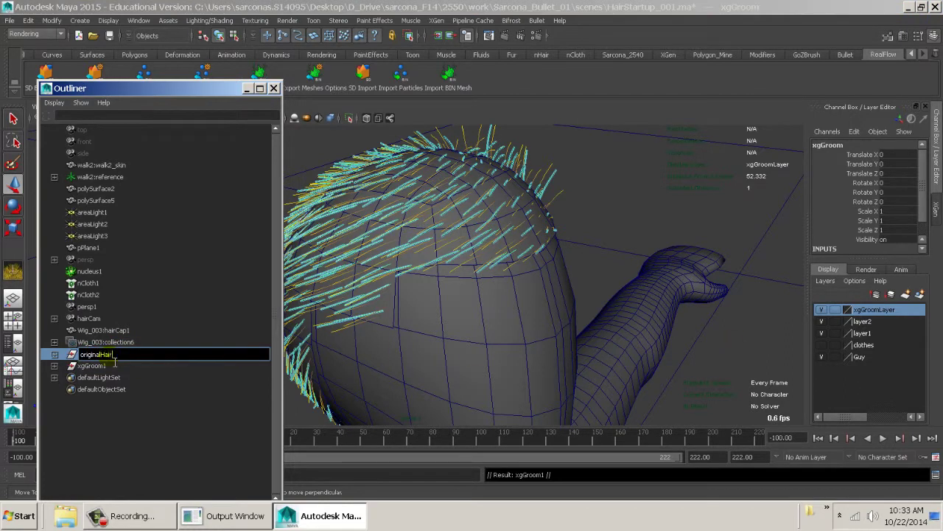
text(originalHairCurves)
key(Return)
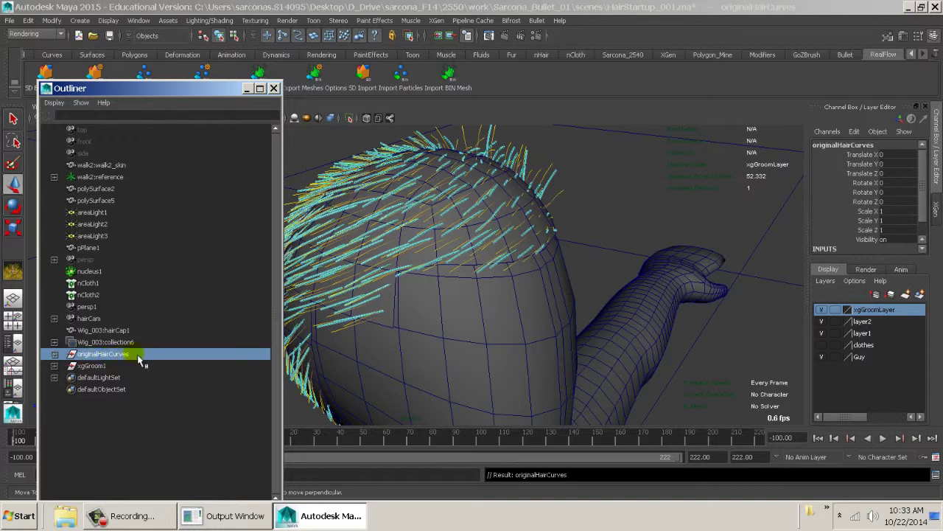
Step: Add originalHairCurves to xgGroomLayer and hide the layer
right_click(897, 322)
click(879, 333)
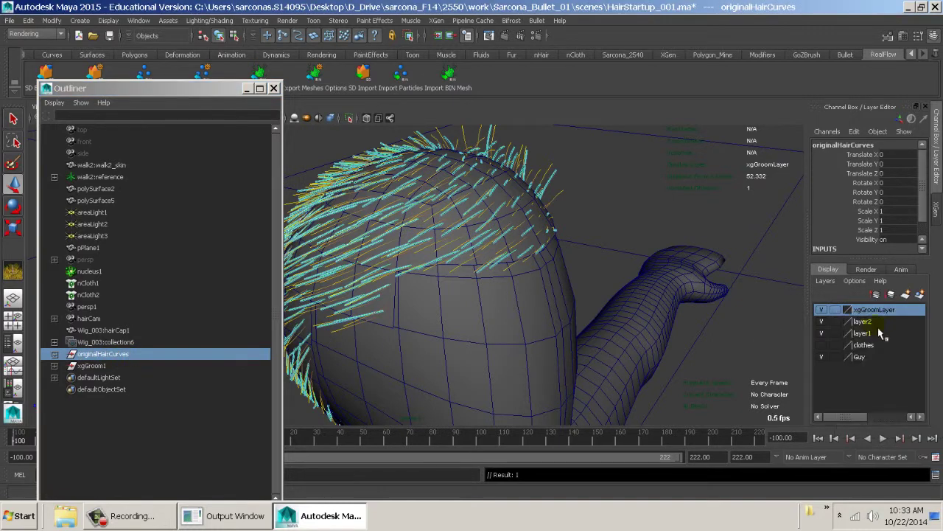
click(823, 309)
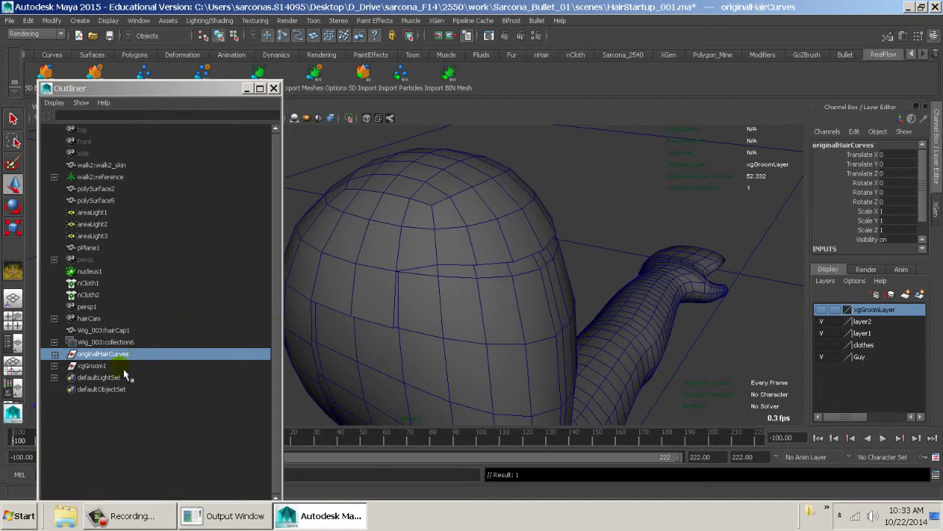
Step: Select every xgGuide tempCurve inside the xgCurvesFromGuides1 group of xgGroom1 and unparent them all to the scene root
click(94, 366)
click(54, 365)
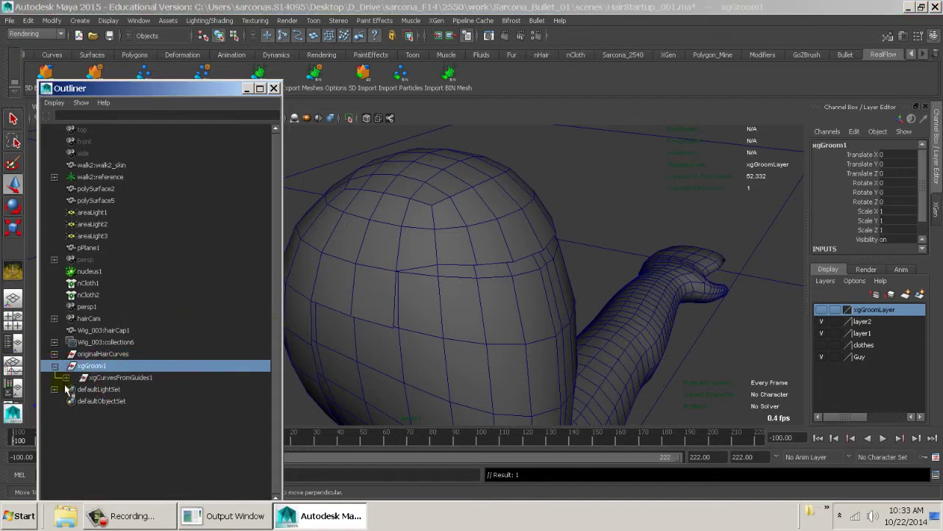
click(65, 378)
click(125, 390)
scroll(139, 399, down, 10)
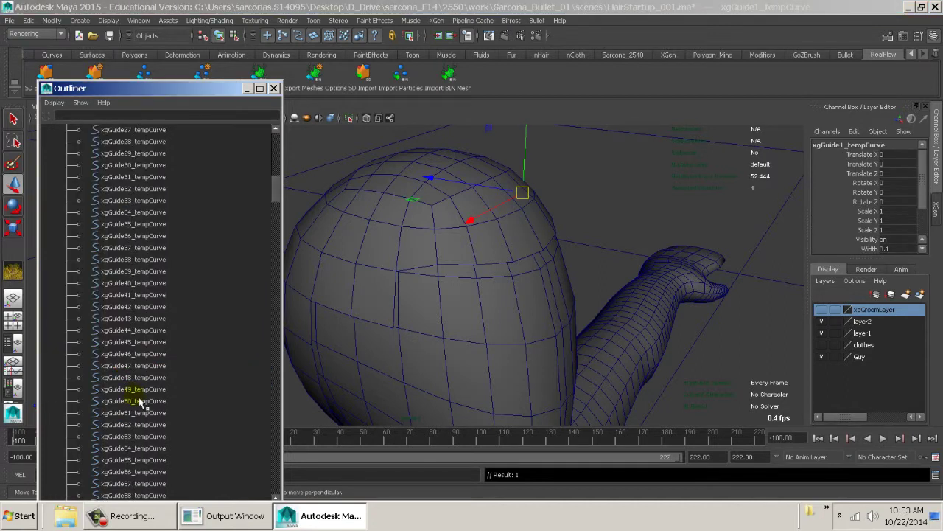
scroll(867, 243, down, 3)
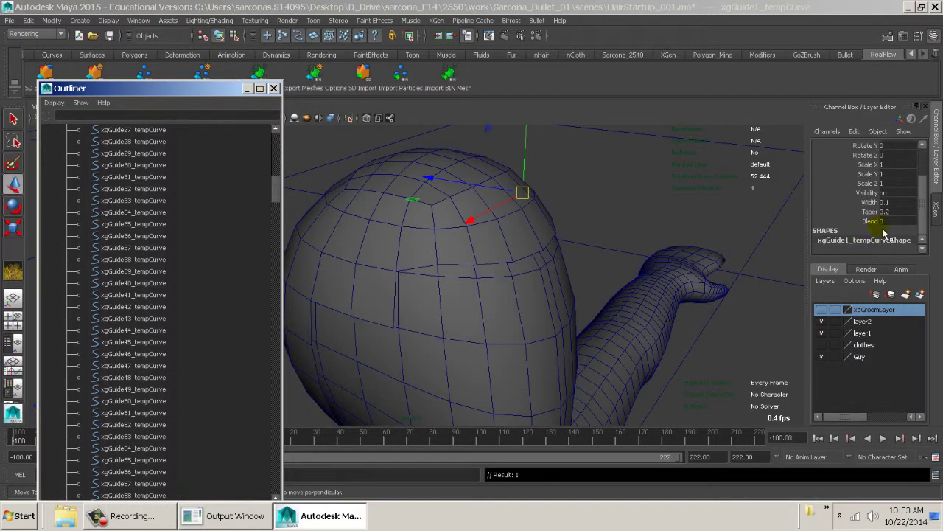
scroll(204, 351, down, 20)
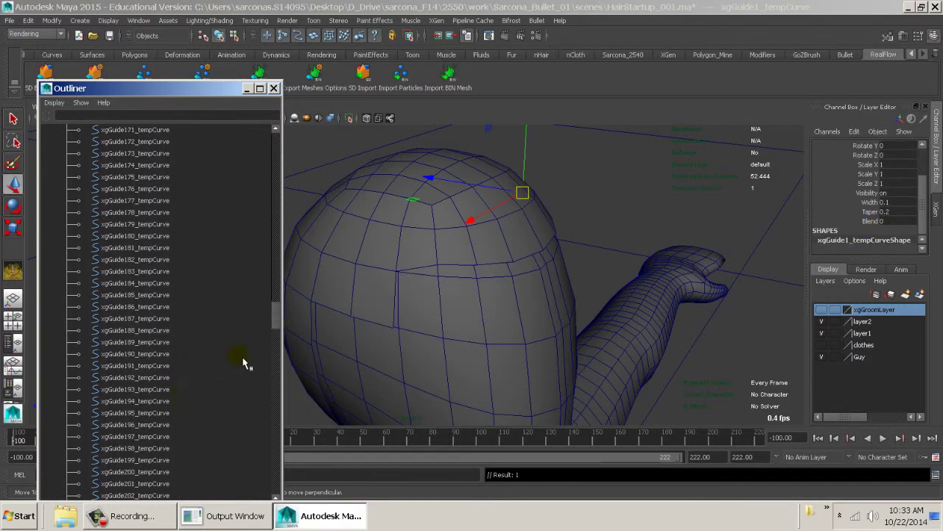
drag(281, 333, 279, 502)
shift+click(156, 473)
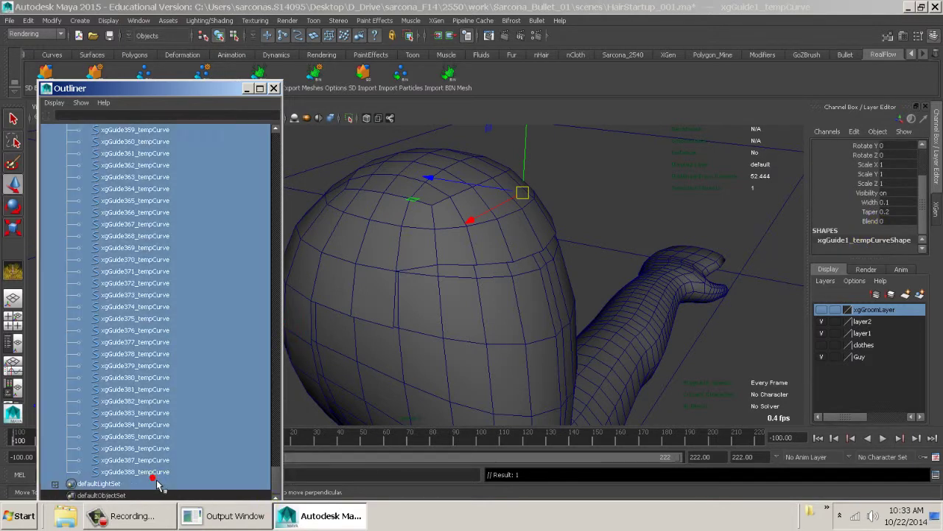
shift+click(150, 473)
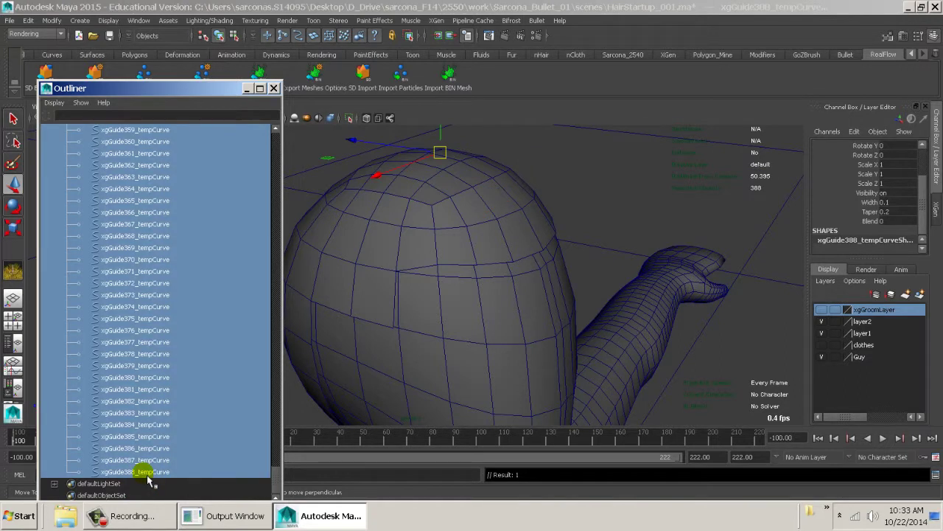
key(shift+p)
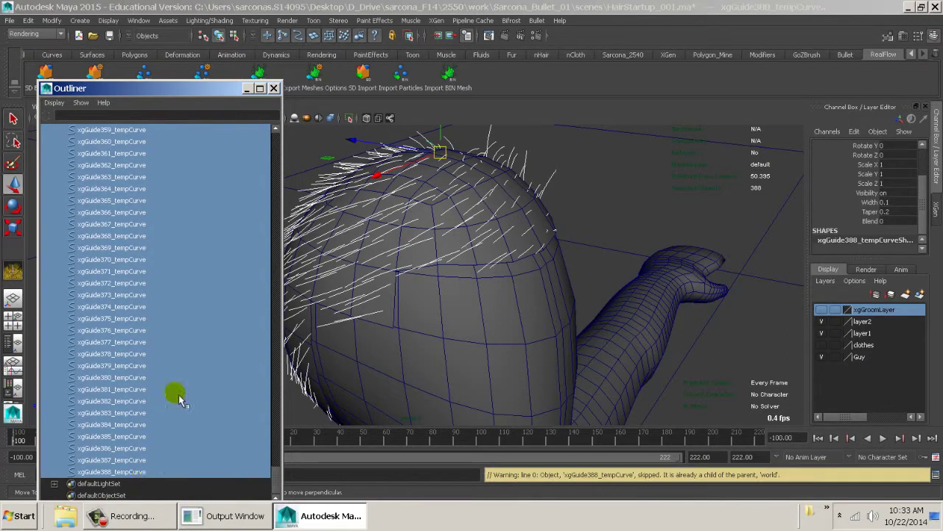
Step: Group the unparented guide curves together and delete the emptied xgGroom1 group
scroll(174, 377, up, 15)
scroll(174, 377, up, 10)
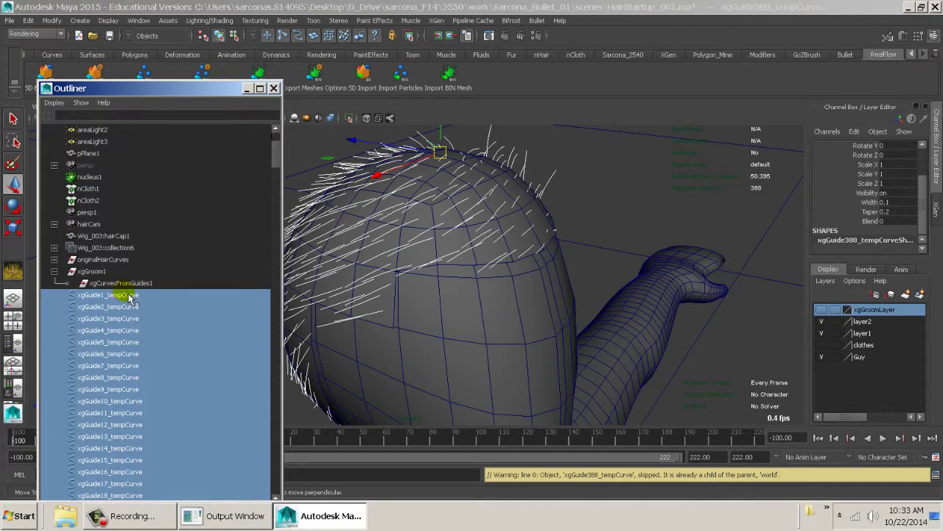
key(ctrl+g)
click(94, 366)
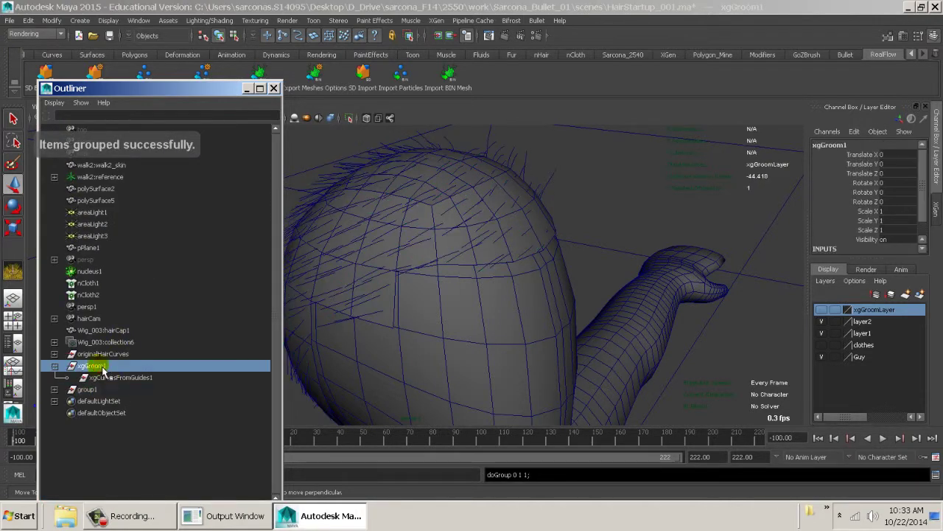
key(Delete)
Step: Rename the new curve group as hairCurves
click(92, 366)
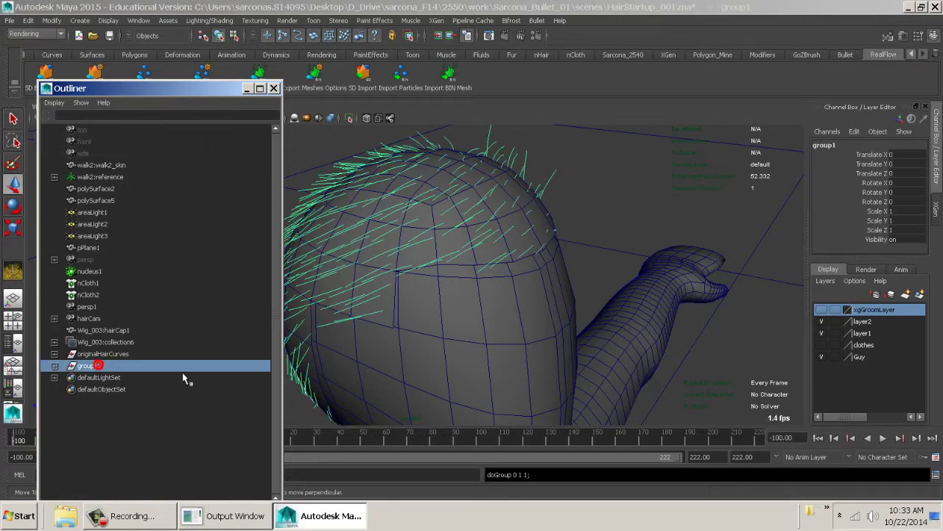
alt+drag(409, 319, 499, 327)
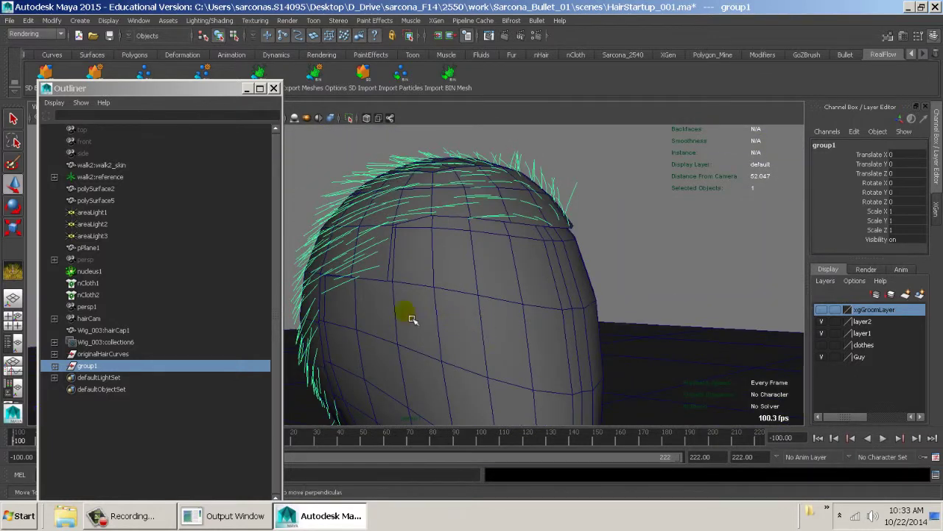
double_click(89, 365)
text(ha)
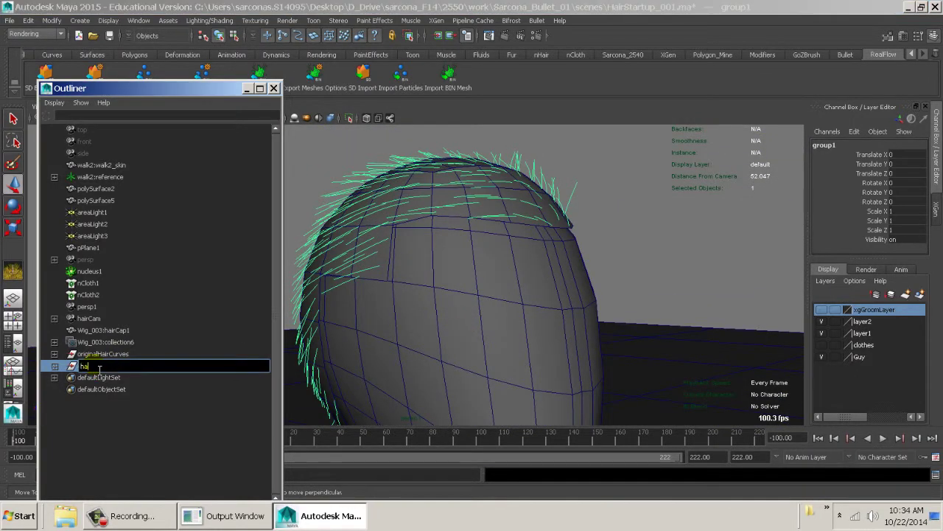
text(irCurves)
key(Return)
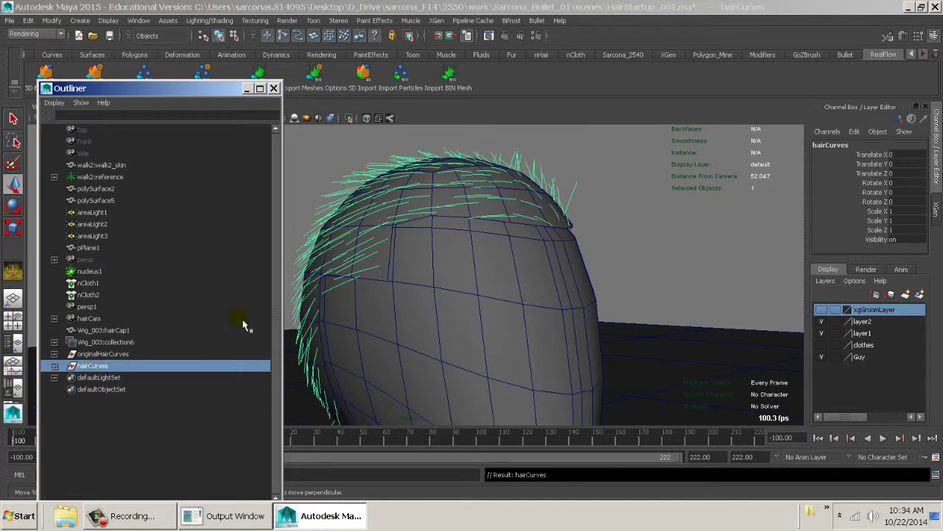
Step: Add the hairCap1 mesh to the hairCurves selection, close the Outliner, and switch to the nDynamics menu set
alt+drag(440, 227, 447, 213)
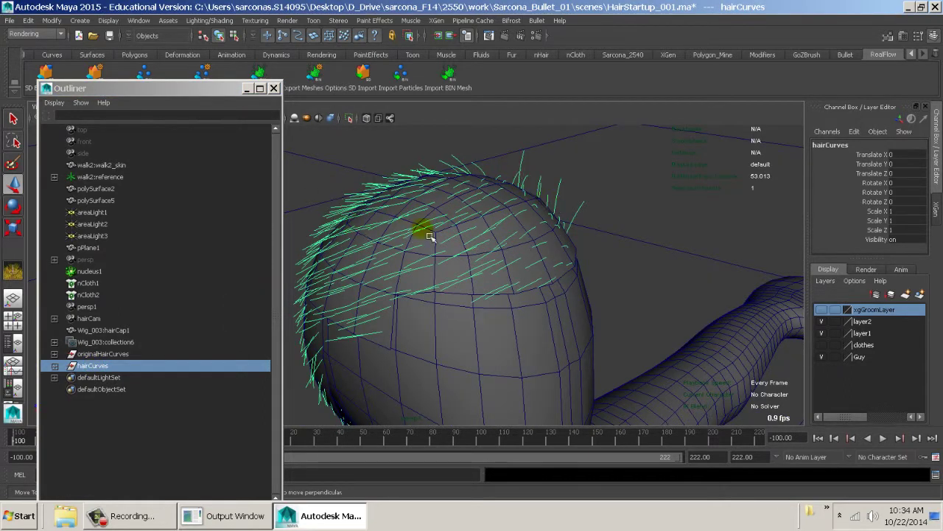
click(517, 233)
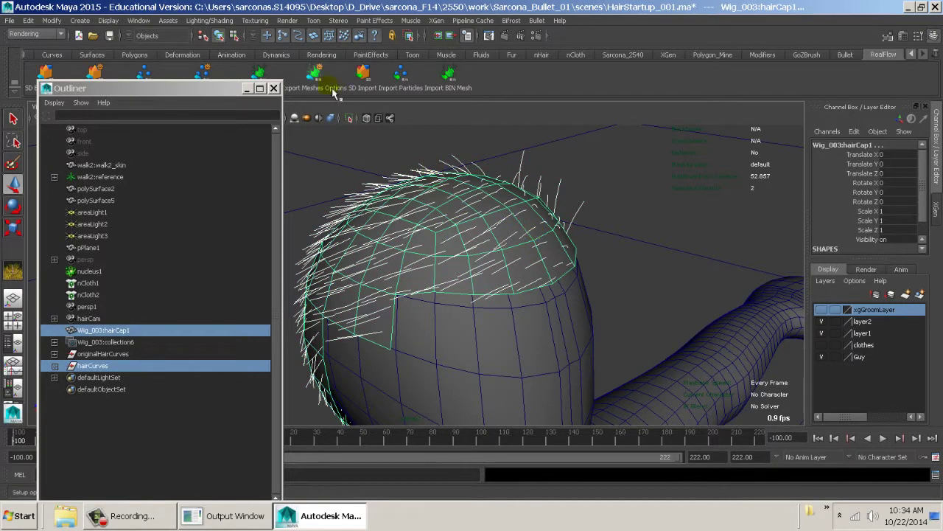
click(274, 87)
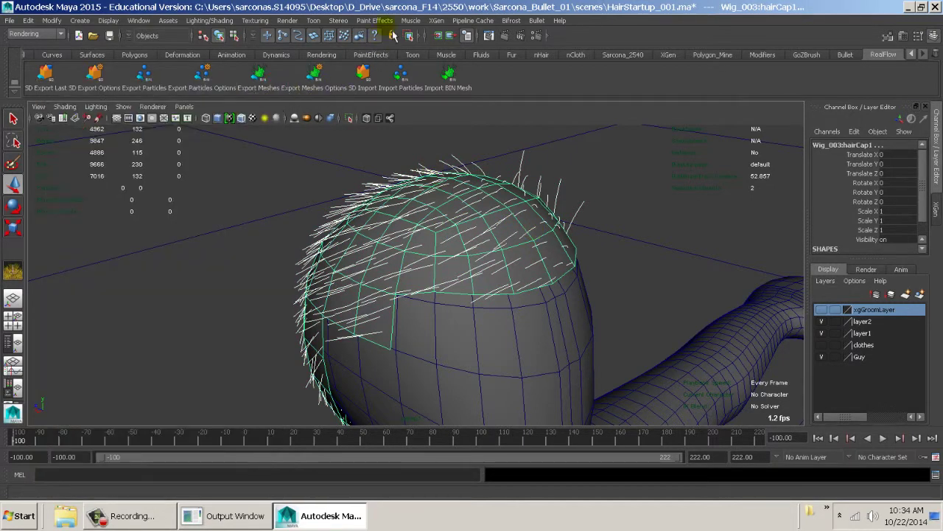
click(34, 35)
click(41, 77)
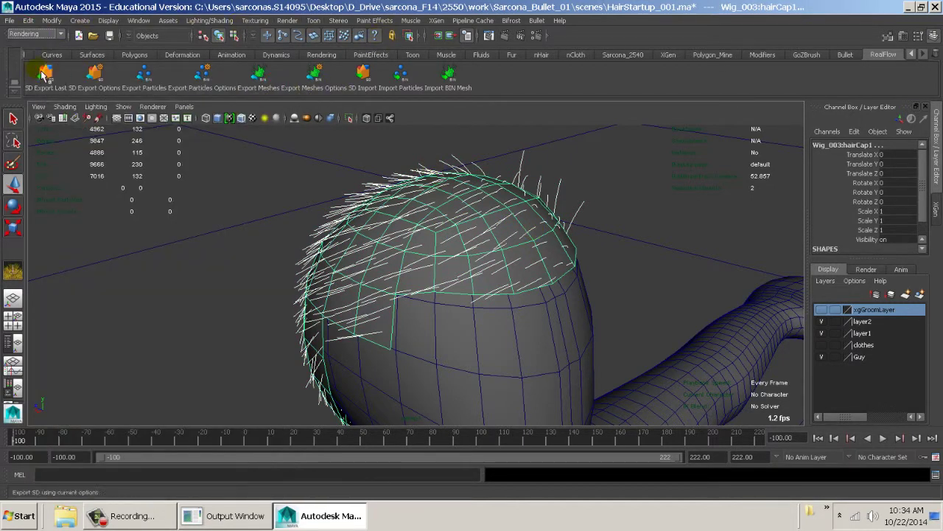
click(33, 34)
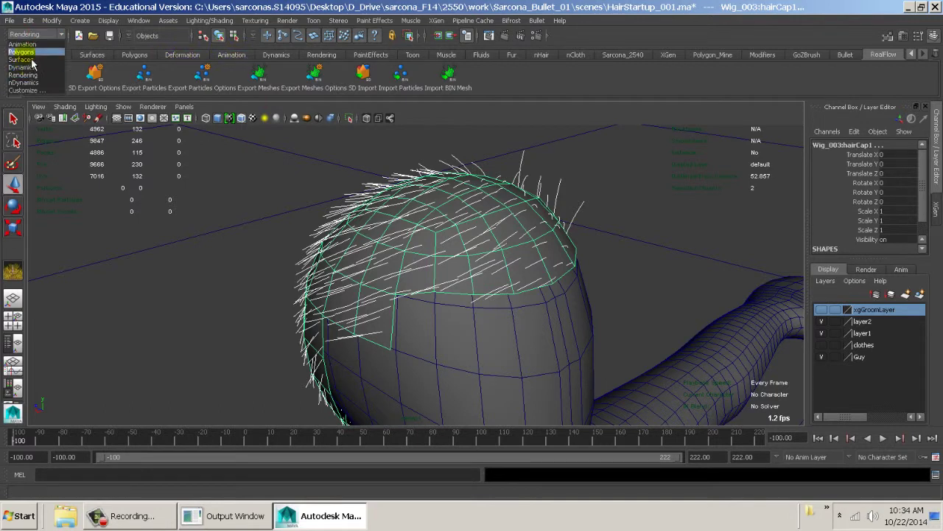
click(24, 83)
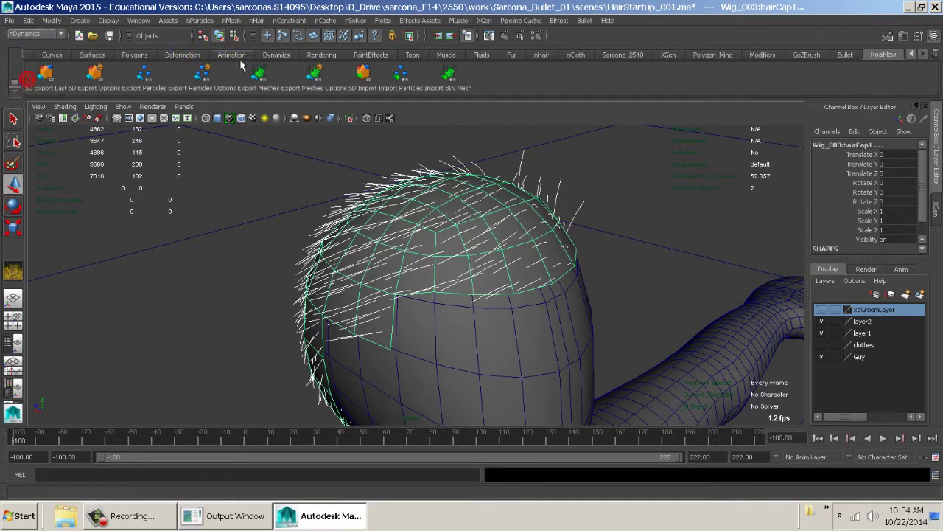
Step: Make the selected curves dynamic with NURBS curves output, attached to the selected surface with exact shape match
click(256, 20)
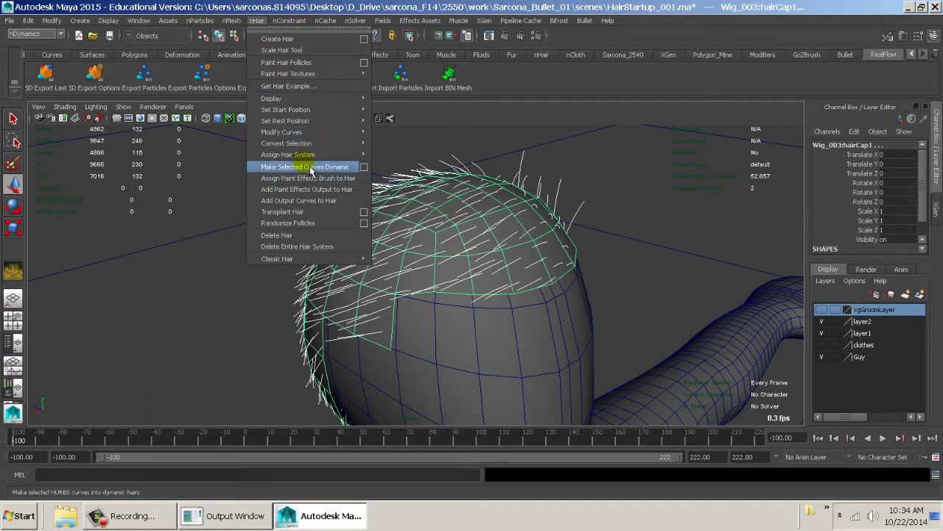
click(363, 166)
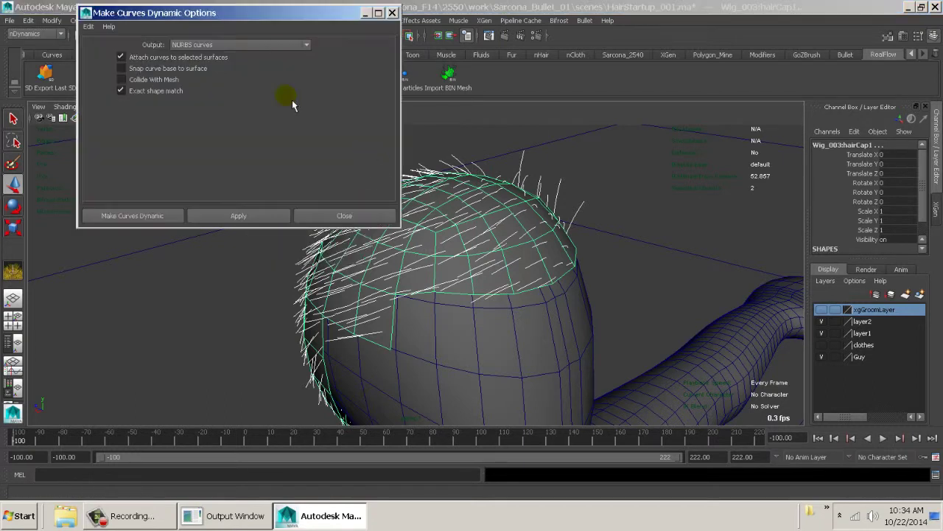
click(221, 46)
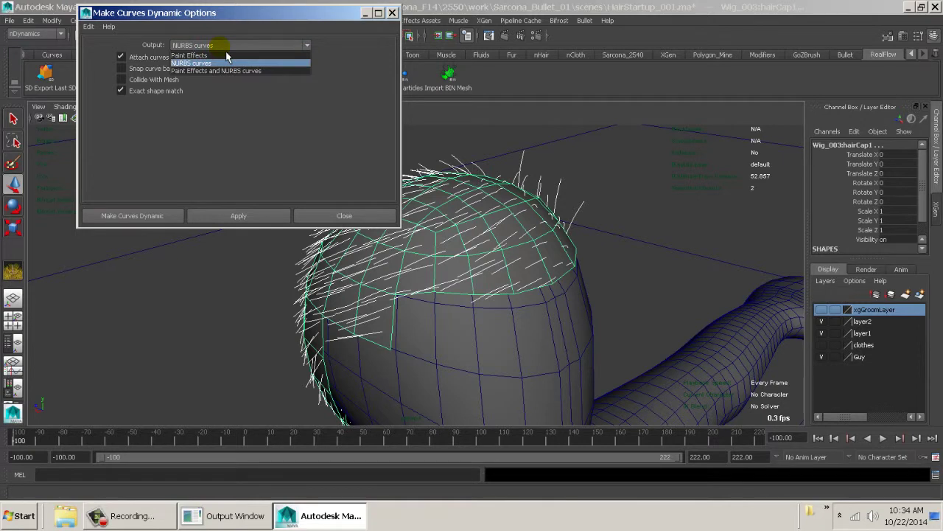
click(221, 56)
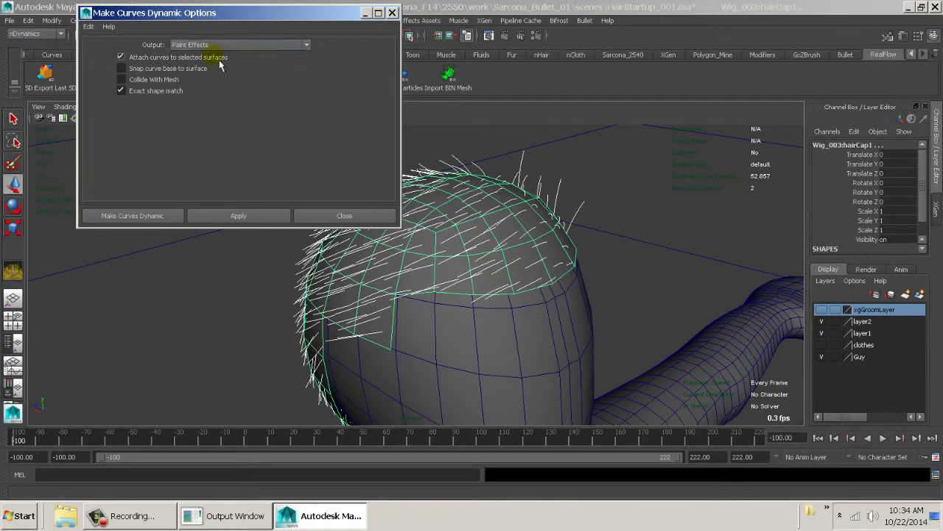
click(221, 45)
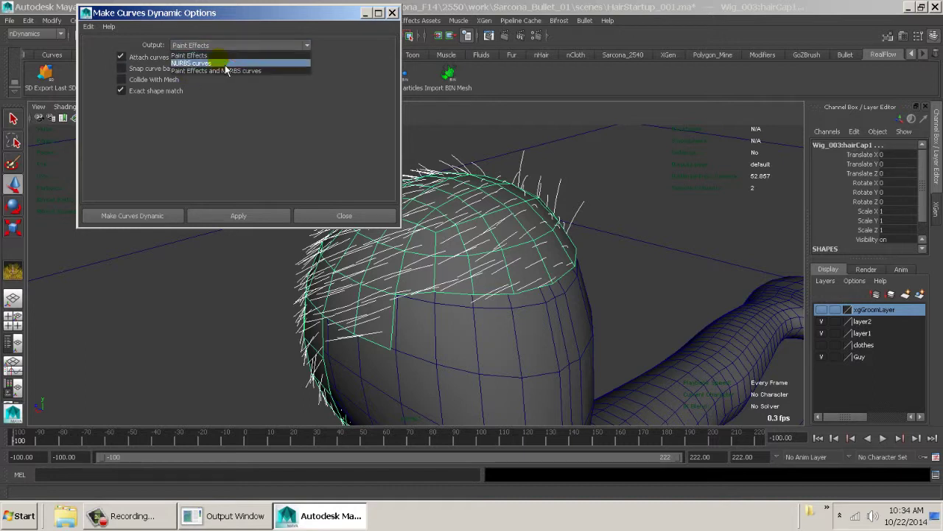
click(220, 58)
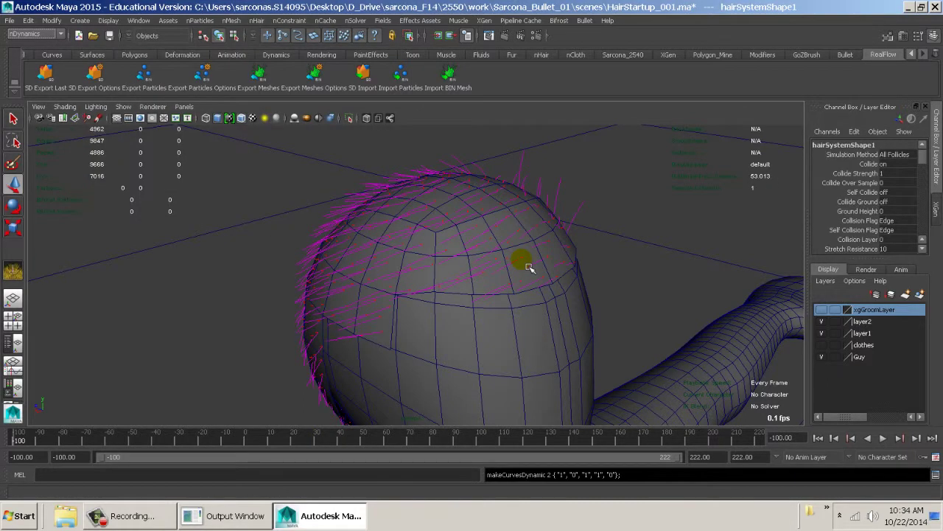
Step: Inspect hairCurves, hairSystem1 and hairSystem1OutputCurves in the Outliner by selecting each in turn
alt+drag(603, 276, 523, 246)
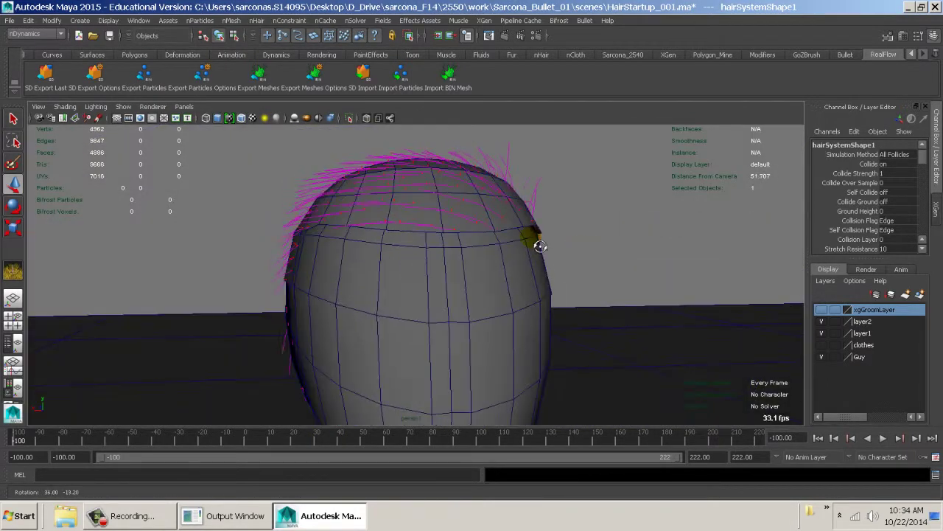
click(138, 20)
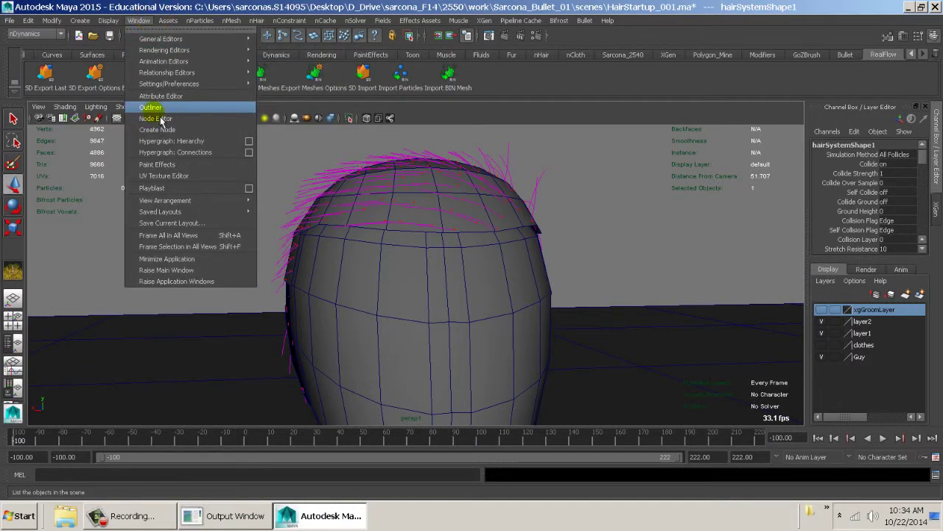
click(170, 110)
click(109, 364)
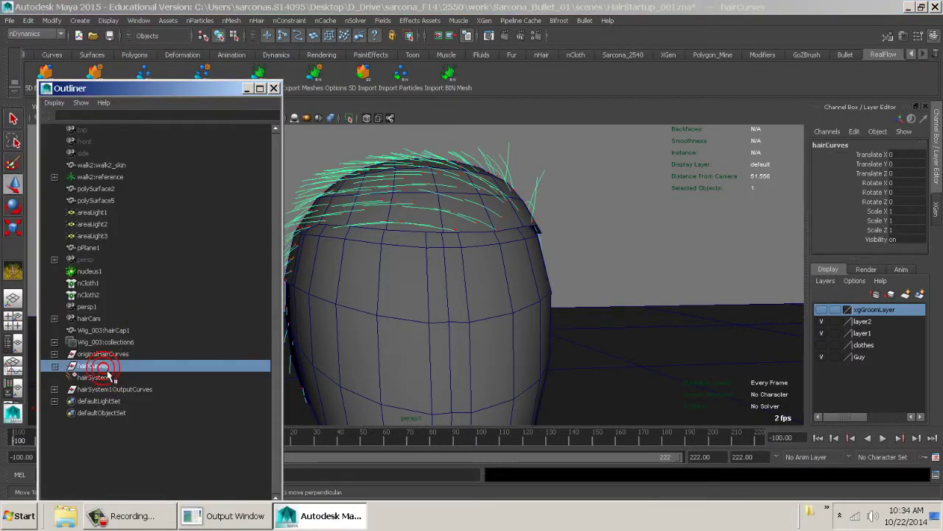
click(112, 378)
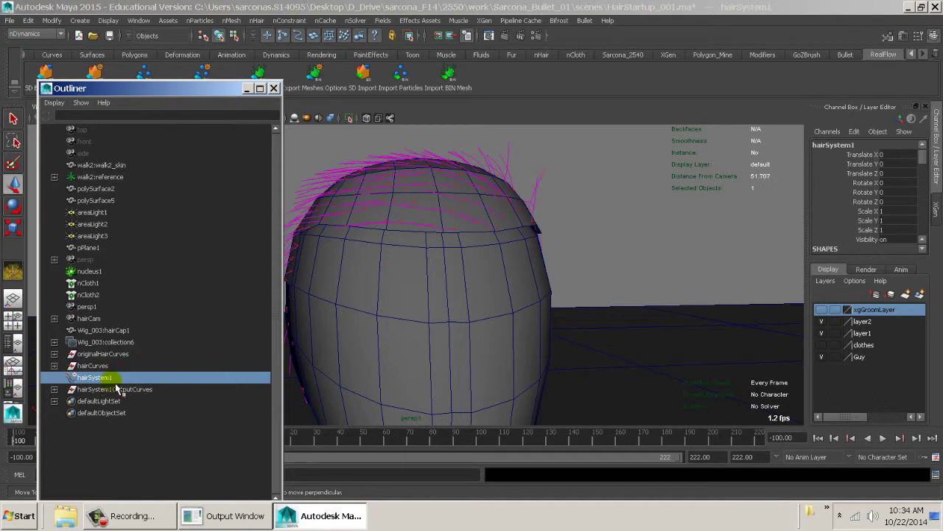
click(127, 388)
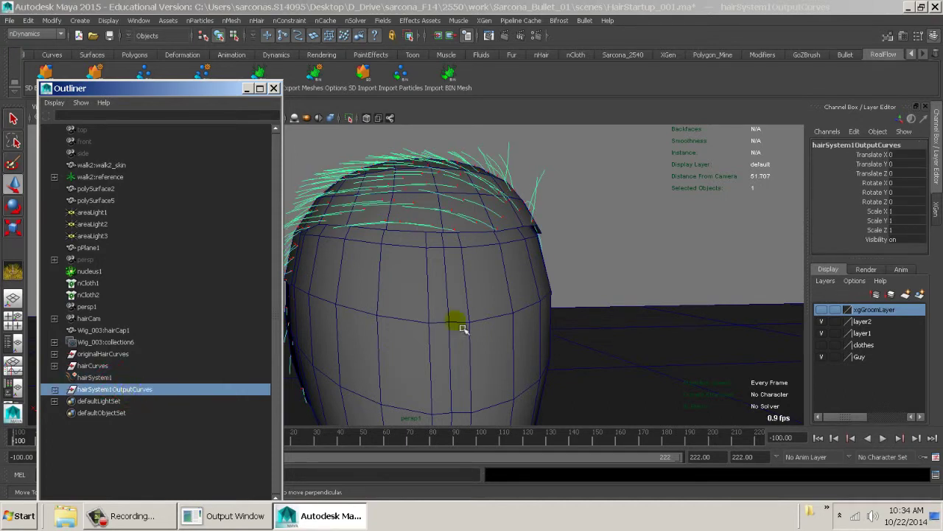
Step: Play the hair simulation several times and examine how the output curves and scalp cap follow the head from different angles
key(alt+v)
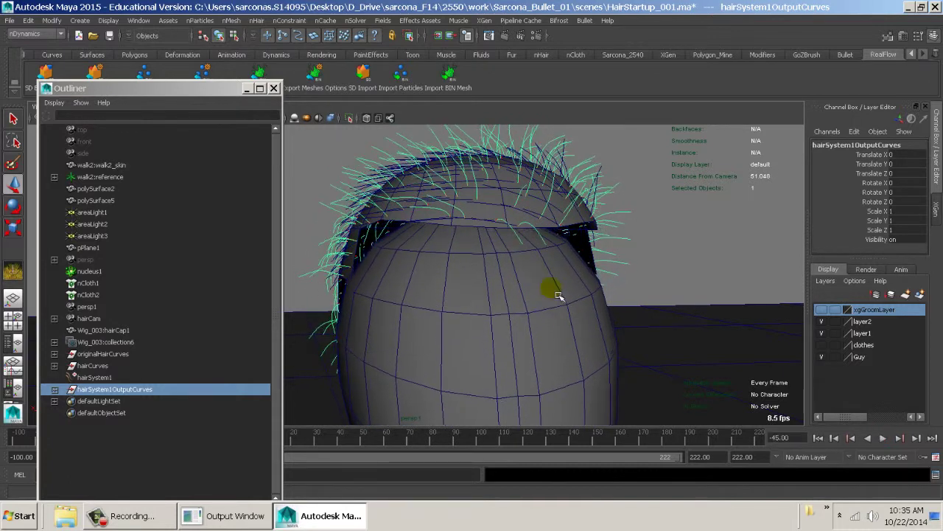
key(Escape)
click(561, 288)
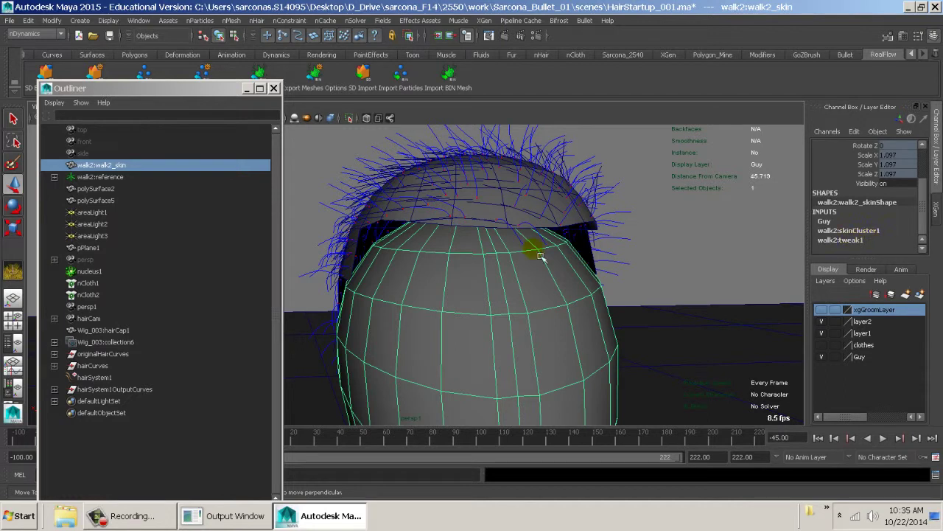
click(558, 233)
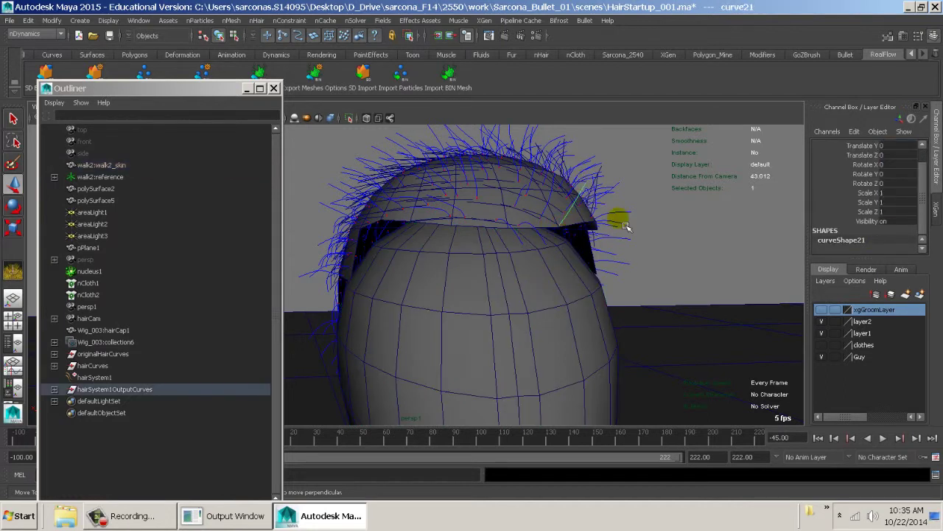
key(alt+v)
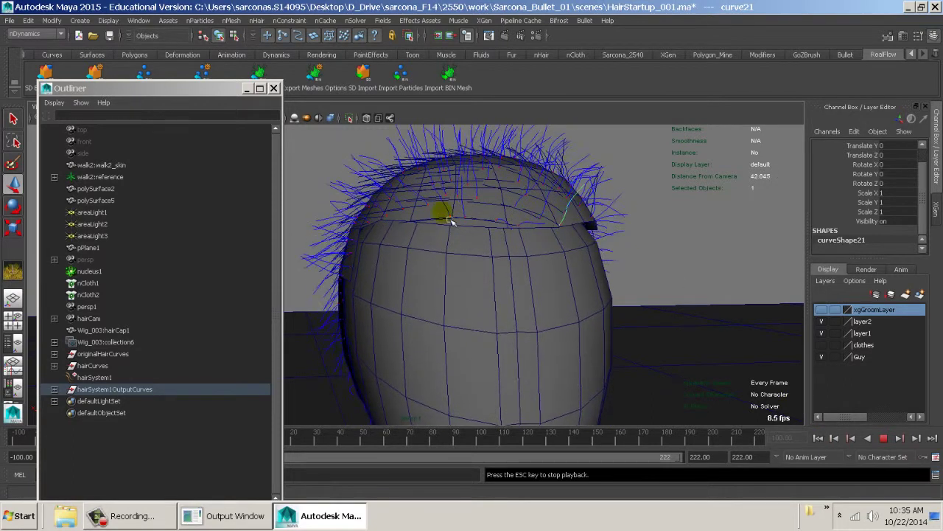
key(Escape)
alt+drag(484, 221, 597, 273)
key(alt+v)
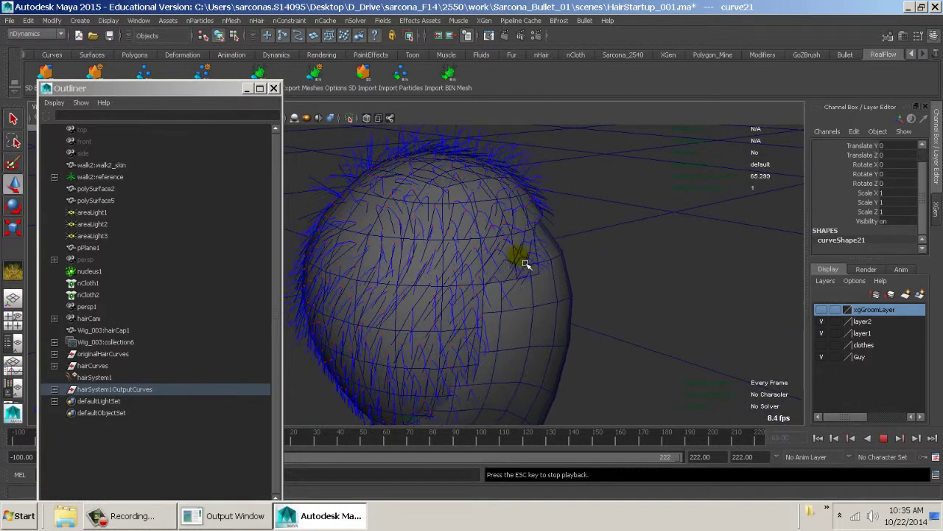
Step: Stop playback, enable No Stretch on hairSystemShape1, and set both Compression Resistance and Bend Resistance to 0.5
key(Escape)
alt+drag(463, 305, 639, 276)
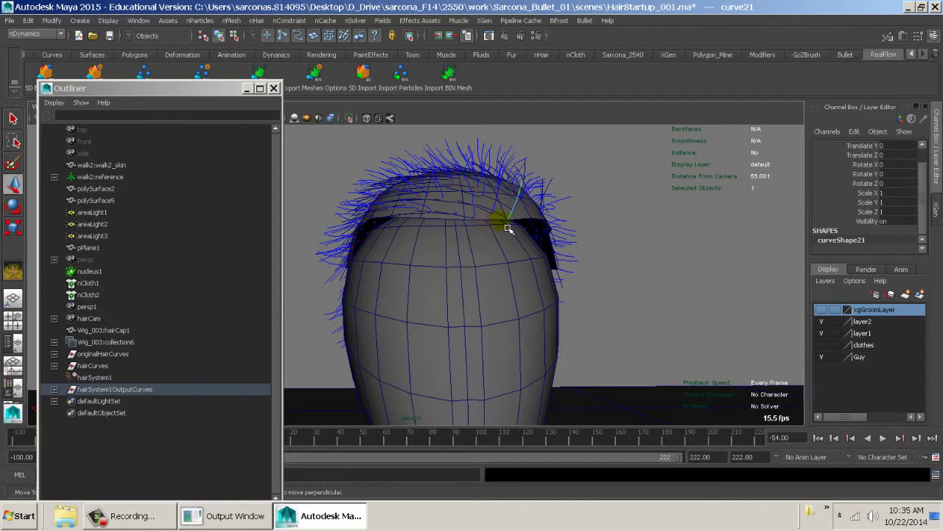
key(ctrl+a)
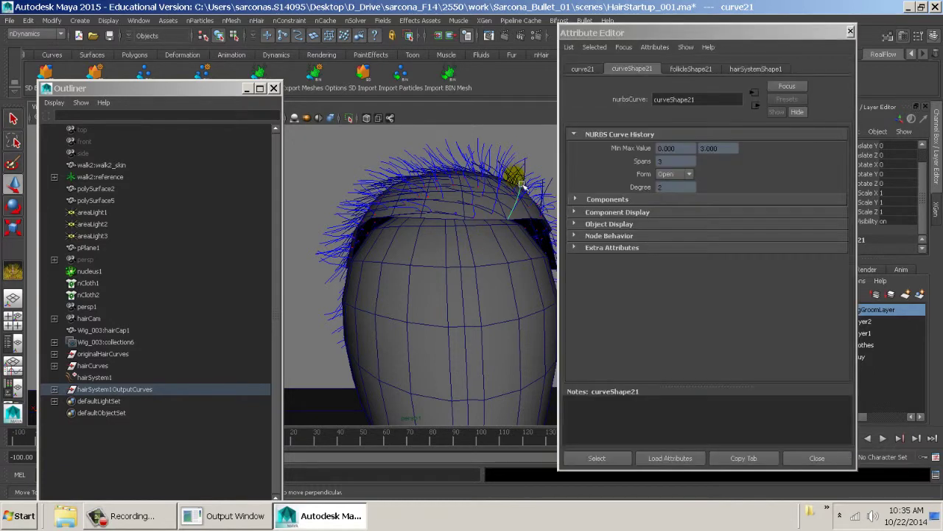
click(764, 72)
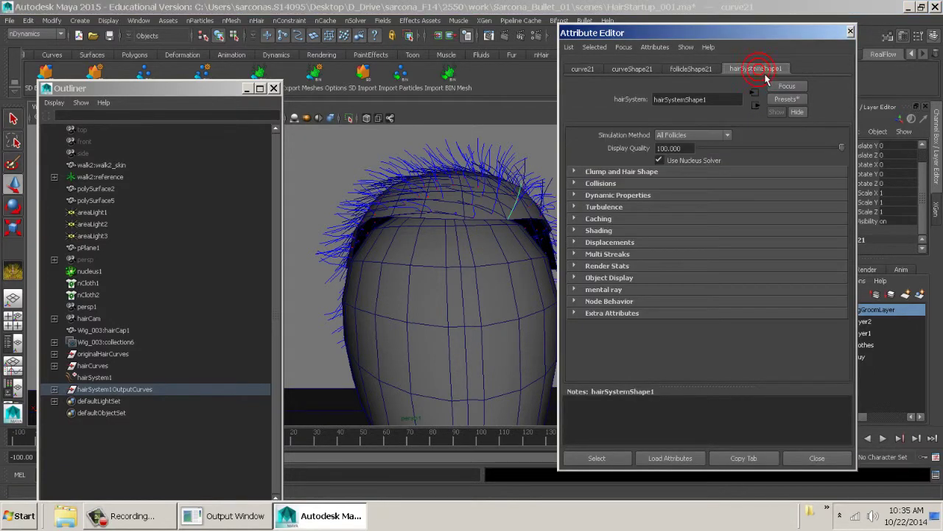
click(610, 196)
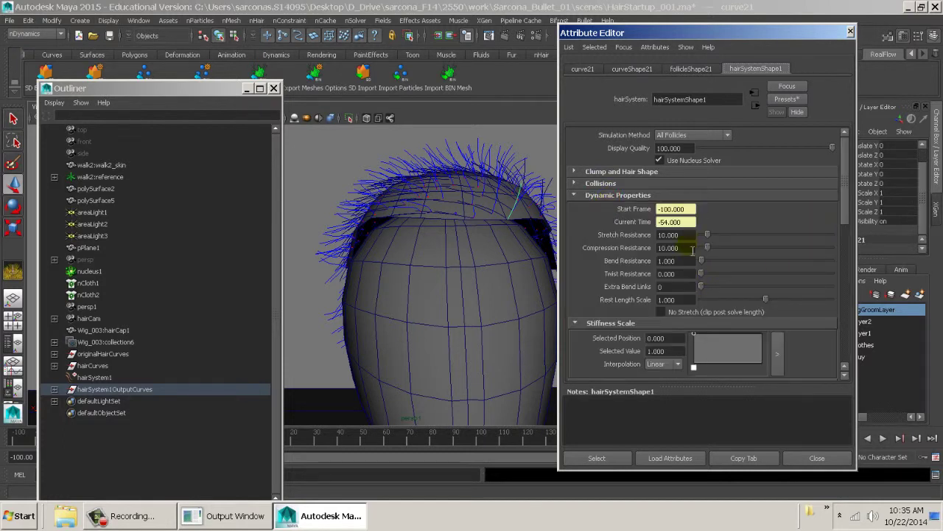
click(673, 236)
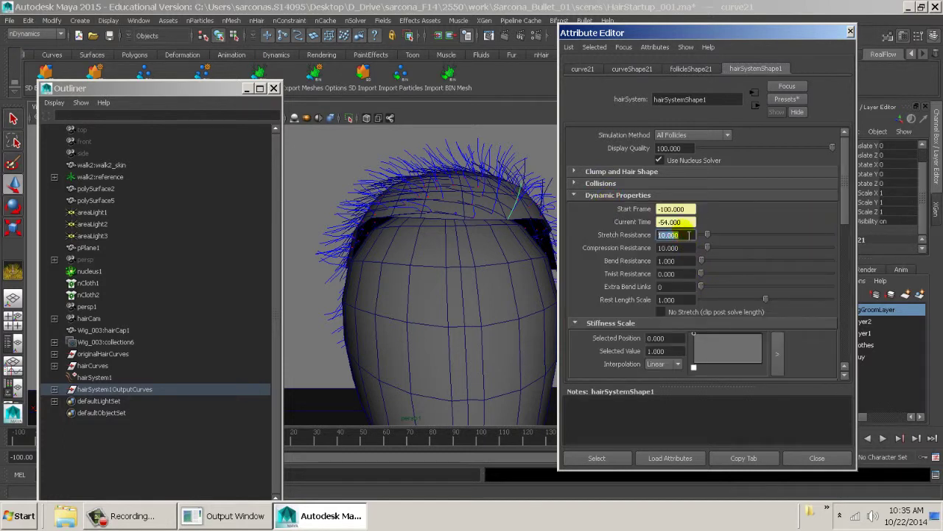
click(685, 312)
click(679, 247)
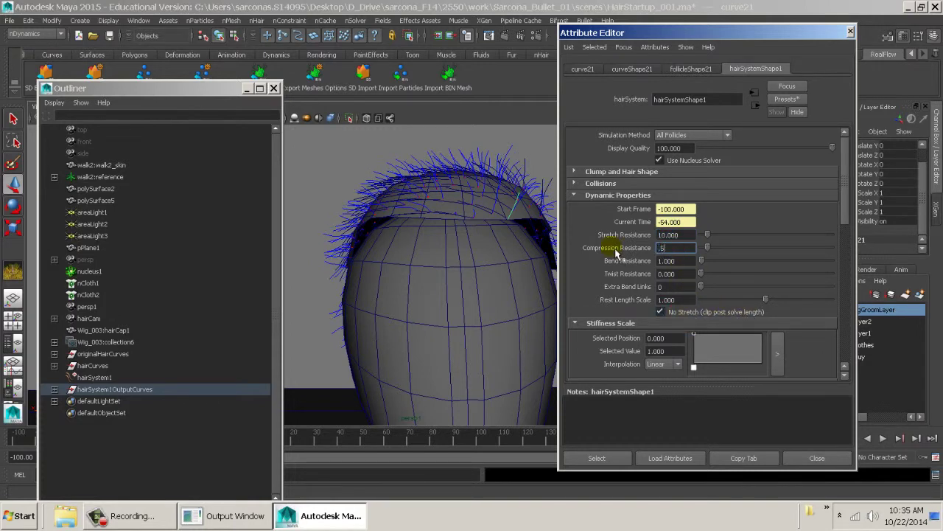
click(679, 261)
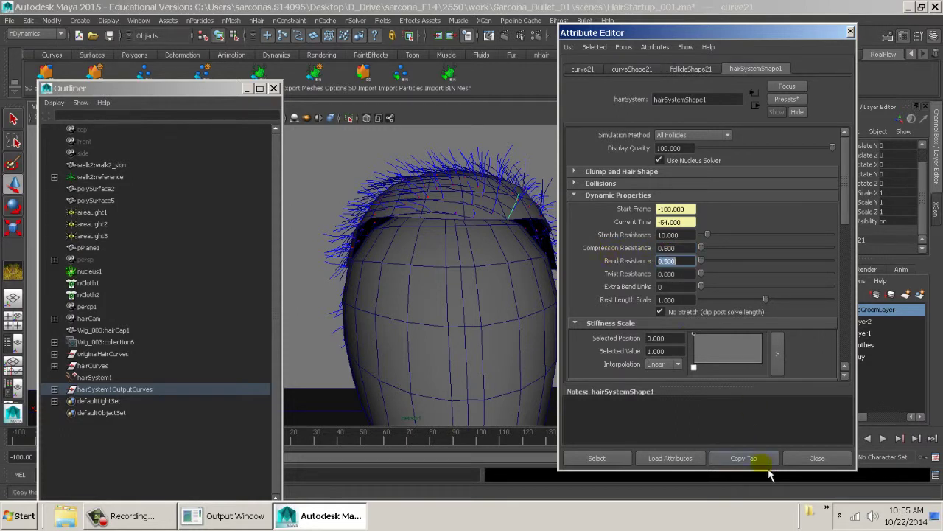
Step: Shorten the Attribute Editor window and play the hair simulation from the start frame to test the resistance settings
drag(759, 475, 759, 376)
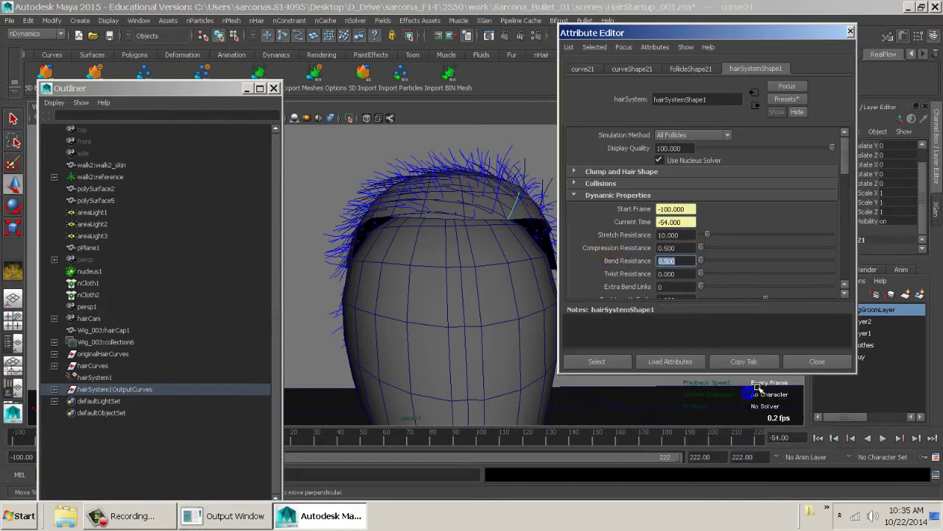
click(818, 438)
key(alt+v)
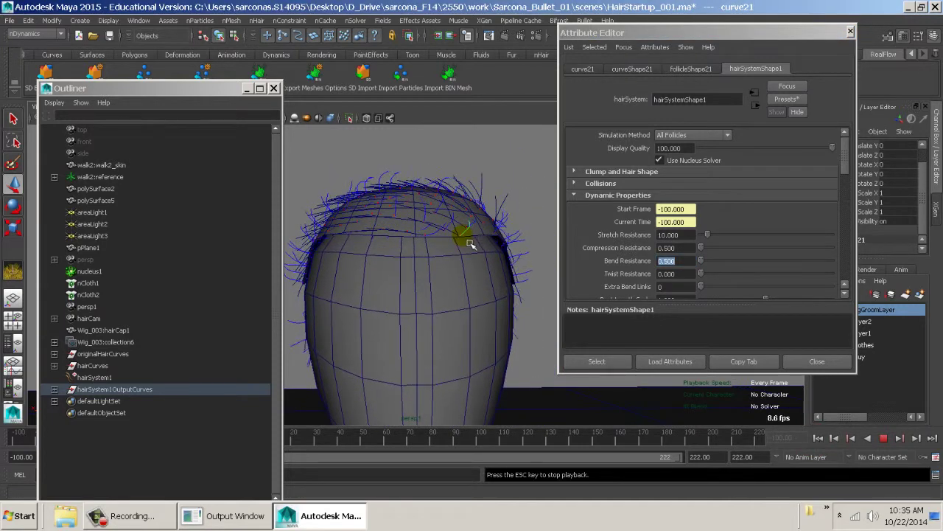
key(Escape)
click(819, 437)
Step: Set Start Curve Attract to 1 in the hair system's dynamic properties
scroll(710, 261, down, 4)
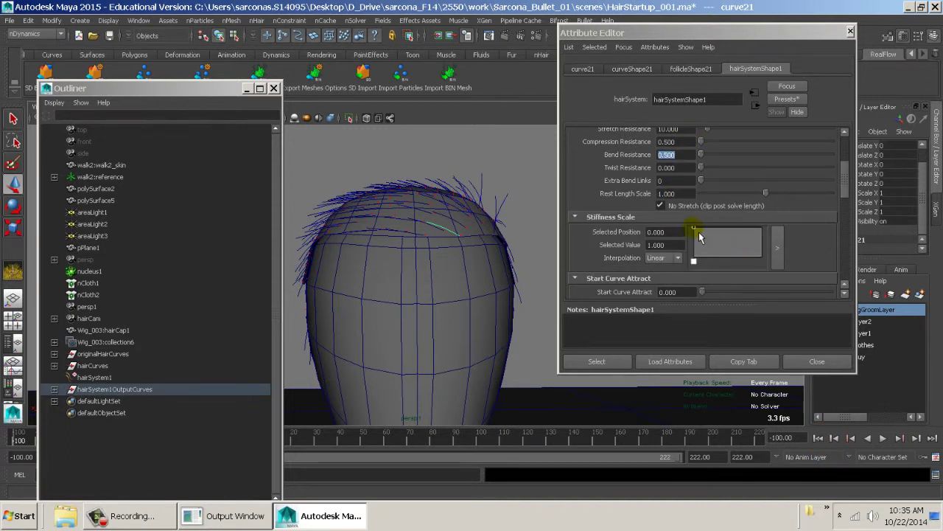
scroll(685, 240, down, 1)
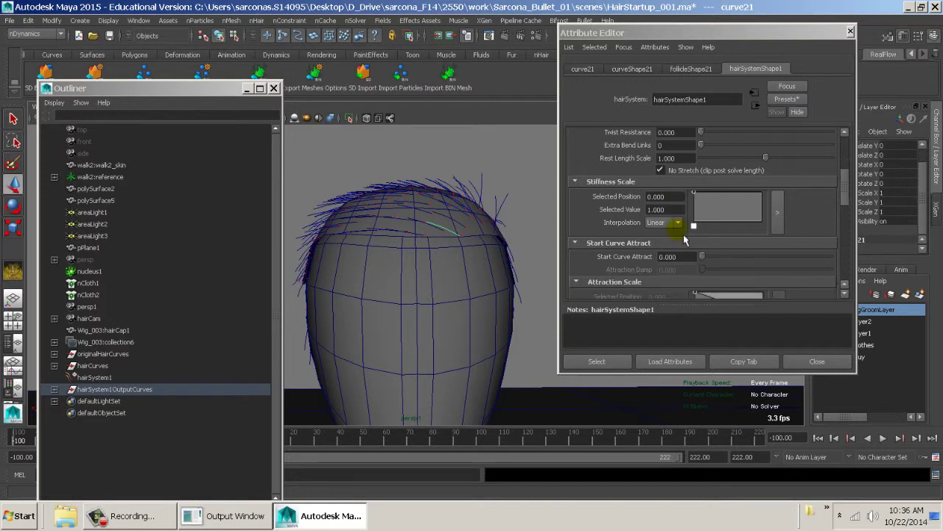
click(634, 259)
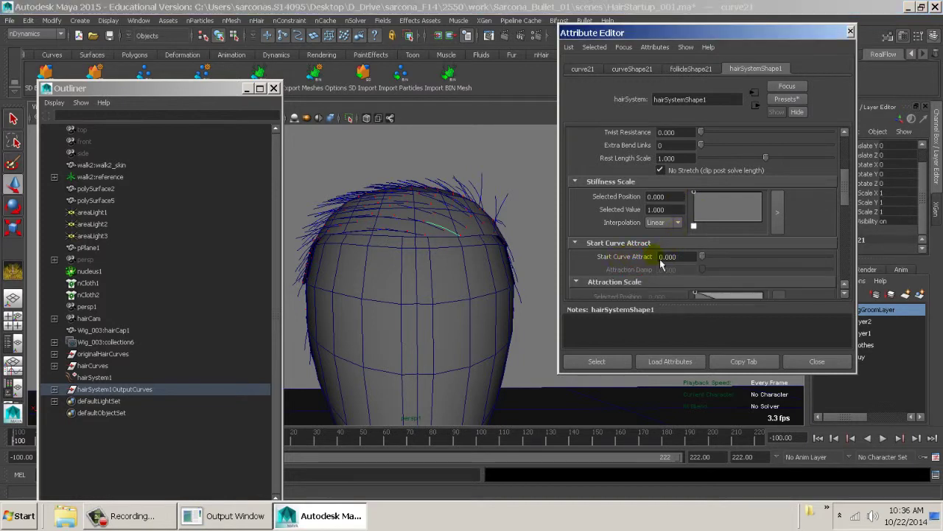
drag(710, 264, 844, 270)
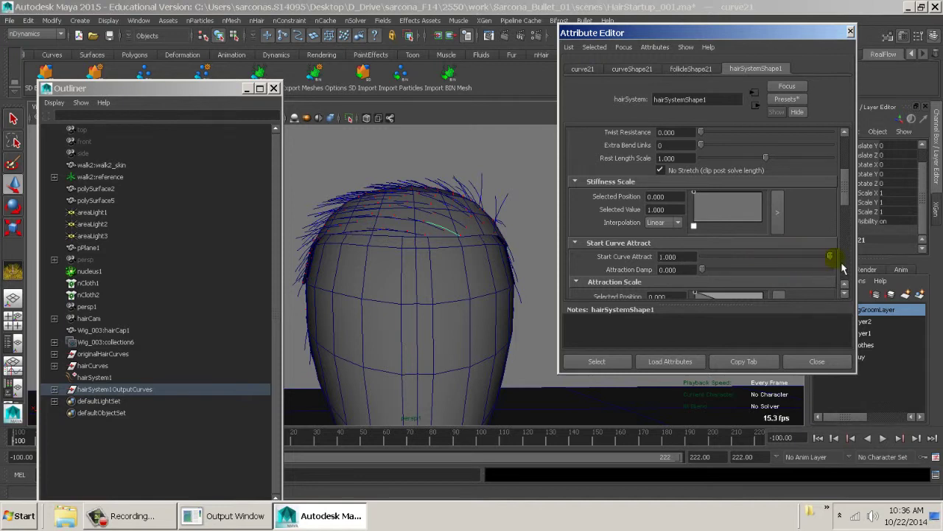
Step: Review the Attraction Scale ramp, play the simulation, and examine up close how the curves bend at their tips
scroll(695, 201, down, 3)
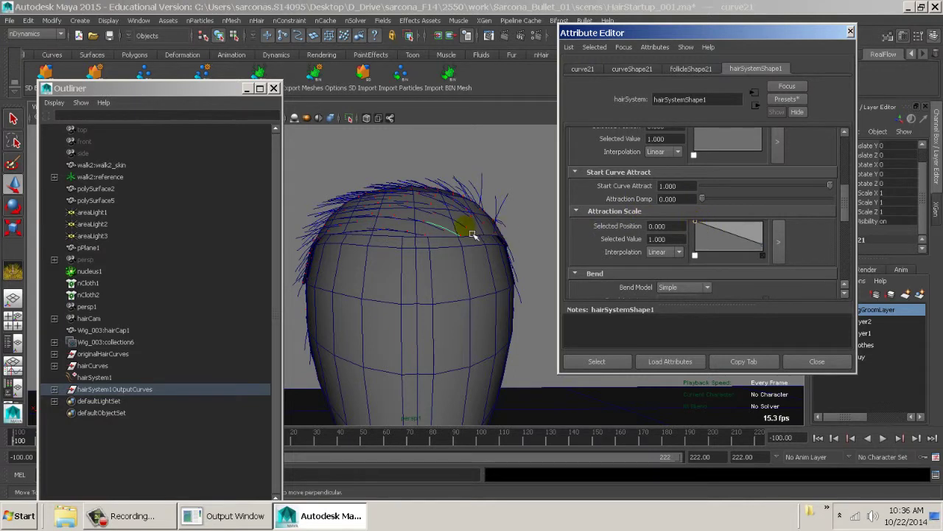
alt+right_drag(507, 226, 507, 323)
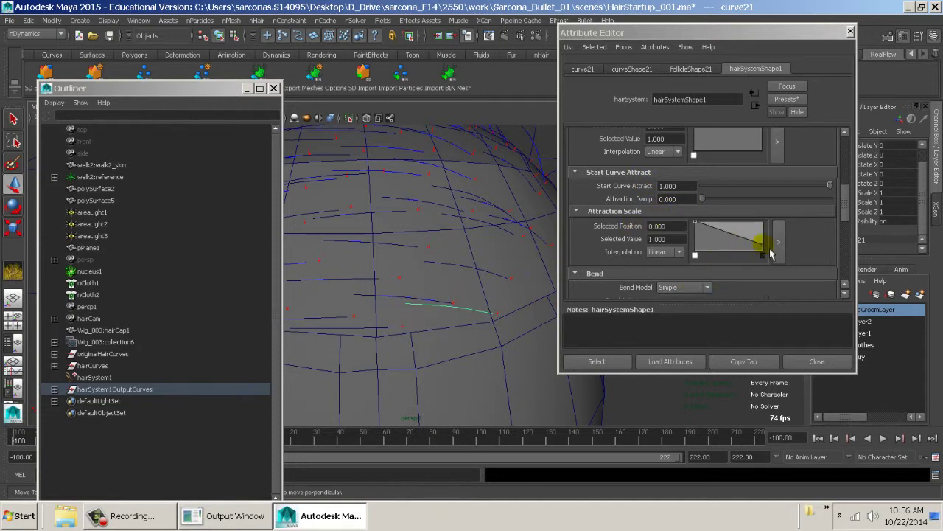
key(alt+v)
key(f)
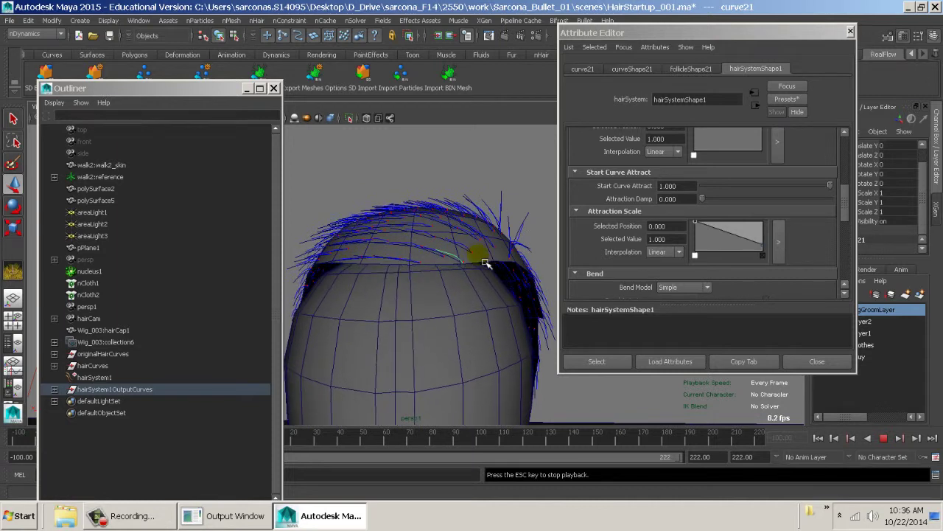
key(Escape)
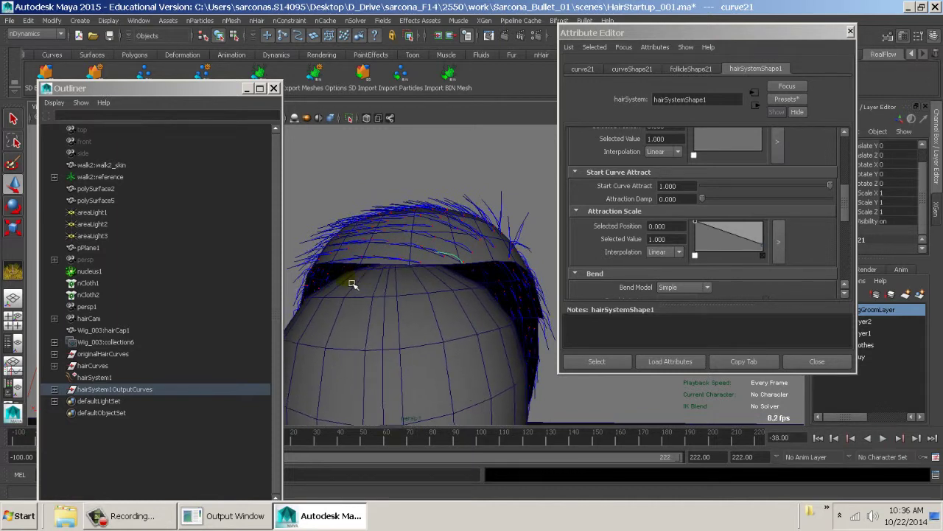
alt+drag(351, 280, 545, 279)
key(w)
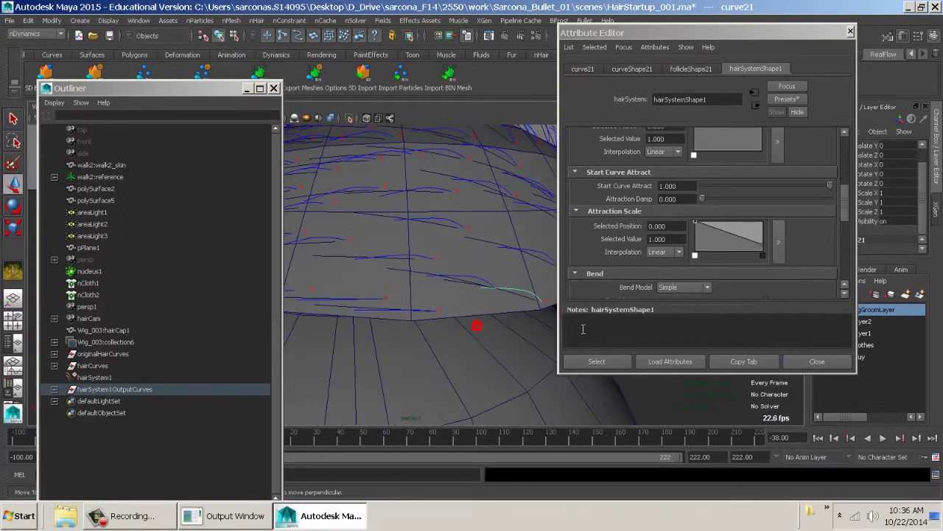
Step: Raise the end point of the Attraction Scale ramp to 0.7 at position 1 and replay the simulation from the start frame
click(819, 438)
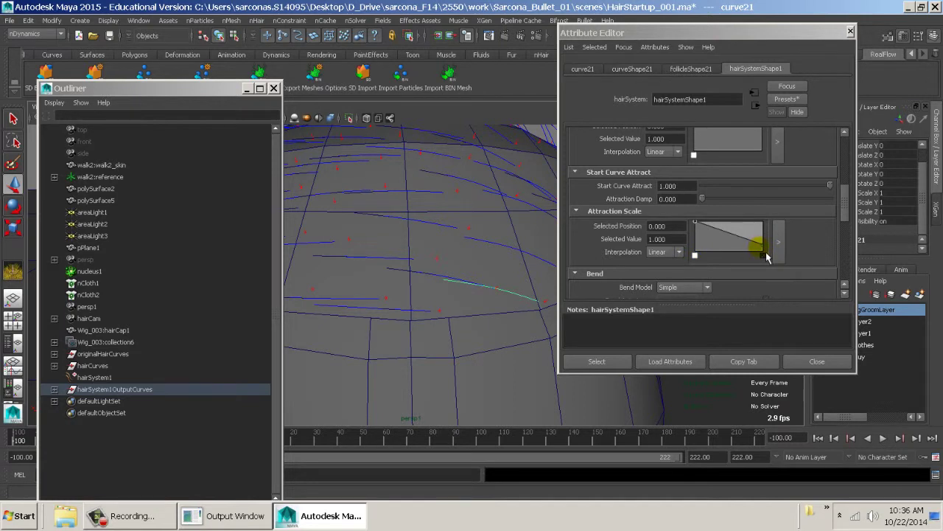
mouse_move(769, 254)
mouse_down()
mouse_move(770, 236)
mouse_move(781, 239)
mouse_up()
click(883, 438)
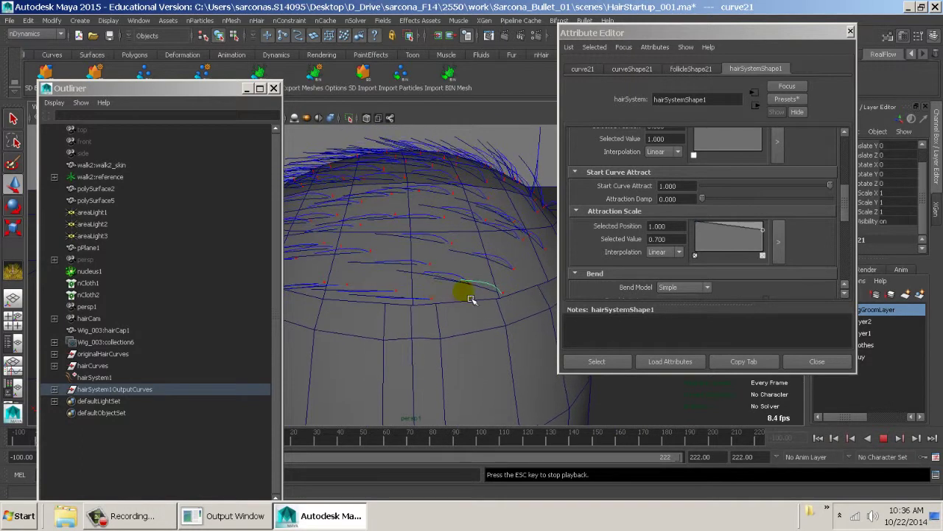
key(Escape)
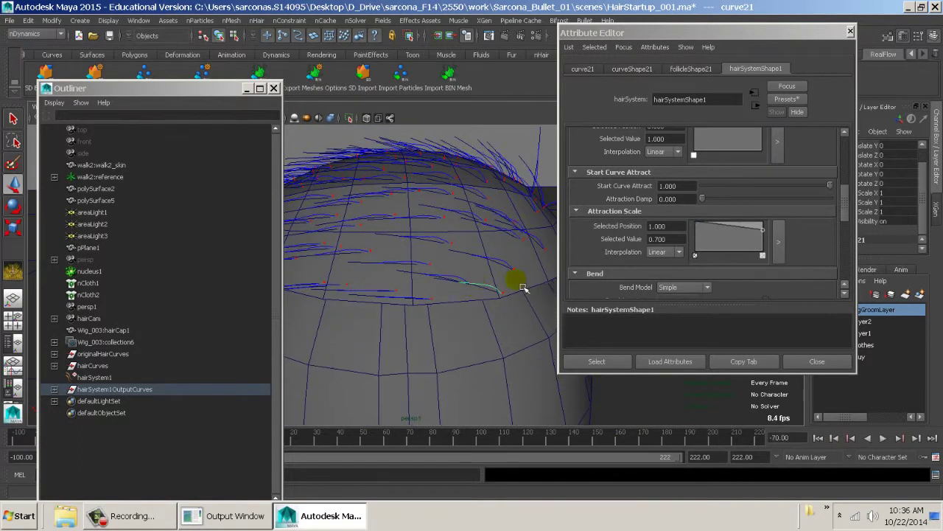
Step: Set Attraction Damp to about 0.138 and replay the simulation from the start frame
drag(704, 199, 727, 207)
click(818, 437)
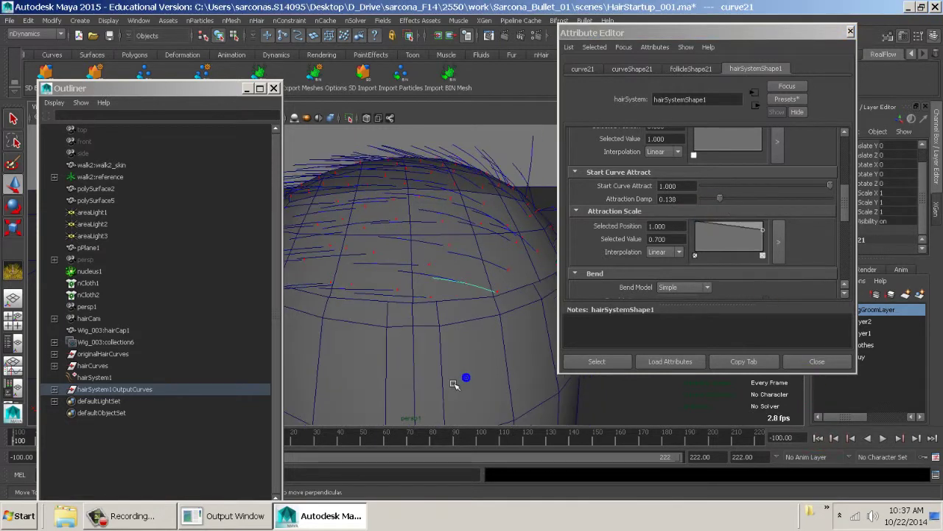
key(alt+v)
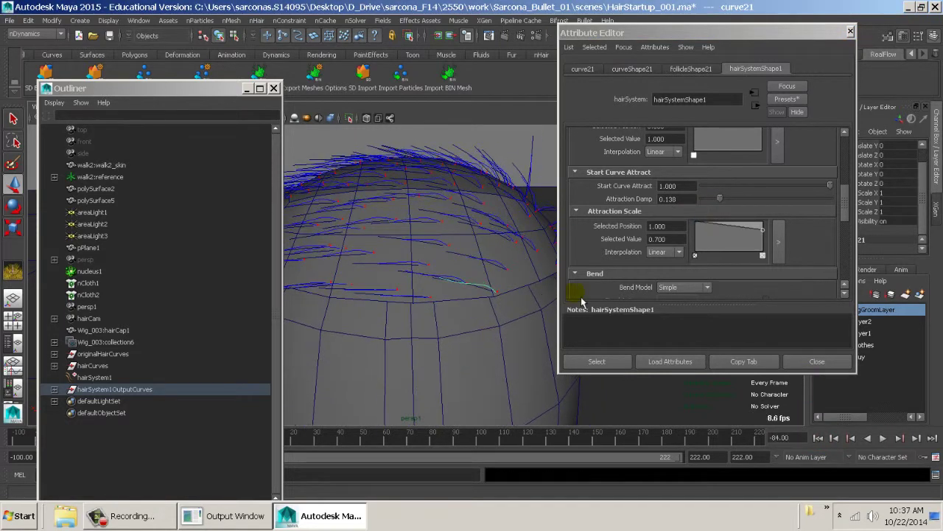
Step: In the hair system's Forces settings, set Damp to 0.5 and Drag to 0.25
scroll(641, 250, up, 5)
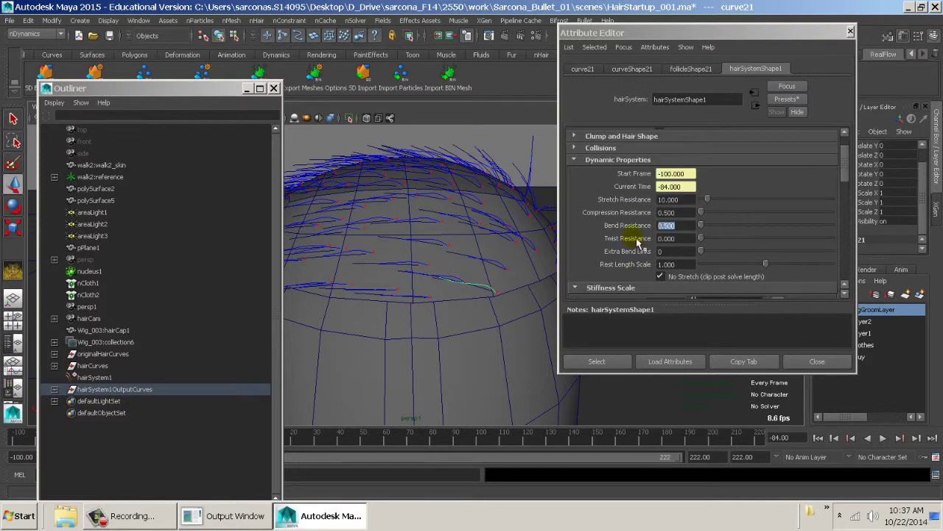
scroll(643, 238, up, 1)
scroll(635, 234, down, 10)
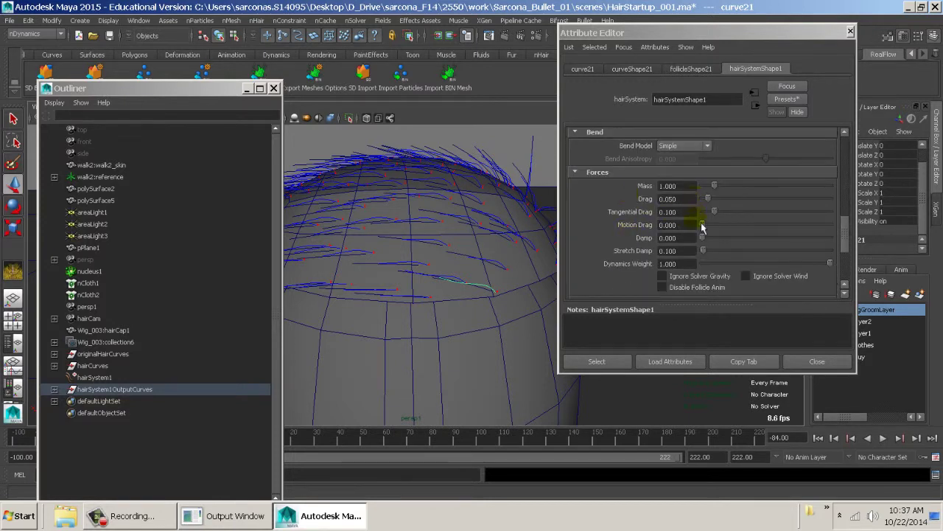
click(692, 237)
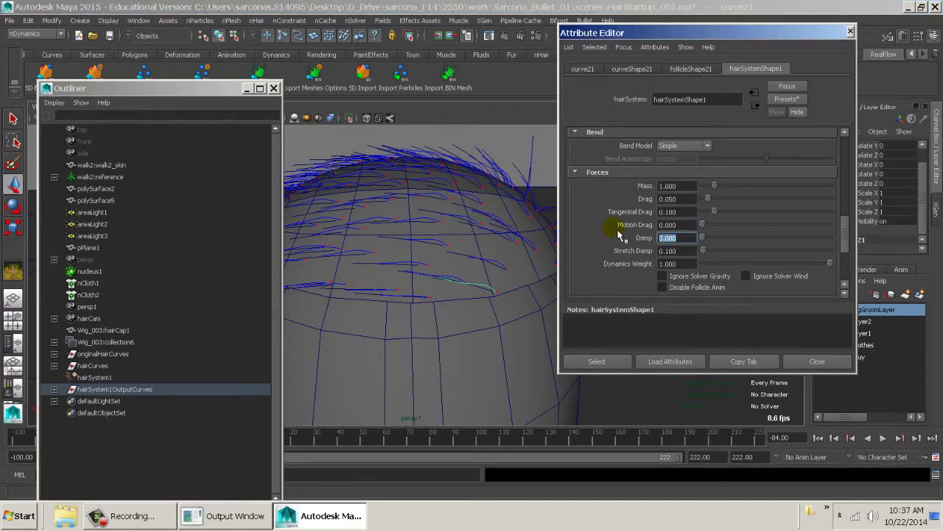
click(685, 198)
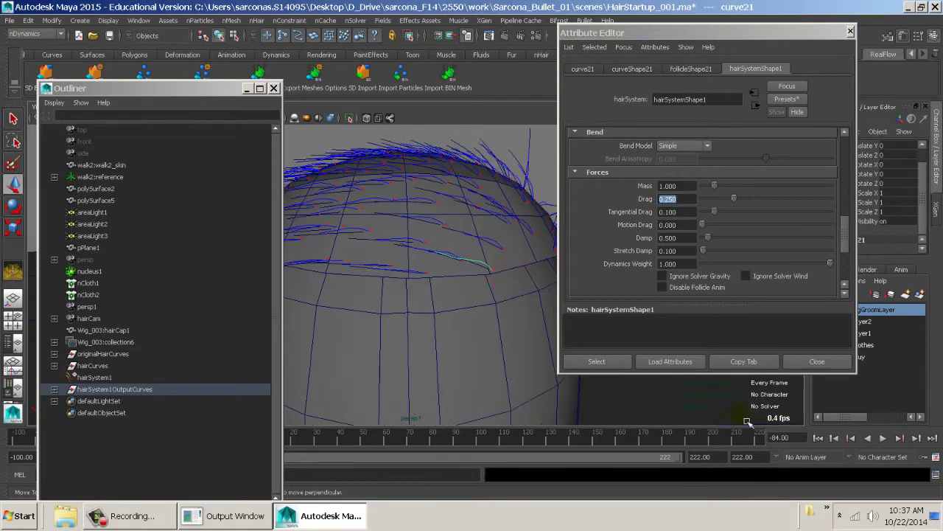
Step: Play the hair simulation repeatedly and examine the damped curve motion on the scalp cap from different angles
click(818, 438)
click(496, 320)
key(alt+v)
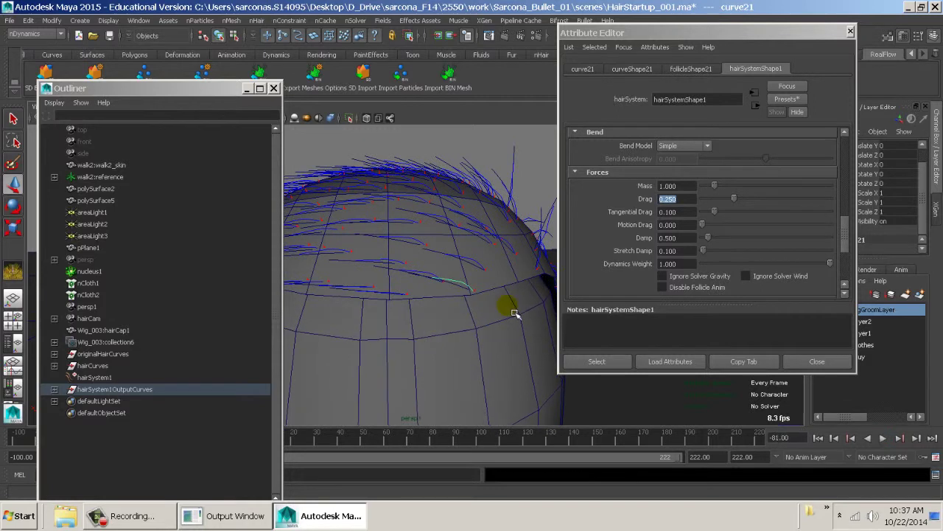
alt+drag(508, 310, 369, 310)
key(alt+v)
key(alt+v)
alt+drag(421, 331, 366, 238)
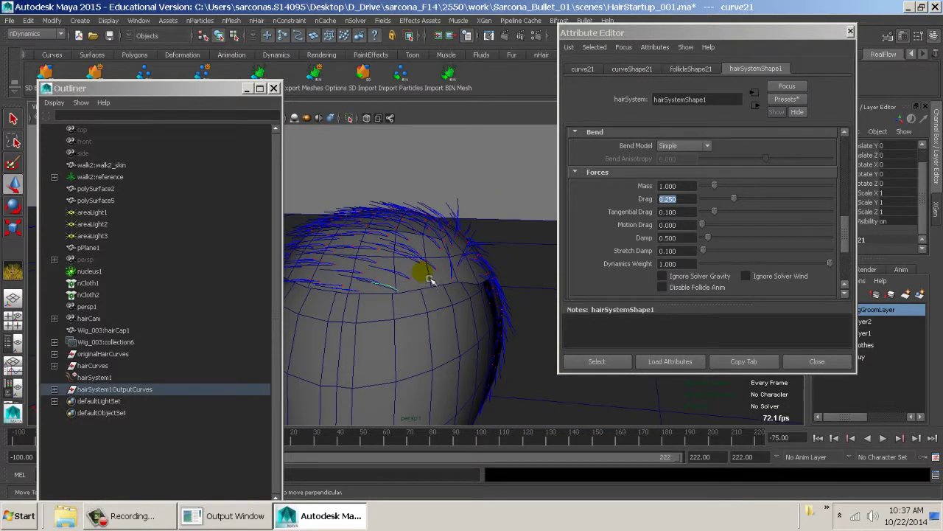
key(alt+v)
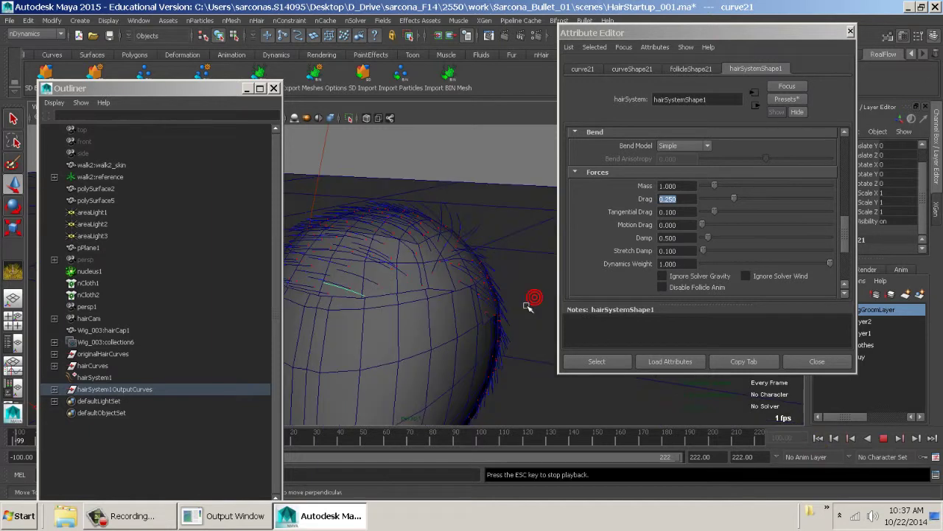
key(Escape)
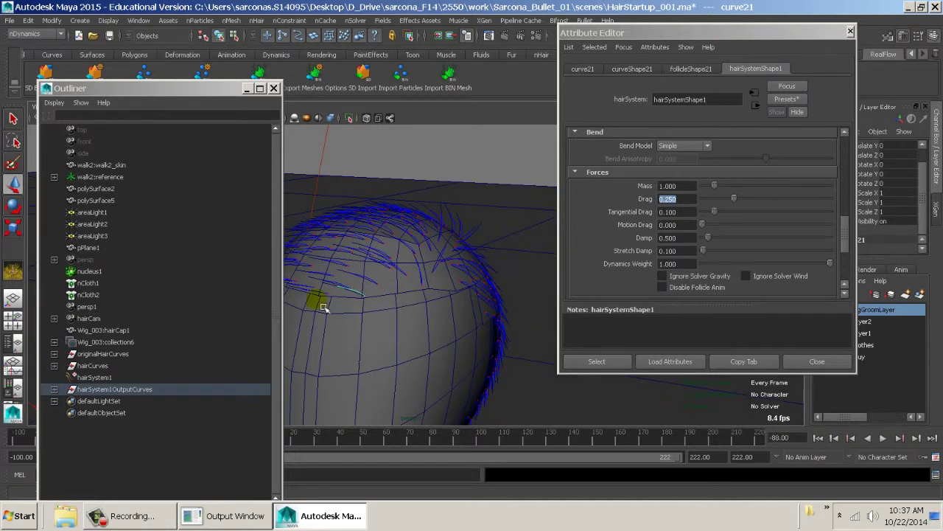
Step: Assign a Paint Effects brush to hairSystem1 and inspect the resulting hairs up close
click(100, 378)
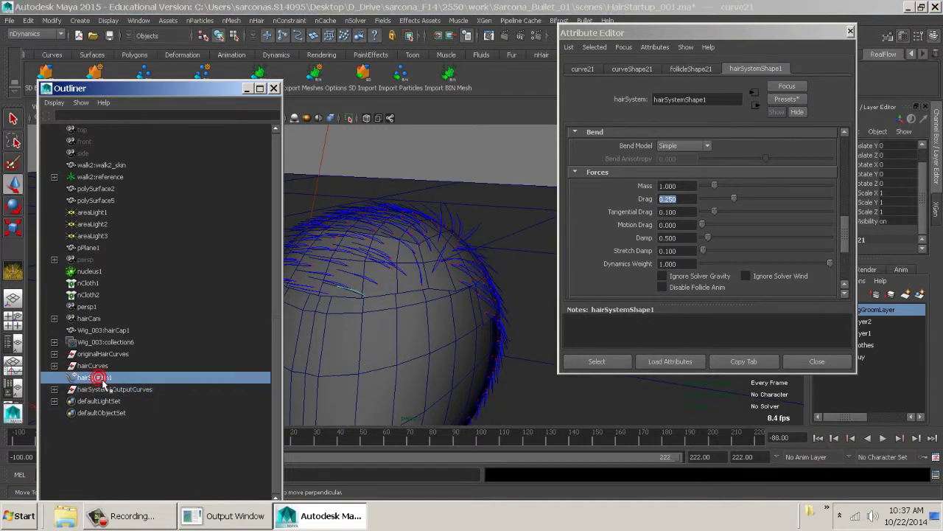
click(264, 21)
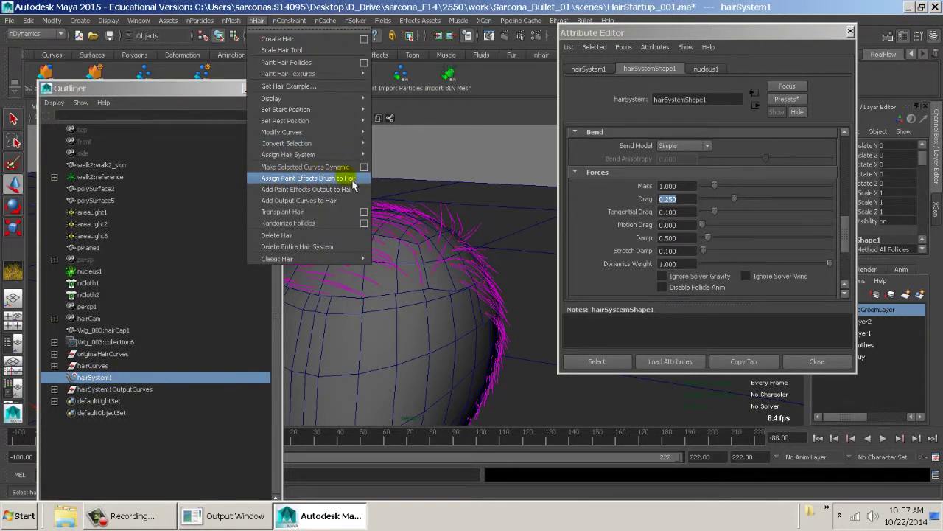
click(354, 186)
alt+drag(479, 241, 535, 263)
alt+right_drag(535, 263, 476, 348)
alt+drag(476, 348, 306, 278)
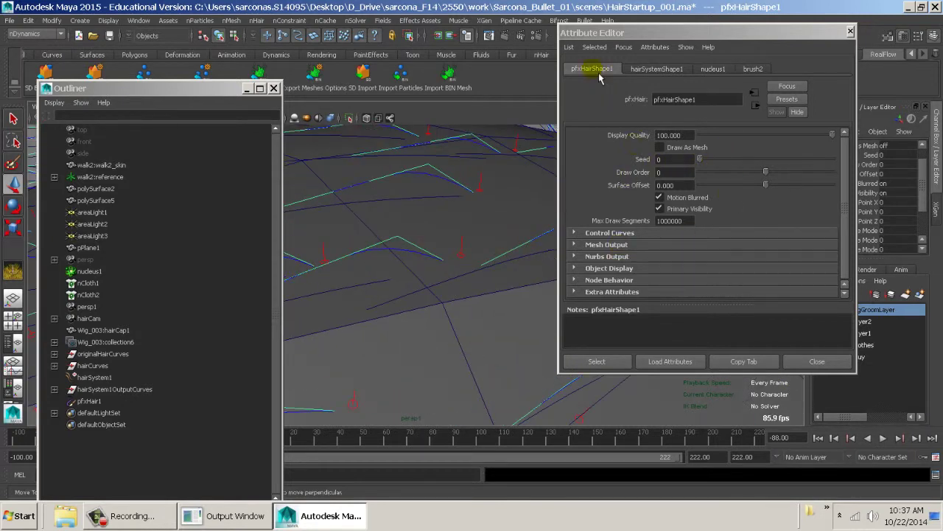
Step: In hairSystemShape1's Clump and Hair Shape settings, set Hairs Per Clump to 21 and Clump Width to 1
click(656, 69)
drag(855, 232, 853, 146)
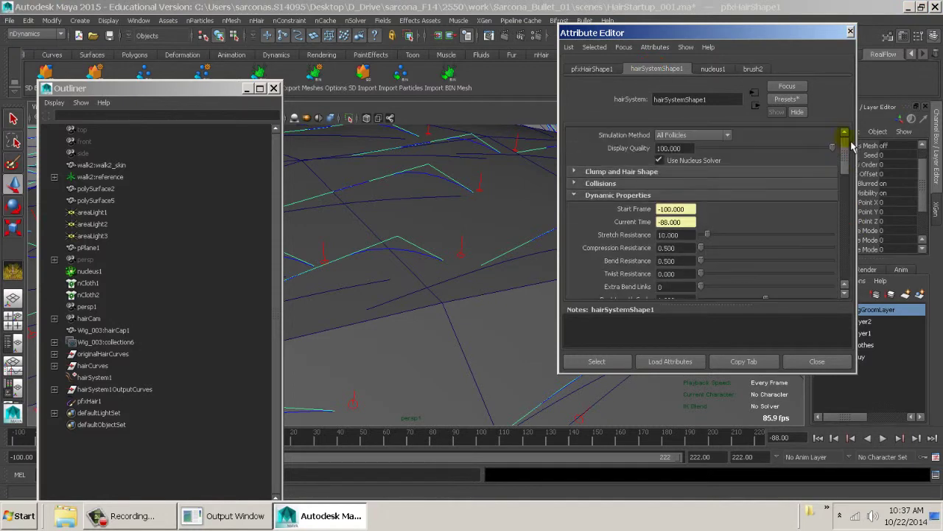
click(634, 171)
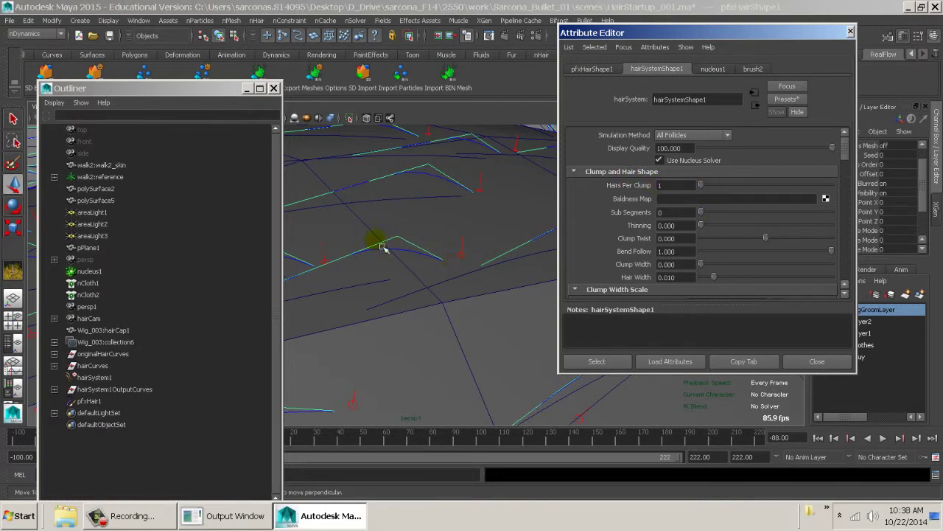
mouse_move(721, 195)
mouse_down()
mouse_move(740, 195)
mouse_move(720, 198)
mouse_up()
click(671, 264)
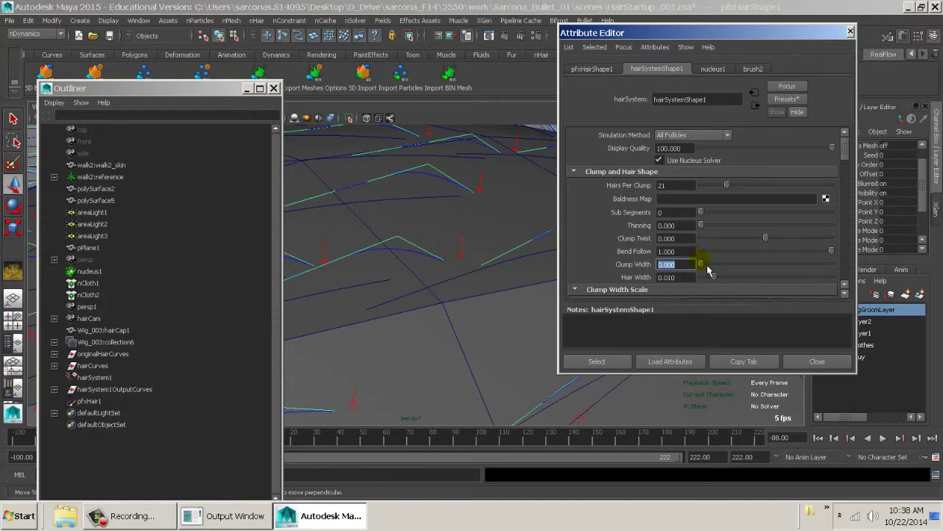
drag(707, 268, 866, 273)
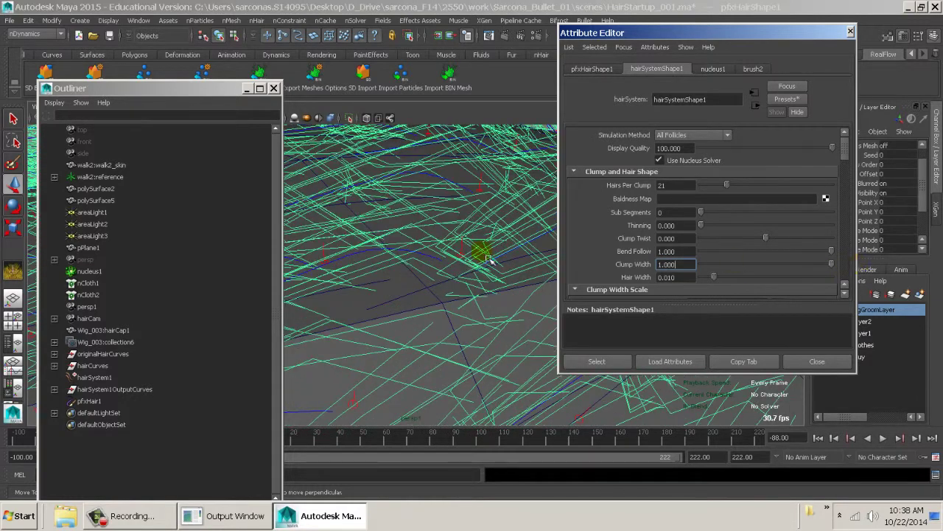
Step: Raise Hairs Per Clump to 43 and Clump Width to 2 for fuller coverage of the scalp cap
alt+drag(489, 259, 416, 236)
drag(744, 201, 763, 194)
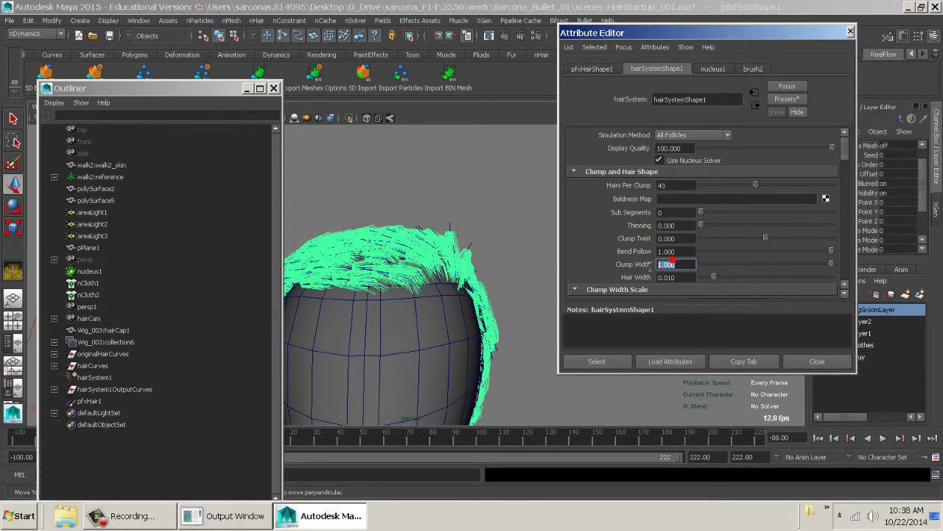
text(2)
key(Tab)
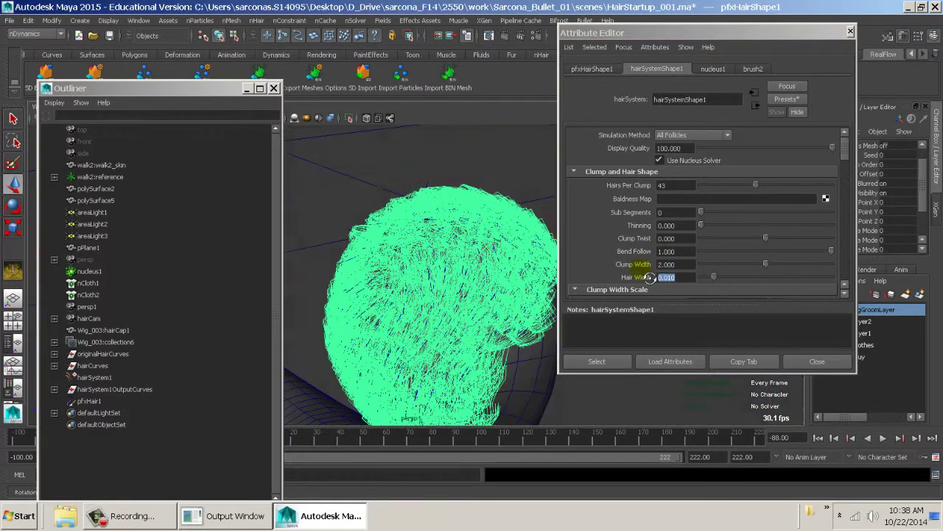
Step: Reduce Hairs Per Clump to 9 and Clump Width to about 0.434 to separate the clumps
click(688, 185)
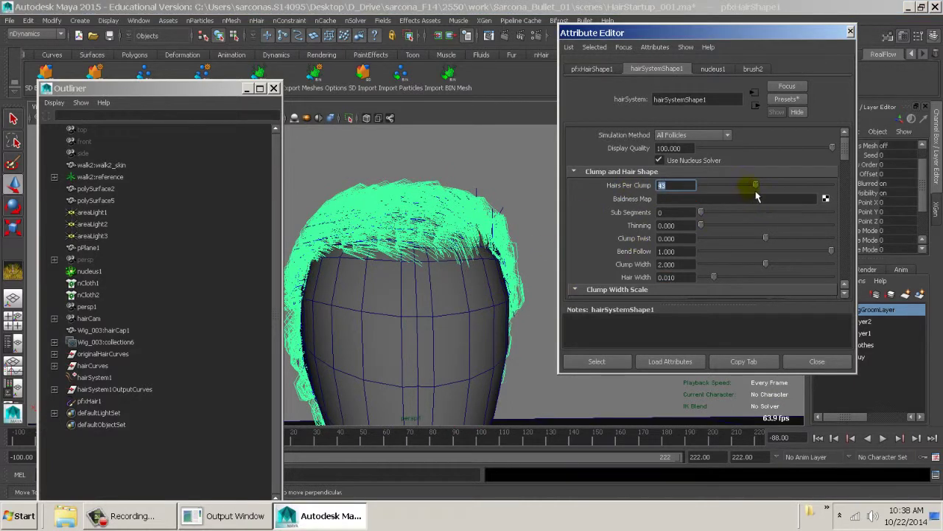
drag(745, 198, 719, 190)
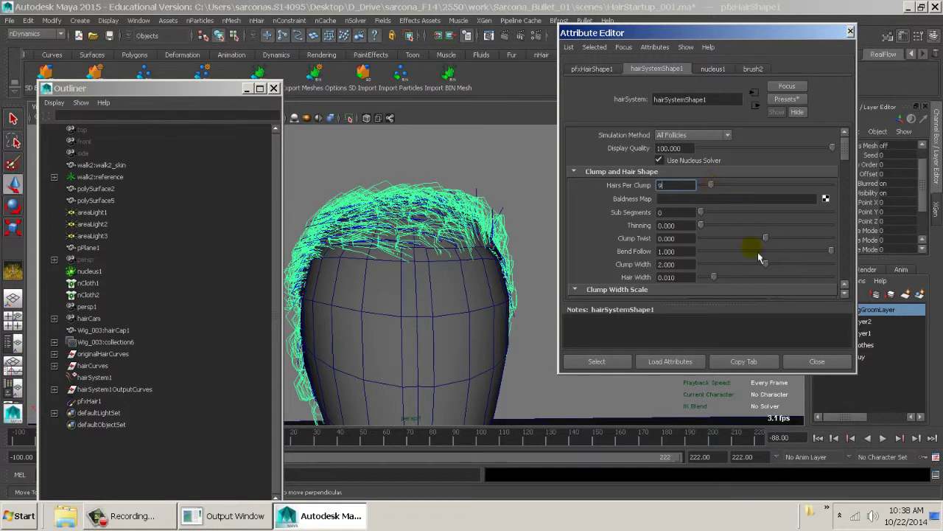
drag(764, 274, 722, 273)
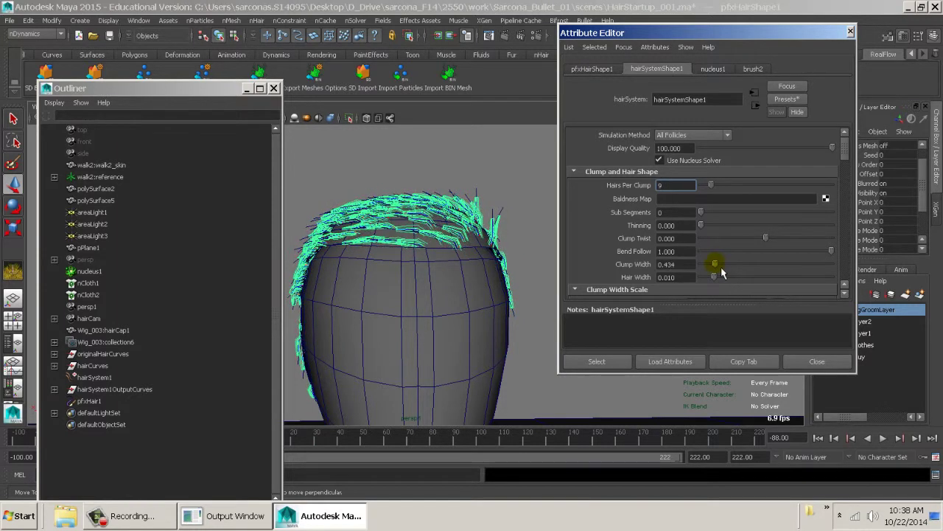
Step: Inspect single hair clumps up close and set Thinning to about 0.67
mouse_move(449, 259)
alt+mouse_down()
mouse_move(434, 287)
mouse_move(440, 248)
alt+mouse_up()
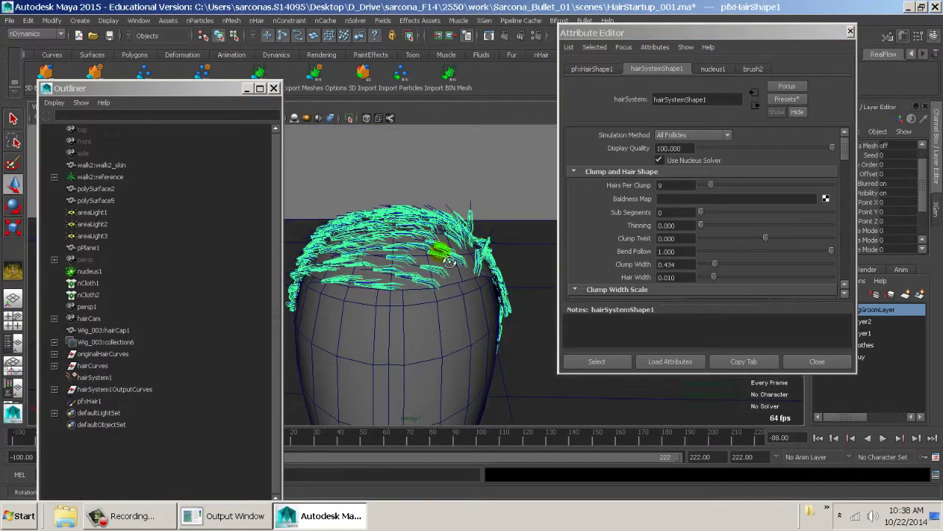
alt+right_drag(440, 249, 577, 292)
alt+drag(522, 270, 417, 326)
alt+right_drag(418, 326, 437, 331)
alt+drag(516, 324, 474, 354)
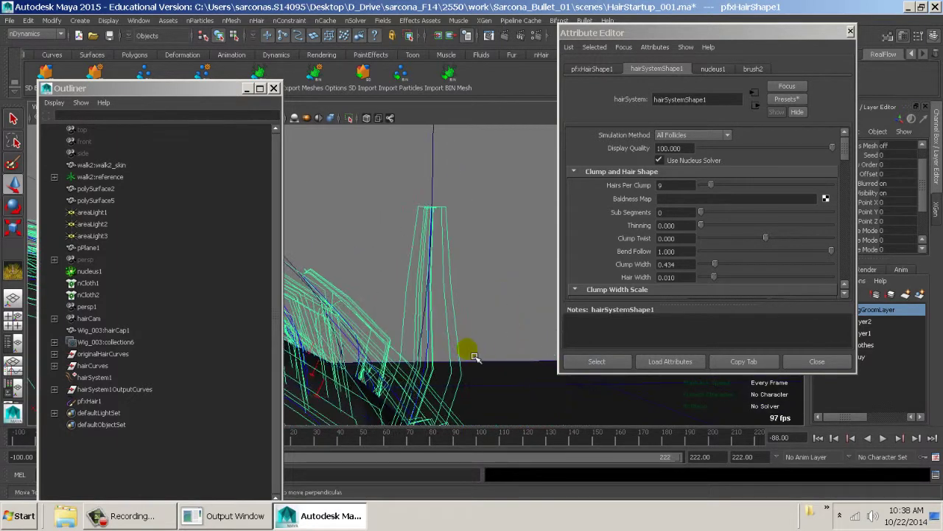
alt+drag(463, 395, 395, 398)
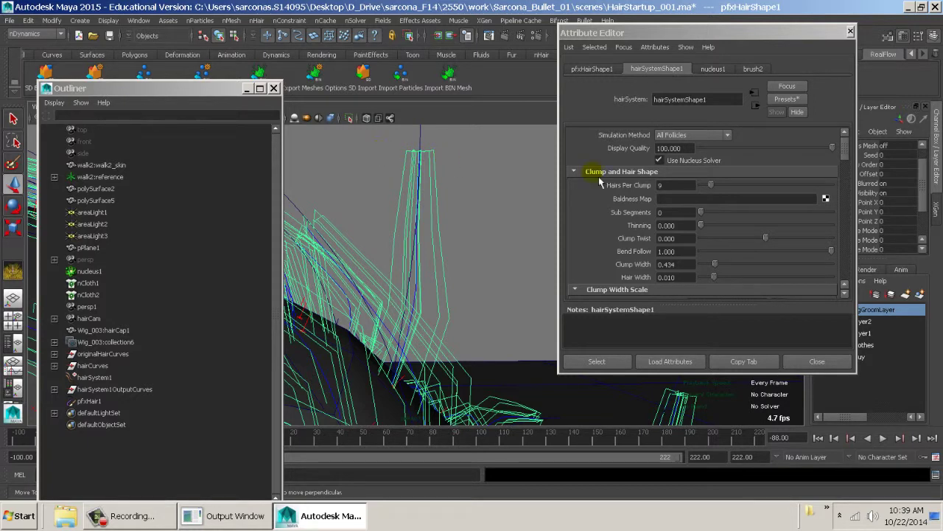
click(704, 234)
drag(723, 230, 792, 233)
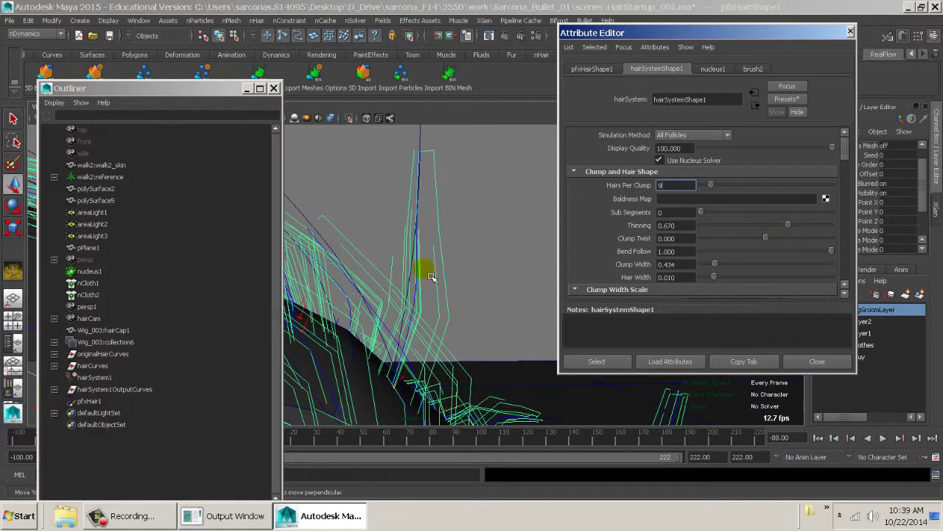
click(488, 273)
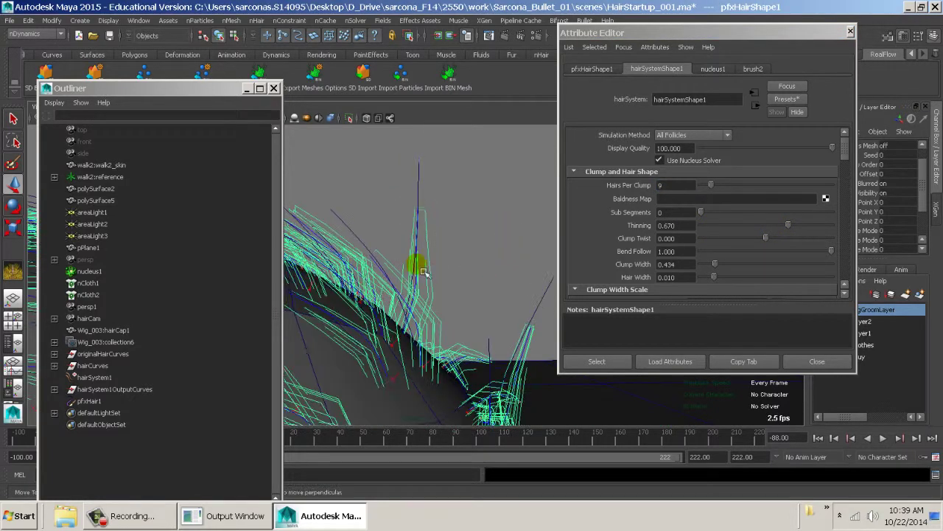
alt+drag(462, 251, 418, 297)
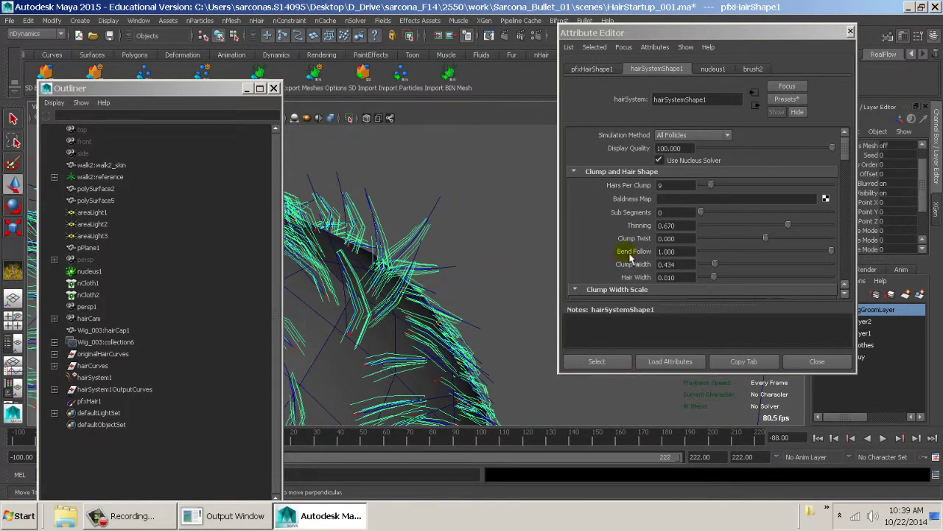
Step: Adjust the Clump Width Scale curve so its end point at position 1 has a value of 0.56
scroll(630, 256, down, 3)
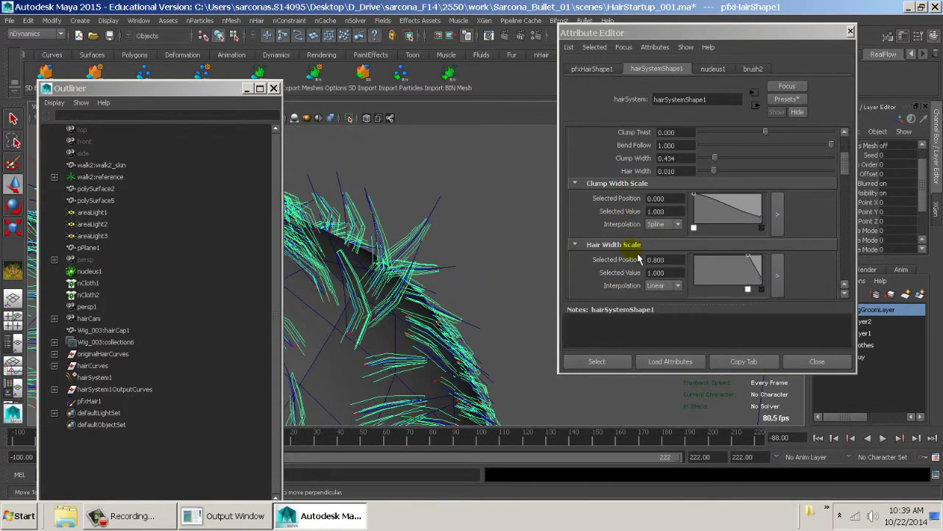
click(696, 196)
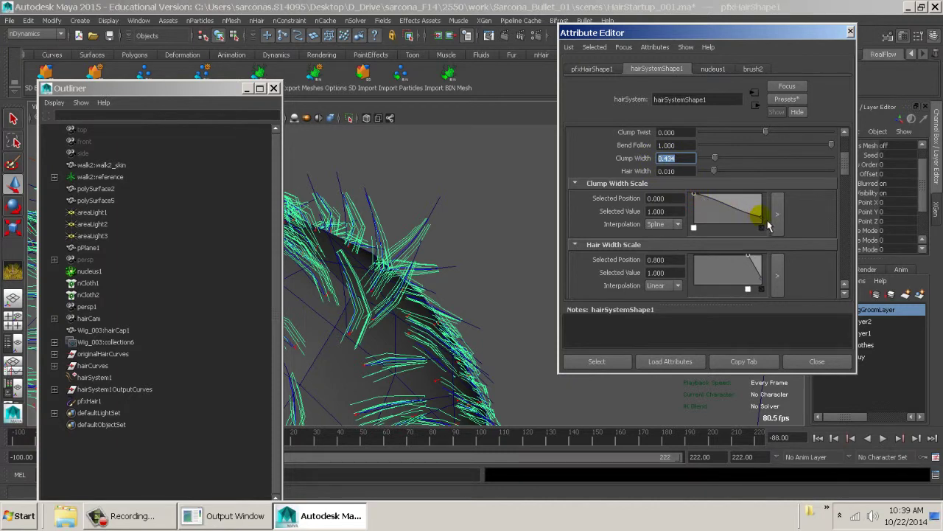
drag(767, 220, 780, 194)
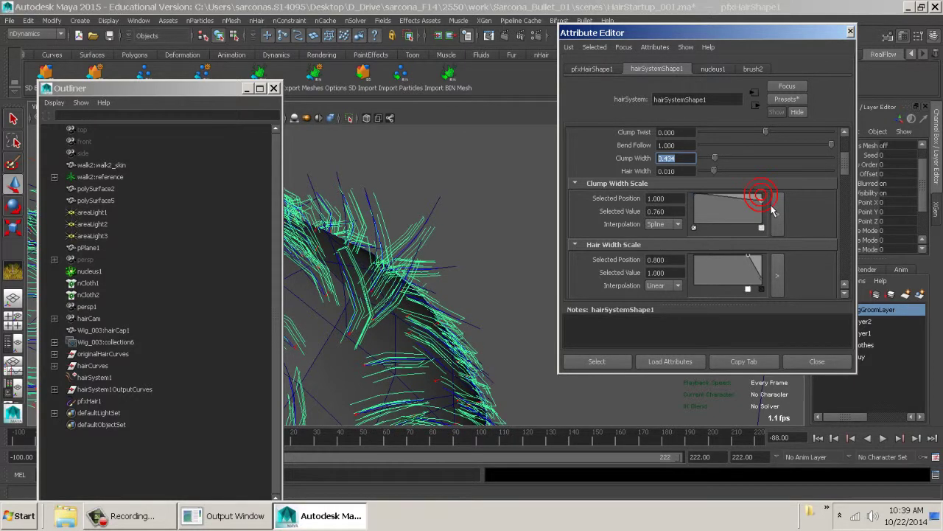
drag(762, 195, 763, 207)
scroll(655, 236, up, 3)
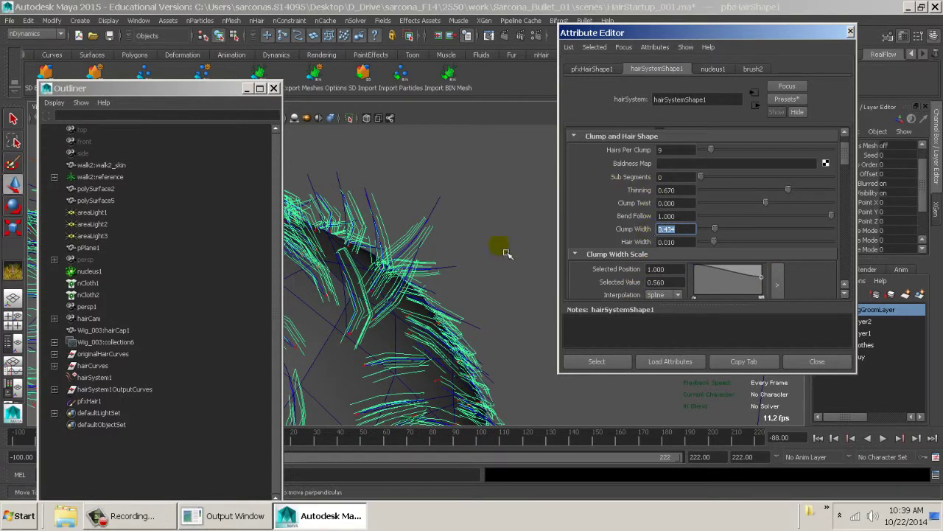
Step: Set Sub Segments to 7 to smooth the hairs and inspect the clumps from the front
alt+drag(501, 248, 609, 270)
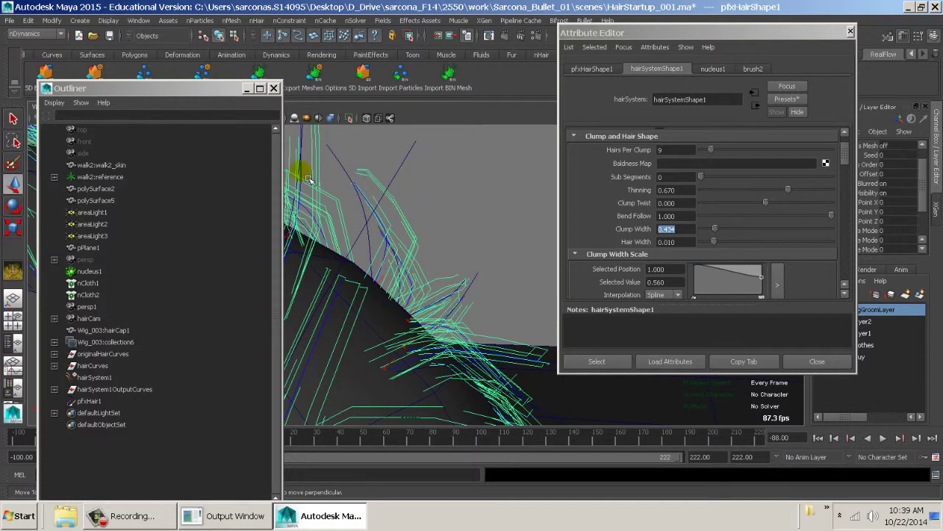
drag(710, 185, 789, 183)
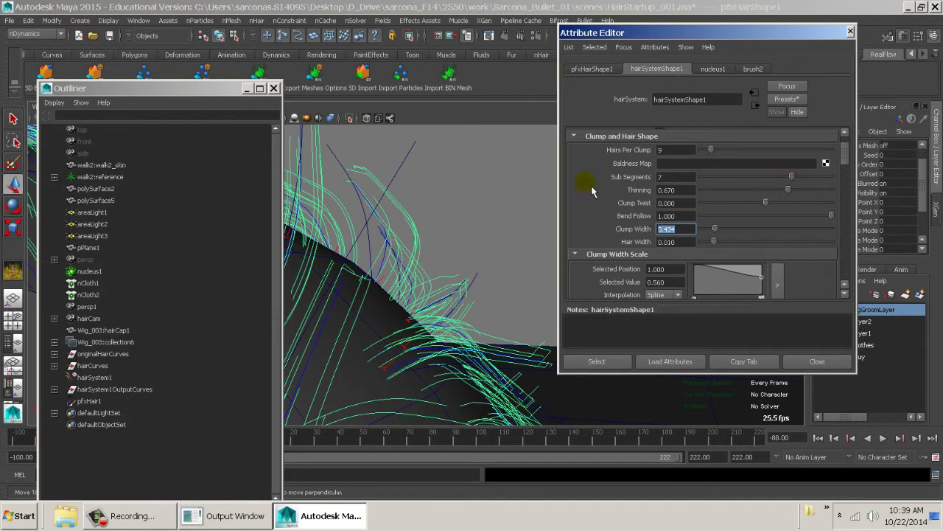
alt+drag(489, 205, 459, 236)
alt+right_drag(459, 236, 641, 254)
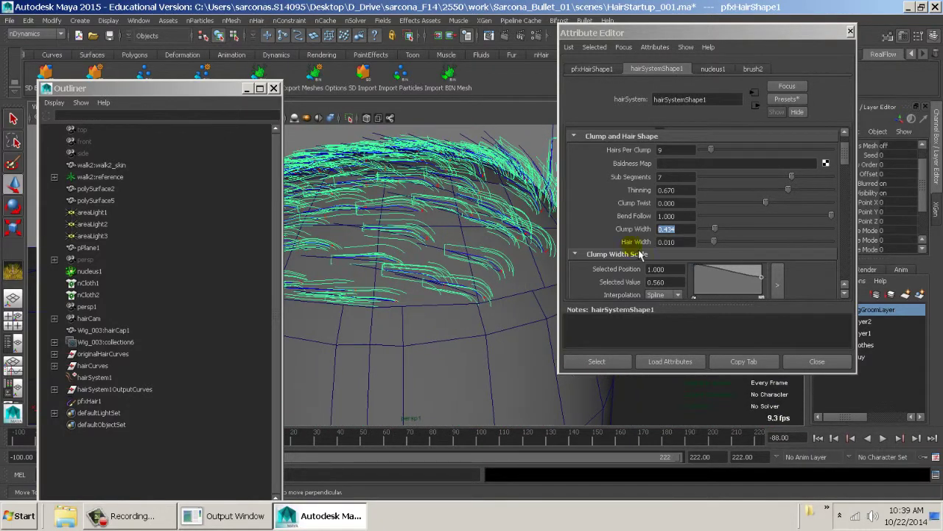
Step: Set Hairs Per Clump to 74 and Clump Width to 2, and deselect the hair to inspect its colour and coverage
click(729, 234)
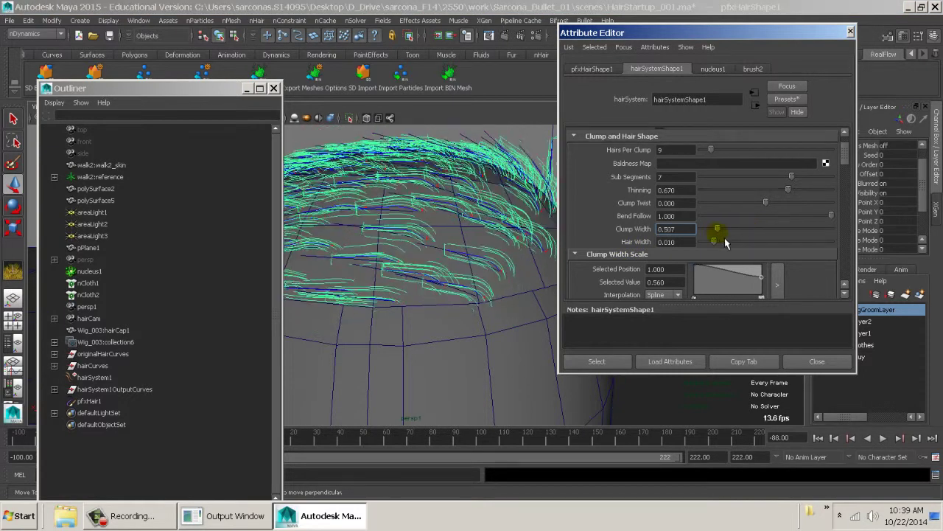
click(725, 238)
click(731, 152)
drag(727, 154, 805, 161)
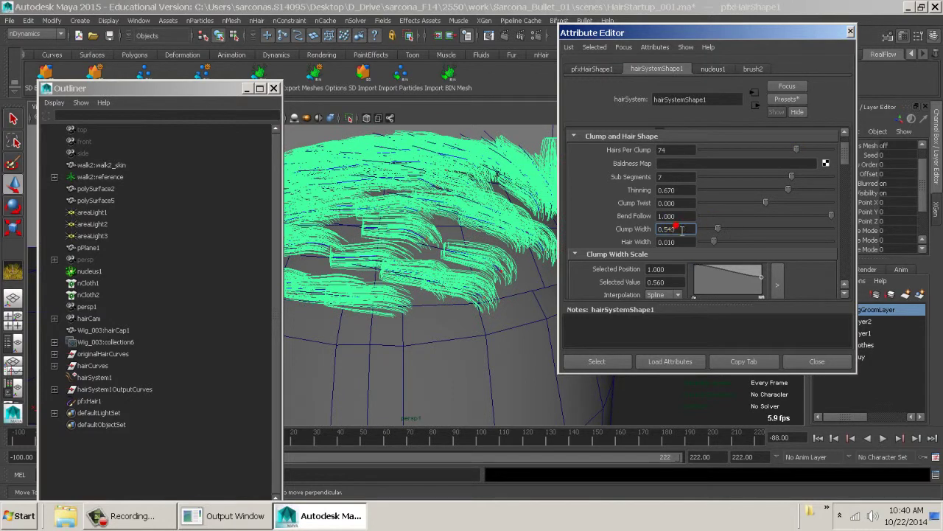
text(2)
key(Tab)
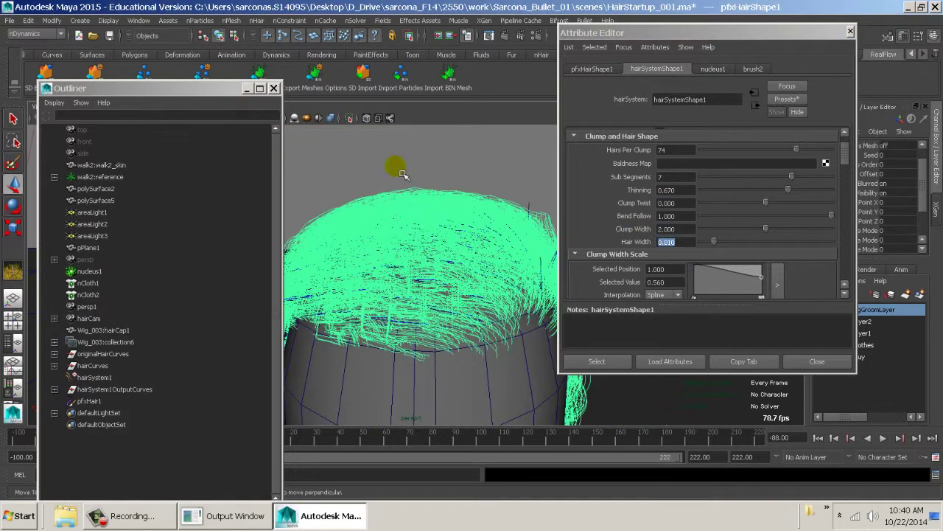
click(403, 174)
alt+drag(437, 202, 365, 277)
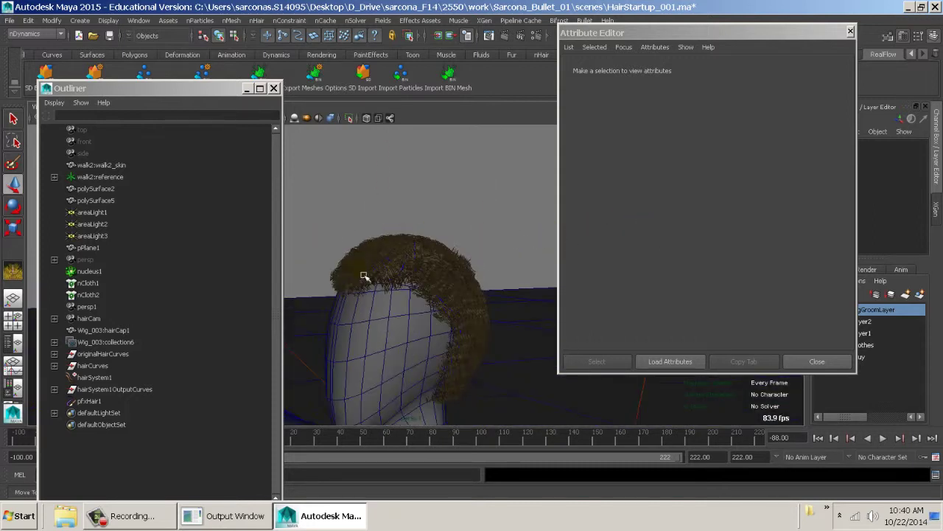
alt+drag(406, 354, 436, 248)
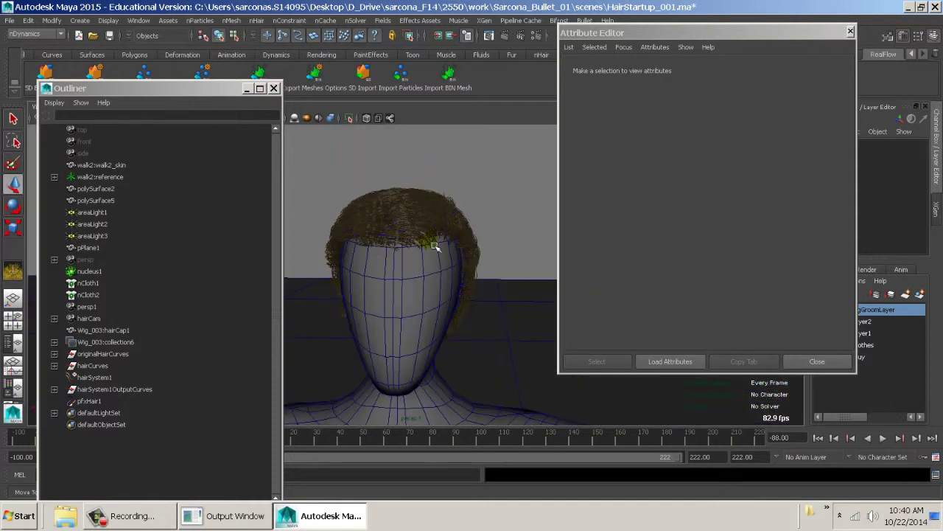
Step: Reopen the hair system settings by selecting a hair curve and set Thinning to about 0.991
click(447, 203)
click(678, 149)
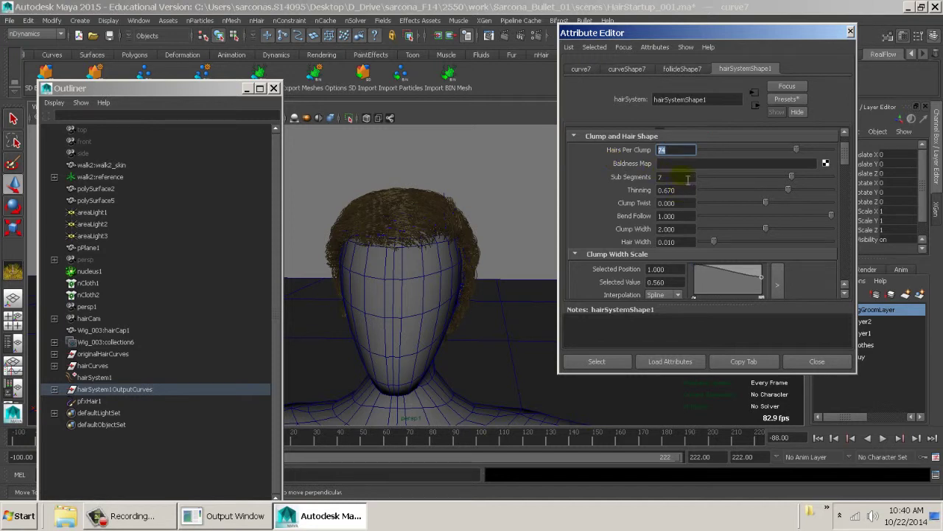
click(671, 177)
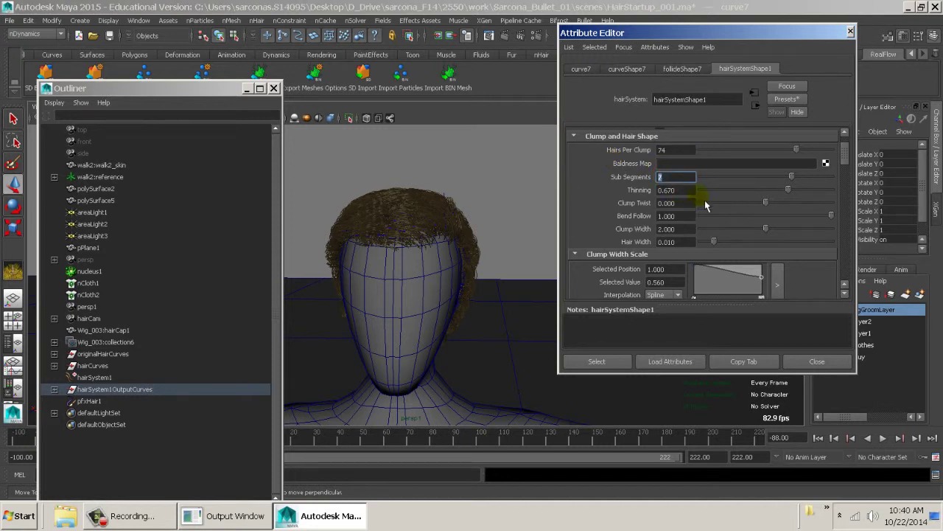
click(686, 216)
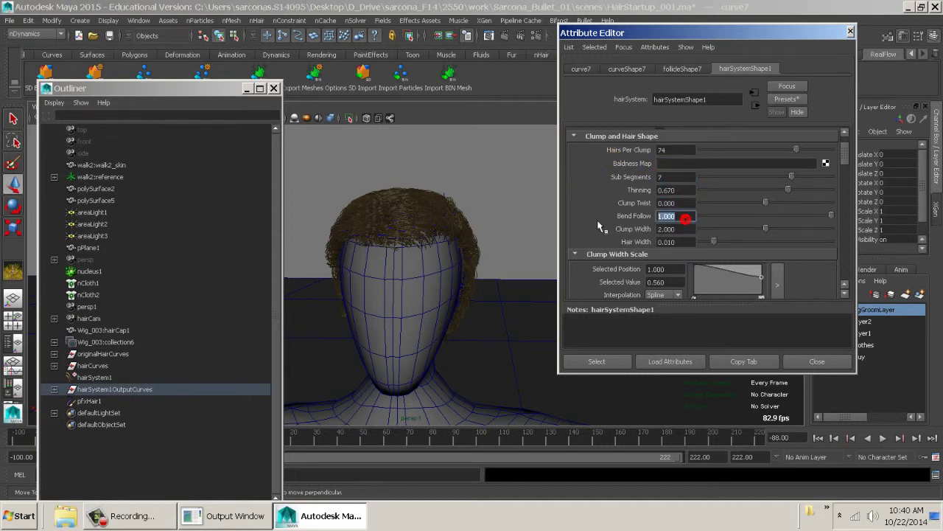
click(686, 229)
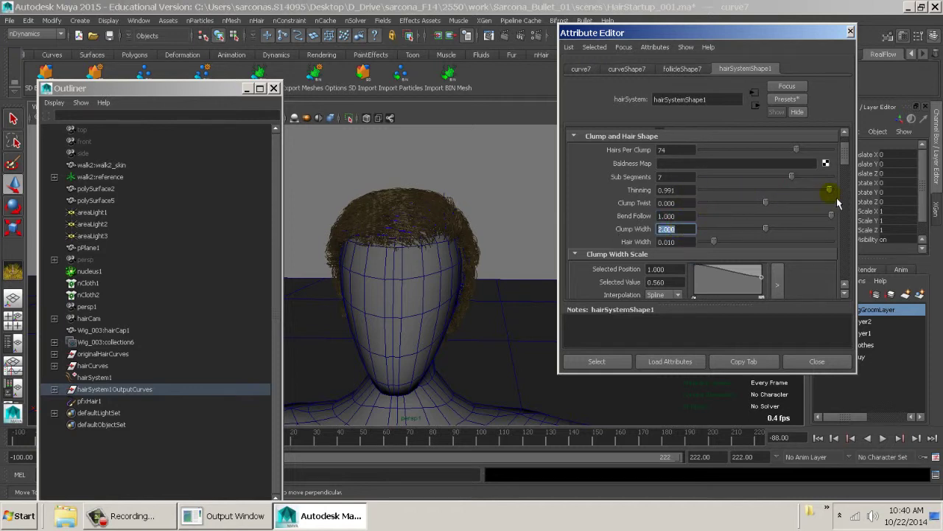
Step: Lower the Clump Curl curve's value at position 0 to 0 and inspect the curled hair around the head
scroll(706, 270, down, 8)
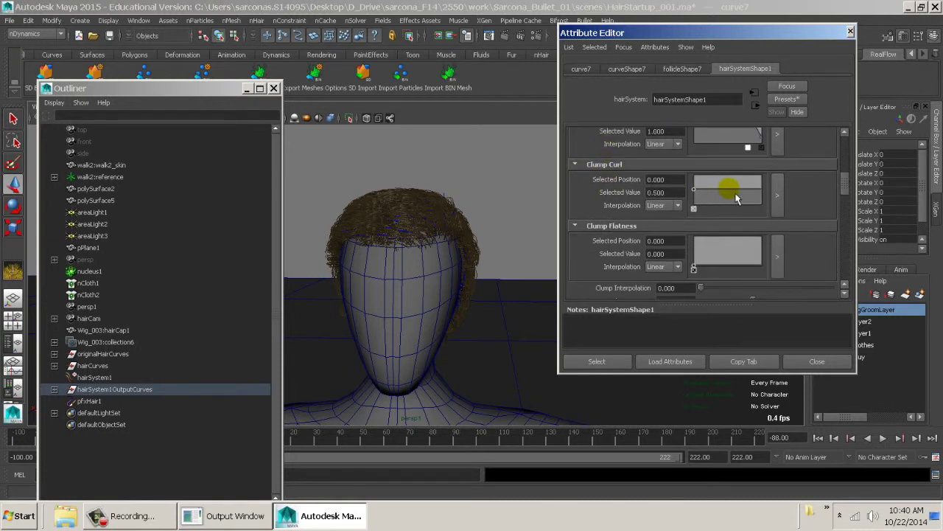
mouse_move(498, 188)
alt+right_down()
mouse_move(459, 193)
mouse_move(440, 281)
mouse_move(503, 280)
alt+right_up()
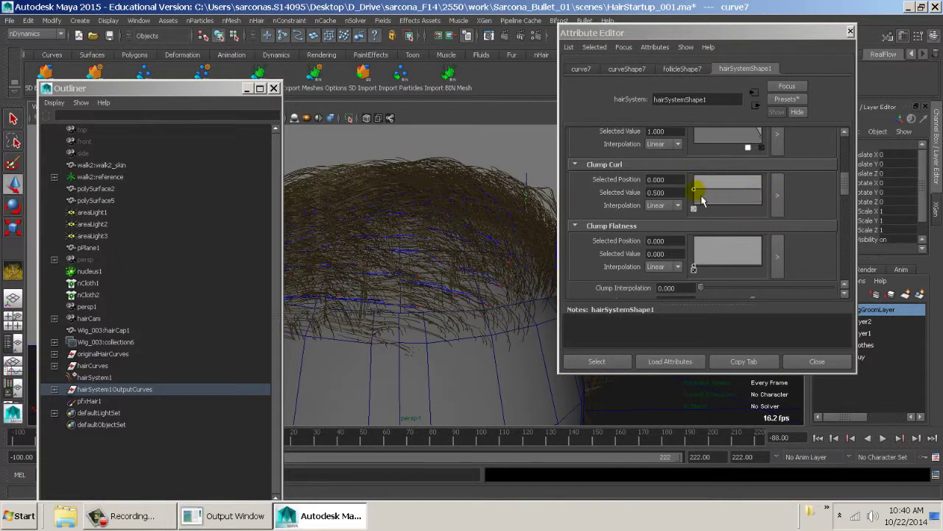
drag(693, 190, 694, 206)
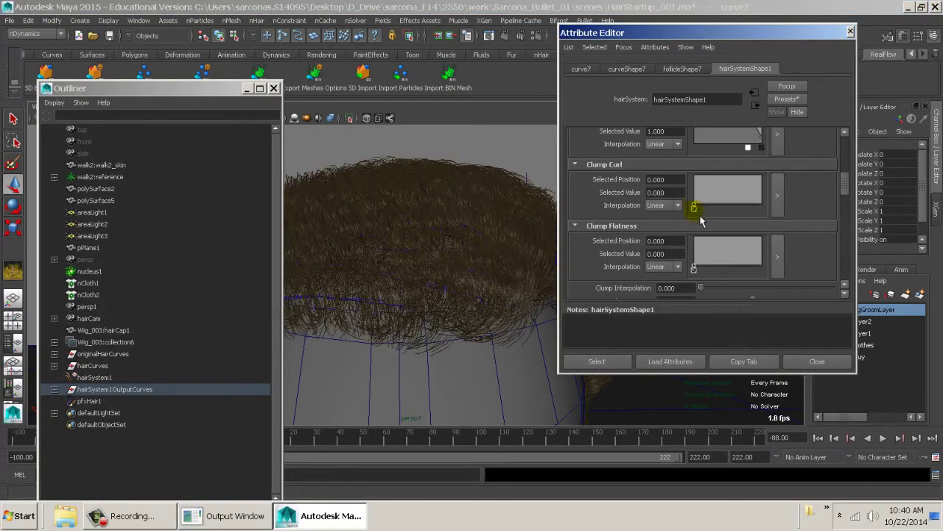
alt+right_drag(545, 221, 526, 223)
mouse_move(526, 224)
alt+mouse_down()
mouse_move(436, 214)
mouse_move(526, 236)
mouse_move(520, 198)
mouse_move(344, 199)
mouse_move(317, 231)
mouse_move(334, 228)
alt+mouse_up()
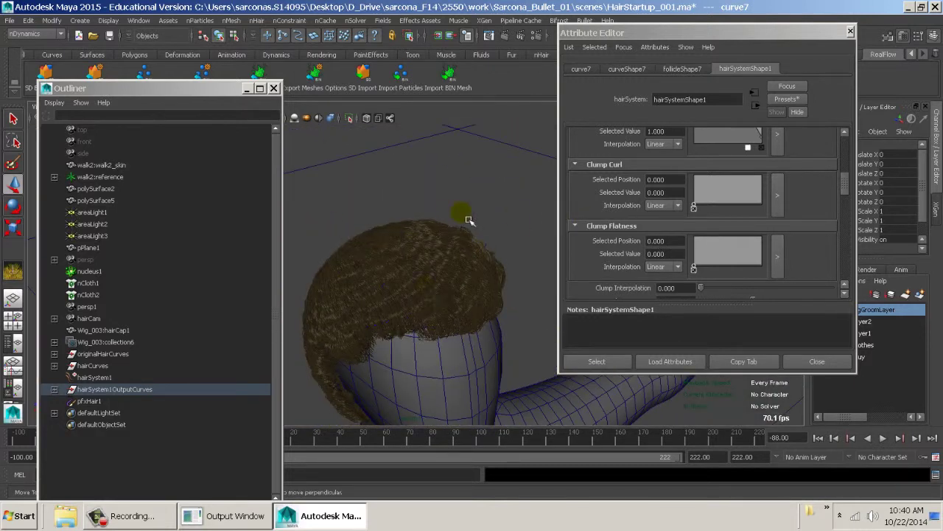
Step: Restore the Clump Curl curve's value at position 0 to 0.5, and try raising it to 0.880 at position 1
click(693, 189)
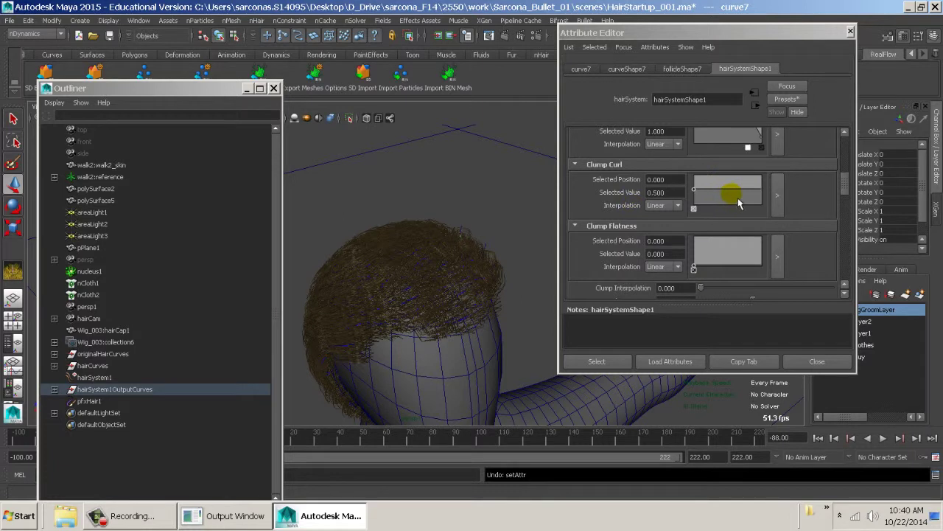
drag(738, 199, 781, 189)
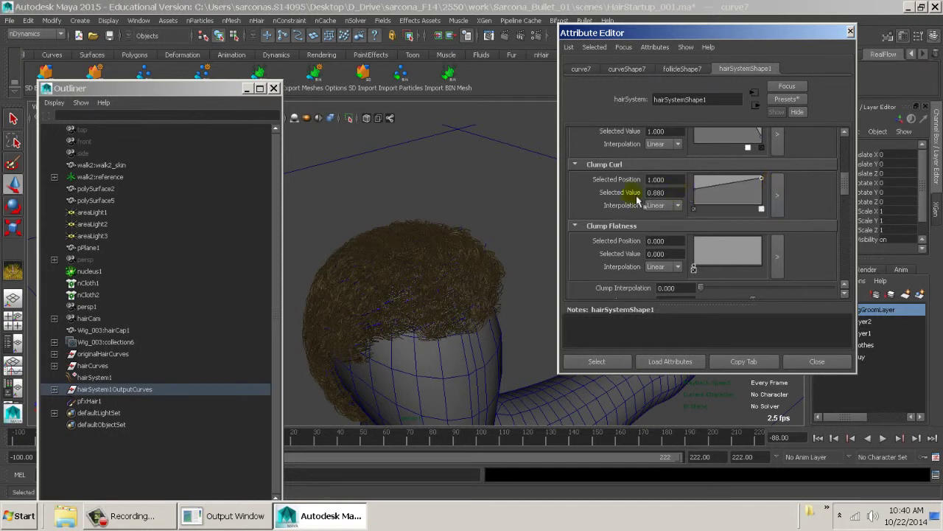
click(494, 116)
key(ctrl+z)
key(ctrl+z)
key(ctrl+z)
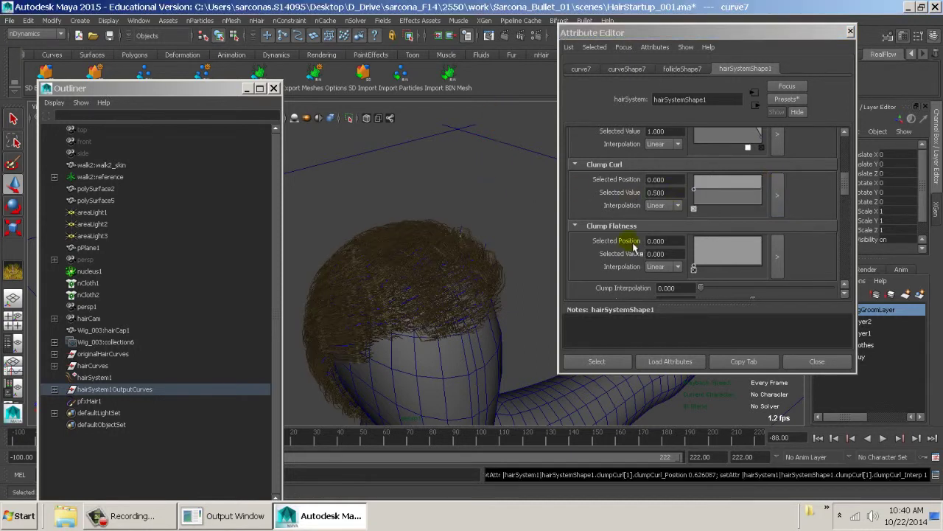
Step: Expand the hair system's Collisions settings and review them along with its Dynamic Properties, Forces and remaining sections
scroll(632, 247, down, 3)
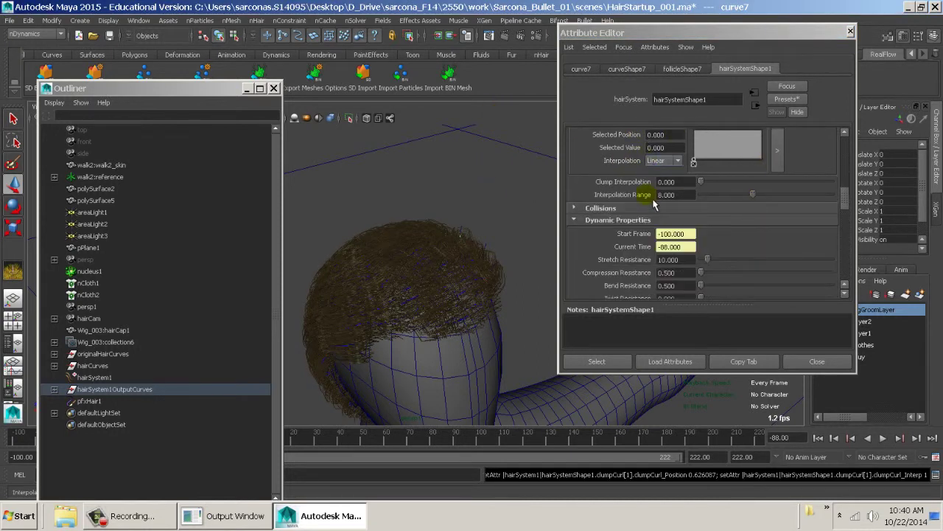
click(600, 209)
scroll(703, 213, down, 1)
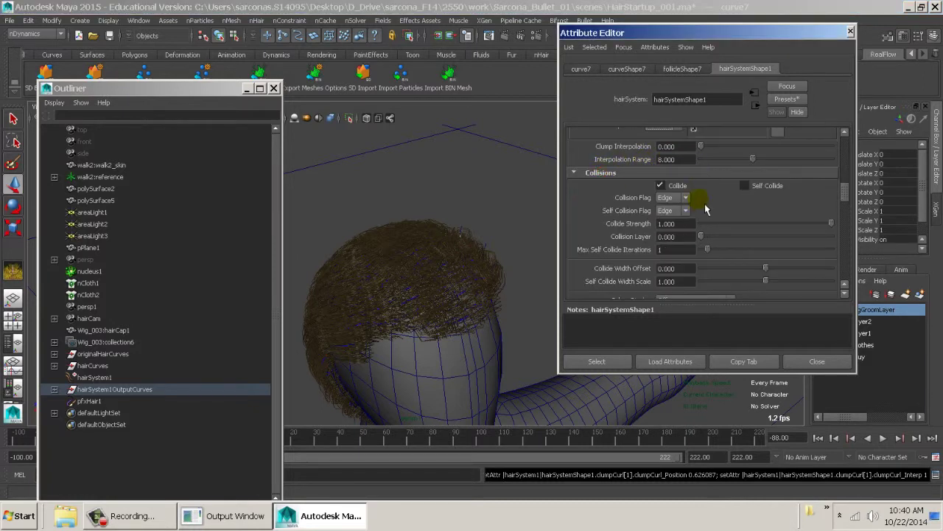
scroll(706, 240, down, 3)
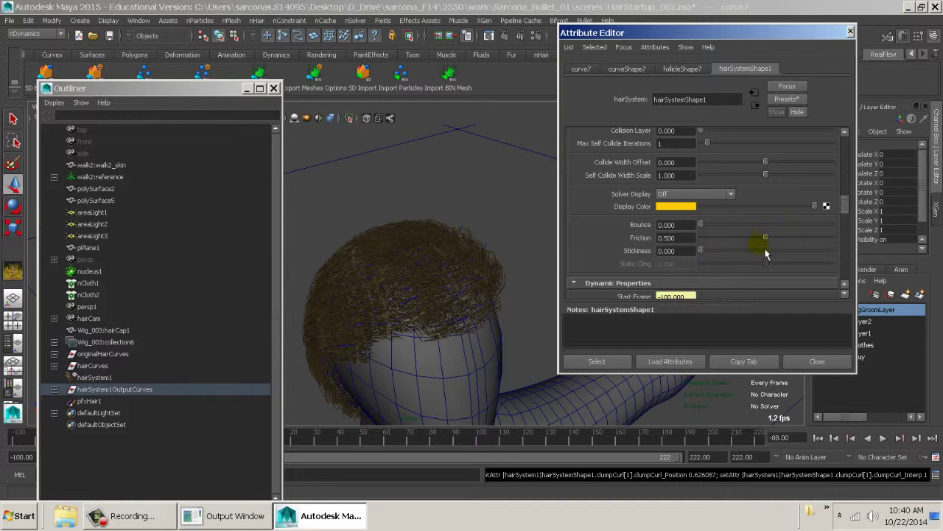
scroll(765, 253, down, 3)
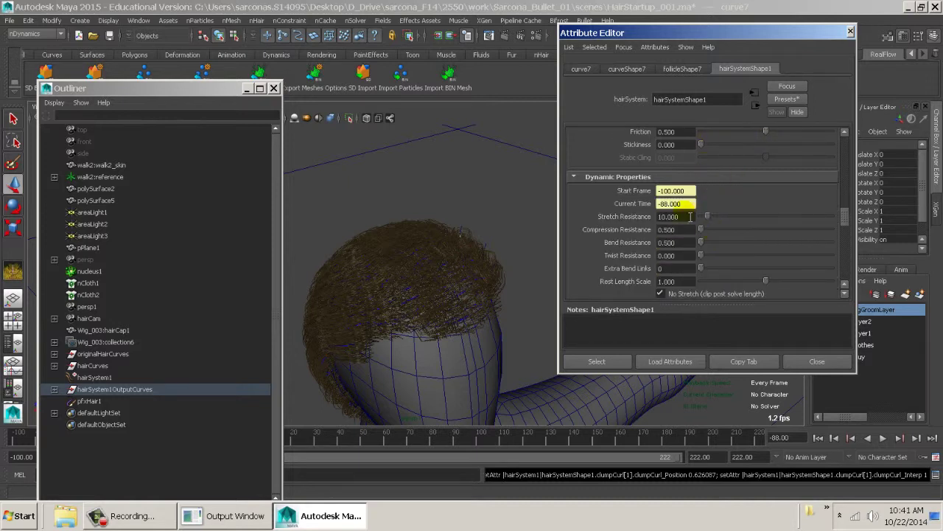
scroll(706, 258, down, 2)
scroll(697, 225, down, 6)
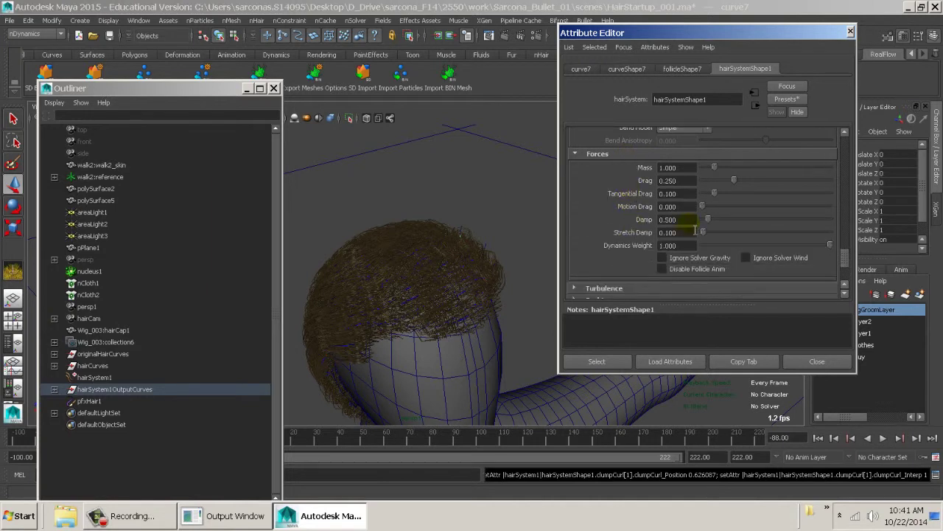
scroll(639, 232, down, 3)
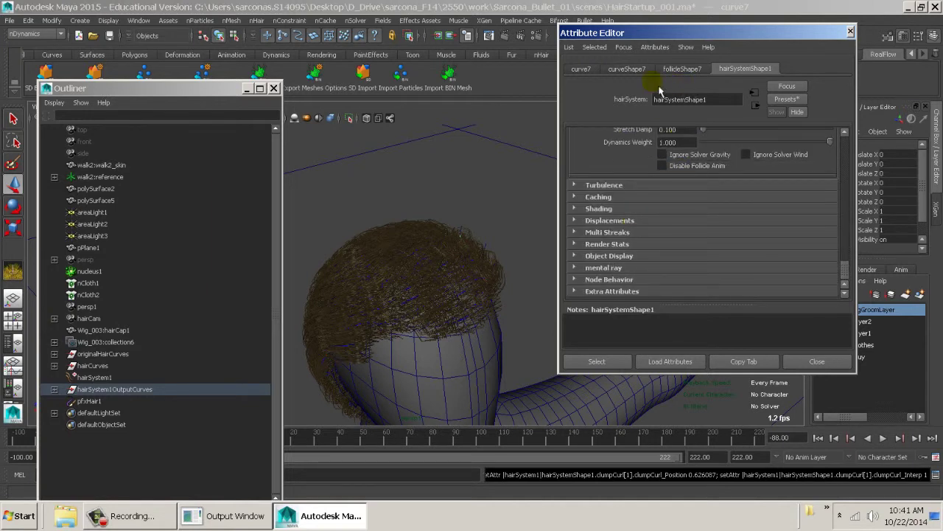
Step: Review the nucleus1 solver's gravity and wind, substeps, collision iterations, start frame, and time and space scale settings
click(89, 271)
scroll(659, 147, down, 10)
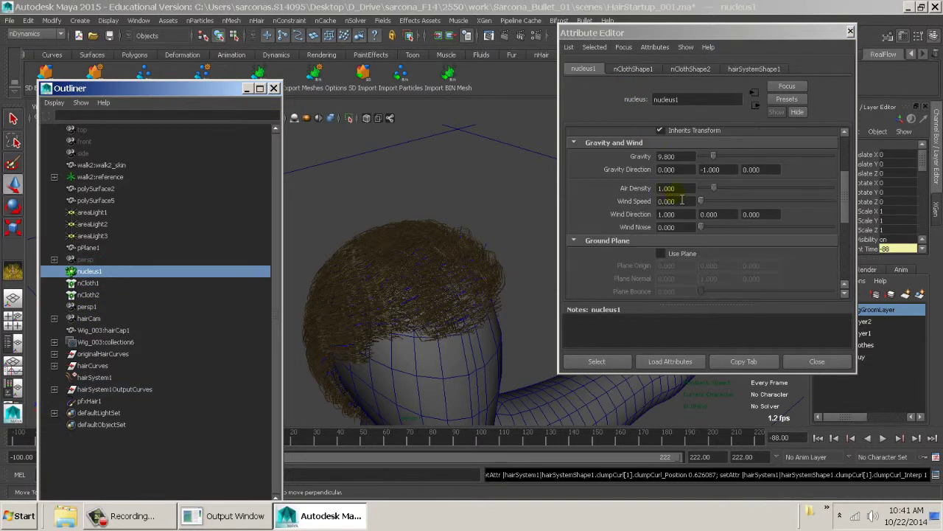
click(679, 202)
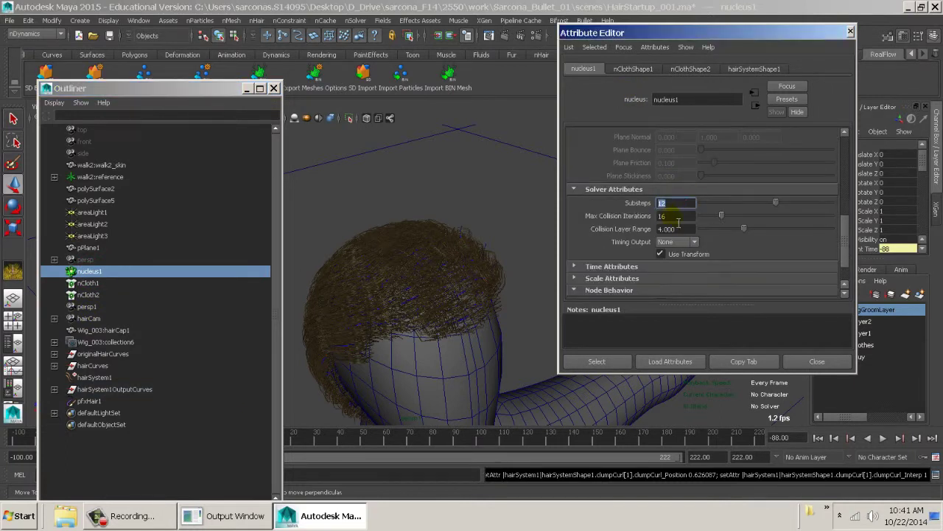
click(677, 216)
click(611, 268)
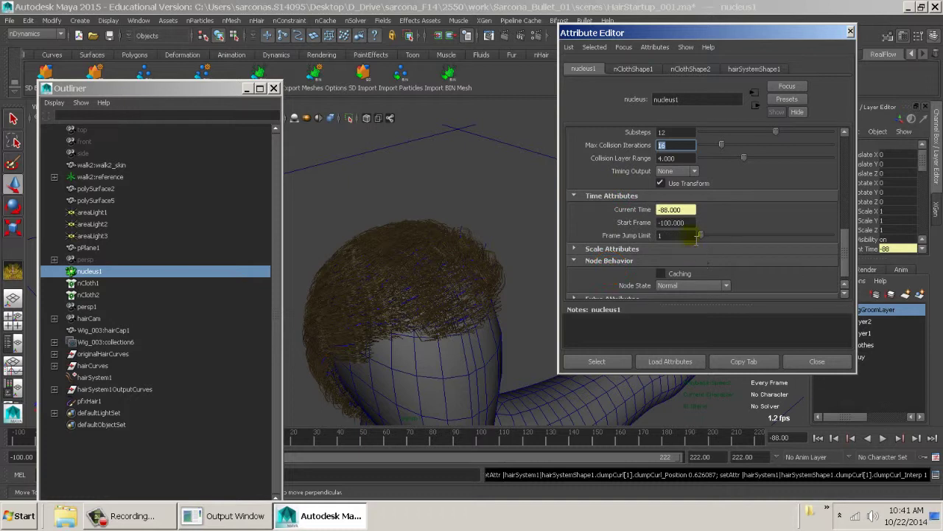
click(643, 251)
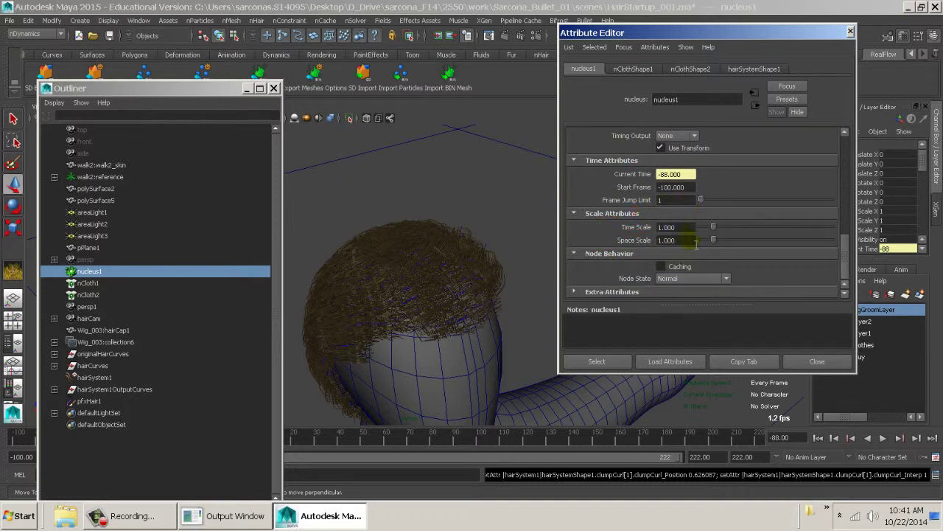
click(685, 240)
click(685, 227)
click(682, 239)
click(692, 188)
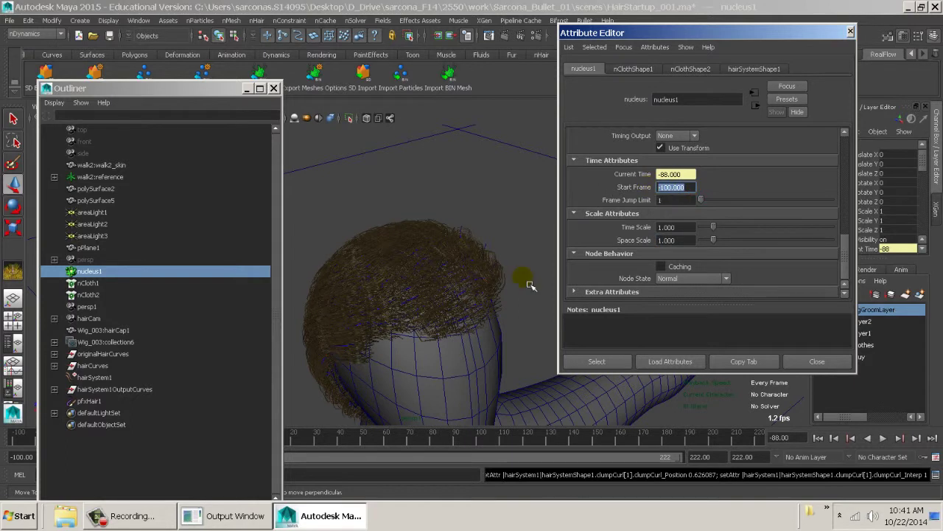
Step: Close the Outliner and Attribute Editor and return the animation to its start frame of -100
click(273, 88)
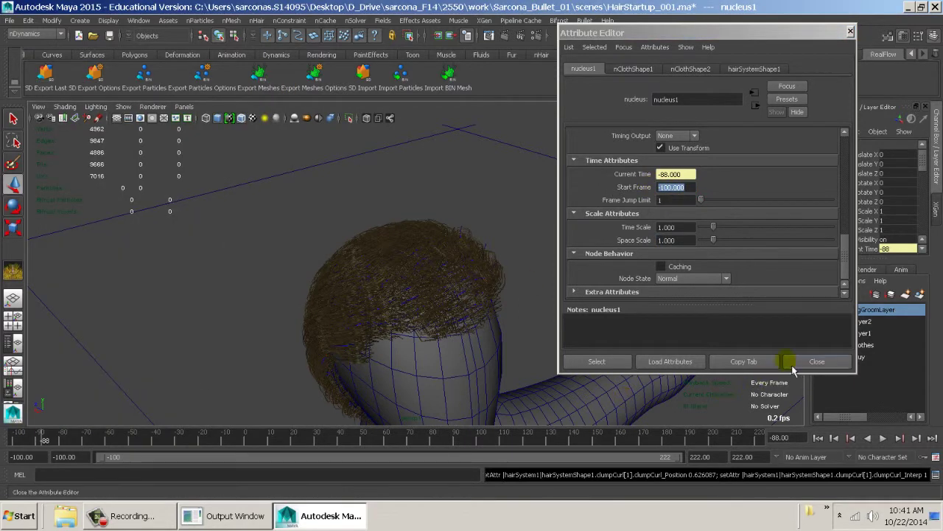
click(817, 361)
click(818, 438)
alt+drag(560, 367, 541, 302)
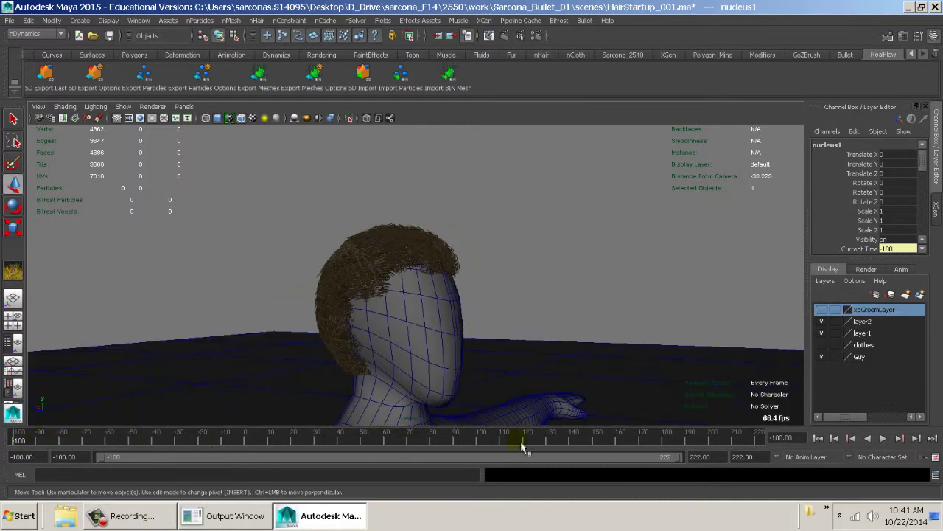
alt+drag(644, 320, 427, 331)
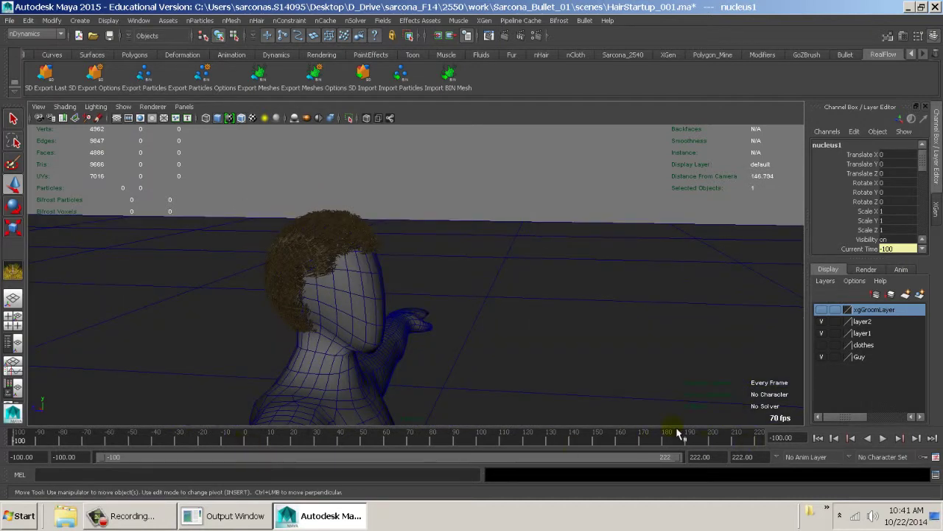
alt+drag(560, 361, 390, 322)
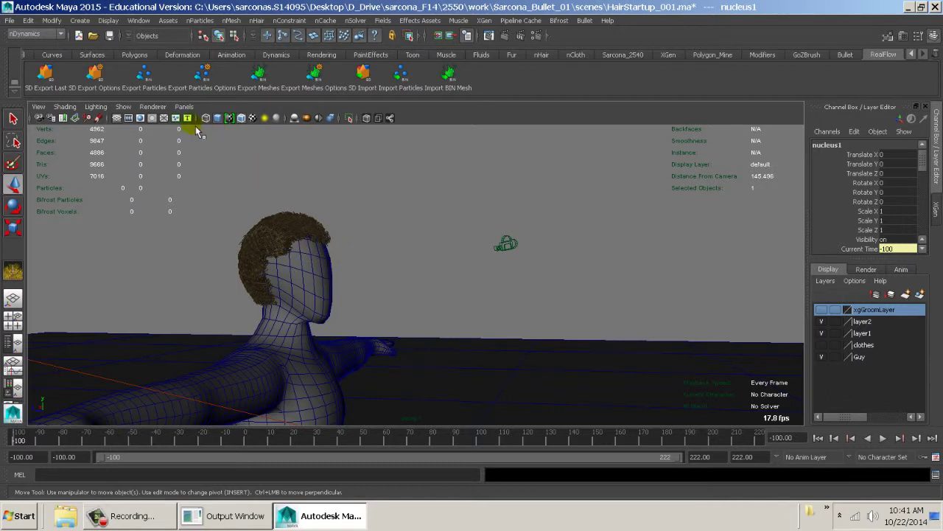
Step: Look through the hairCam camera and frame the head and hair while advancing to frame -98
click(185, 107)
mouse_move(221, 118)
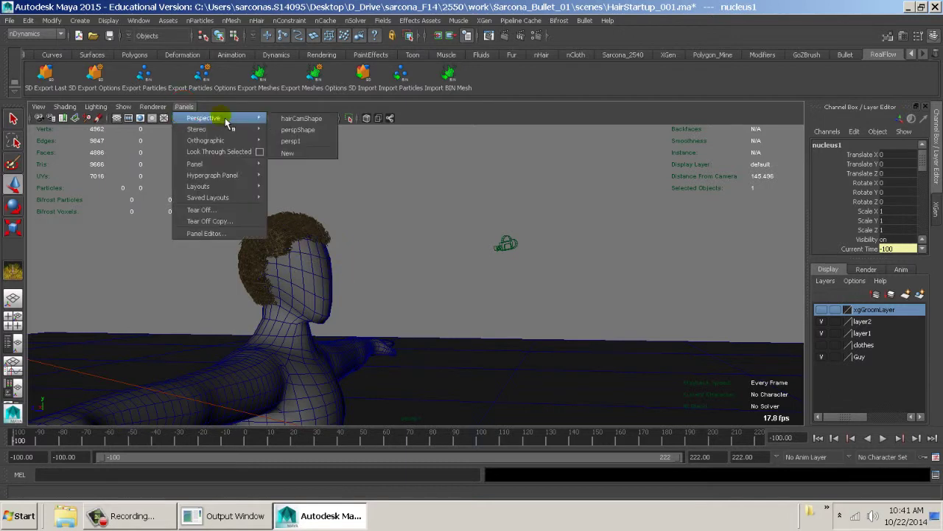
click(304, 120)
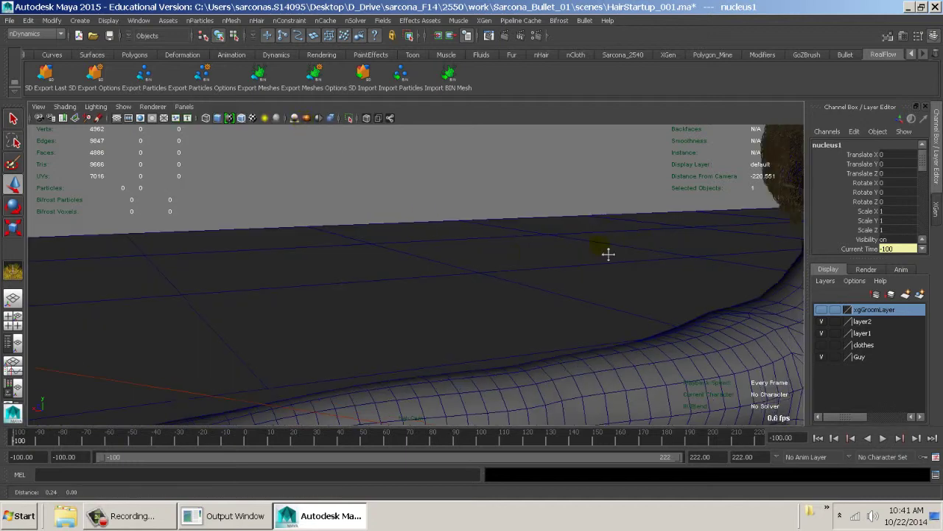
alt+drag(608, 254, 99, 359)
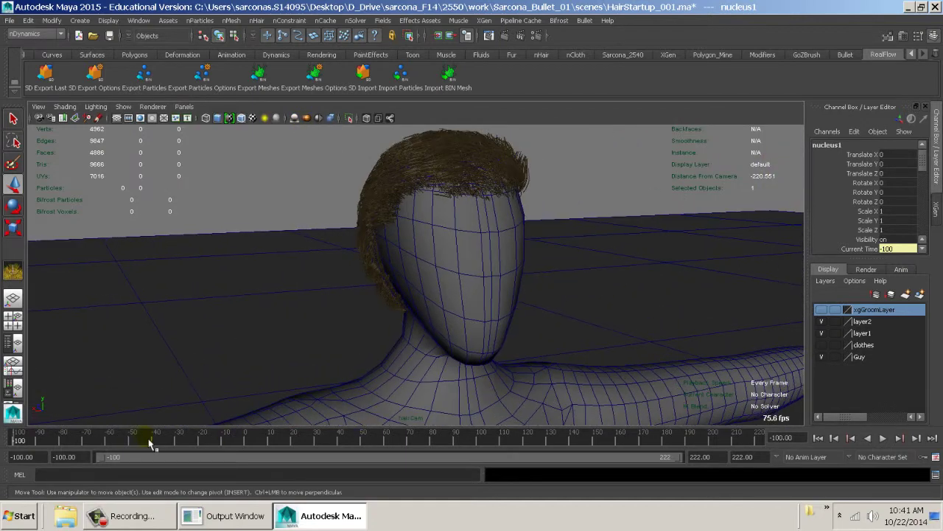
click(915, 438)
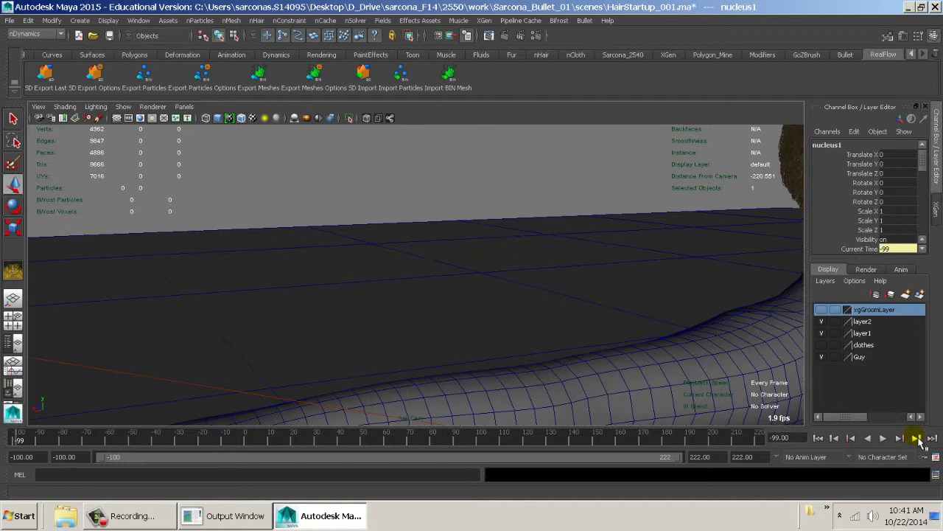
alt+drag(547, 310, 602, 301)
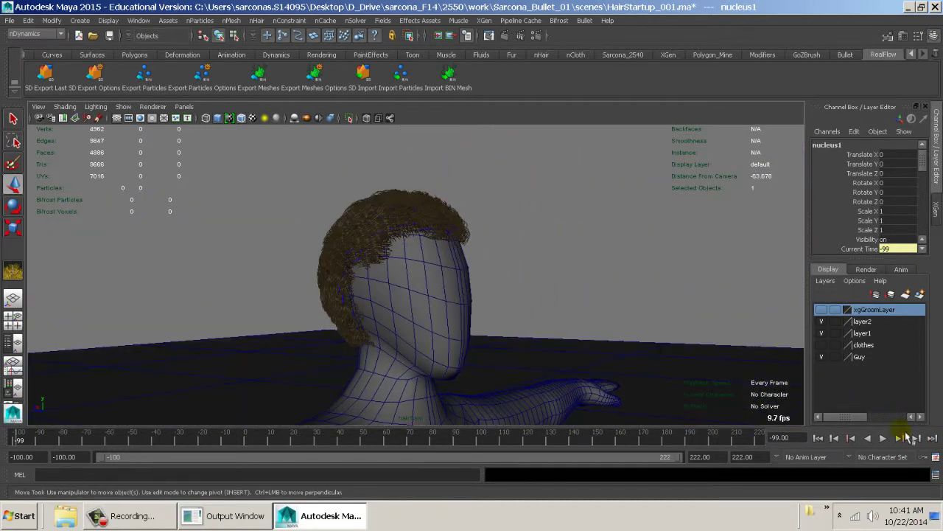
click(917, 438)
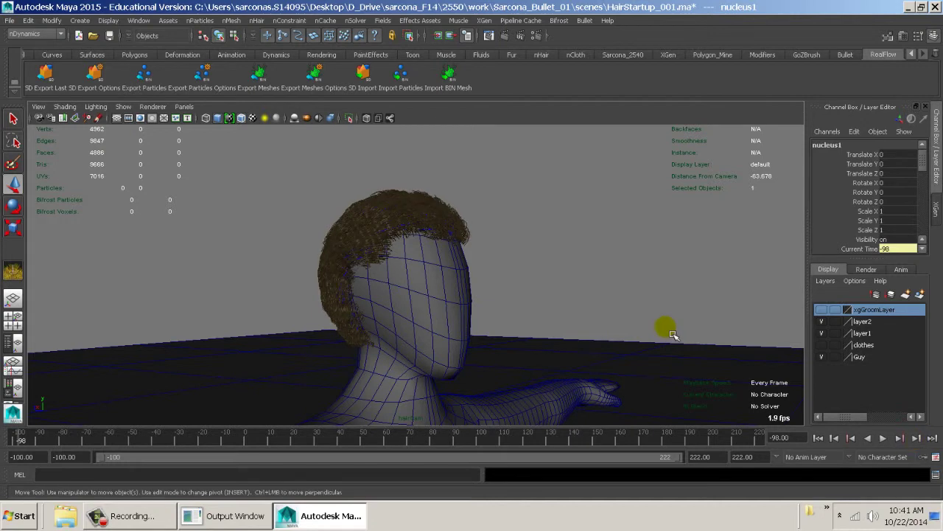
alt+drag(616, 299, 605, 293)
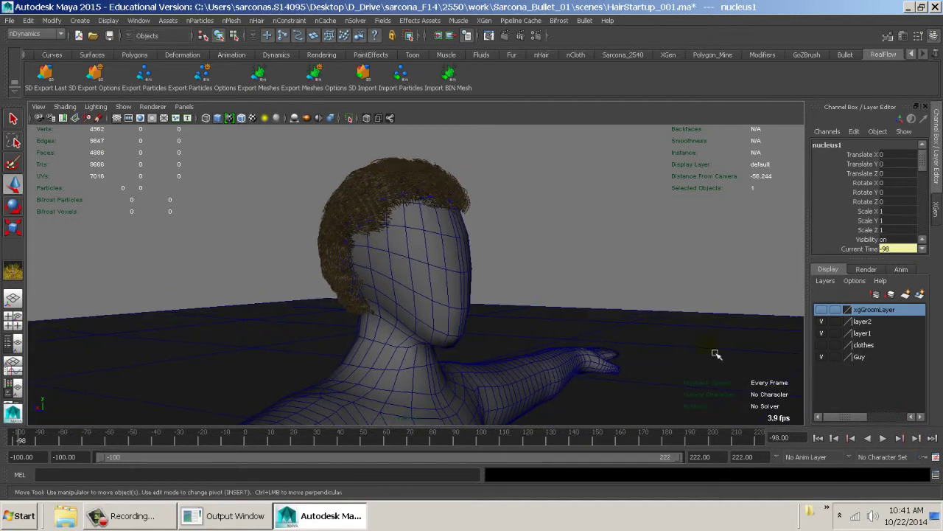
Step: Save the scene at frame -100, play the hair simulation through hairCam to about frame -23, and rewind to the start
click(819, 438)
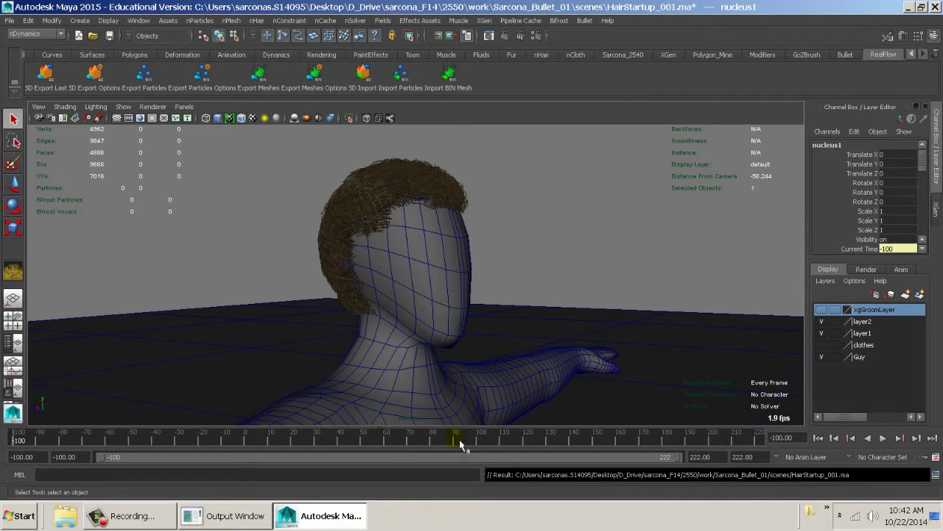
click(883, 438)
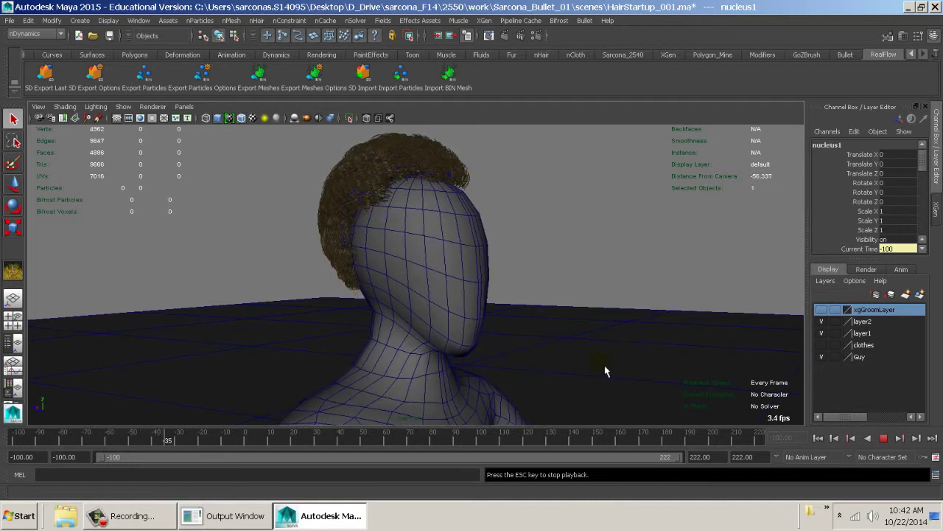
click(887, 441)
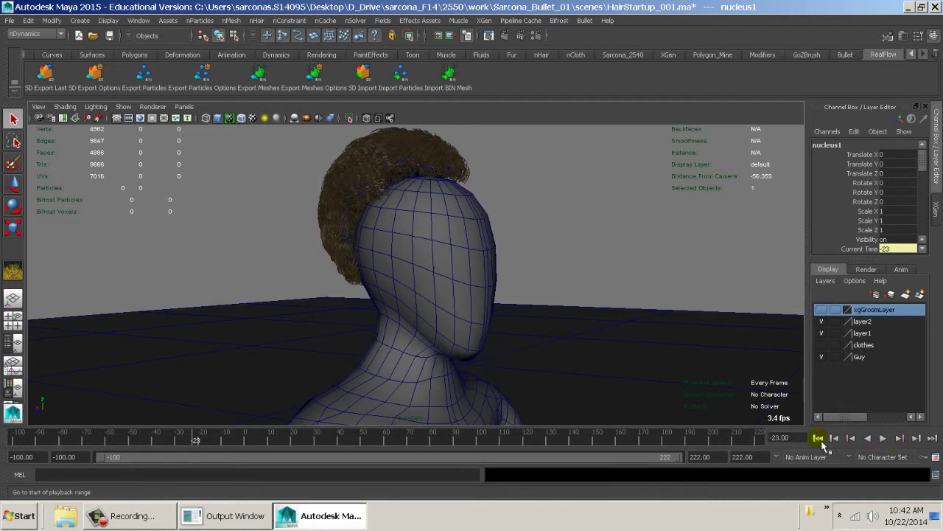
click(816, 438)
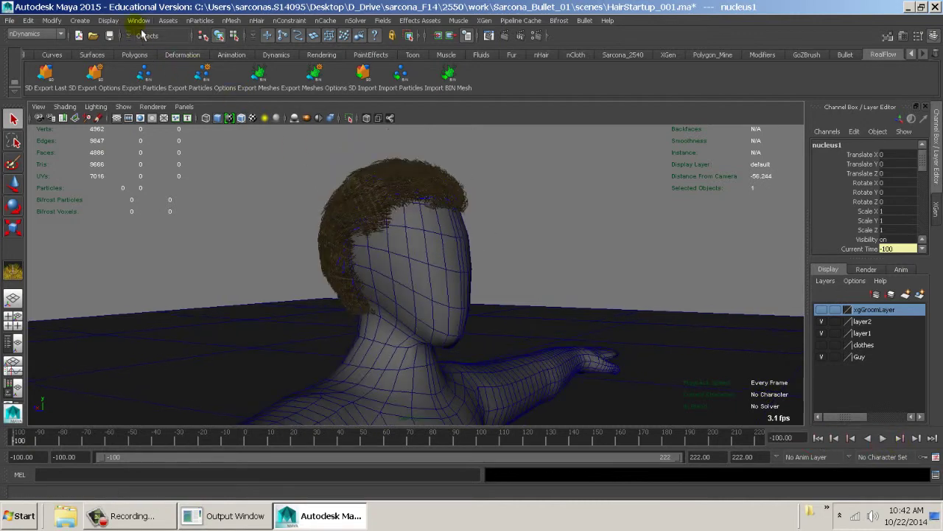
Step: Open the Outliner and try moving the hairSystem1OutputCurves group off the head
click(138, 19)
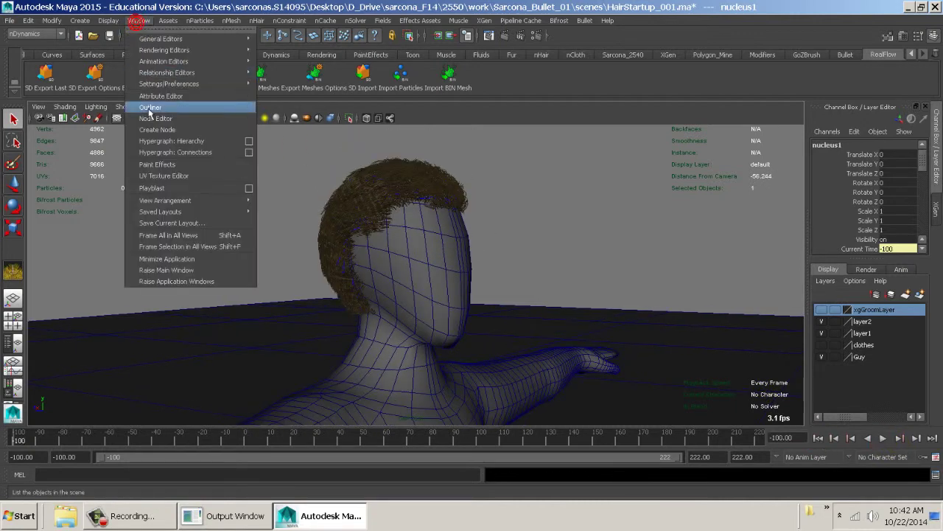
click(148, 110)
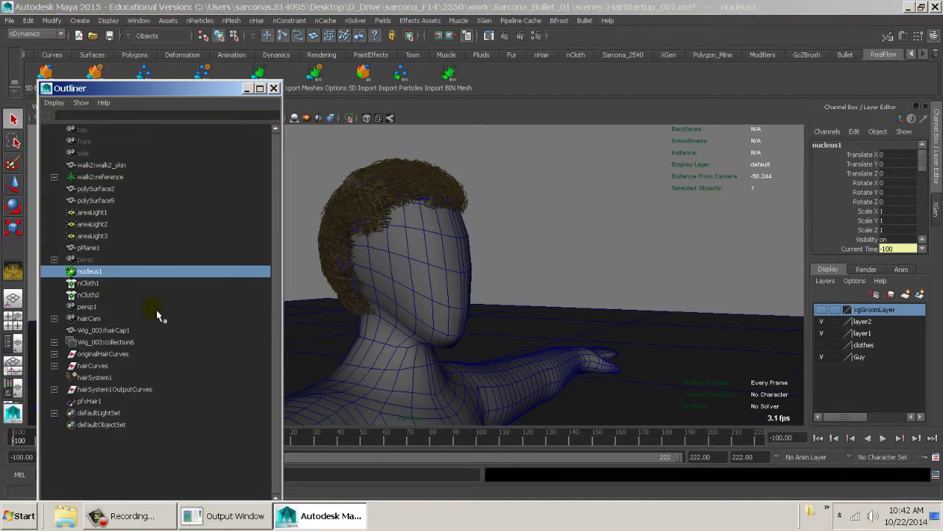
click(110, 390)
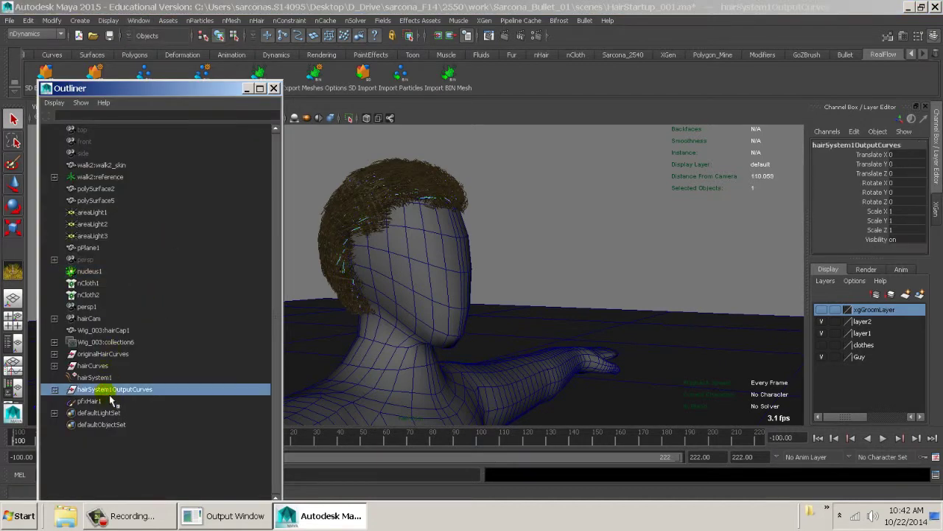
key(w)
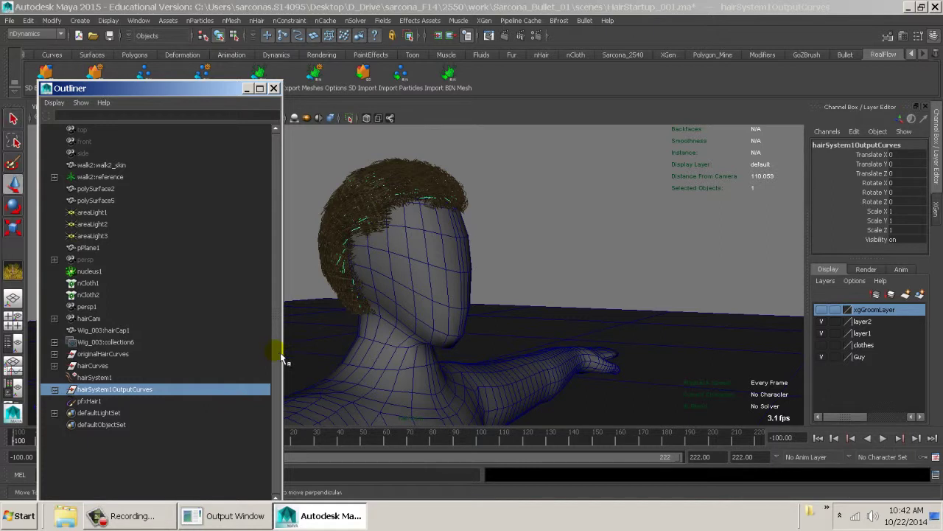
middle_drag(390, 273, 580, 259)
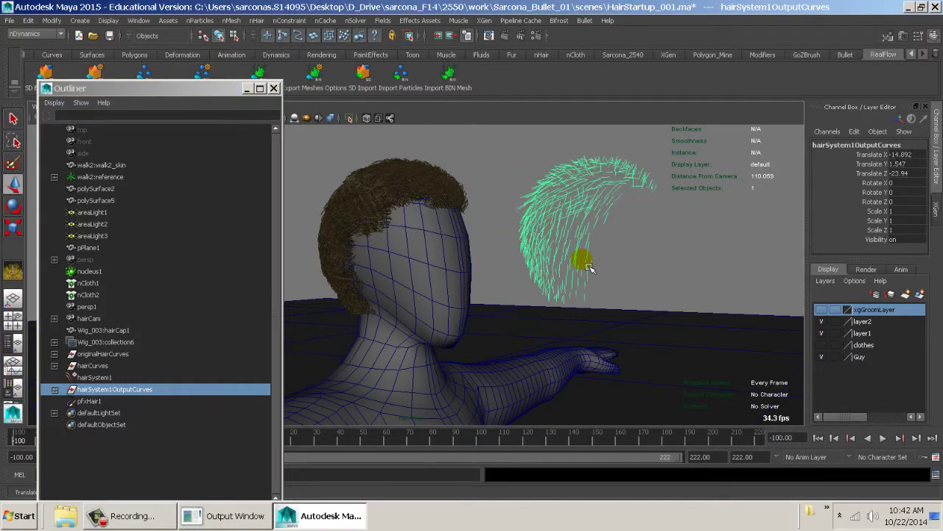
key(ctrl+z)
Step: Try moving the hairCurves group off the head and undo the test moves
click(111, 367)
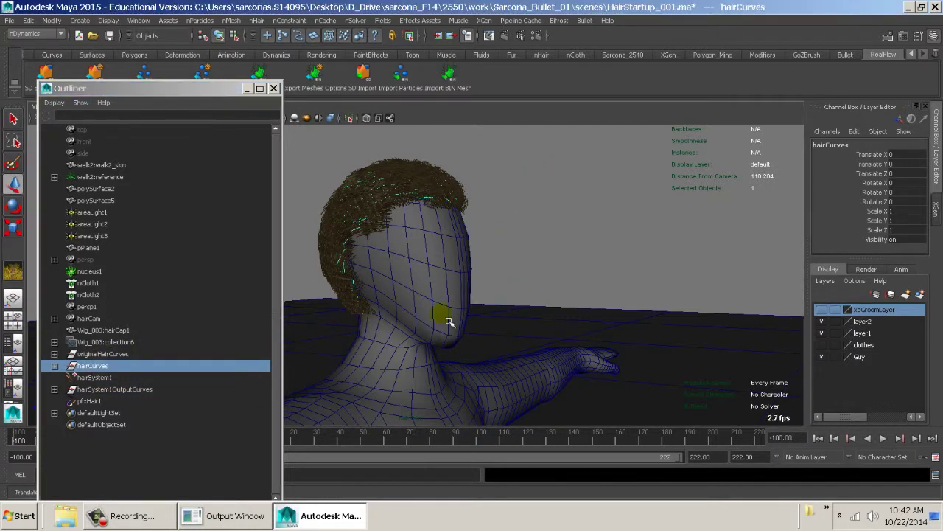
middle_drag(443, 316, 677, 300)
key(ctrl+z)
key(ctrl+z)
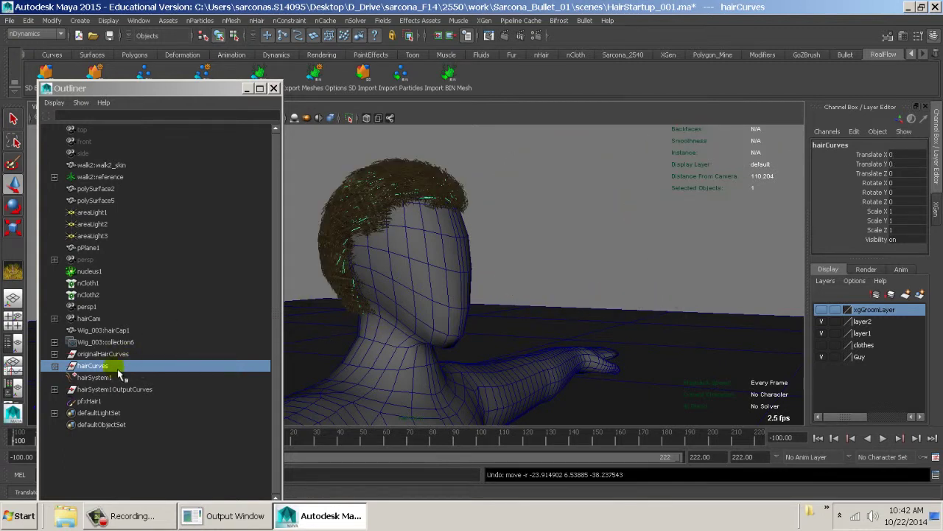
Step: Parent the hairCurves group to the character's head_End joint in wireframe display, close the Outliner and return to shaded display
key(4)
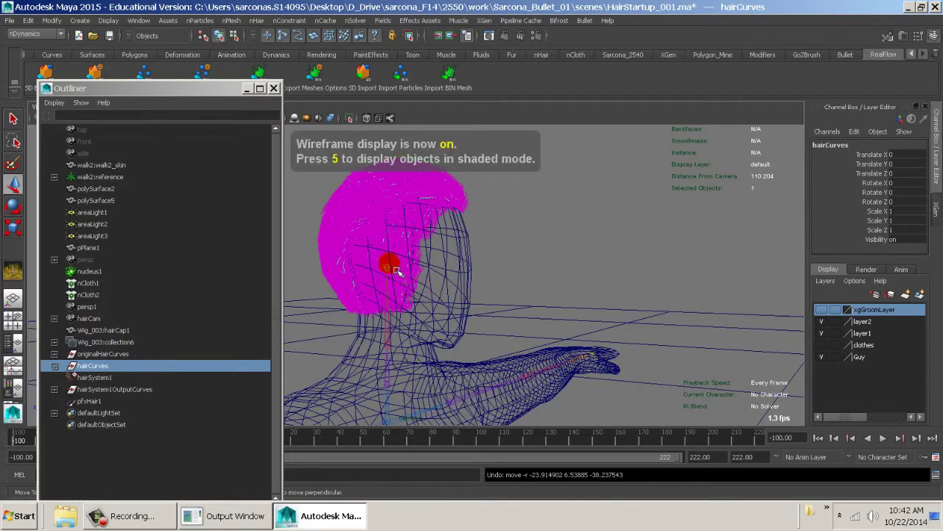
click(473, 296)
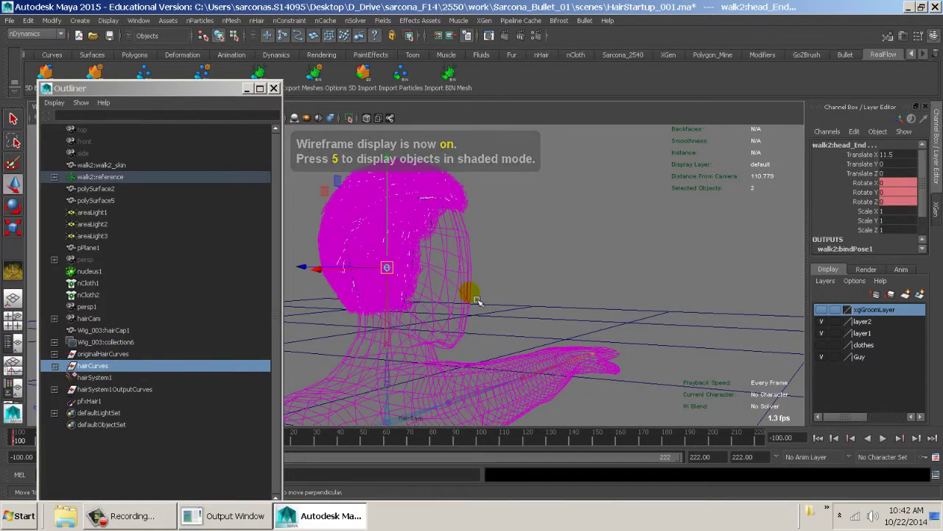
click(475, 299)
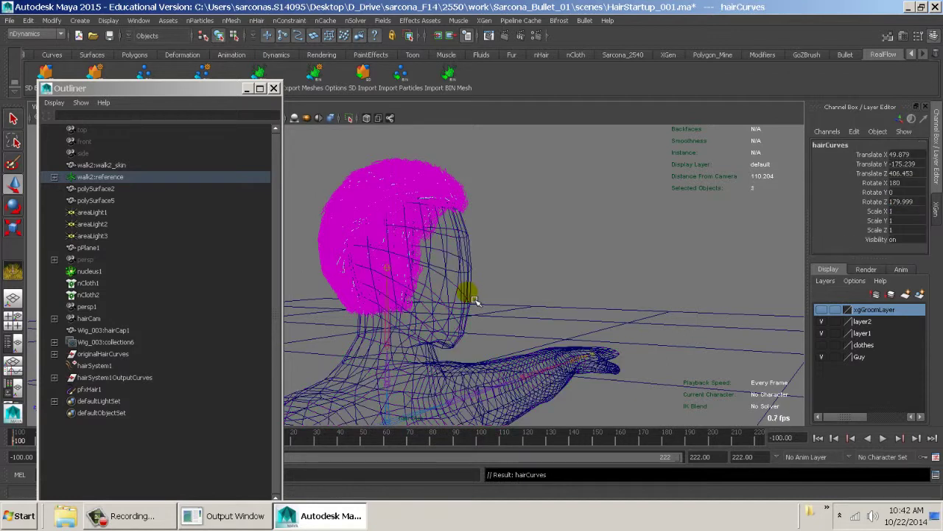
click(273, 88)
click(508, 186)
key(5)
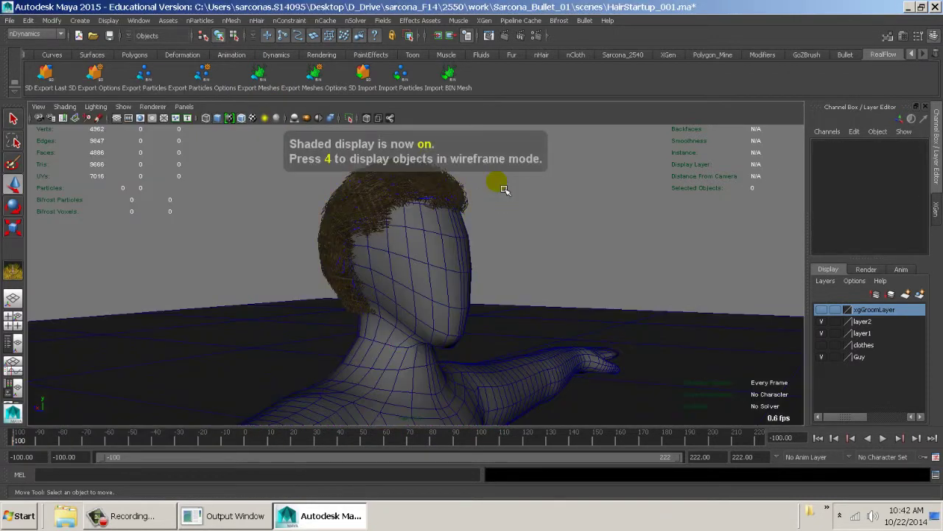
Step: Start playing the hair simulation and add the hair cap mesh on the skull to the display layer layer2
key(alt+v)
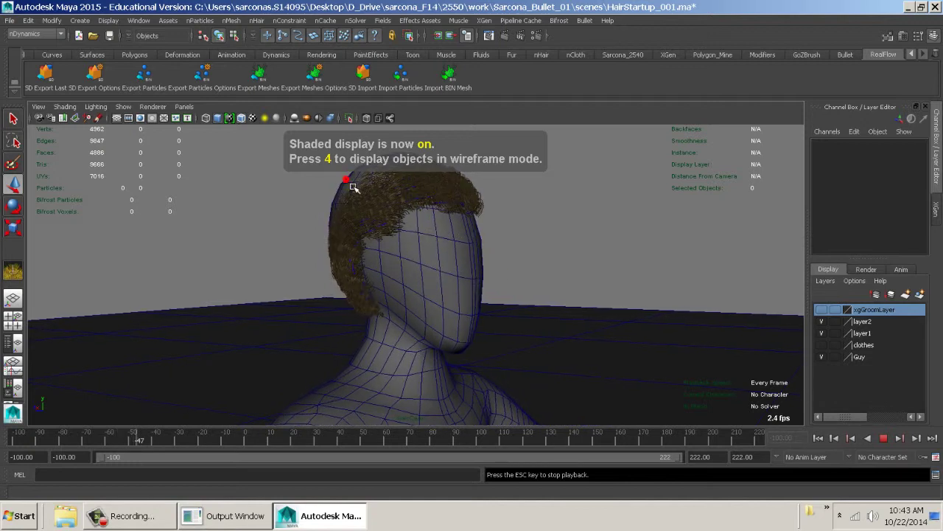
click(352, 187)
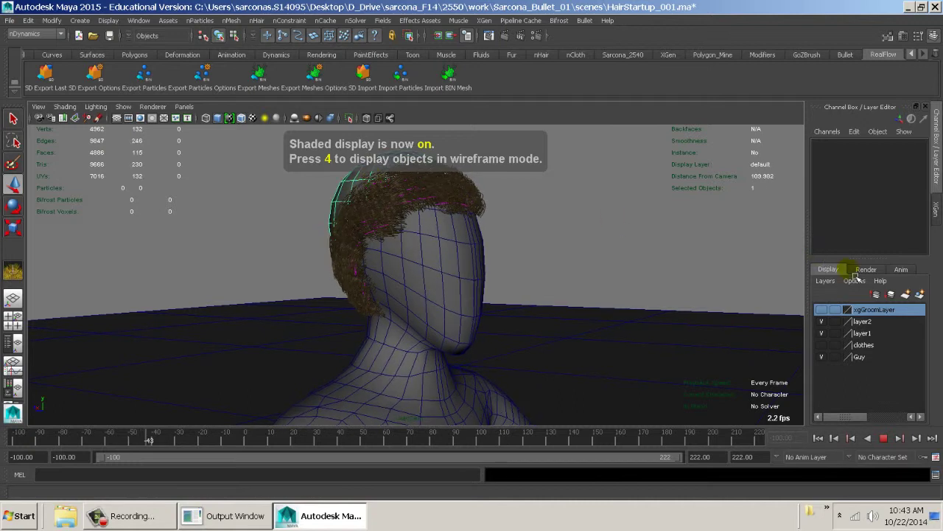
click(860, 322)
right_click(860, 322)
click(865, 348)
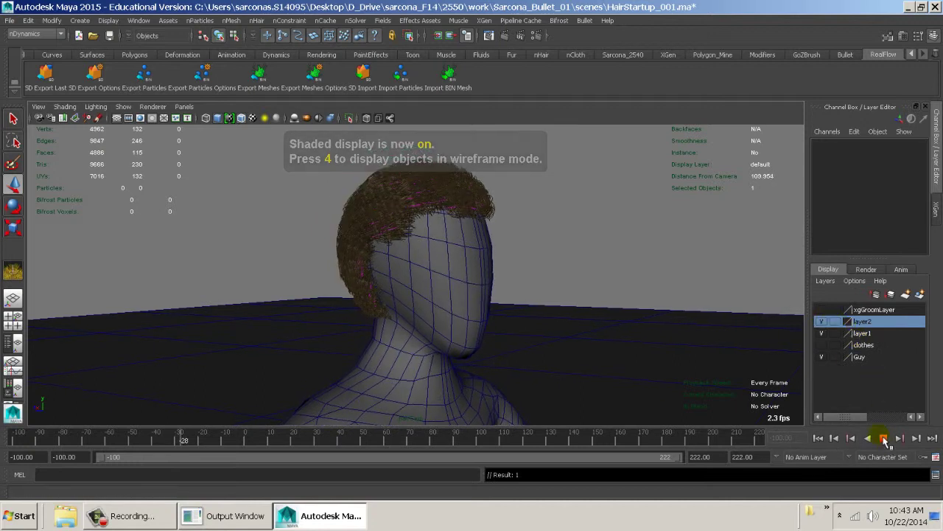
Step: Deselect everything, watch the hair follow the head up to frame 23, stop playback and rewind to frame -100
click(724, 269)
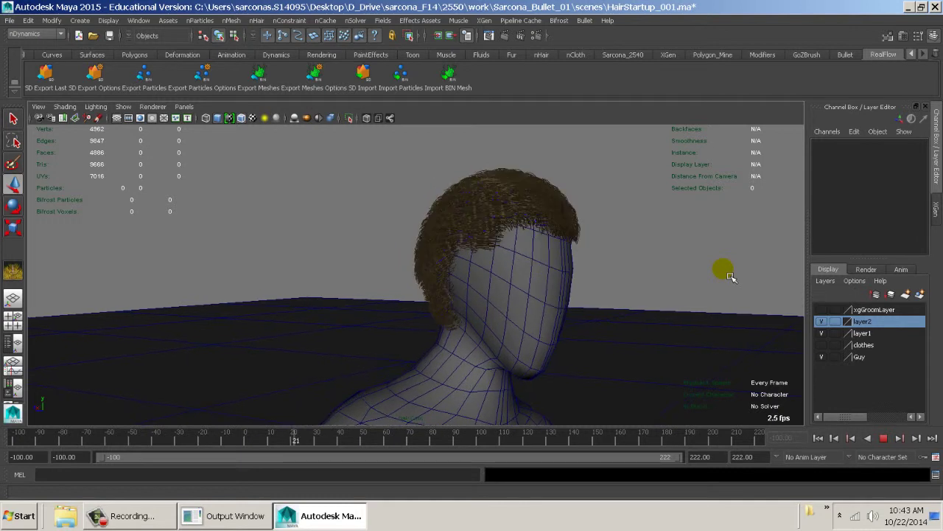
key(Escape)
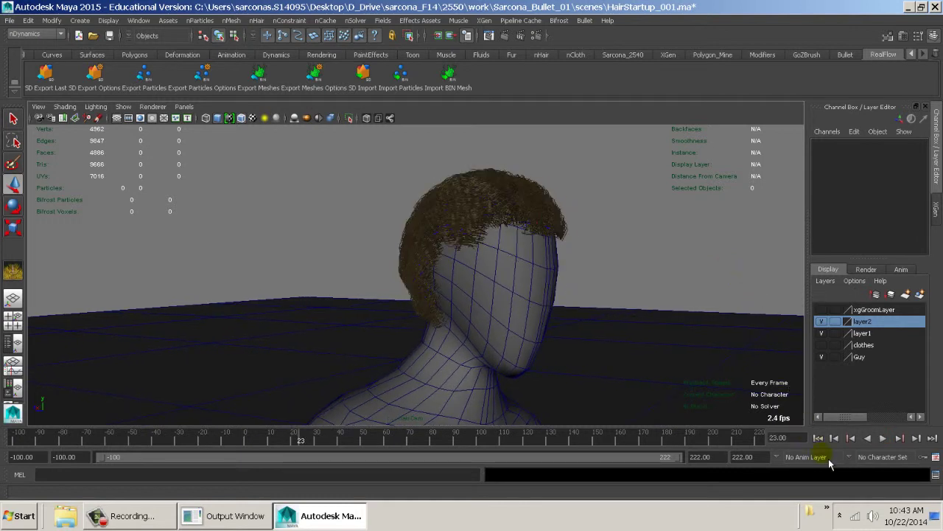
click(818, 438)
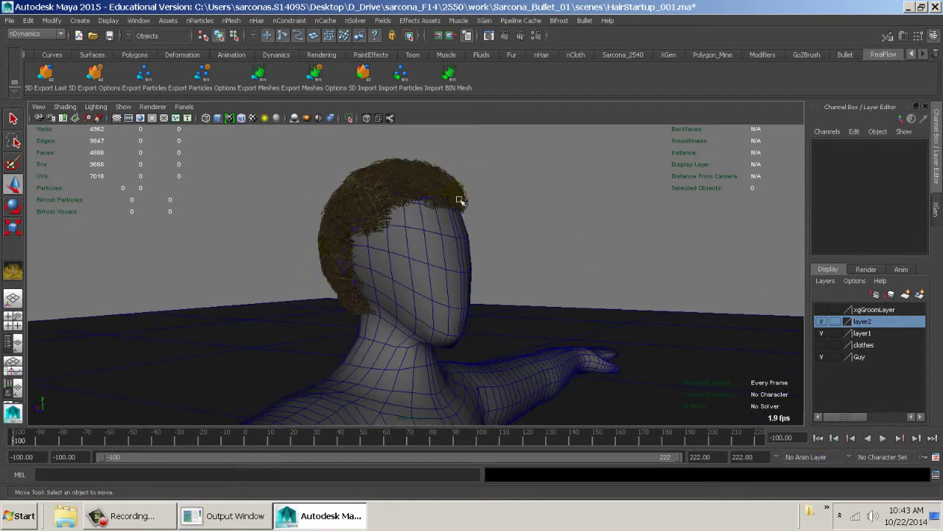
Step: Open the Outliner, select a guide curve on top of the head and examine the follicles in its hierarchy
click(138, 20)
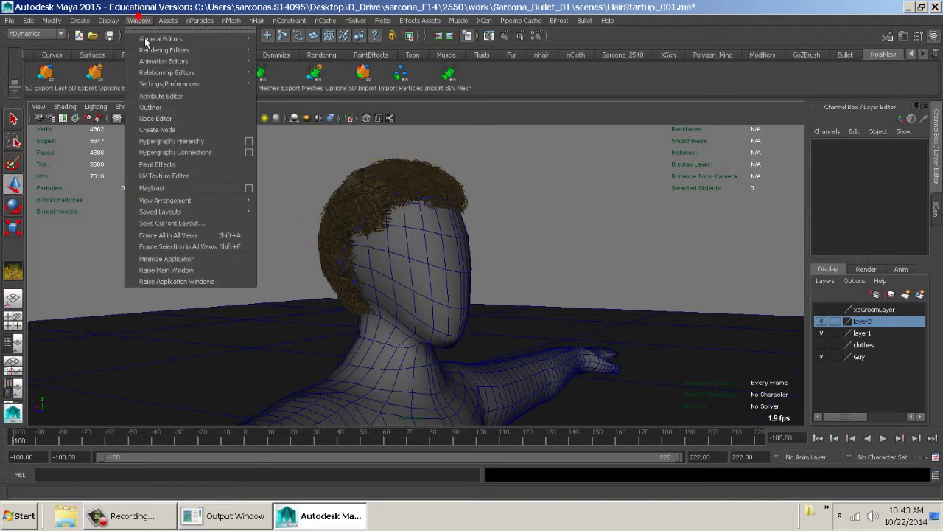
click(152, 112)
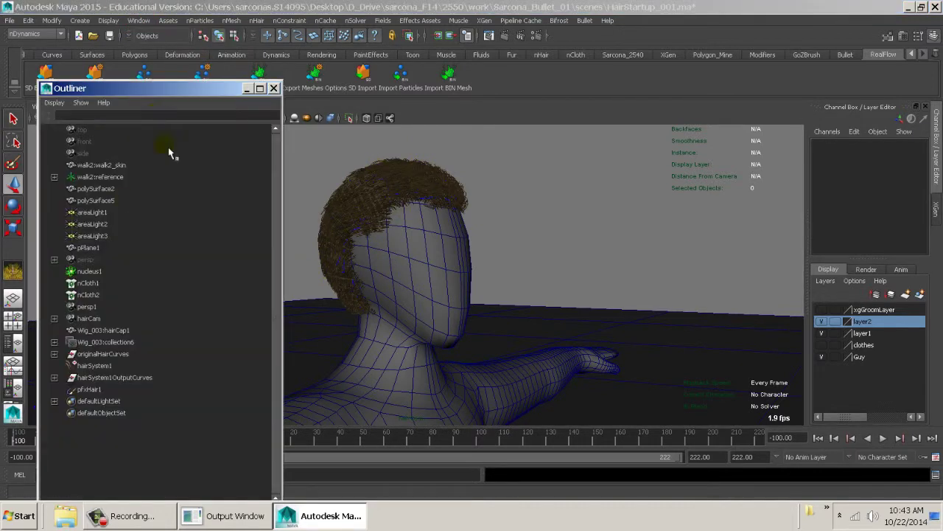
click(373, 210)
click(379, 178)
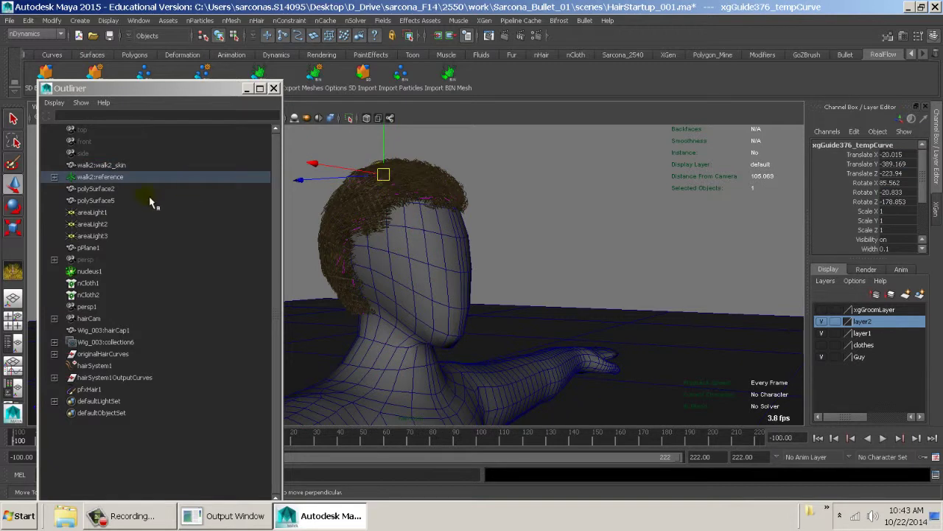
key(f)
scroll(257, 251, down, 5)
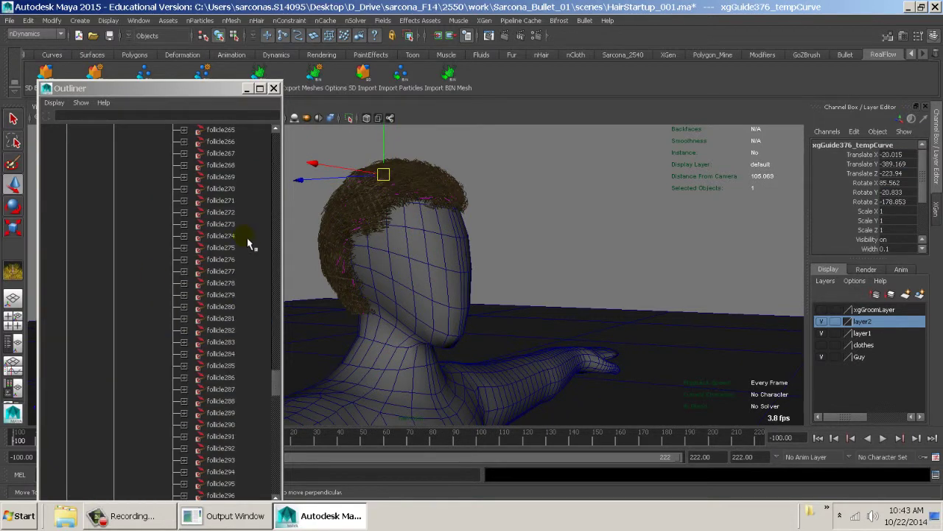
scroll(248, 242, up, 15)
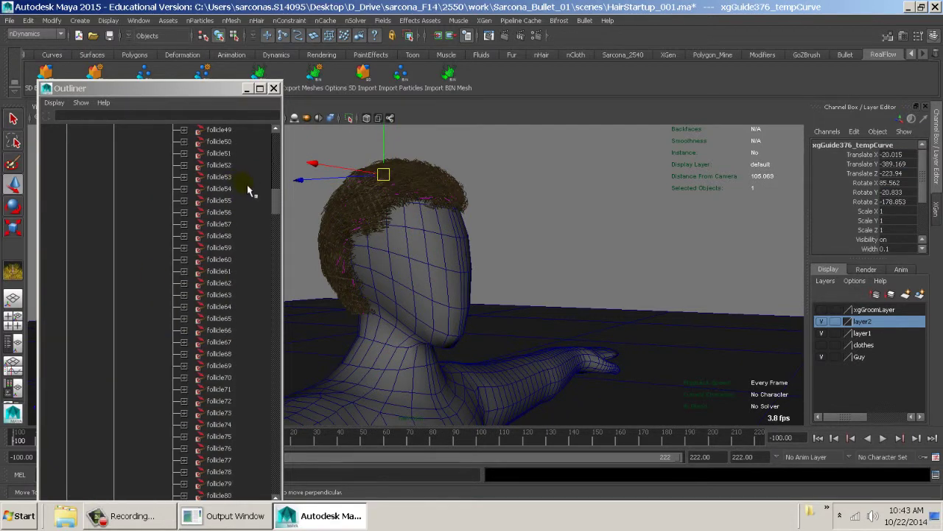
Step: Browse the follicles to the end of the hairCurves group, select follicle388 and collapse follicle376
scroll(243, 182, up, 5)
scroll(240, 220, down, 10)
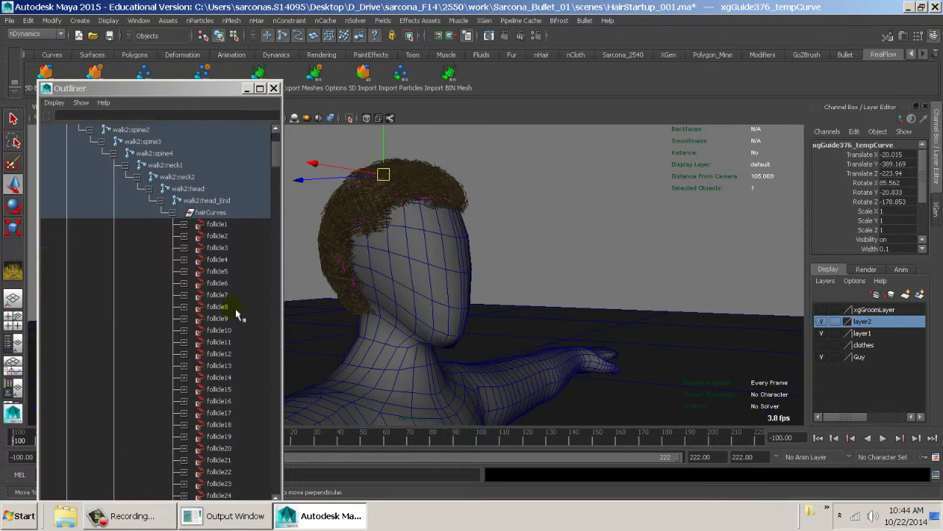
scroll(240, 275, down, 4)
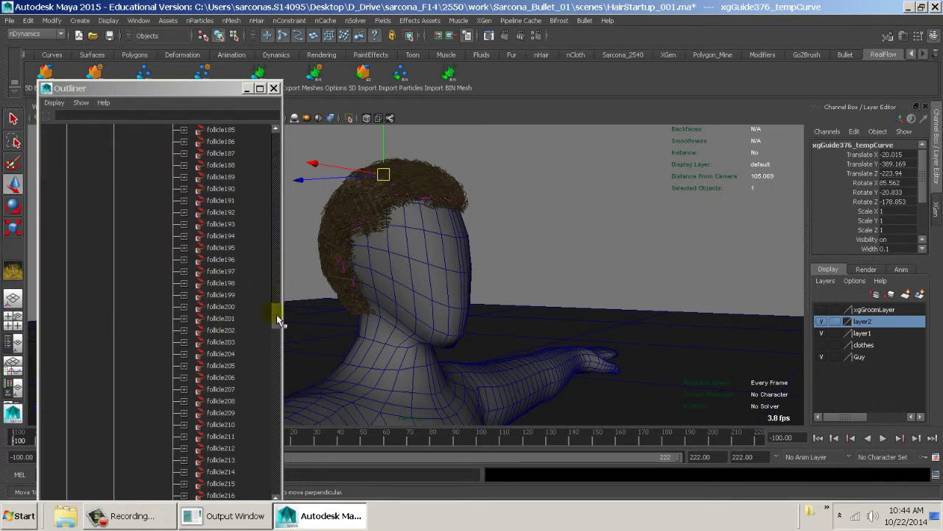
drag(278, 318, 263, 480)
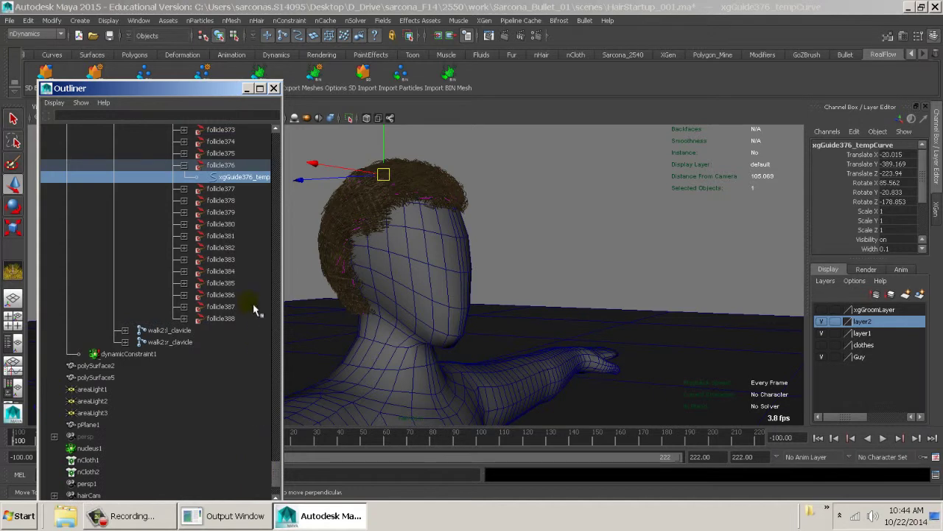
click(230, 318)
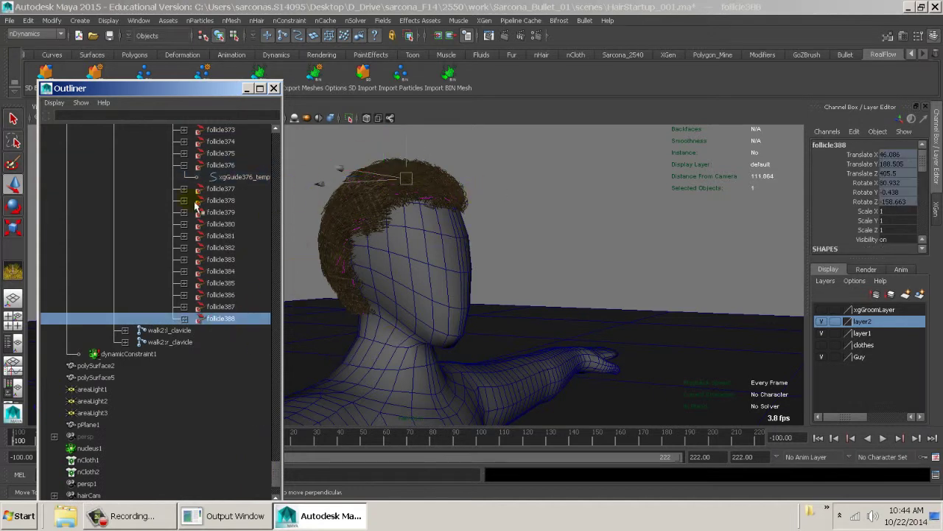
click(184, 165)
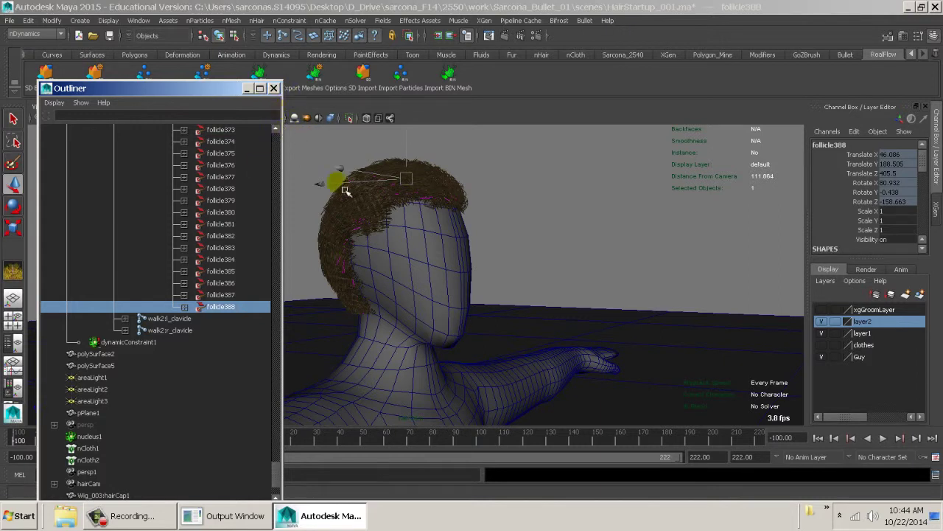
Step: Trace the hierarchy from walk2:reference through walk2:spine1 to walk2:head_End and select the collapsed hairCurves group
scroll(233, 180, up, 15)
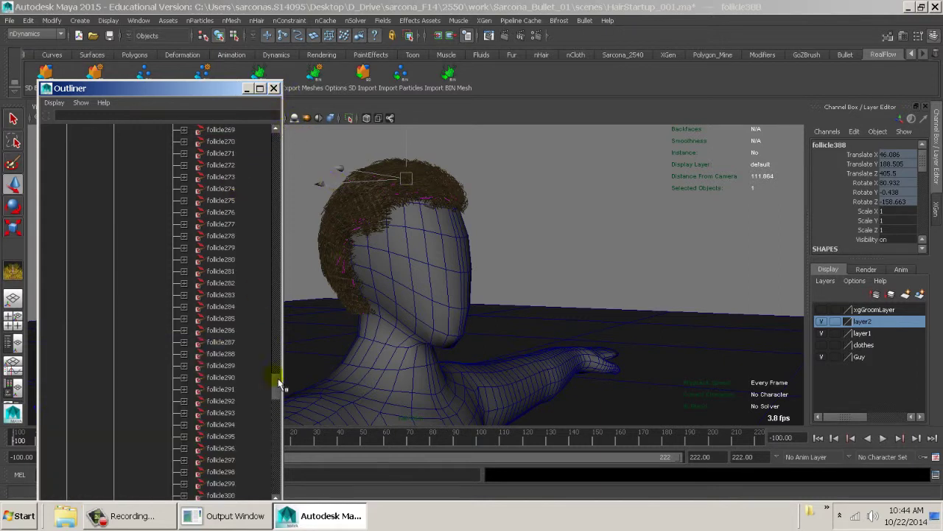
drag(279, 384, 277, 141)
click(55, 178)
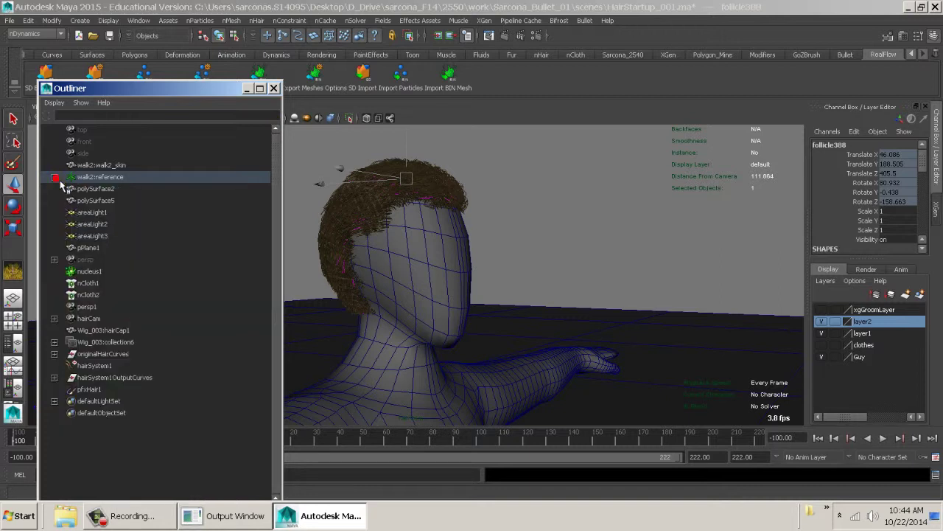
click(87, 181)
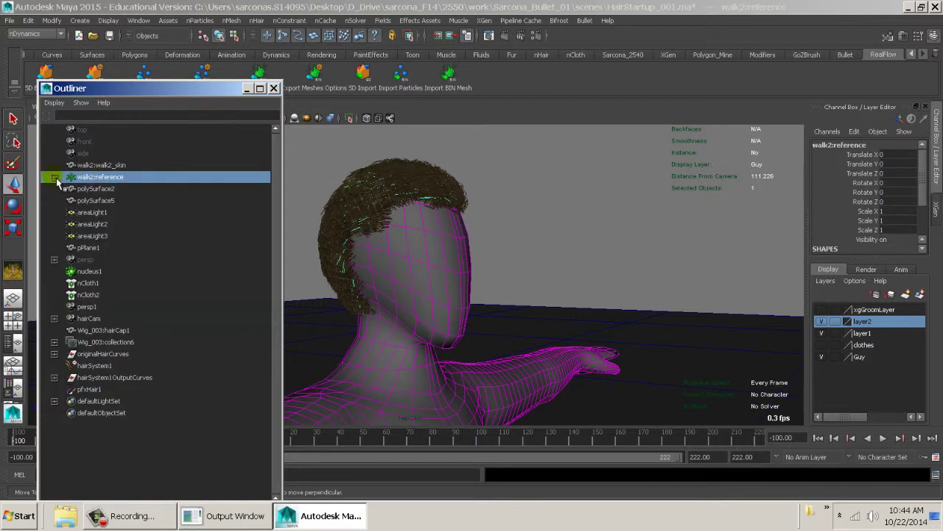
click(54, 178)
click(77, 224)
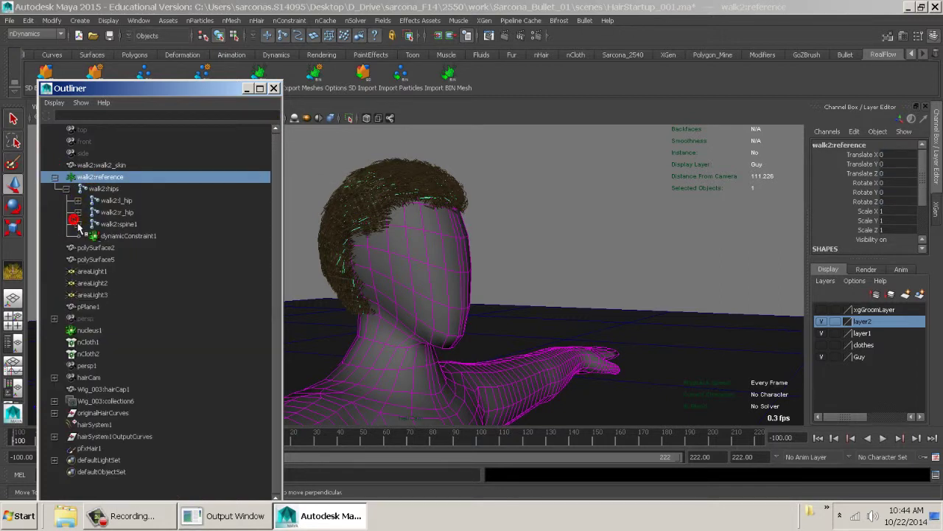
click(86, 224)
click(78, 224)
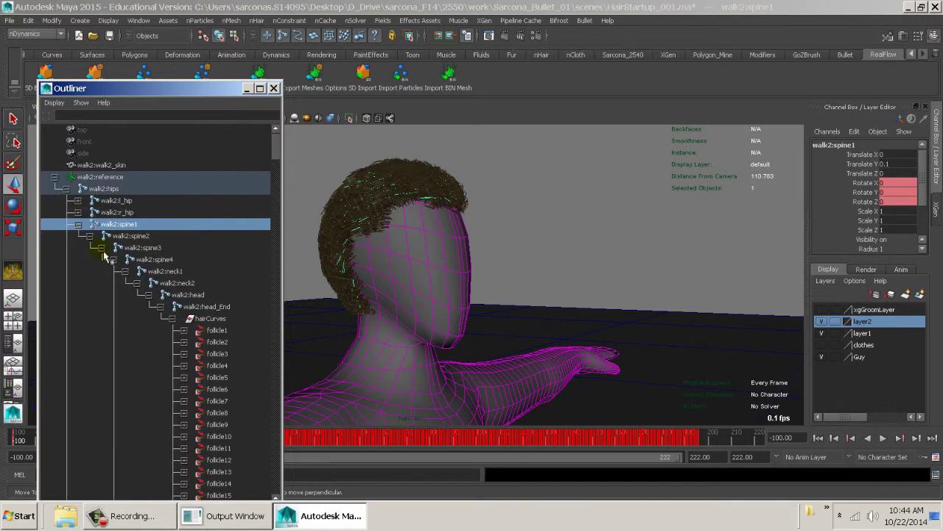
click(89, 237)
click(90, 236)
click(171, 319)
click(204, 319)
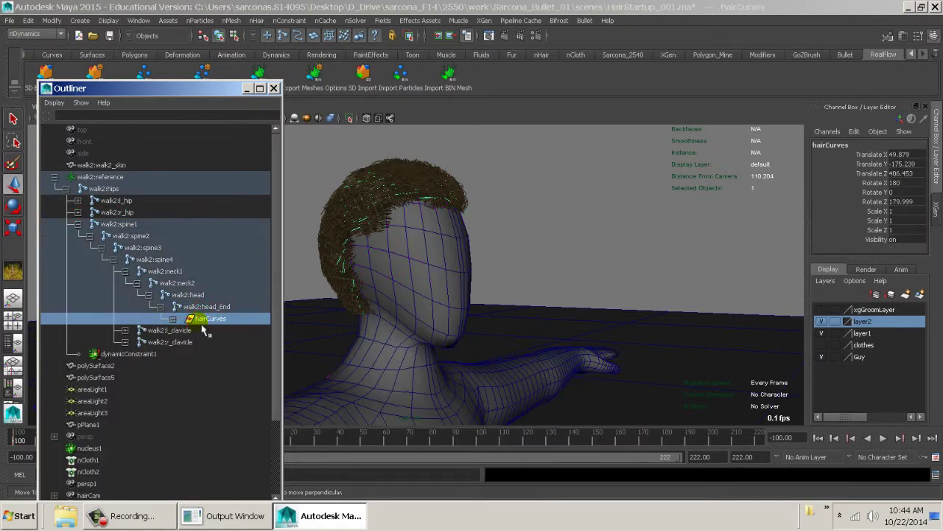
Step: Expand the hairCurves group and select follicle1, follicle5, follicle10, follicle14 and follicle17 together
click(172, 318)
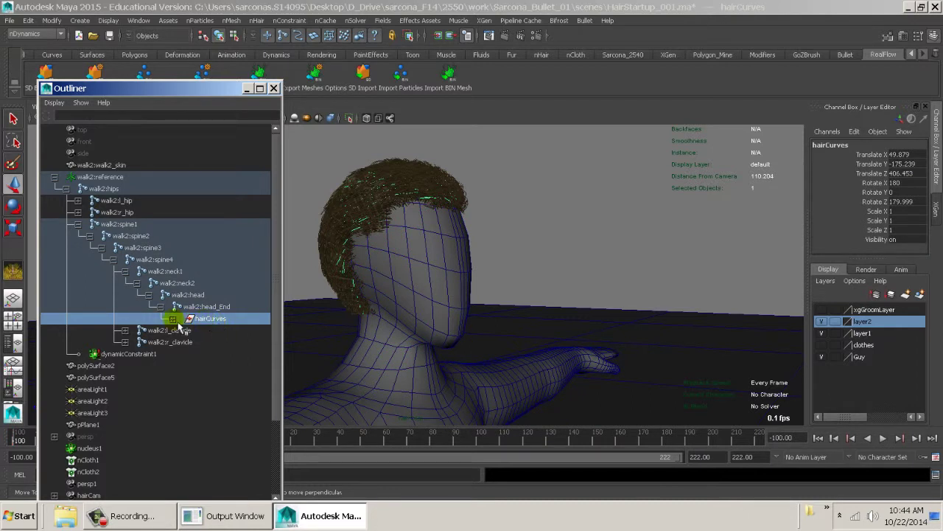
click(274, 302)
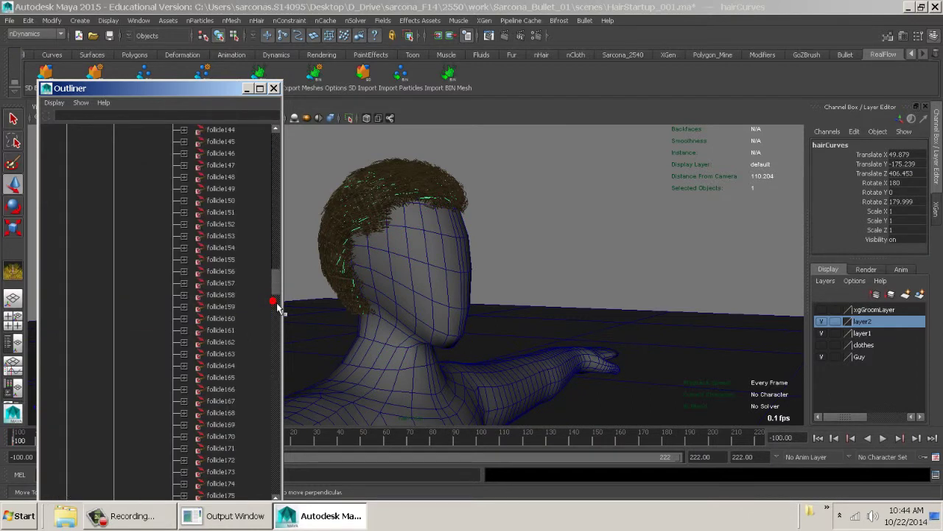
drag(279, 266, 248, 195)
scroll(248, 195, down, 3)
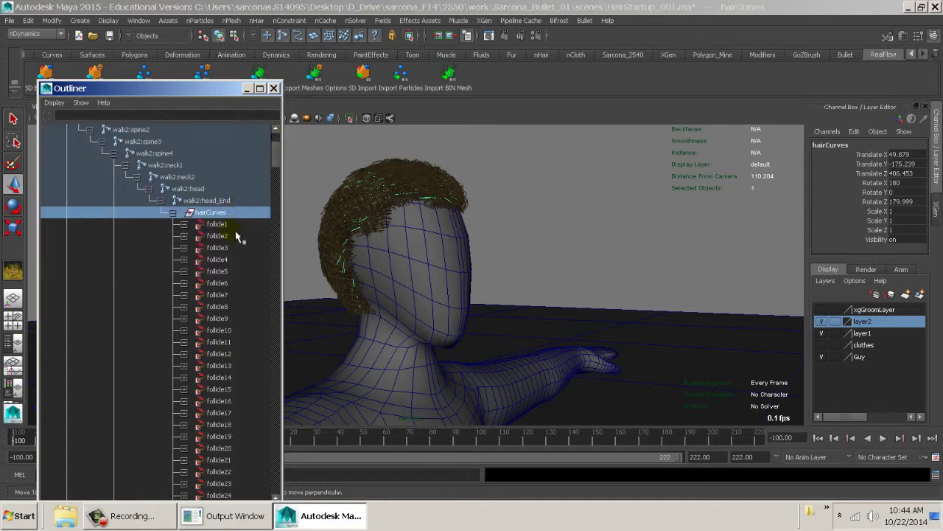
click(222, 224)
ctrl+click(221, 271)
ctrl+click(221, 330)
ctrl+click(221, 377)
ctrl+click(225, 414)
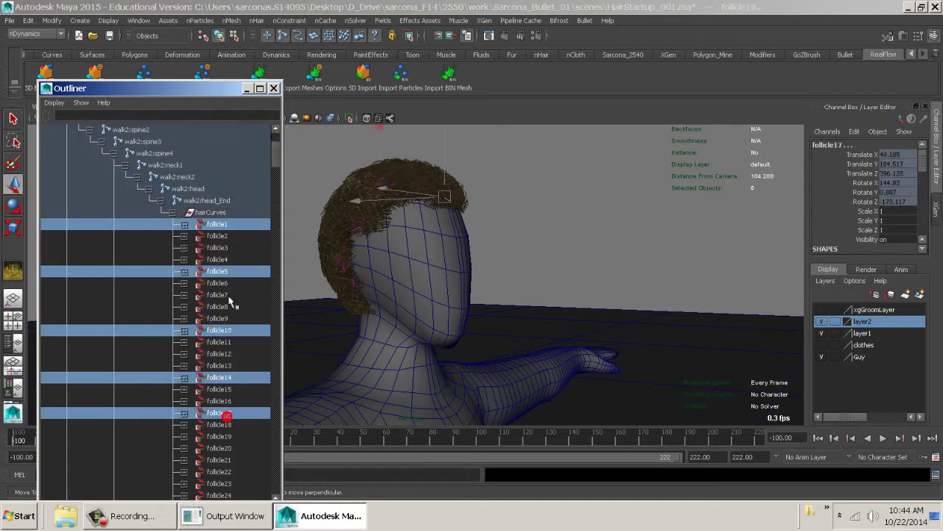
Step: Add follicles 22, 26, 32, 35, 39, 45 and 49 to the selection
scroll(230, 299, down, 6)
ctrl+click(221, 283)
ctrl+click(221, 331)
ctrl+click(221, 401)
ctrl+click(221, 435)
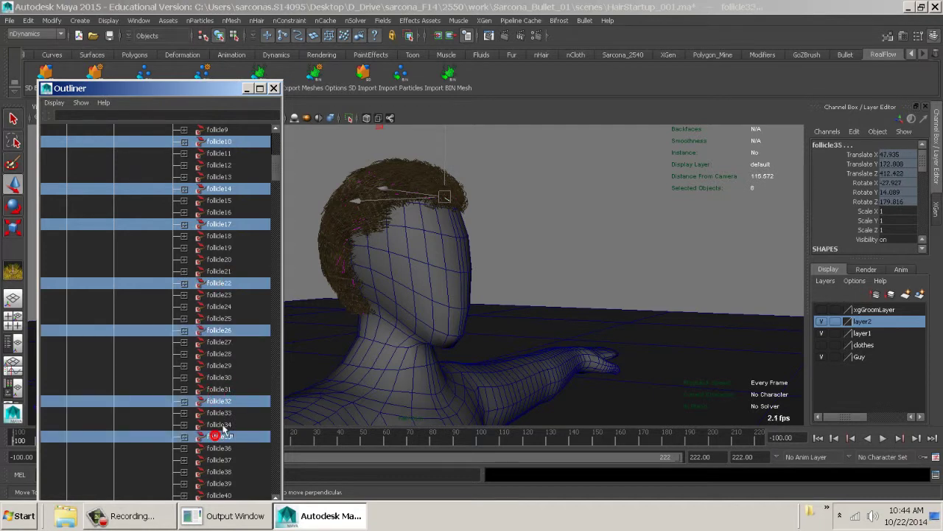
scroll(226, 369, down, 6)
ctrl+click(222, 294)
ctrl+click(221, 365)
ctrl+click(224, 412)
scroll(232, 339, down, 3)
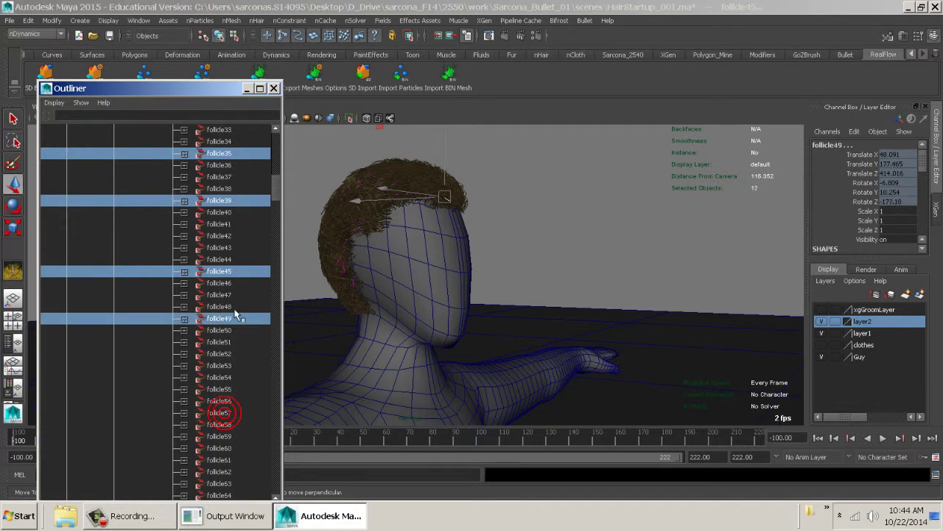
Step: Add follicles 53, 57, 61, 65, 69, 73, 77 and 80 to the selection
scroll(236, 314, down, 6)
ctrl+click(222, 223)
ctrl+click(221, 176)
ctrl+click(222, 270)
ctrl+click(221, 318)
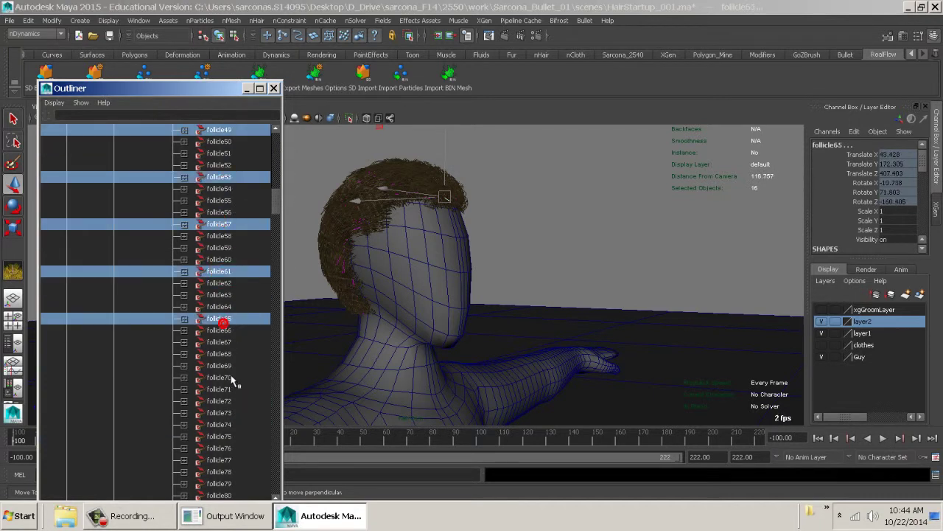
ctrl+click(222, 365)
ctrl+click(222, 412)
ctrl+click(221, 459)
scroll(250, 317, down, 12)
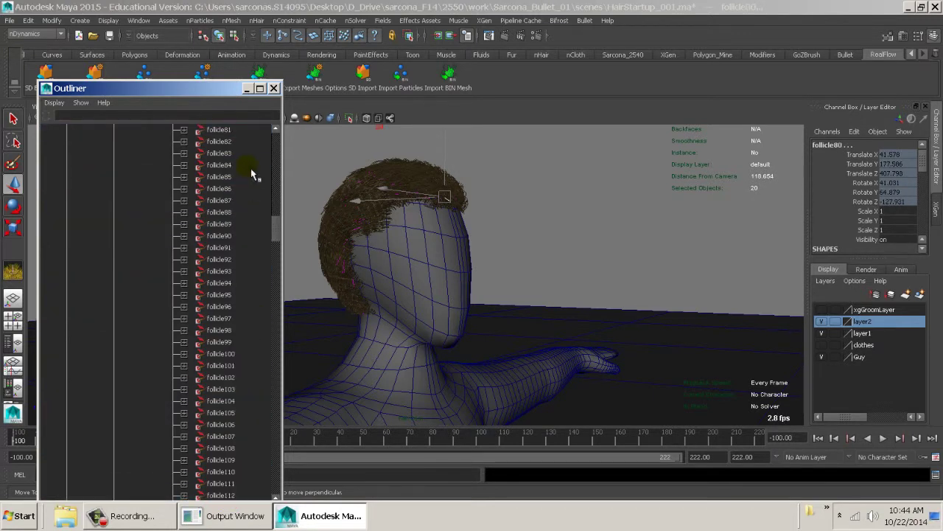
Step: Extend the selection with follicles 84, 89, 94, 98, 103 and 106, plus three more spaced follicles up to follicle122
ctrl+click(248, 165)
ctrl+click(246, 224)
ctrl+click(240, 283)
ctrl+click(237, 330)
ctrl+click(237, 389)
ctrl+click(233, 424)
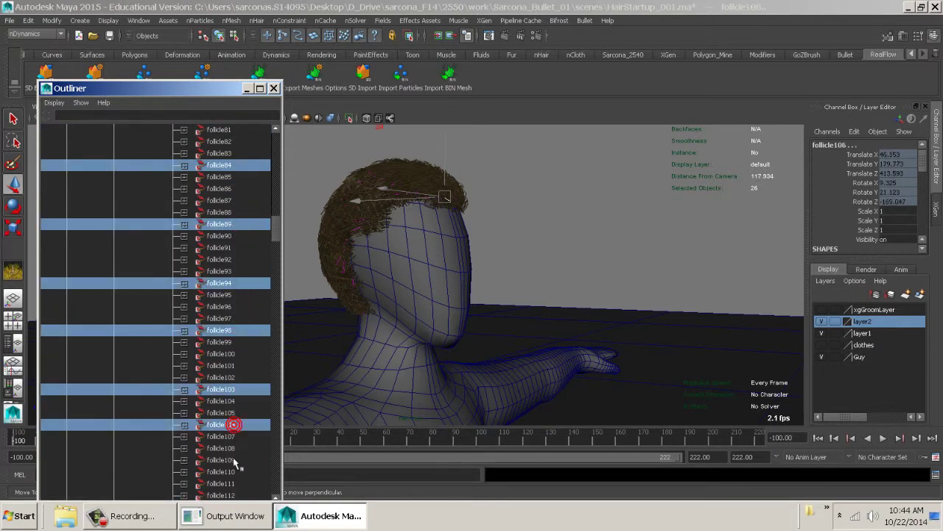
scroll(246, 331, down, 5)
ctrl+click(236, 229)
ctrl+click(234, 338)
ctrl+click(219, 427)
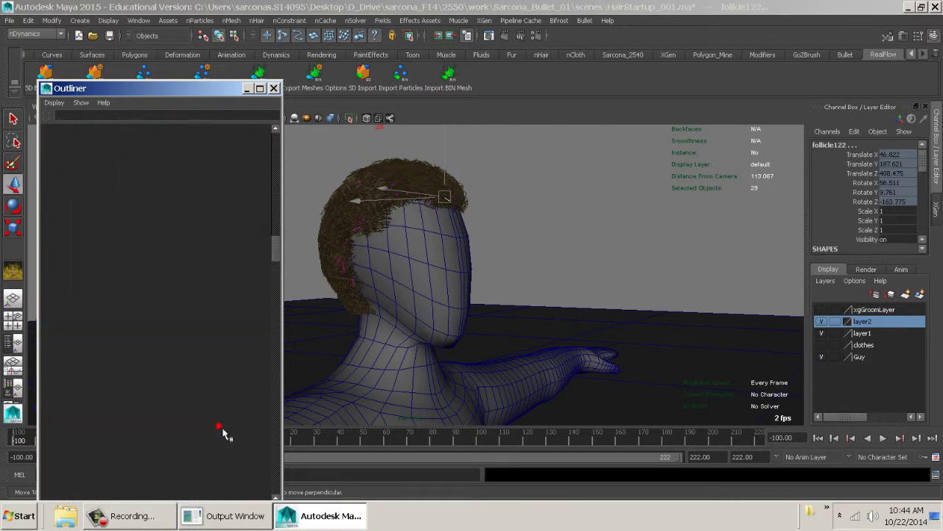
Step: Add follicles 130, 134, 137, 145, 150, 157, 163 and 169 to the selection
scroll(224, 433, down, 3)
ctrl+click(221, 141)
ctrl+click(221, 188)
ctrl+click(221, 223)
ctrl+click(218, 318)
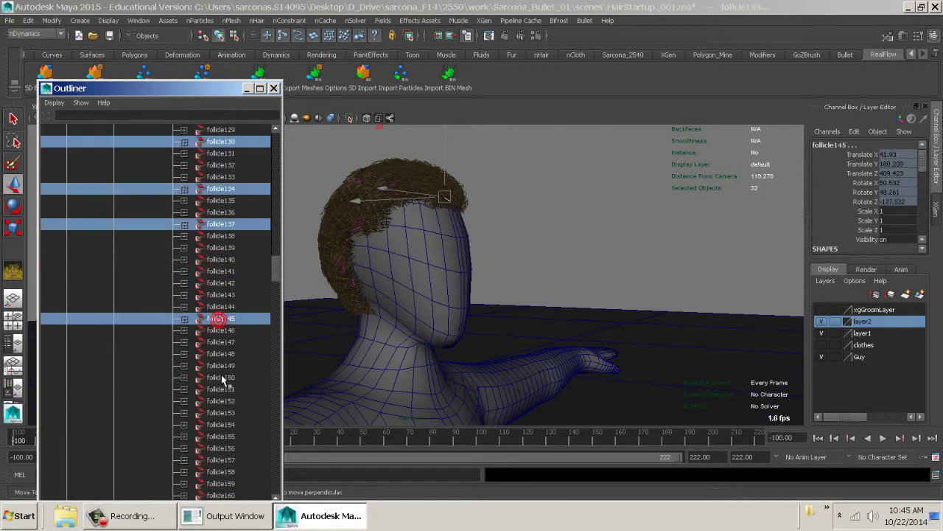
ctrl+click(221, 377)
ctrl+click(220, 458)
scroll(239, 295, down, 8)
ctrl+click(228, 247)
ctrl+click(236, 319)
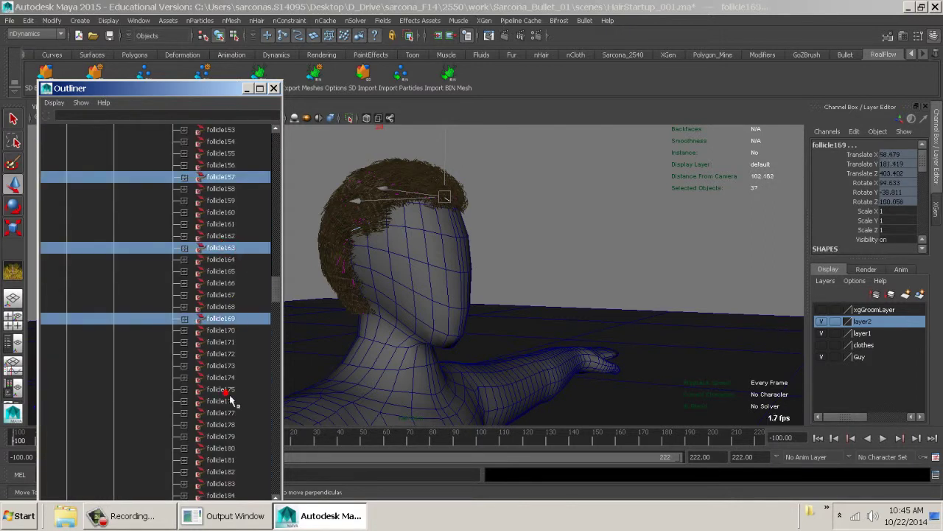
Step: Extend the selection with spaced follicles from follicle175 to follicle223, including 184, 197 and 218
ctrl+click(231, 401)
ctrl+click(227, 449)
ctrl+click(233, 495)
scroll(235, 442, down, 13)
ctrl+click(238, 177)
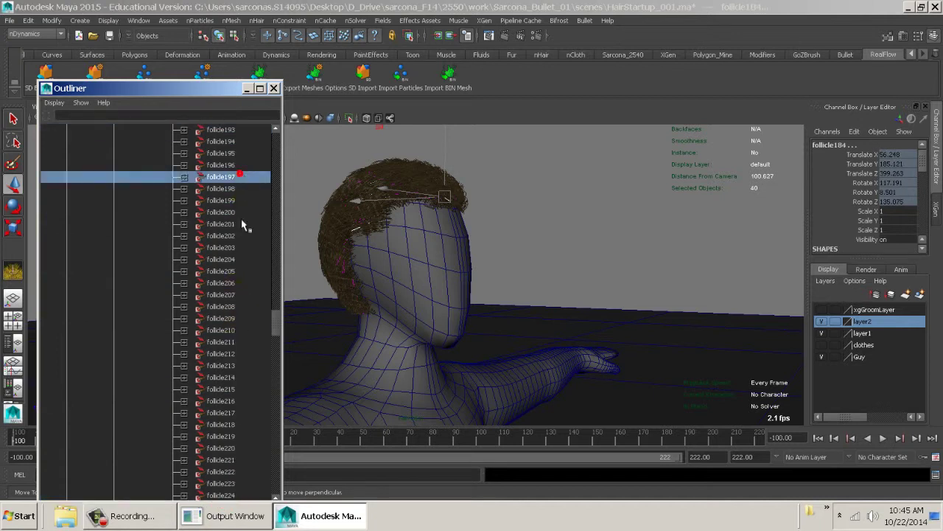
ctrl+click(238, 329)
ctrl+click(237, 425)
ctrl+click(240, 482)
scroll(240, 317, down, 8)
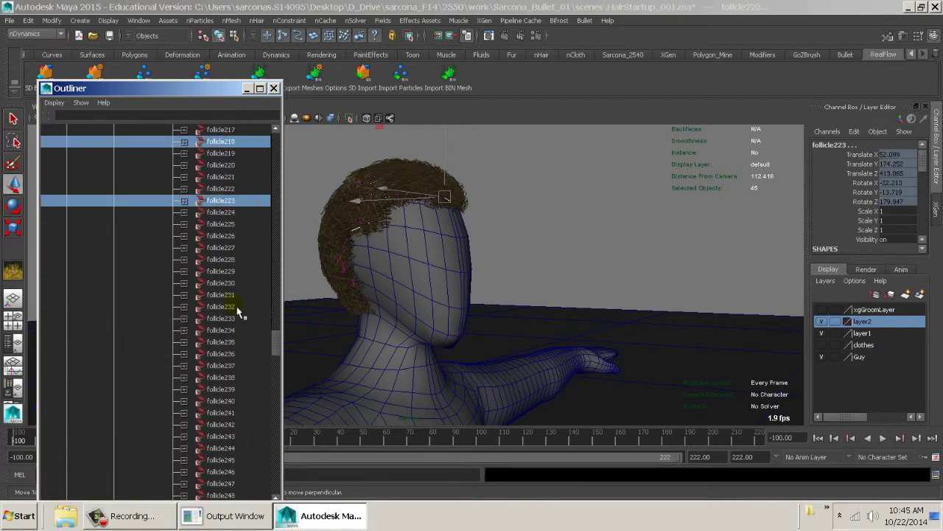
Step: Add follicles 227, 233, 240, 246, 253, 263 and 266 to the selection
ctrl+click(238, 247)
ctrl+click(237, 319)
ctrl+click(225, 401)
ctrl+click(232, 472)
scroll(225, 313, down, 5)
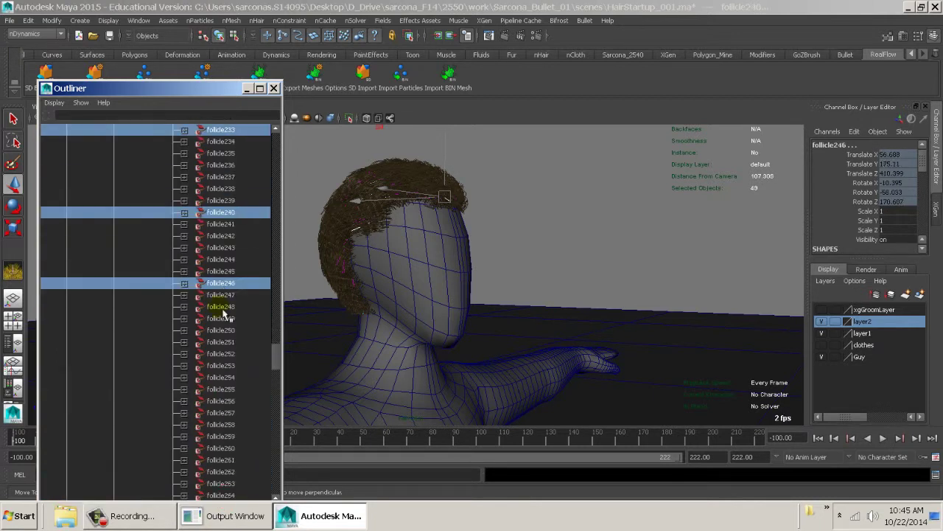
scroll(223, 313, down, 3)
ctrl+click(236, 271)
ctrl+click(235, 389)
ctrl+click(222, 424)
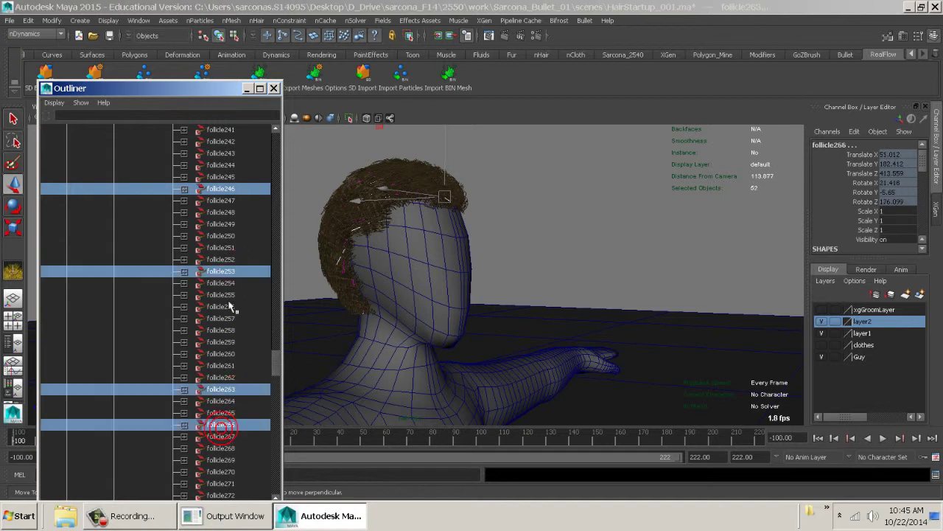
Step: Add follicles 279, 284, 290, 296, 301, 308, 316, 322 and 327 to the selection
scroll(230, 305, down, 10)
ctrl+click(234, 200)
ctrl+click(236, 259)
ctrl+click(222, 329)
ctrl+click(230, 400)
ctrl+click(226, 460)
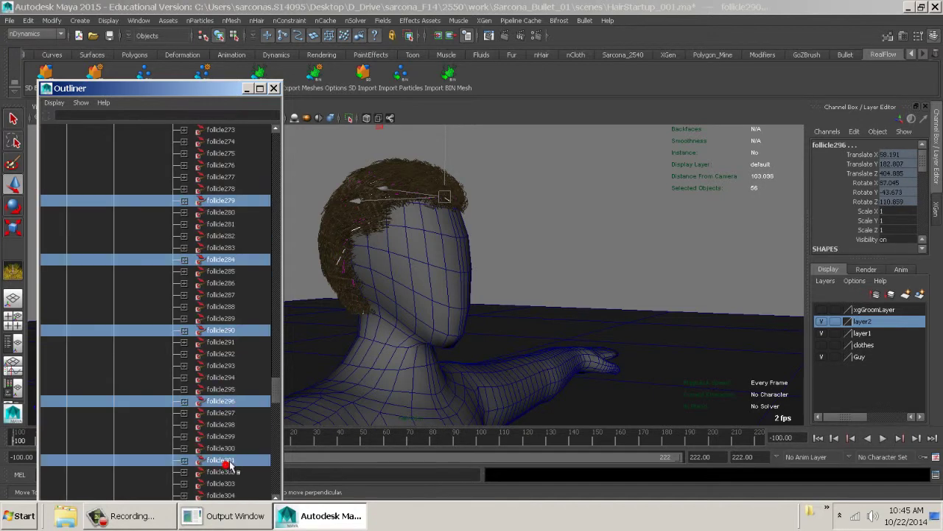
scroll(232, 463, down, 8)
ctrl+click(236, 260)
ctrl+click(236, 354)
ctrl+click(234, 425)
ctrl+click(230, 483)
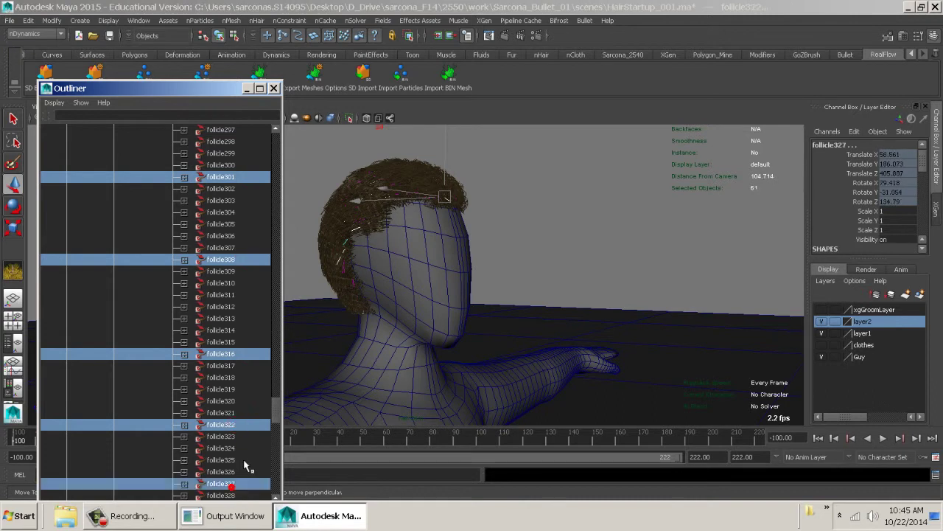
Step: Extend the selection to the end of the group with follicles 334, 339, 344, 349, 363, 367, 375, 381 and 384
scroll(247, 466, down, 8)
ctrl+click(245, 284)
ctrl+click(244, 342)
ctrl+click(244, 401)
ctrl+click(241, 459)
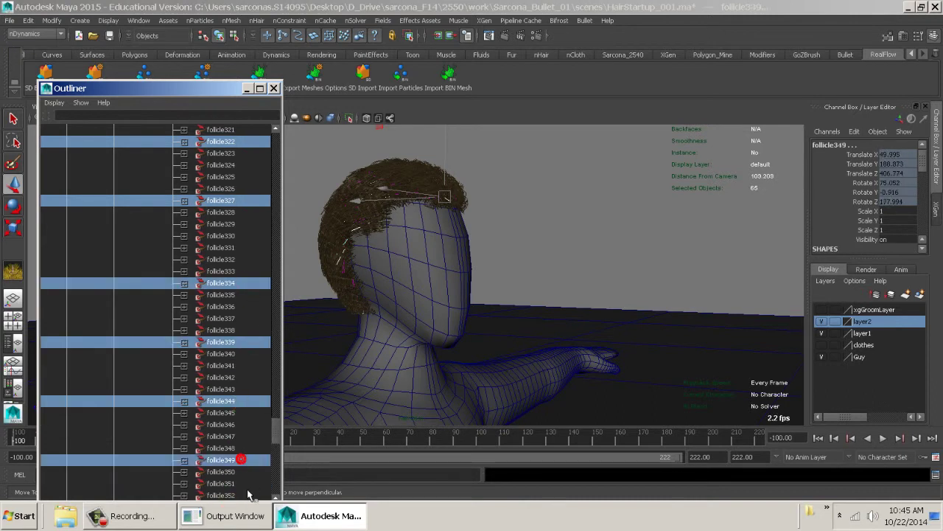
scroll(253, 437, down, 10)
ctrl+click(237, 247)
ctrl+click(239, 294)
ctrl+click(241, 388)
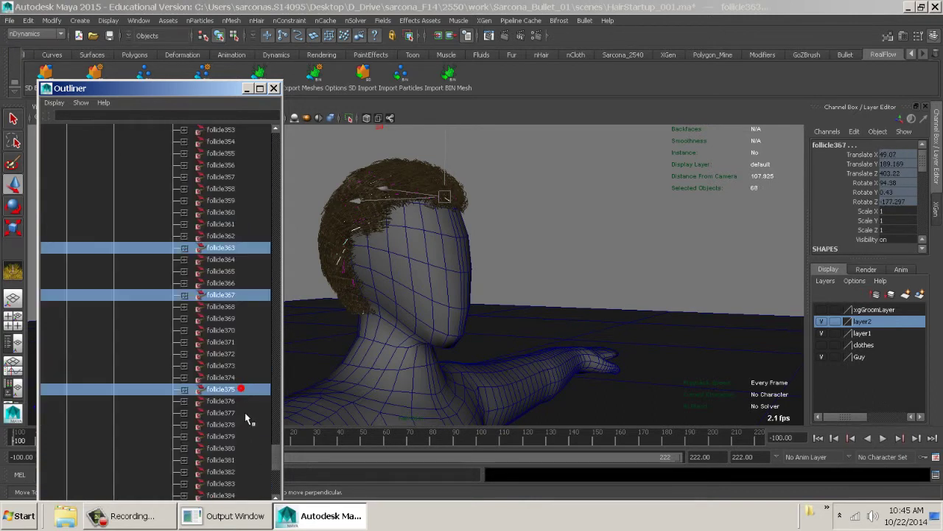
ctrl+click(238, 459)
ctrl+click(239, 494)
scroll(239, 486, down, 1)
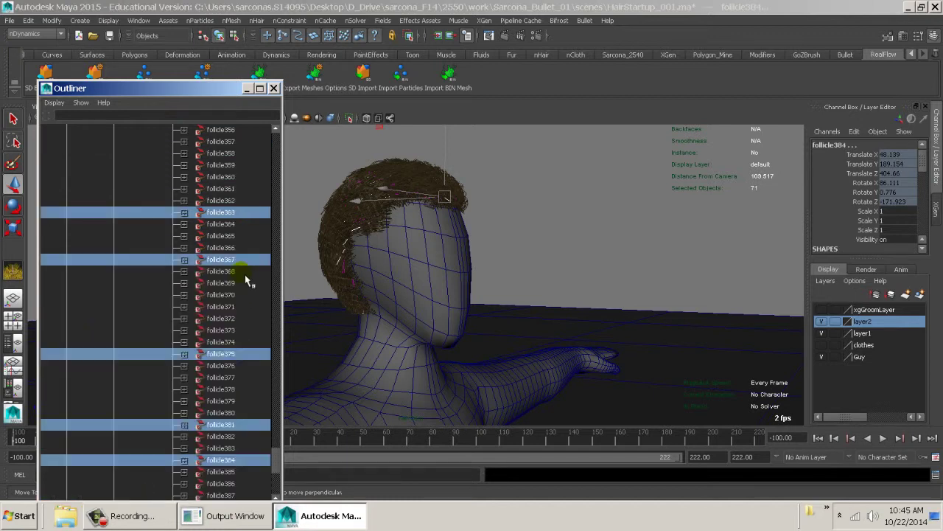
Step: Go back to the start of the follicle list and move the Outliner window to the upper-left corner of the screen
scroll(249, 277, up, 20)
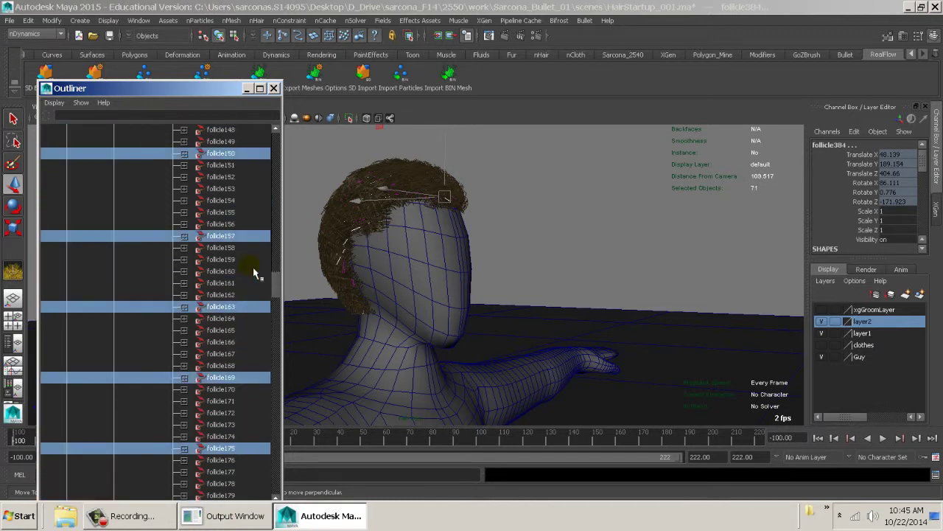
scroll(253, 273, up, 20)
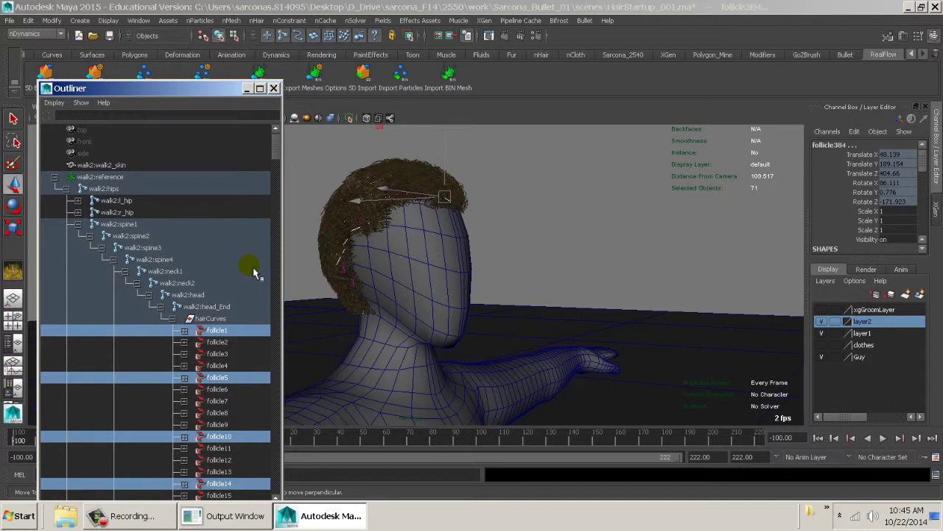
drag(225, 89, 201, 33)
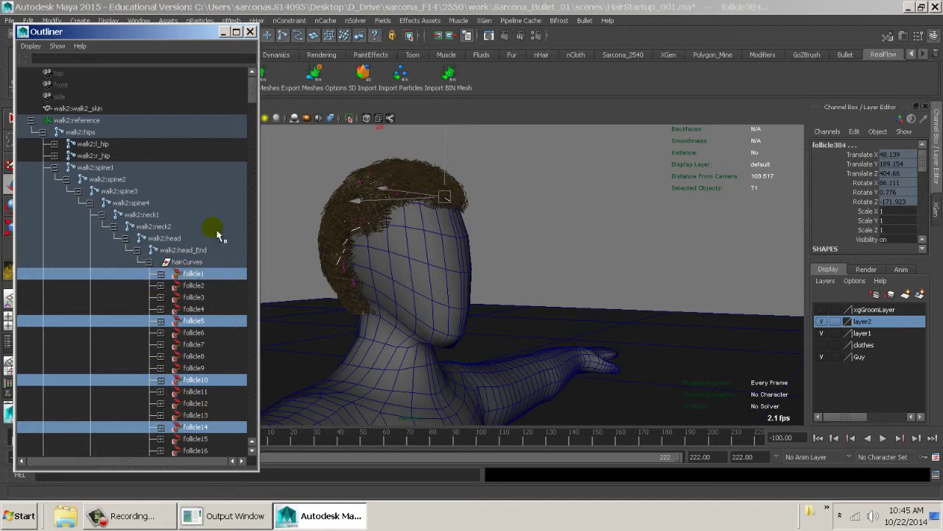
Step: Uncover the viewport from the Outliner and restrict viewport selection to follicles by disabling every other object type
drag(184, 32, 109, 97)
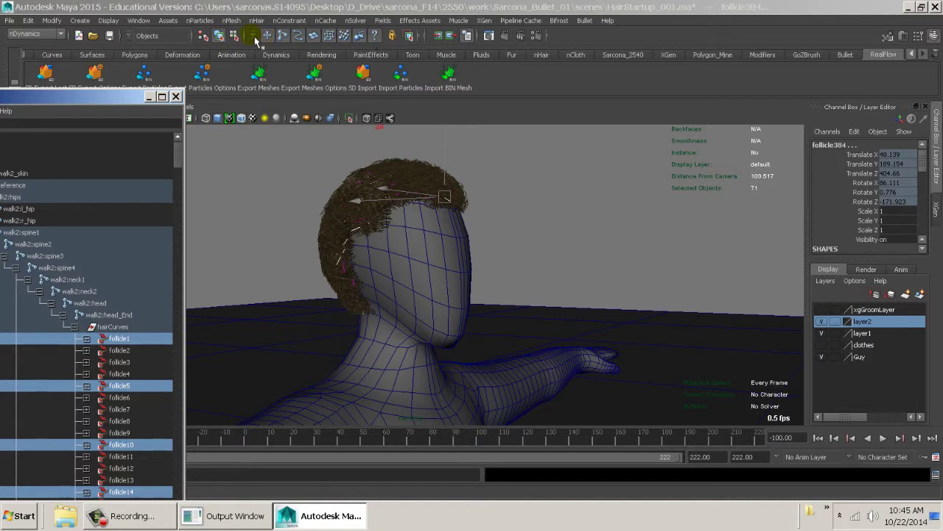
click(252, 36)
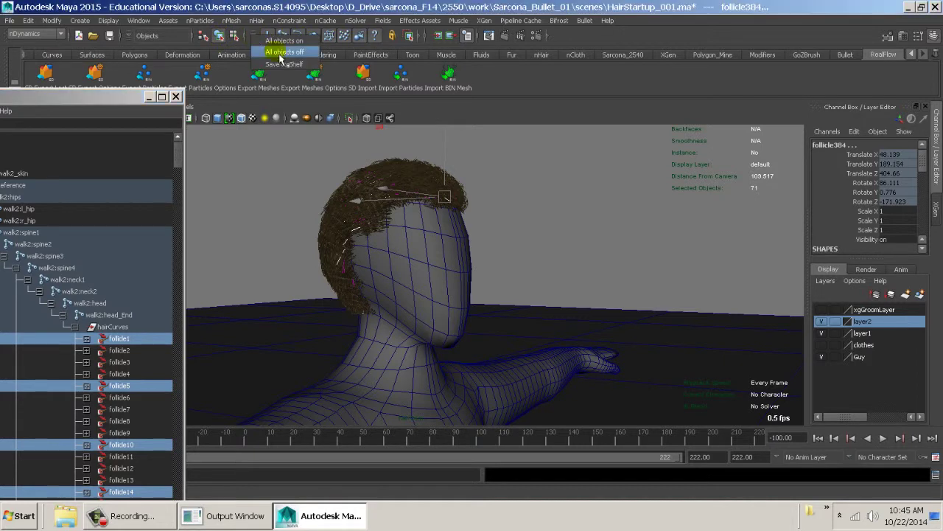
click(280, 58)
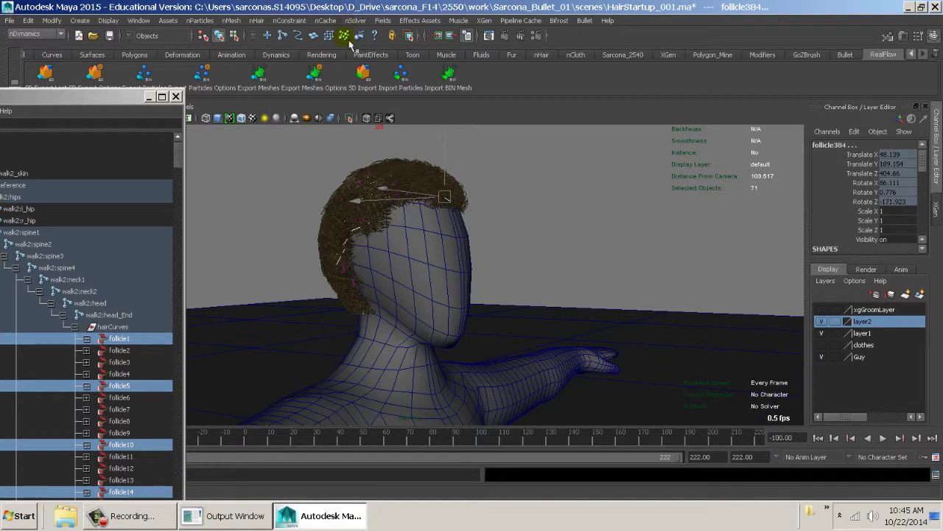
right_click(346, 36)
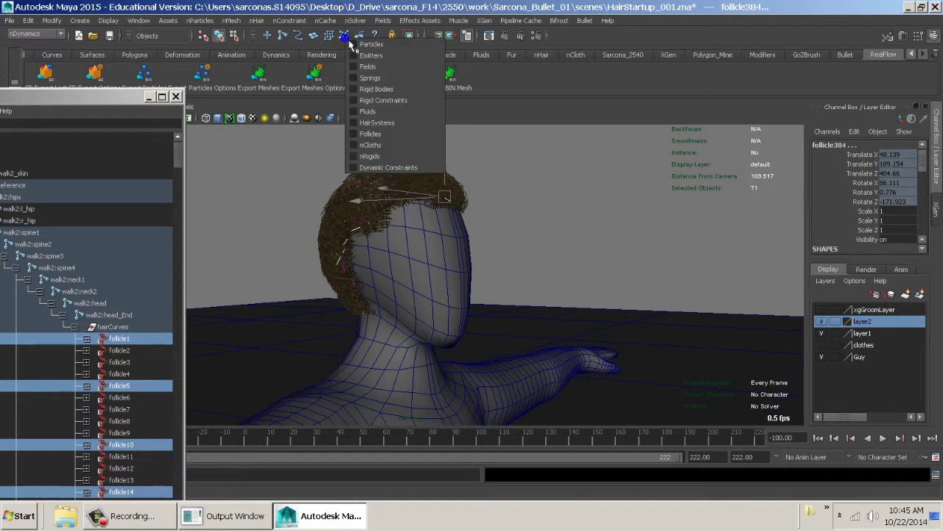
click(387, 134)
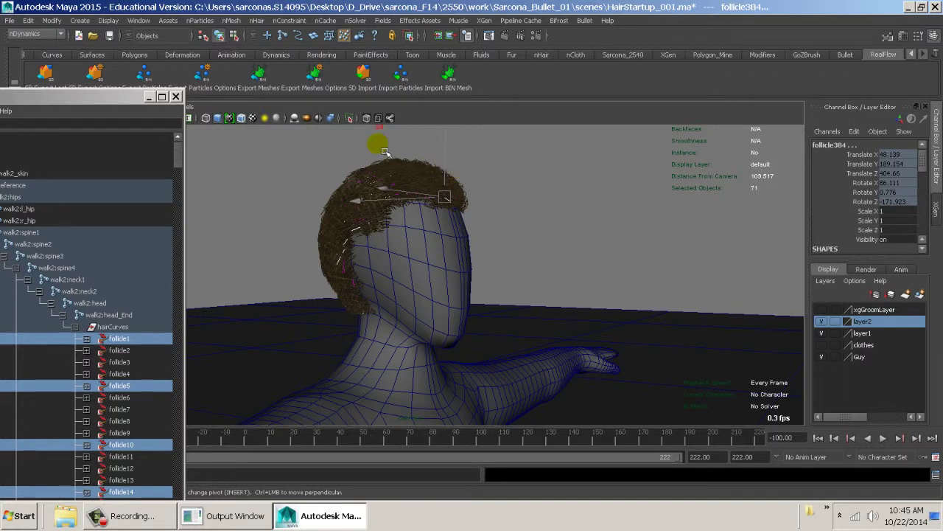
Step: Invert the follicle selection on the head and set the Simulation Method of the unsampled follicles to Passive
drag(274, 129, 549, 367)
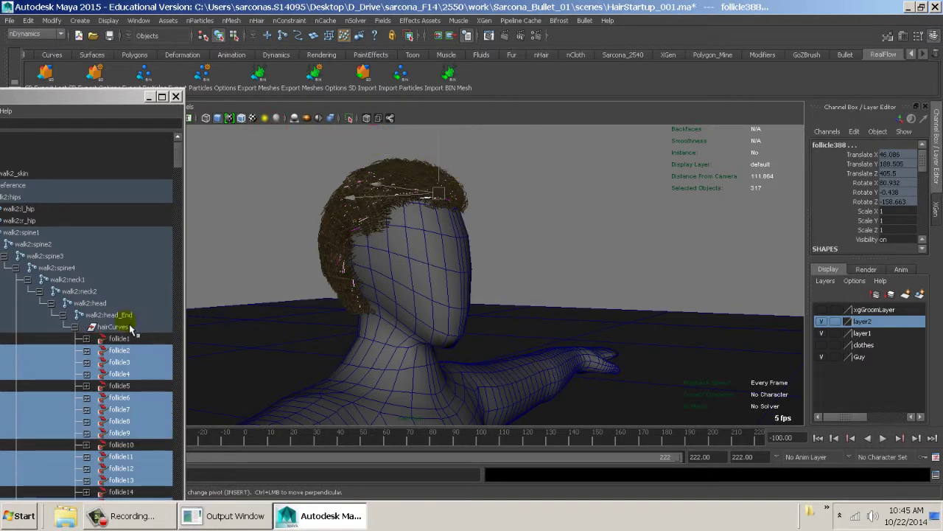
scroll(126, 327, down, 20)
scroll(158, 326, down, 20)
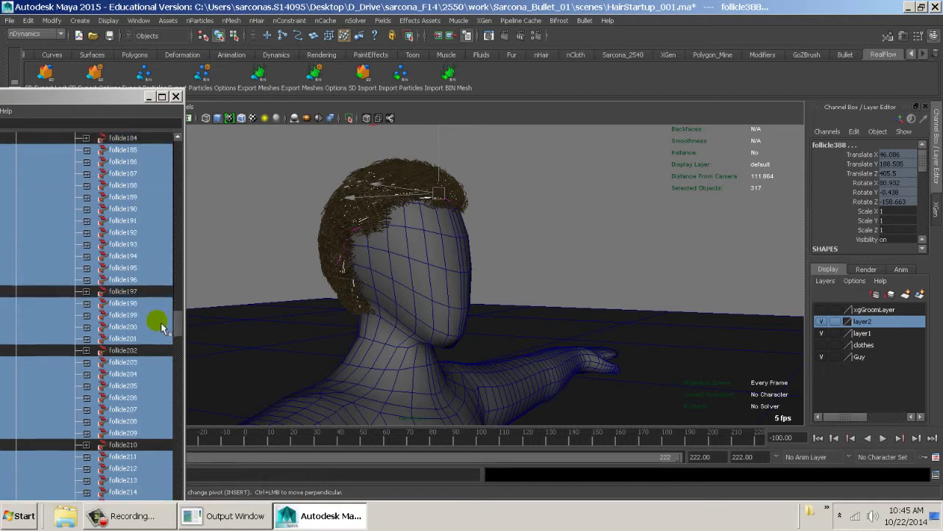
scroll(884, 225, down, 3)
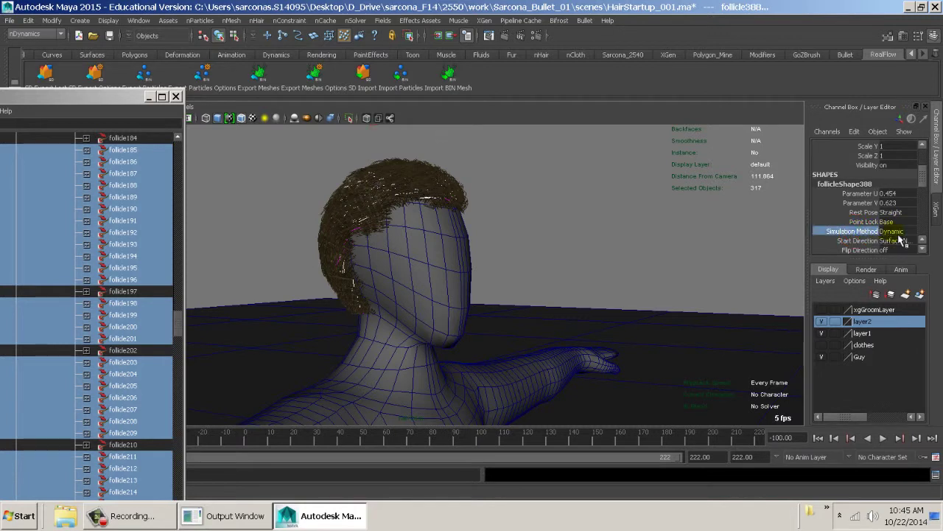
click(888, 232)
click(902, 253)
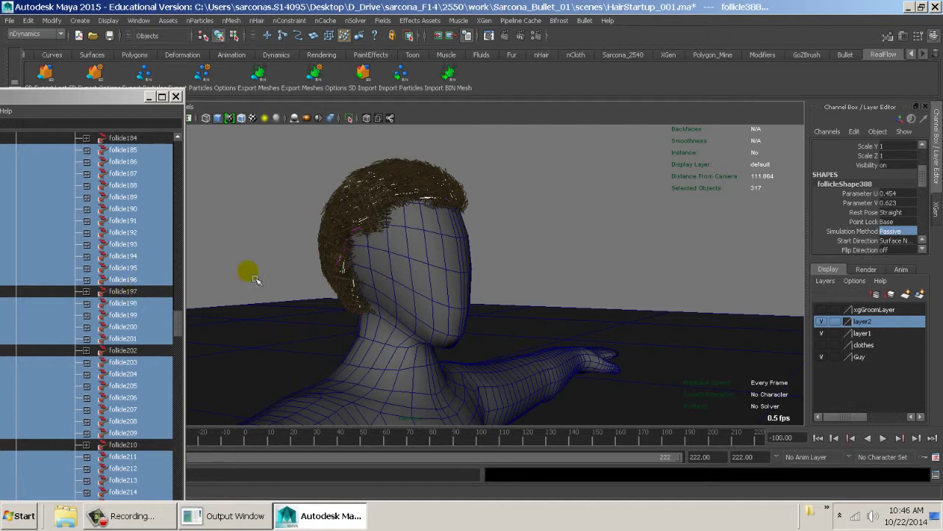
Step: Swap the selection back to the sampled follicles and examine their distribution isolated in wireframe in the perspective view
drag(289, 136, 571, 393)
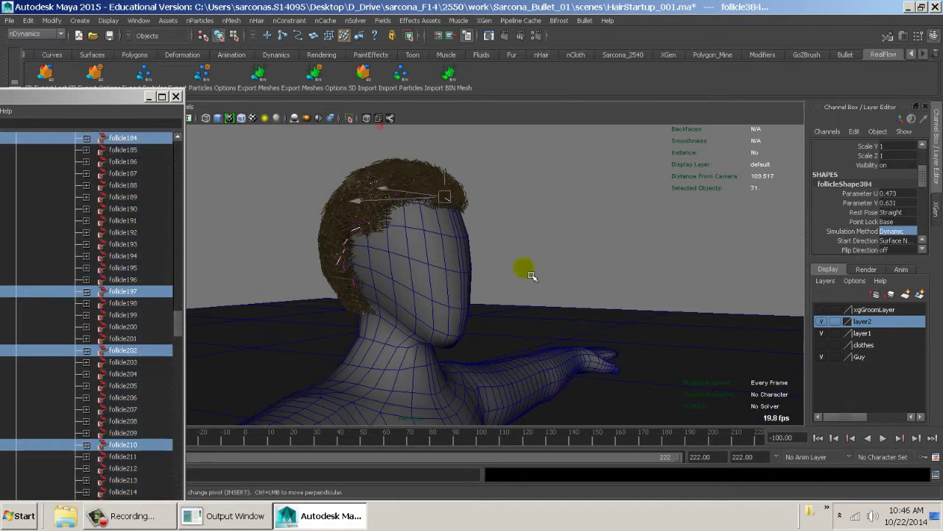
key(4)
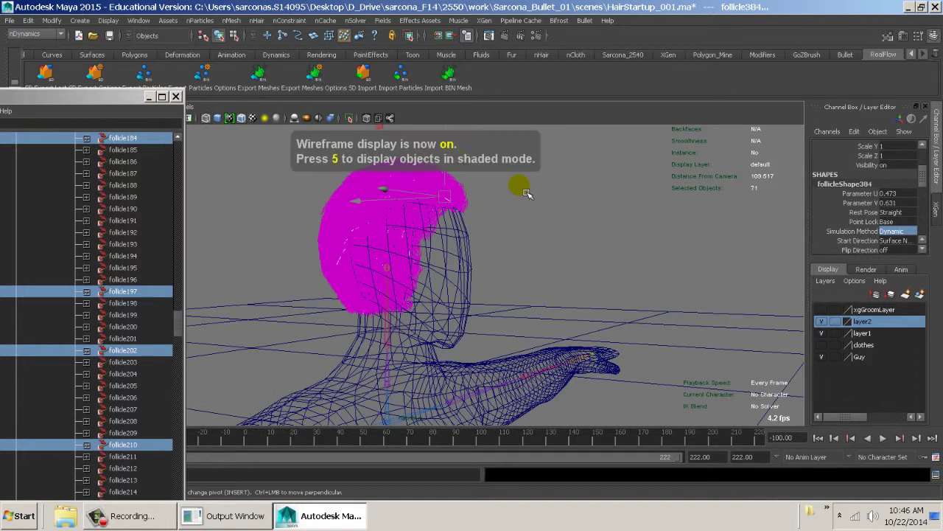
click(353, 119)
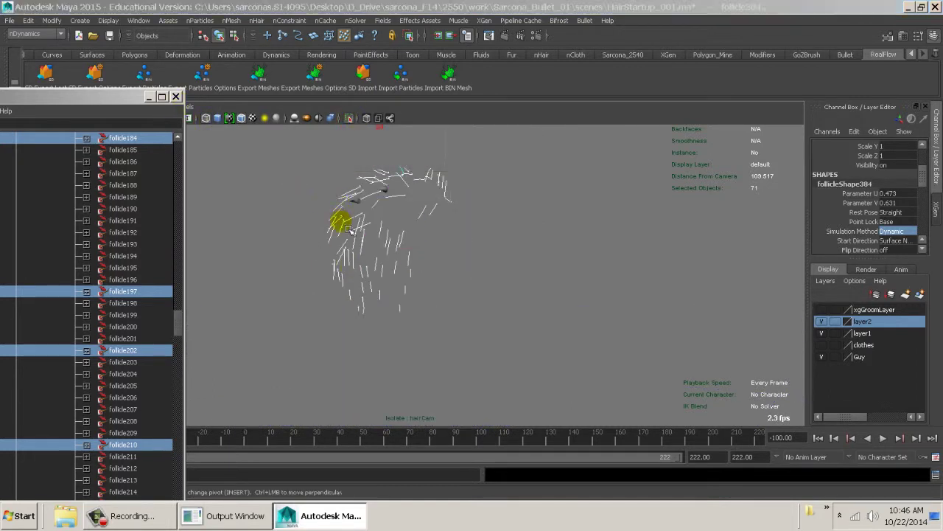
key(space)
drag(346, 213, 337, 249)
alt+drag(401, 268, 414, 282)
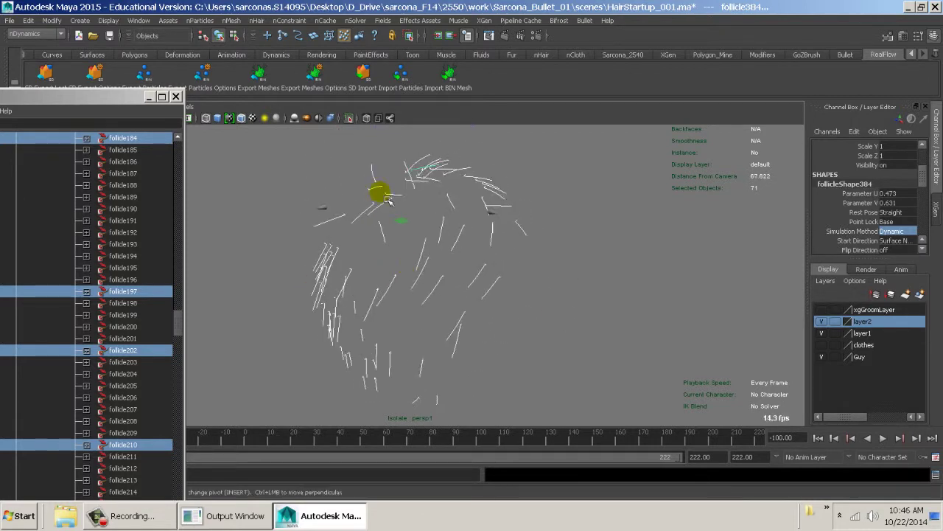
click(350, 118)
Step: Invert the selection to the passive follicles and examine how they cover the head in isolation
alt+drag(557, 242, 516, 211)
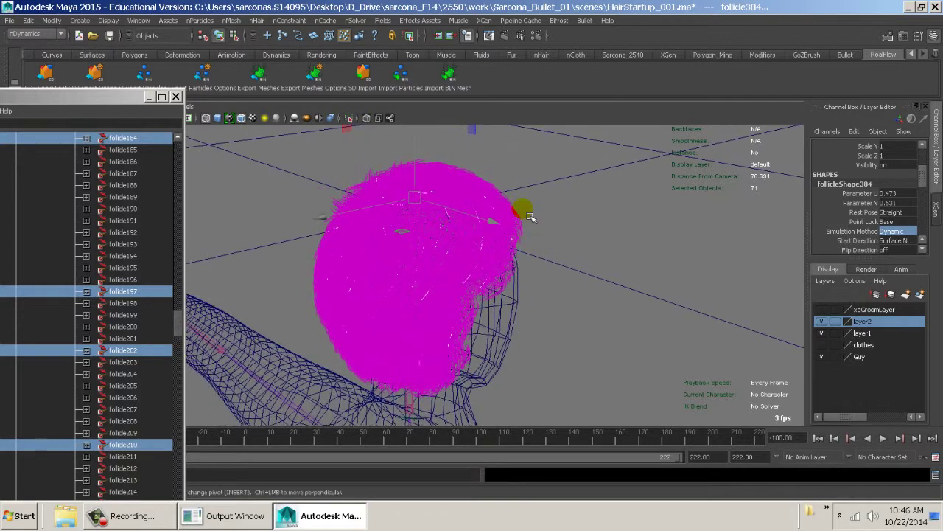
shift+drag(579, 143, 310, 313)
click(350, 120)
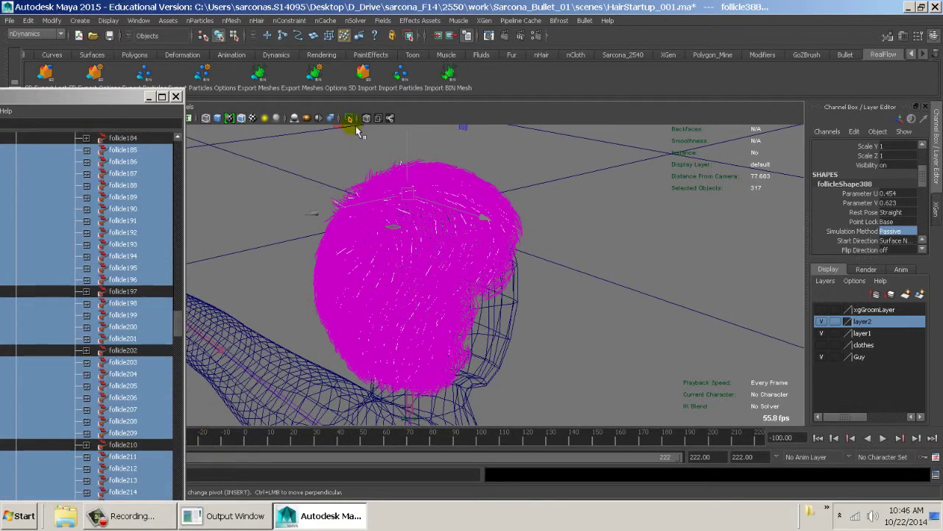
alt+drag(322, 246, 325, 266)
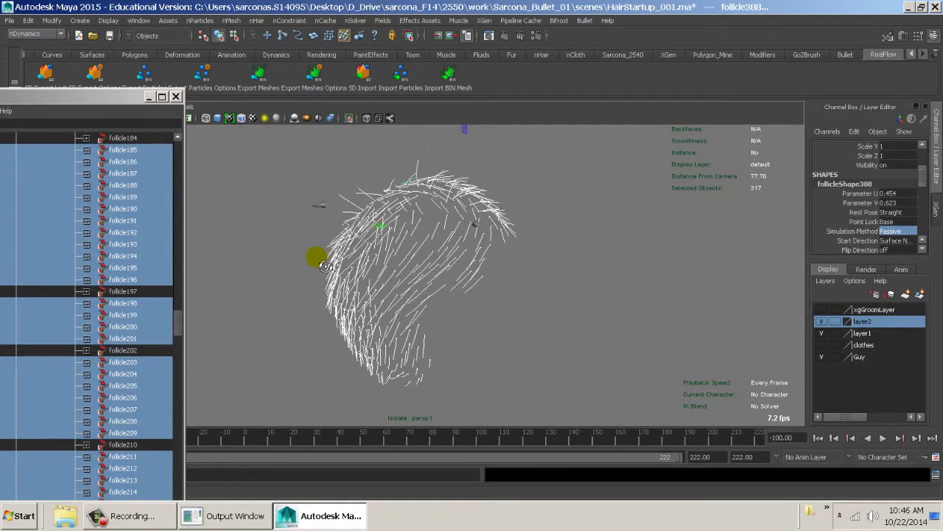
click(349, 118)
Step: Close the Outliner, return to the hair camera view in shaded display and clear the selection
click(176, 97)
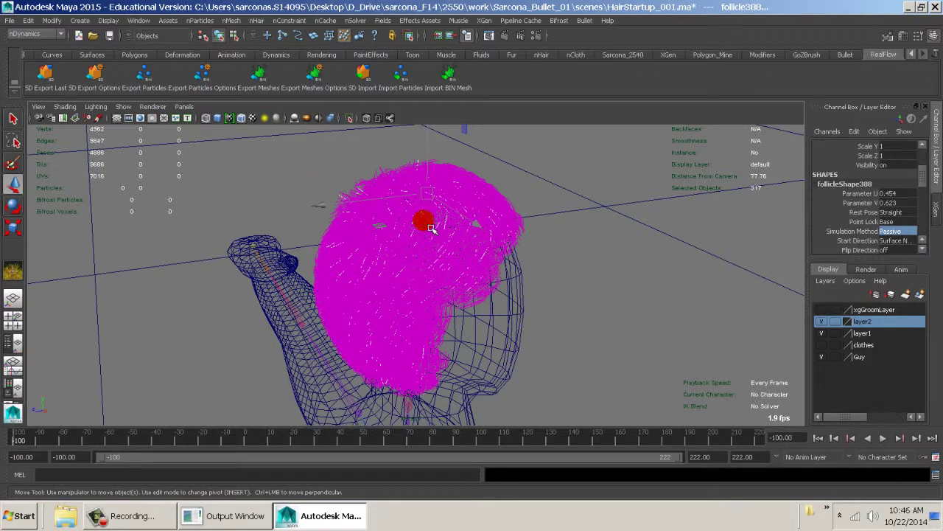
alt+drag(598, 336, 337, 126)
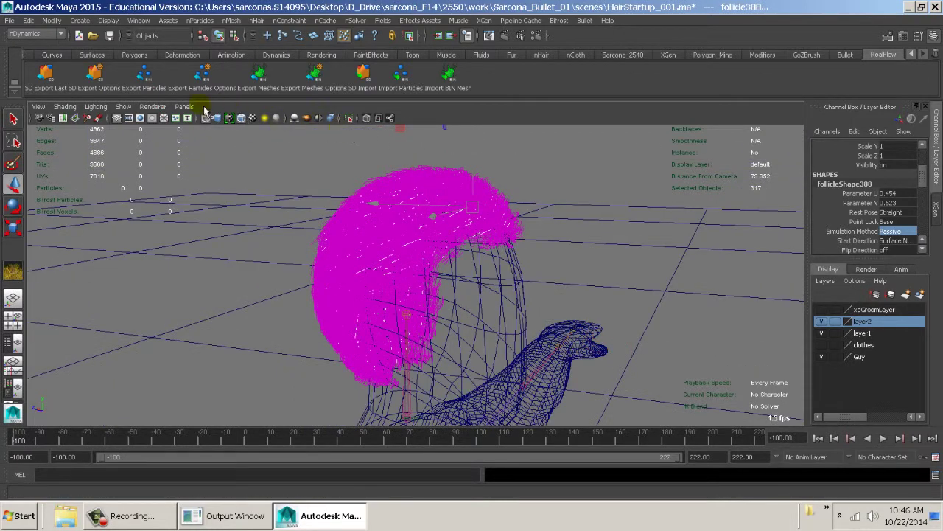
click(184, 106)
mouse_move(204, 118)
click(302, 119)
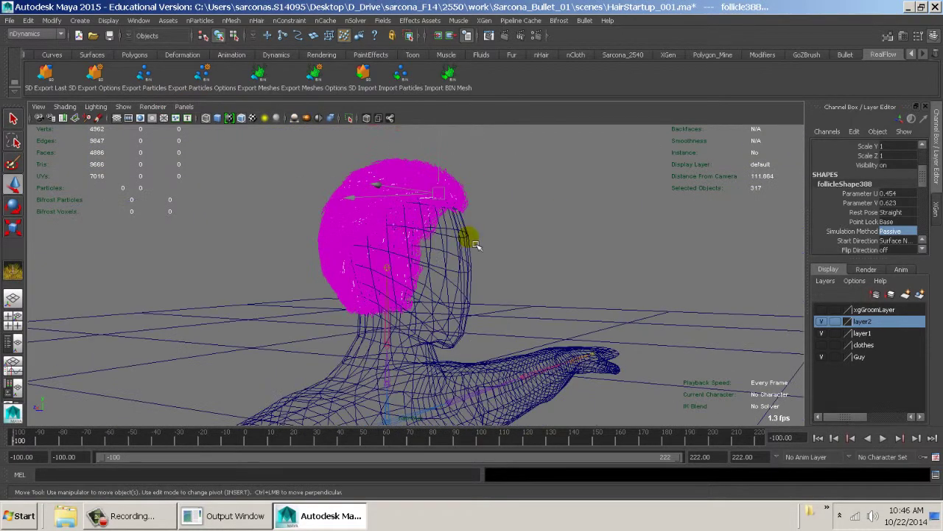
key(5)
click(540, 250)
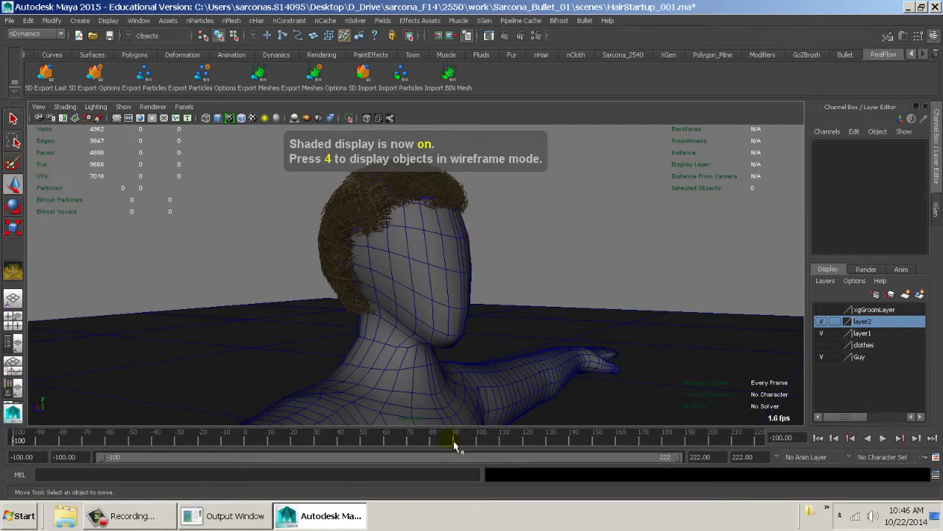
Step: Save the scene, playblast the animation from the hair camera and review the hair motion
drag(473, 422, 435, 439)
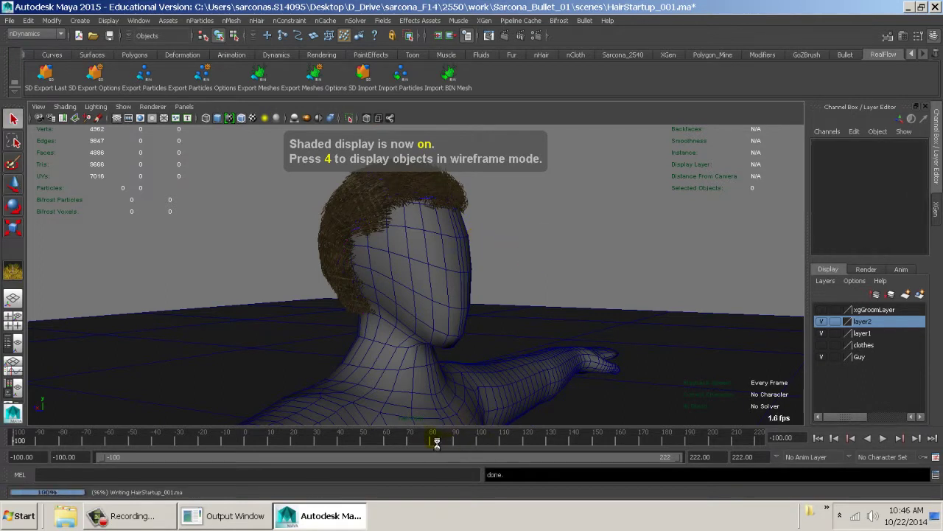
key(ctrl+s)
right_click(436, 443)
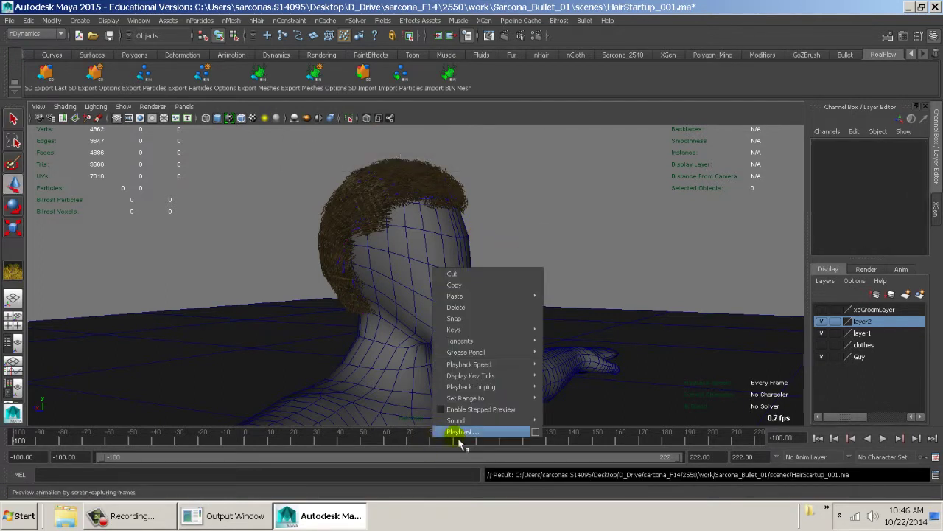
click(458, 432)
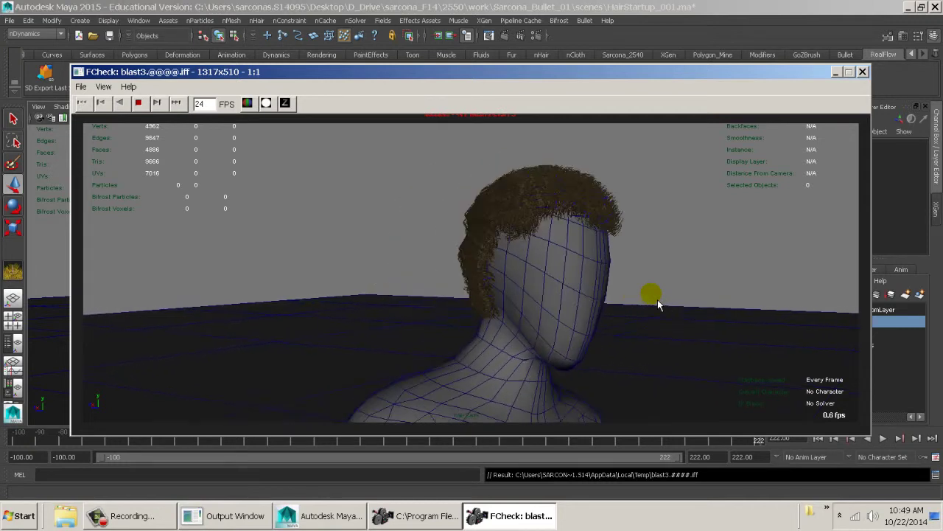
click(502, 251)
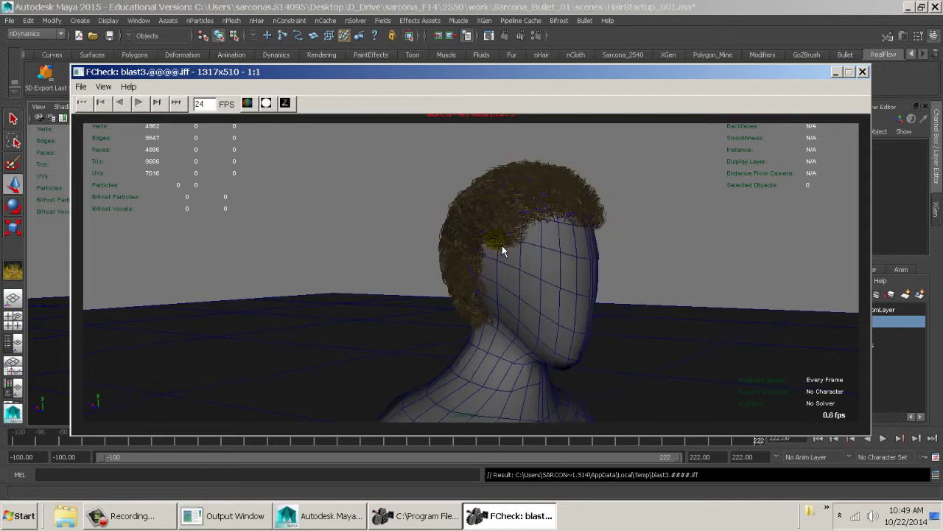
click(863, 72)
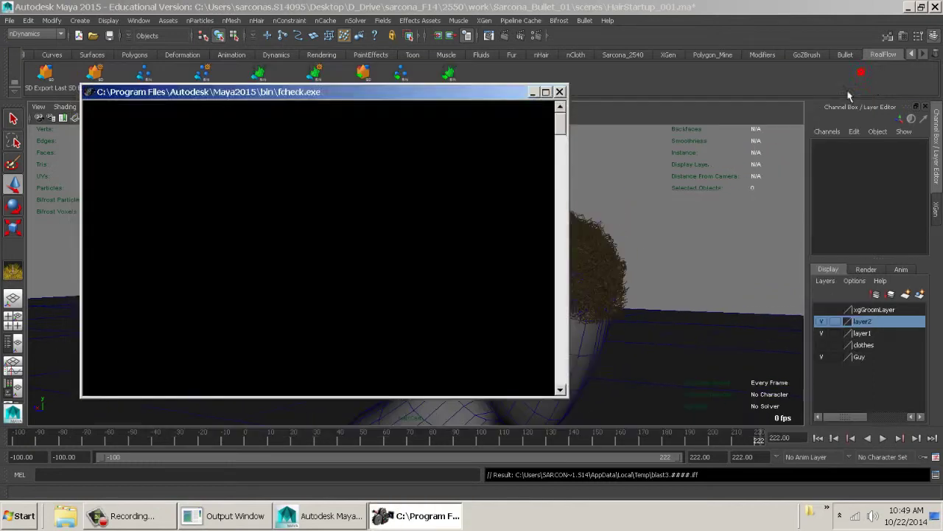
Step: Make all object types selectable again and show the hairSystemShape1 attributes of the character's hair beside the head
click(566, 210)
key(ctrl+a)
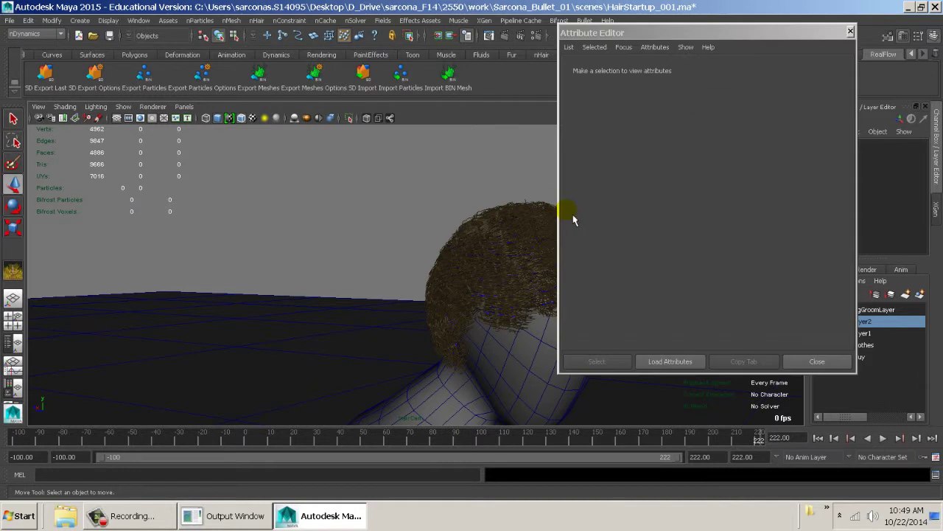
click(267, 37)
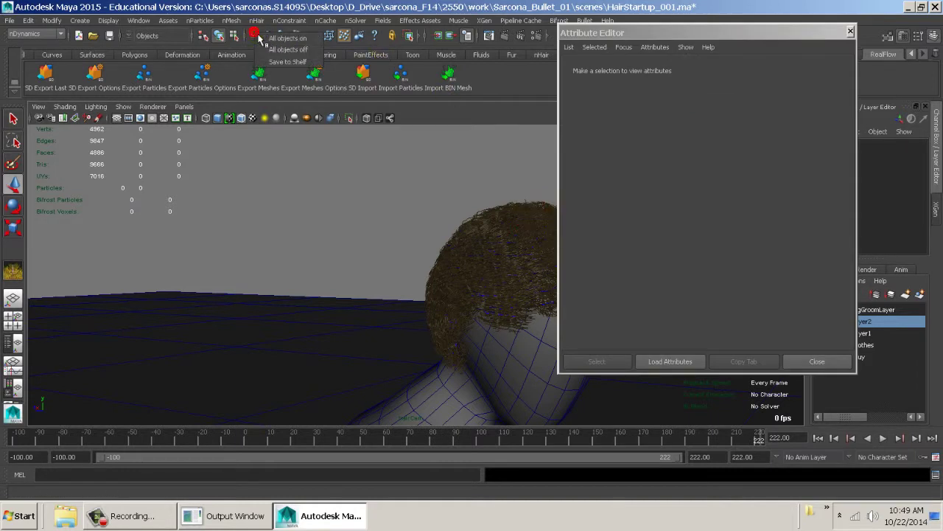
click(283, 39)
click(518, 211)
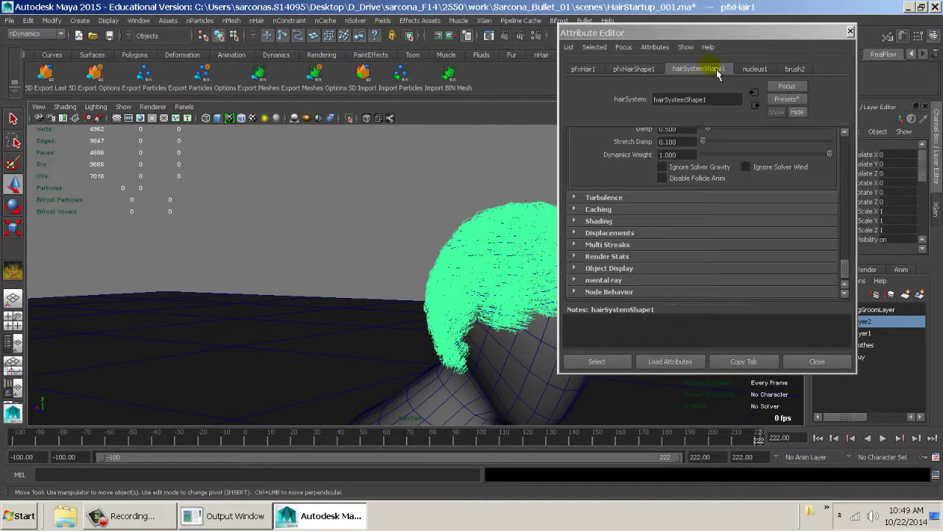
drag(733, 45, 252, 41)
Step: Set Damp to 1 in the Forces attributes of hairSystemShape1
scroll(212, 277, up, 5)
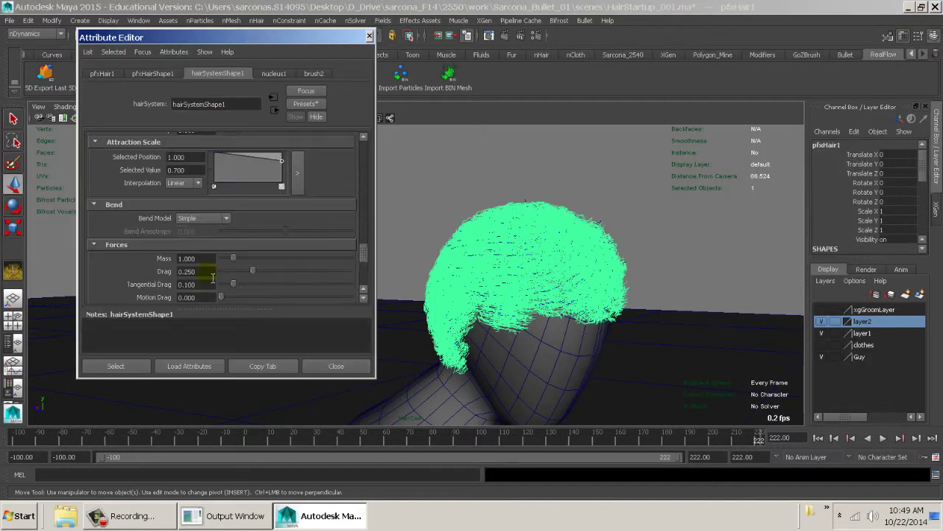
scroll(212, 273, down, 2)
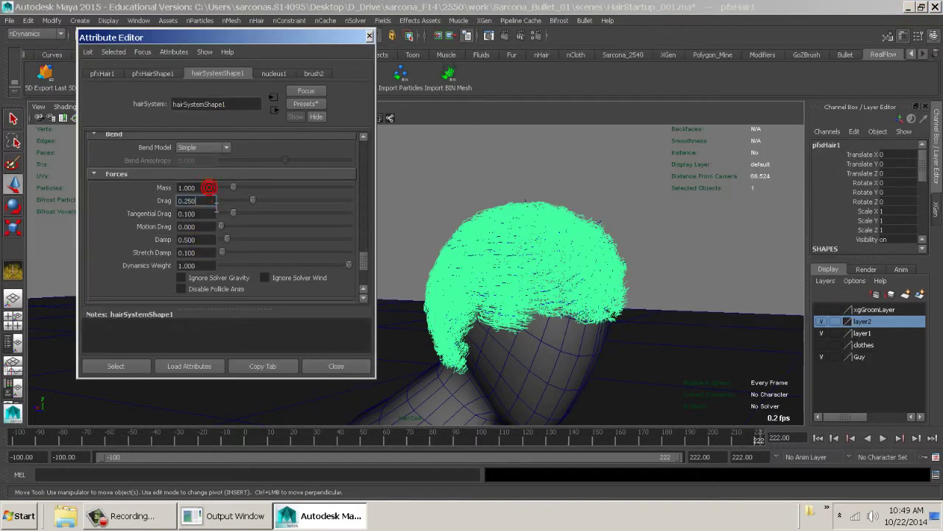
click(213, 213)
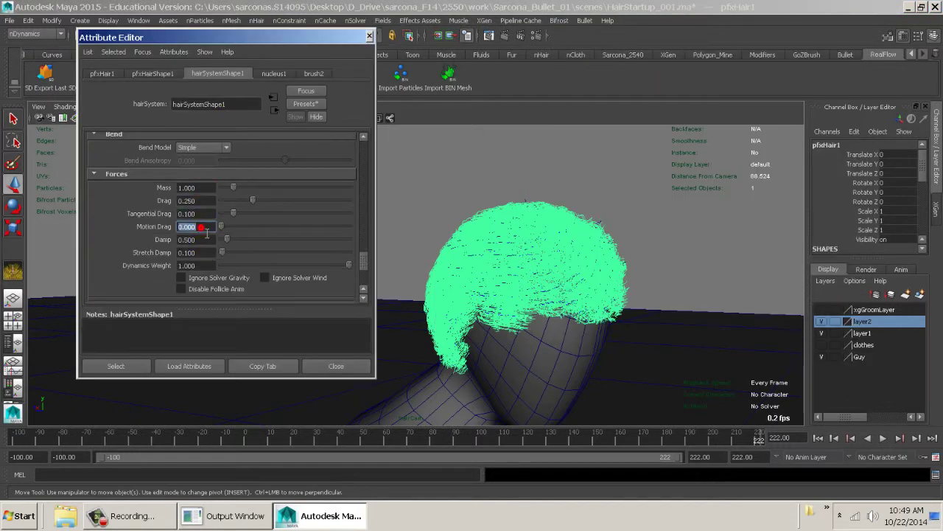
double_click(198, 239)
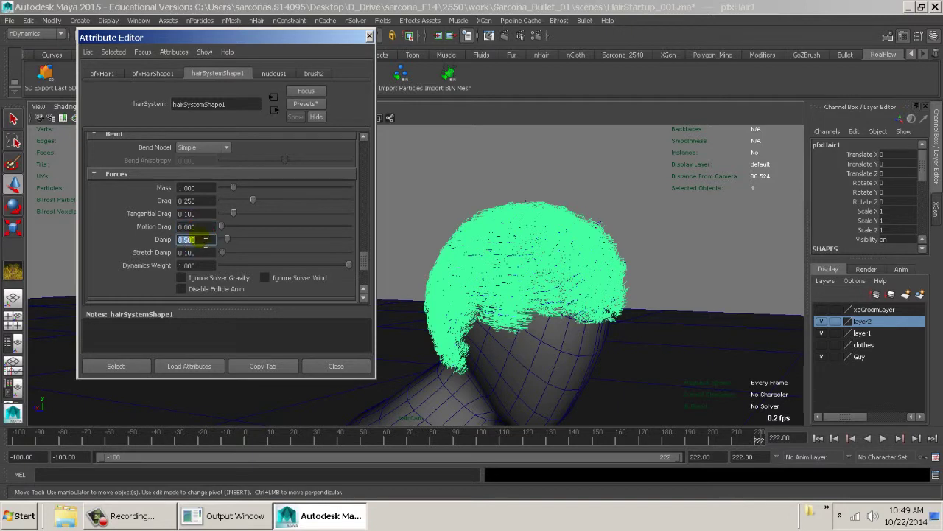
text(1)
key(Return)
Step: Set the hair system's Drag to 0.05 and its Damp to 5
double_click(208, 201)
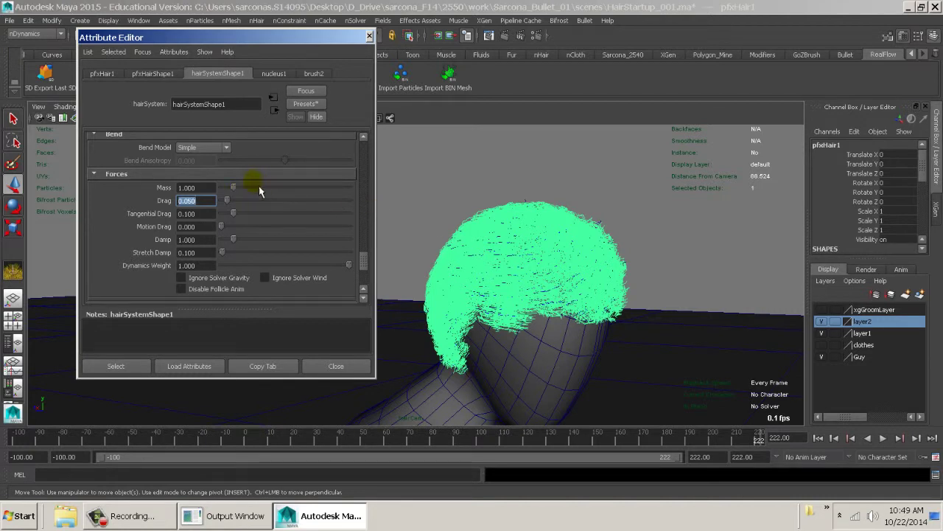
click(210, 187)
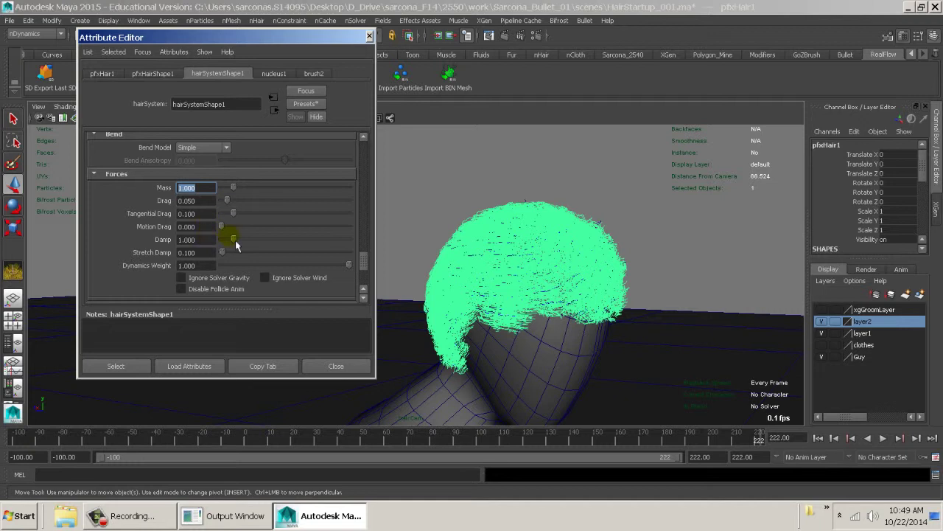
click(208, 238)
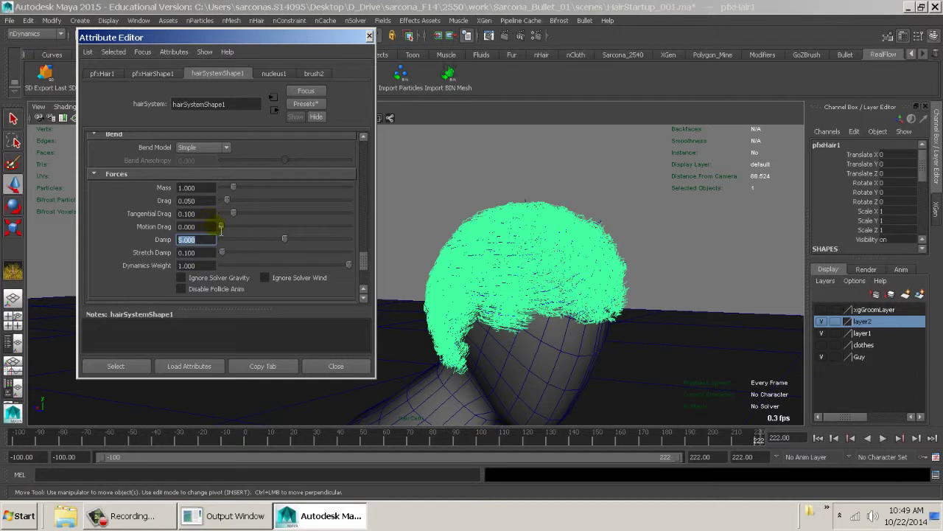
Step: Set the hair system's Motion Drag to 0.046 and check its Turbulence settings
drag(228, 237, 233, 235)
scroll(251, 281, down, 4)
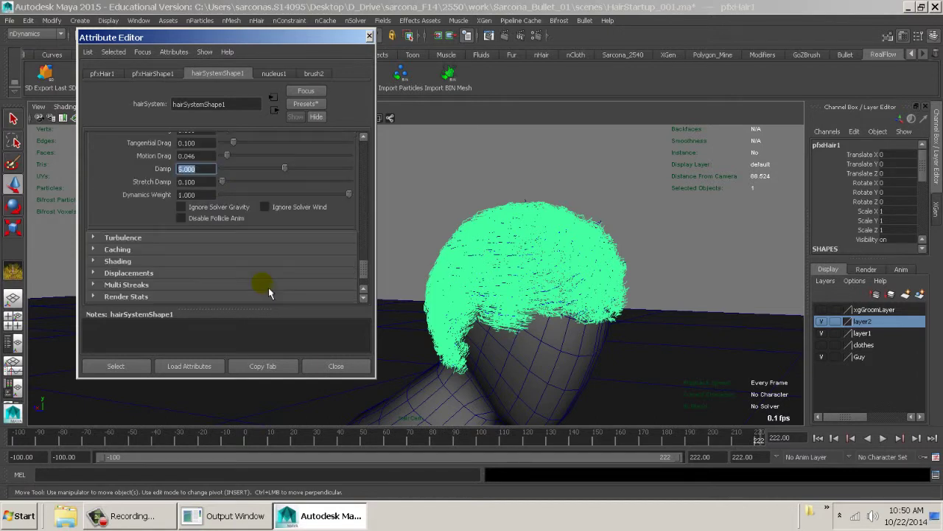
click(118, 189)
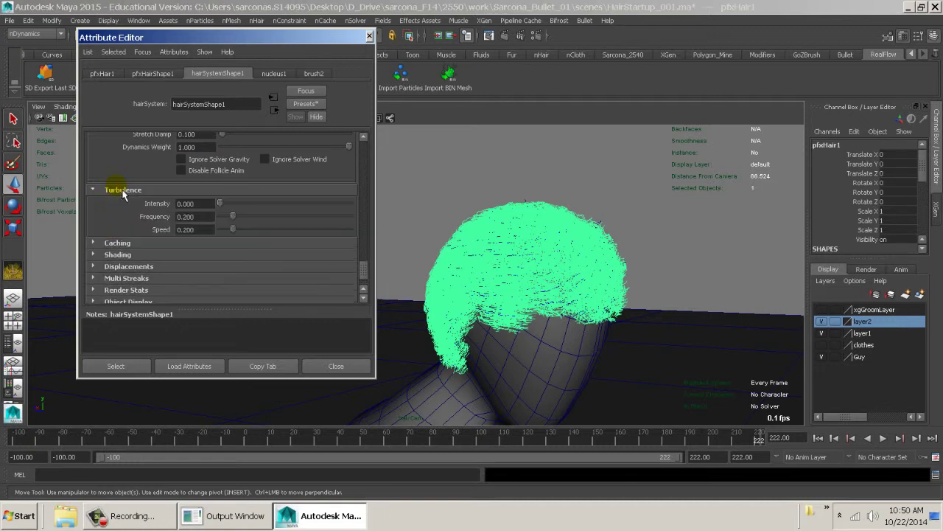
click(118, 189)
scroll(216, 236, up, 5)
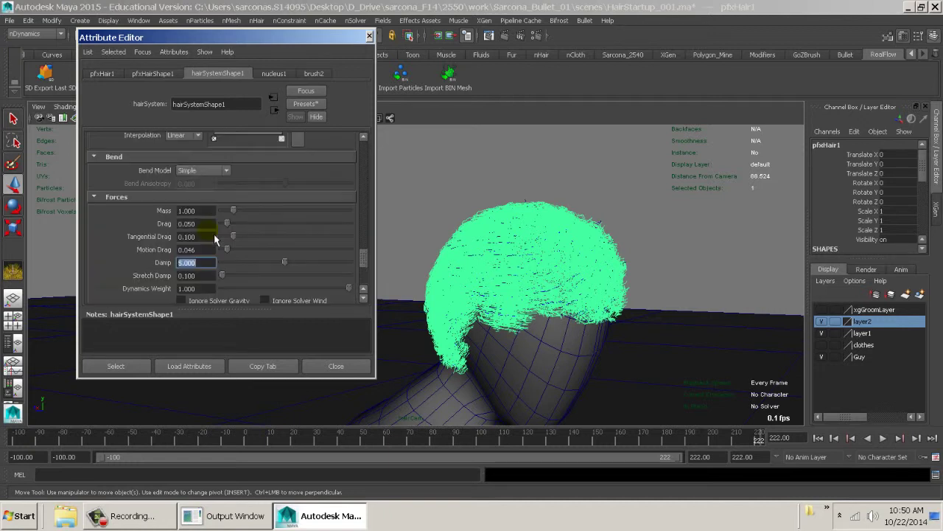
scroll(222, 264, down, 2)
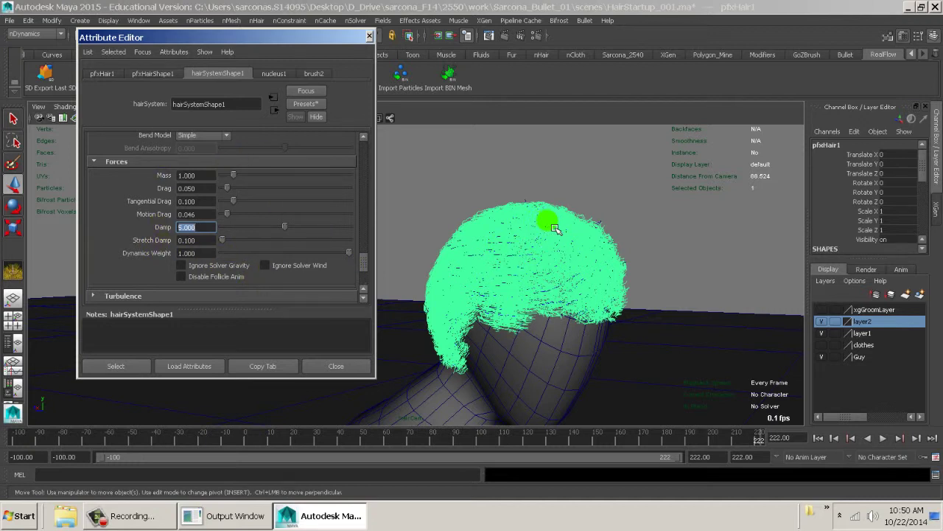
click(365, 266)
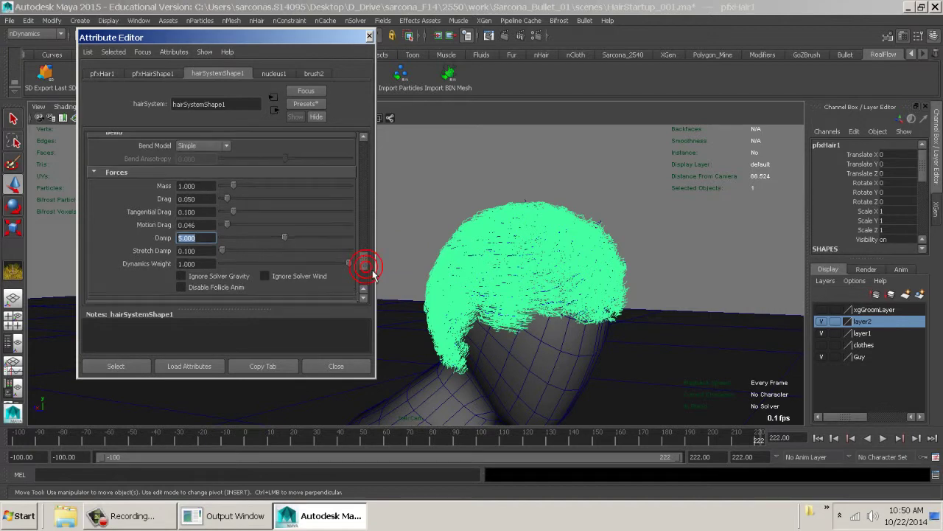
Step: Rebuild the end point of the hair system's Attraction Scale curve at position 1 with a value of 0.740
drag(372, 274, 362, 258)
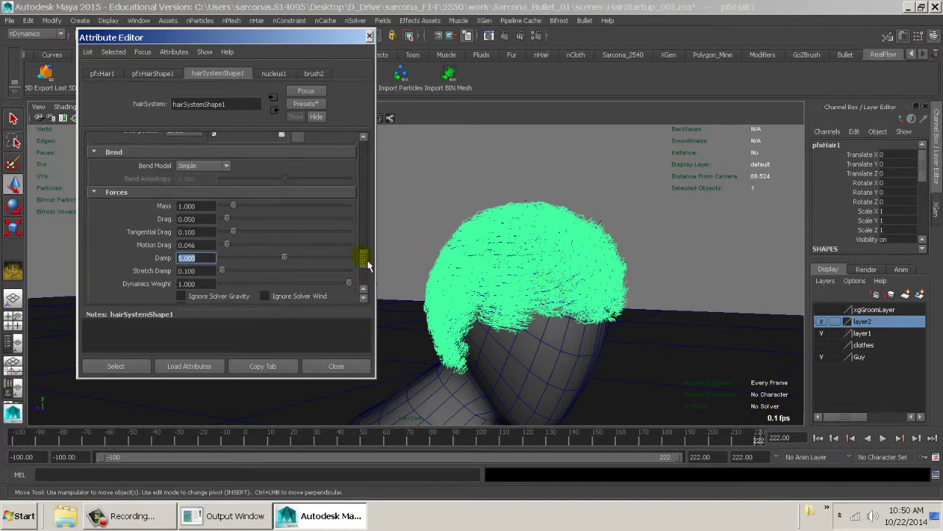
drag(370, 268, 368, 248)
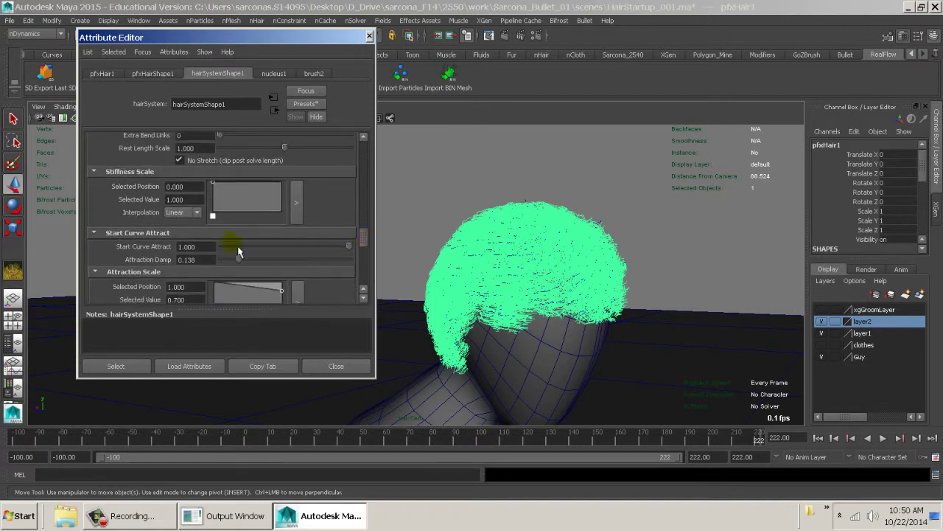
drag(368, 254, 363, 244)
click(284, 287)
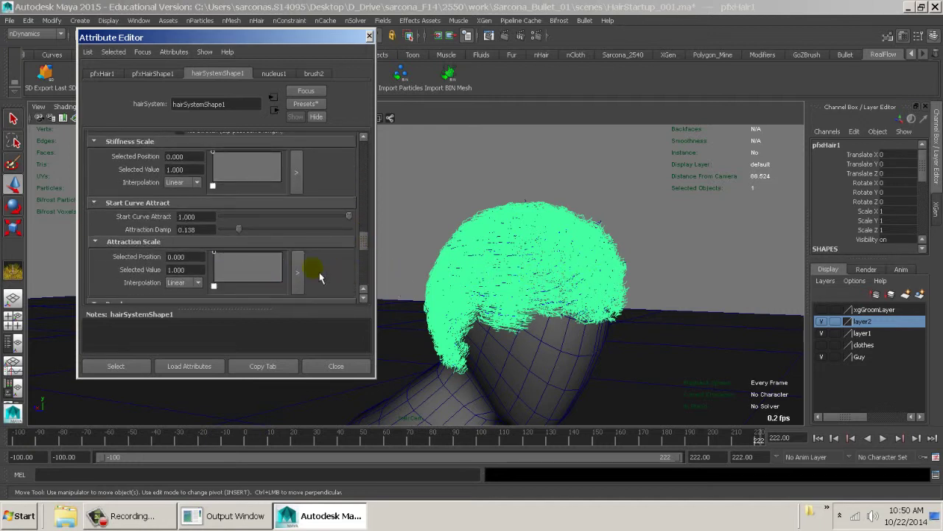
drag(278, 269, 295, 270)
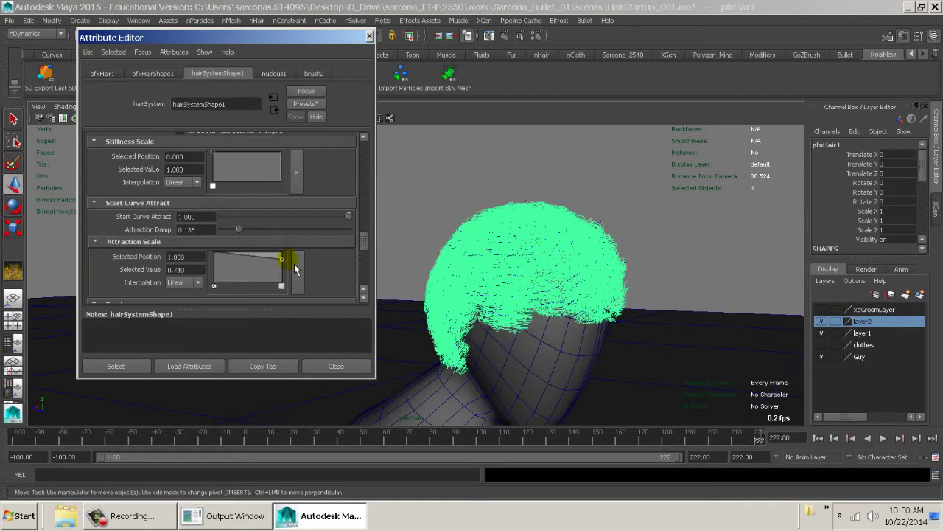
Step: Make the Stiffness Scale curve fall linearly by adding a point with value 0 at position 1
scroll(368, 255, up, 2)
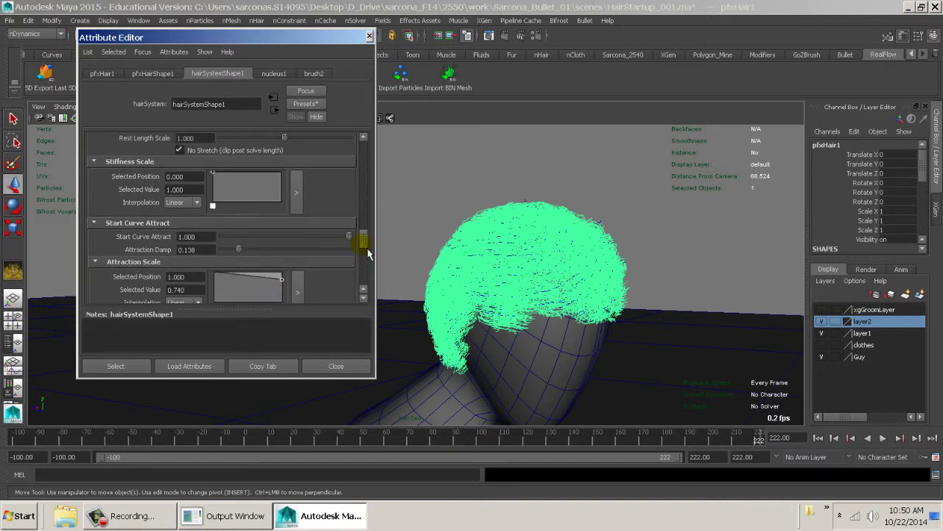
mouse_move(251, 251)
mouse_down()
mouse_move(366, 257)
mouse_move(232, 258)
mouse_move(363, 259)
mouse_move(232, 259)
mouse_move(249, 264)
mouse_up()
drag(362, 244, 363, 233)
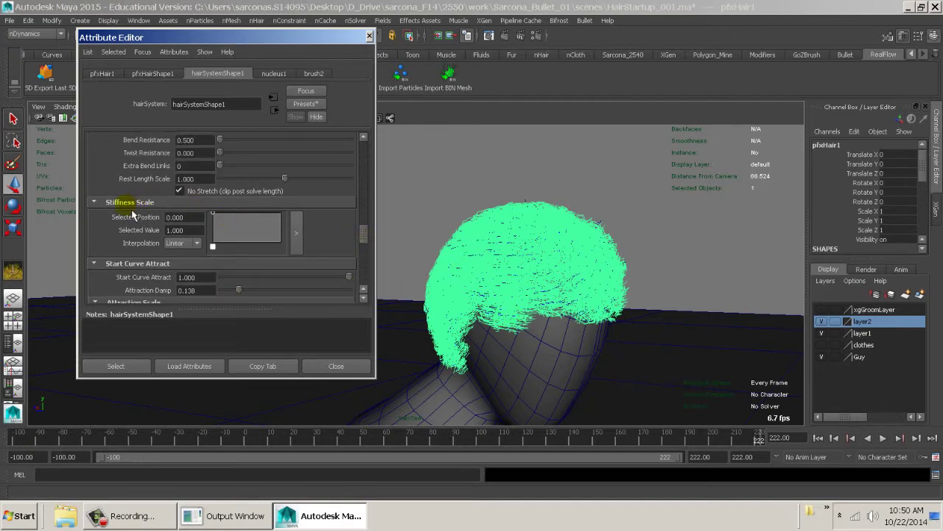
drag(263, 217, 310, 272)
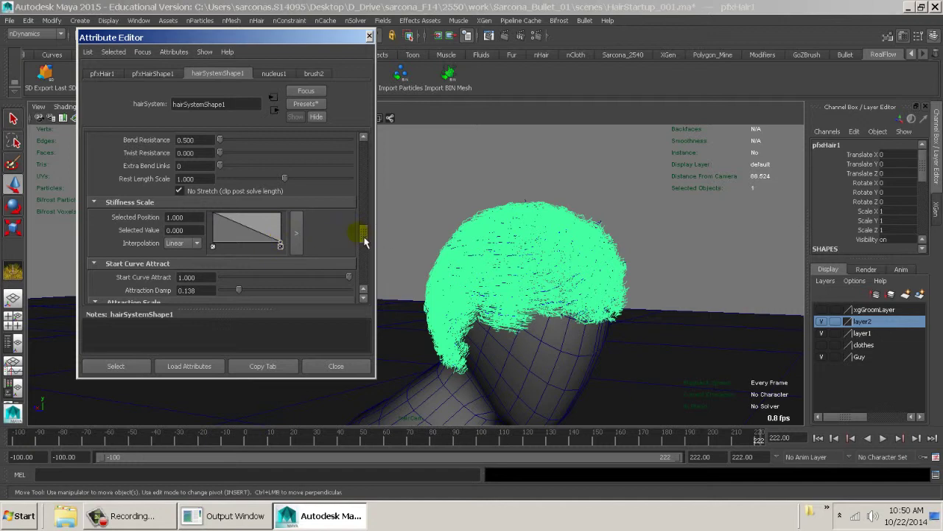
Step: Examine the hair system's dynamic properties, collision, friction and clump settings
scroll(369, 236, up, 4)
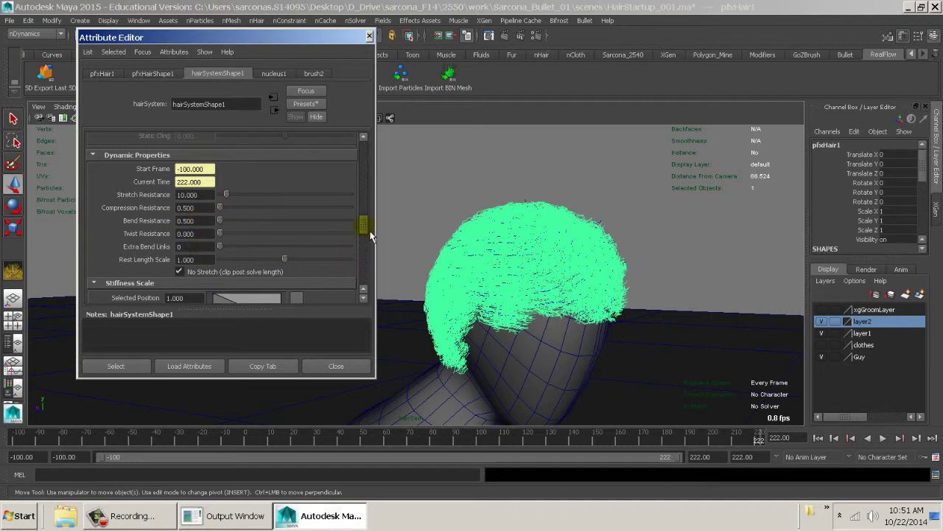
drag(371, 236, 371, 218)
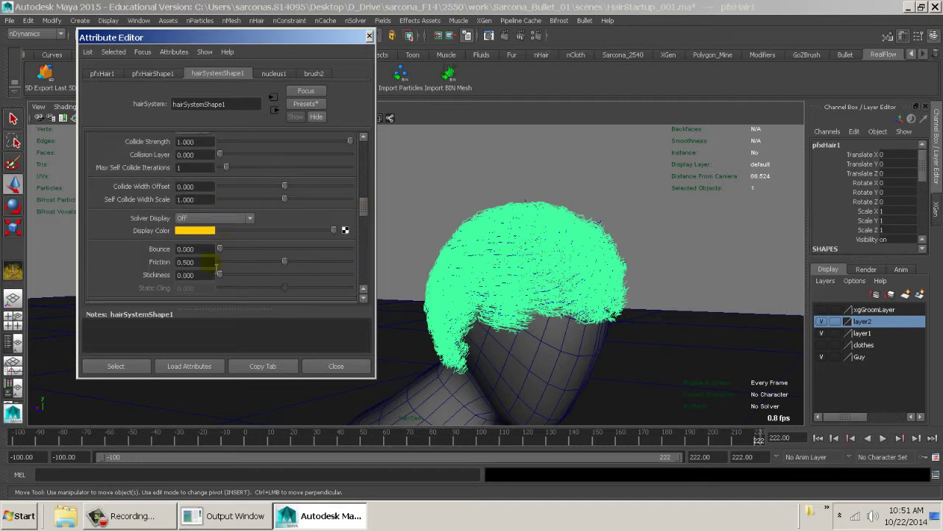
click(209, 263)
scroll(247, 264, up, 4)
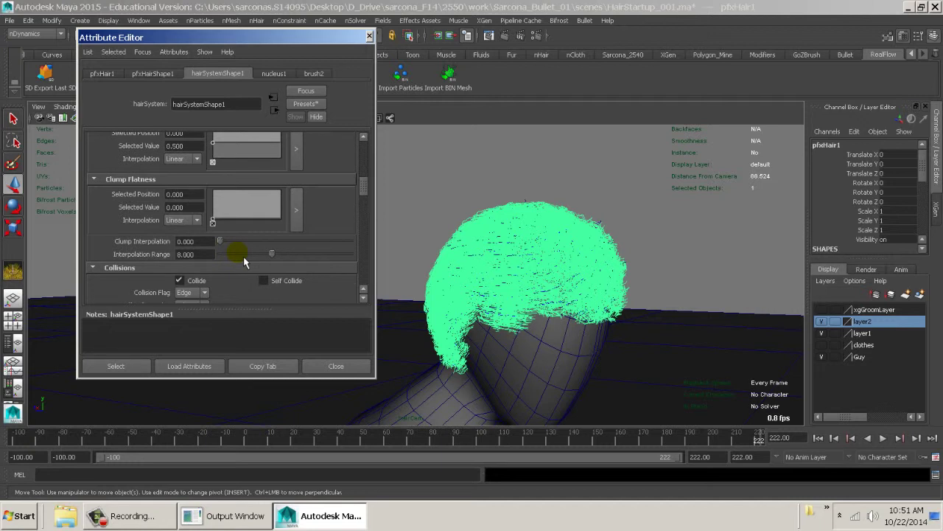
scroll(243, 256, up, 10)
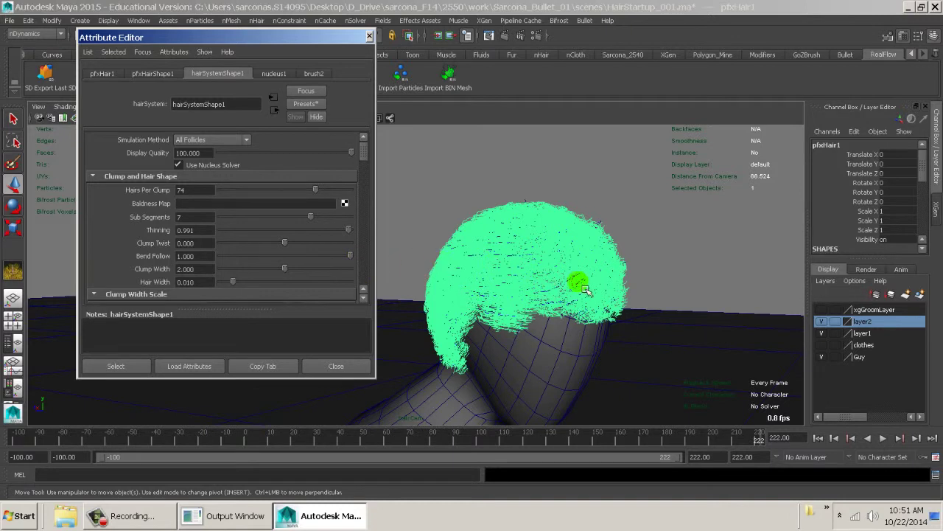
Step: Return to start frame -100, close the hair attributes and frame the character's head in the perspective view
click(816, 438)
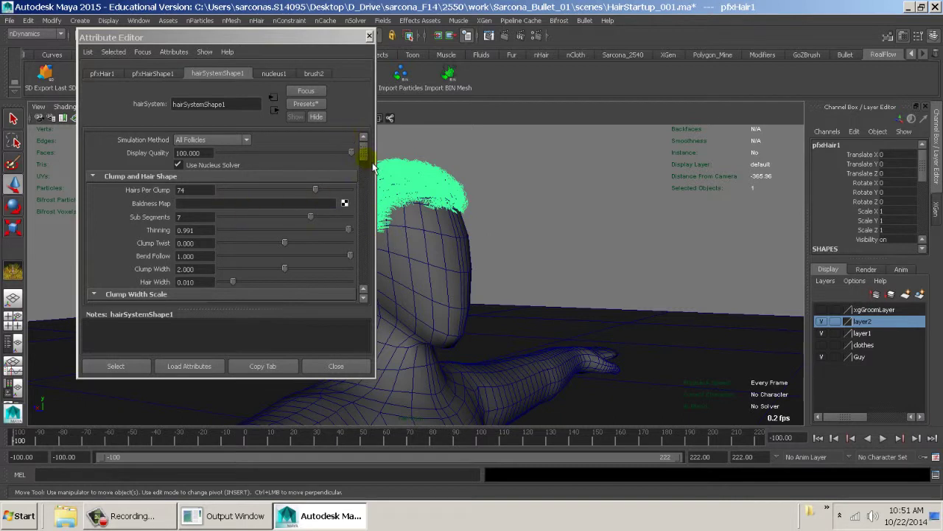
drag(363, 151, 363, 158)
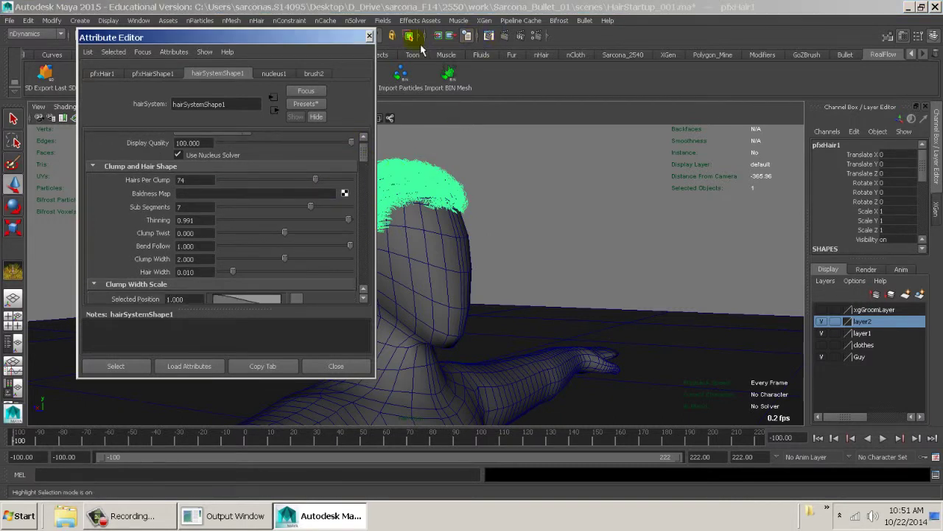
click(370, 36)
key(space)
key(f)
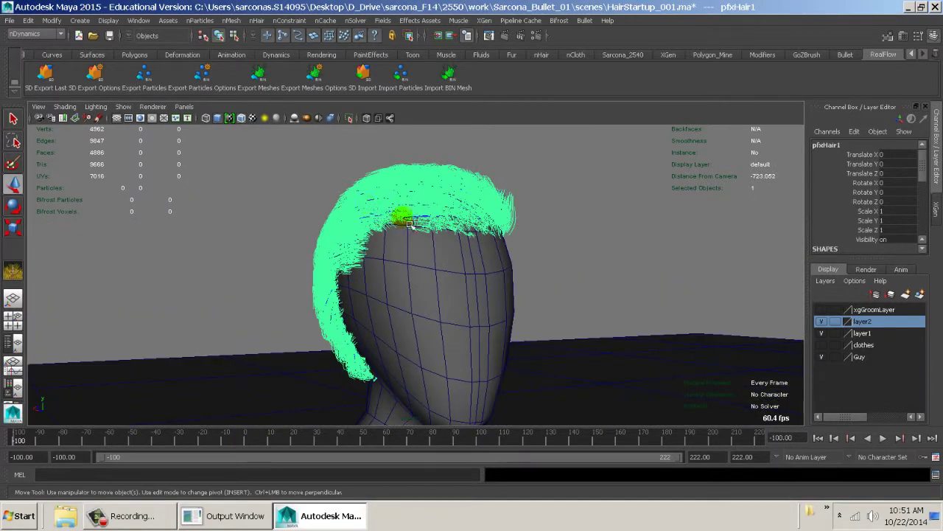
alt+drag(411, 223, 355, 256)
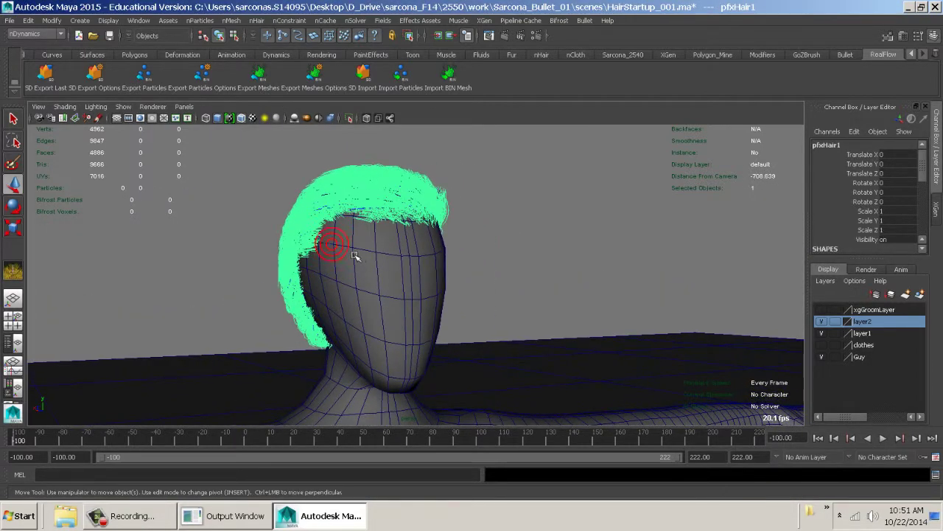
Step: Try a mental ray test render of the character's head
click(489, 36)
click(138, 72)
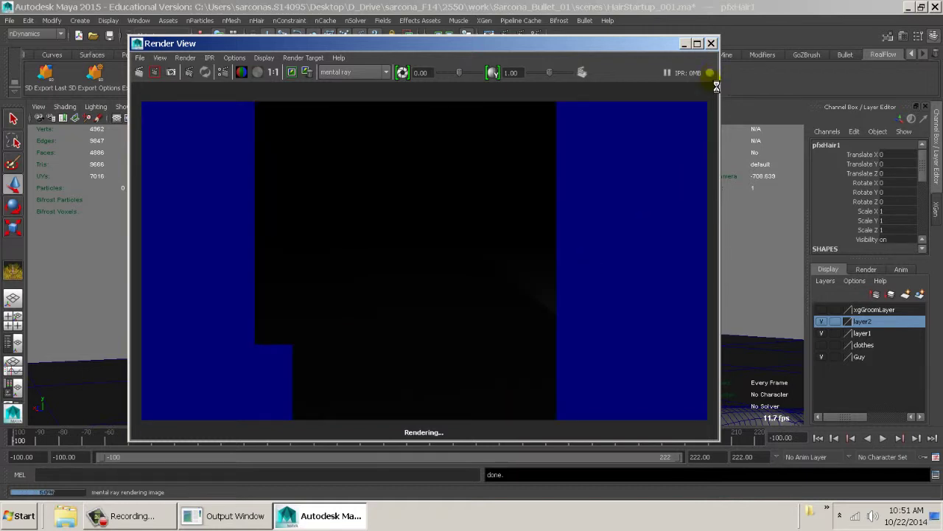
click(712, 42)
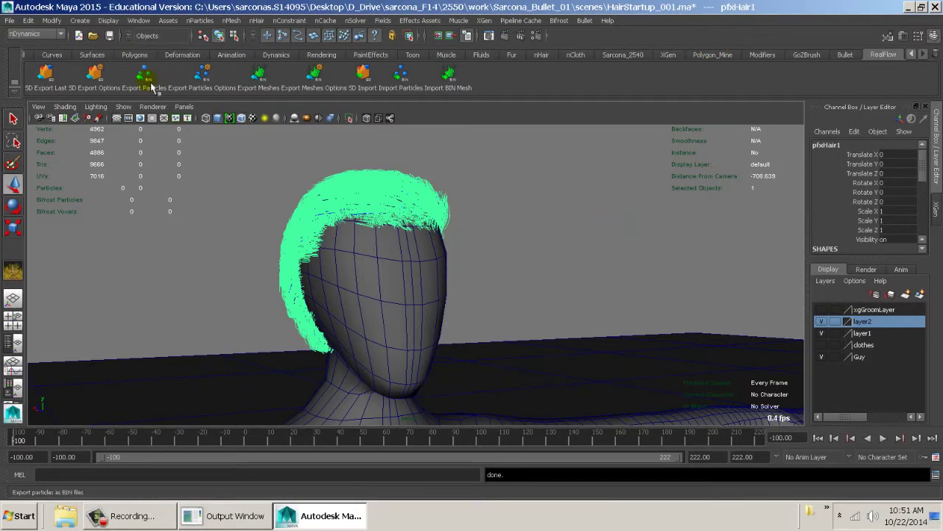
Step: Select areaLight1, areaLight2 and areaLight3 in the Outliner and check their placement around the character
click(138, 20)
click(149, 108)
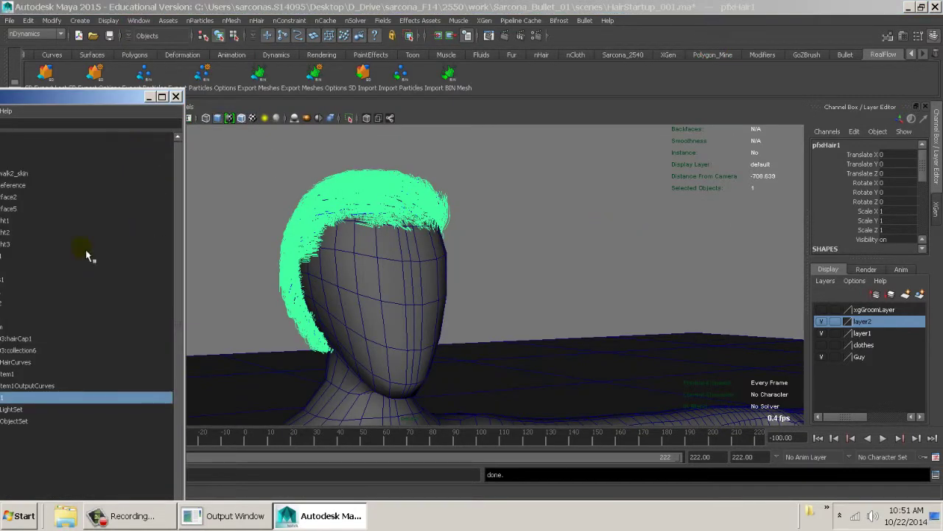
drag(91, 103, 239, 104)
mouse_move(151, 246)
mouse_down()
mouse_move(148, 222)
mouse_move(153, 231)
mouse_up()
scroll(884, 212, down, 2)
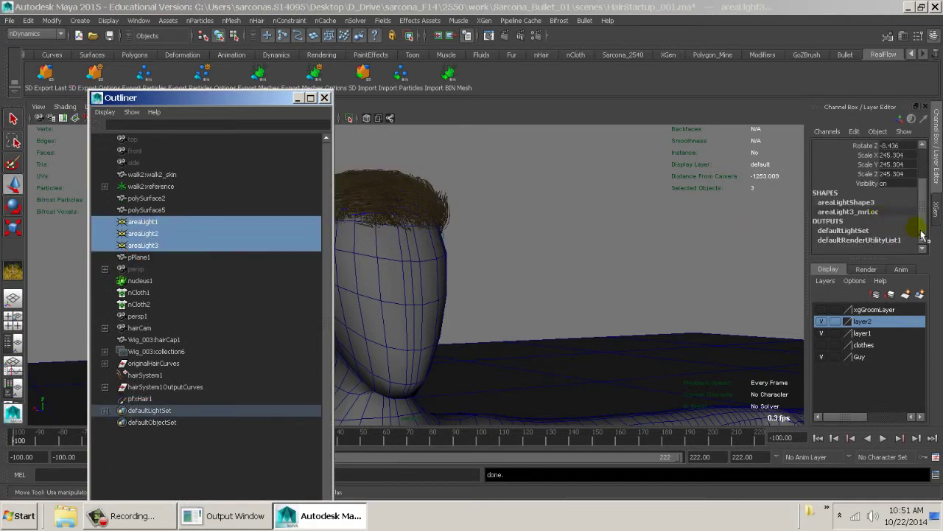
key(w)
key(f)
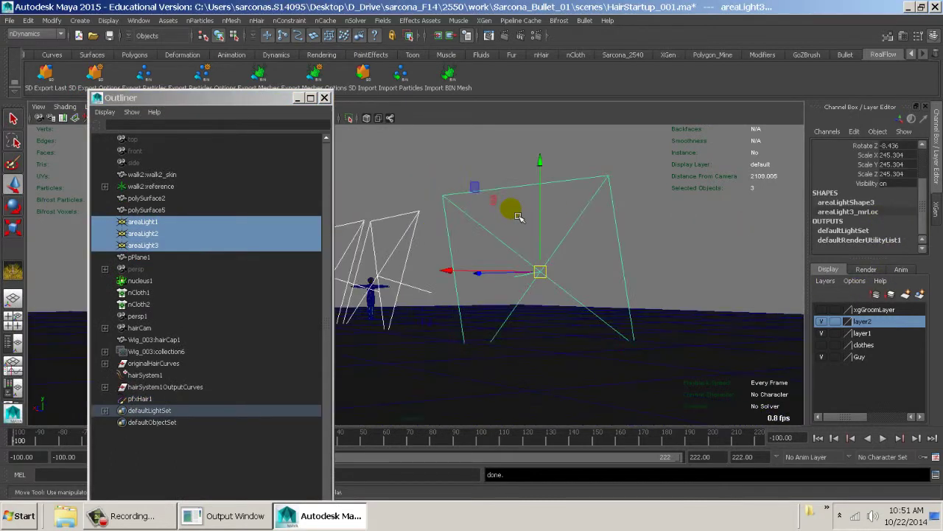
key(bracketleft)
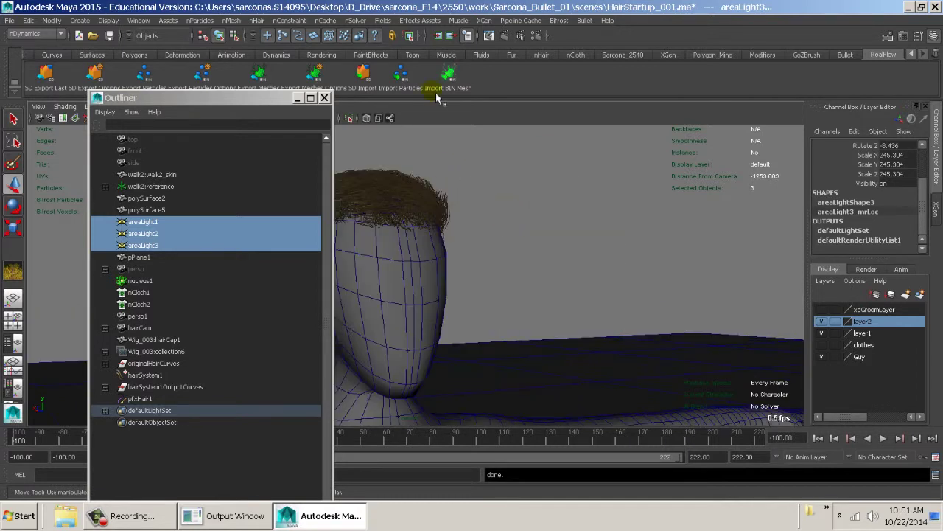
Step: Inspect the test render's alpha channel and the cameras available for rendering, and close the render and Outliner windows
click(489, 37)
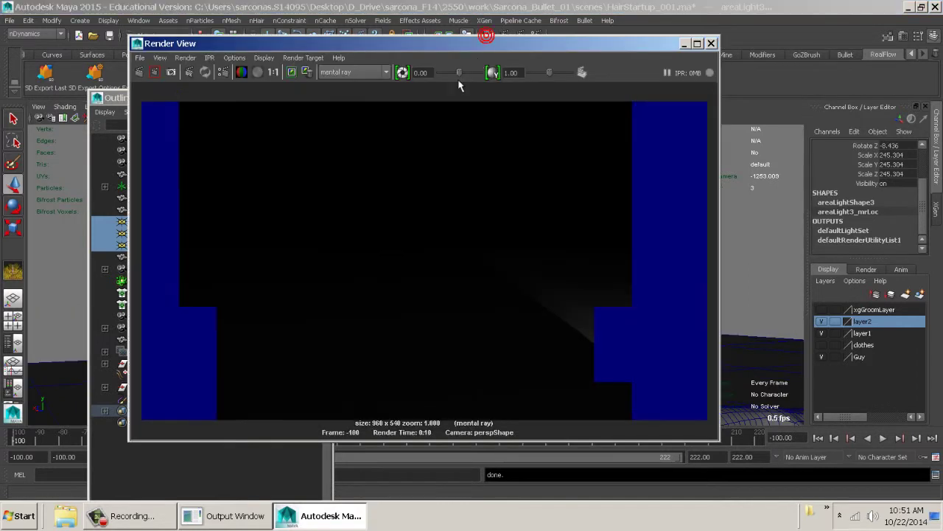
click(257, 71)
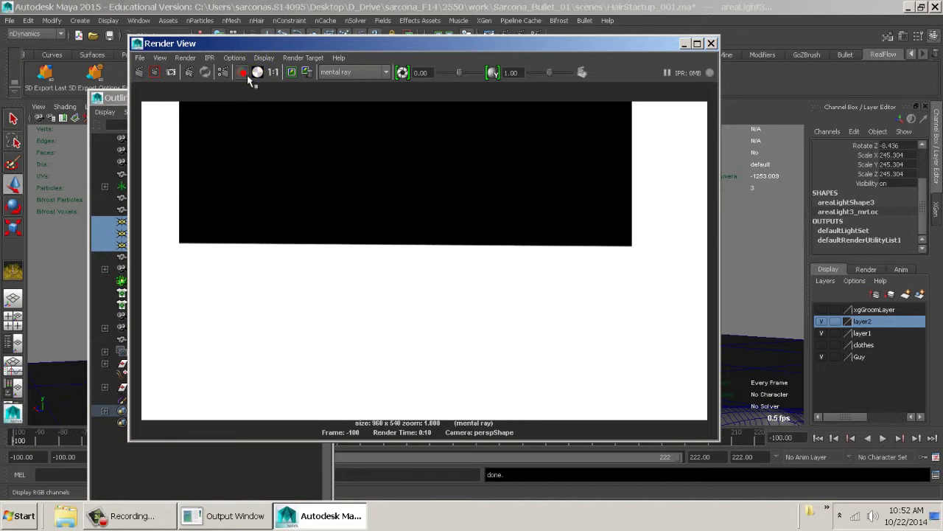
click(241, 71)
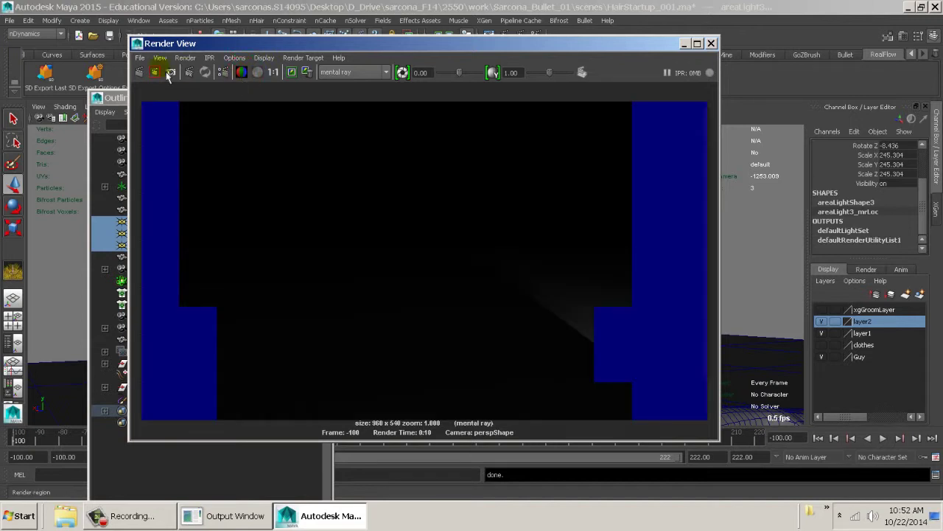
right_click(140, 72)
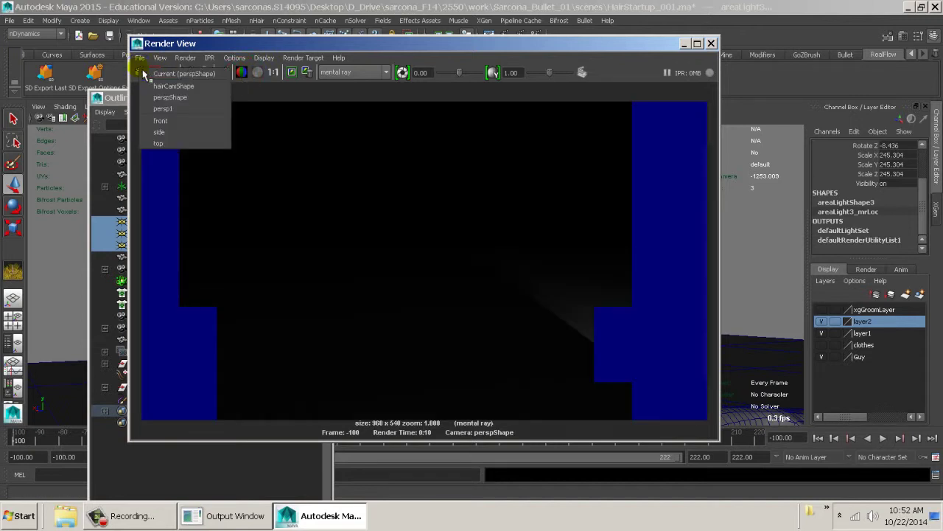
click(136, 44)
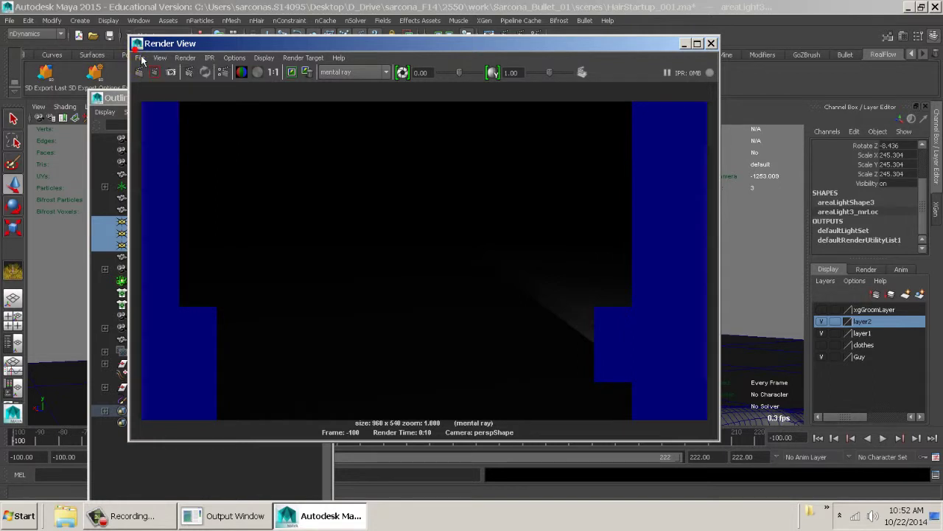
click(137, 44)
click(159, 136)
click(325, 97)
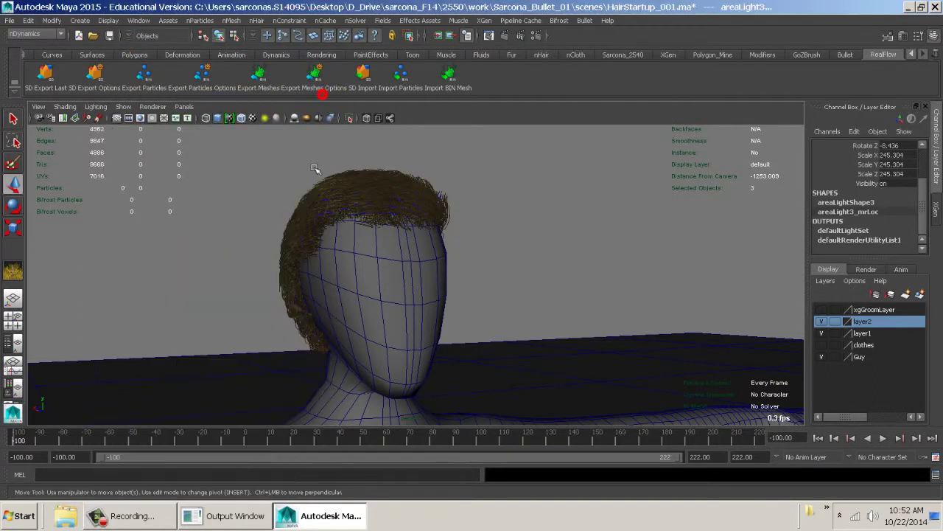
Step: Adjust the view of the character's head and render it with mental ray from the persp1 camera
key(space)
click(284, 163)
alt+drag(322, 238, 466, 119)
click(490, 35)
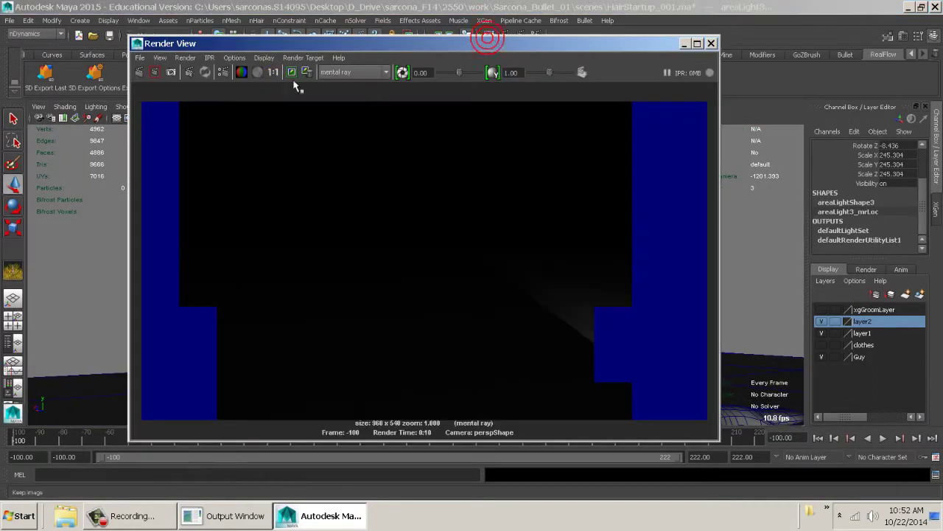
right_click(141, 73)
click(163, 112)
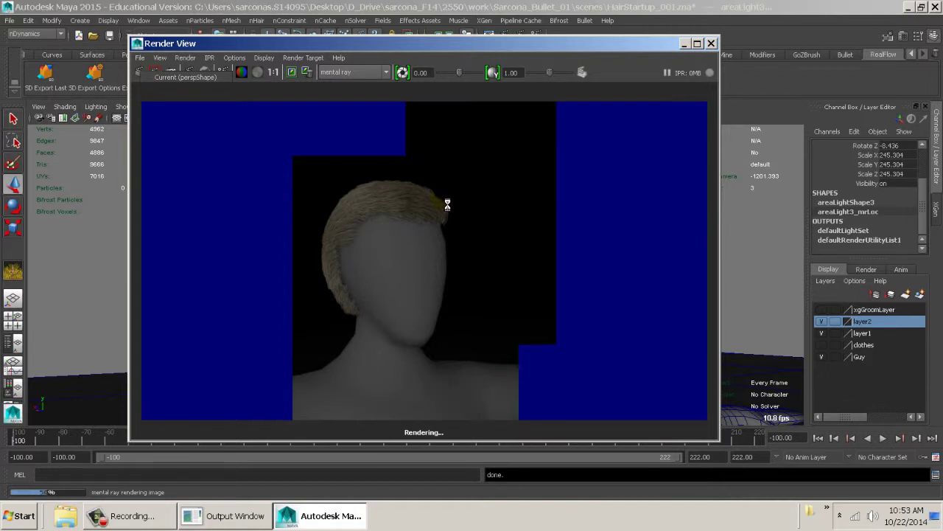
Step: Move the render window aside, select the character's hair and set the hair system's Hair Width to 0.2
drag(402, 43, 732, 44)
click(394, 160)
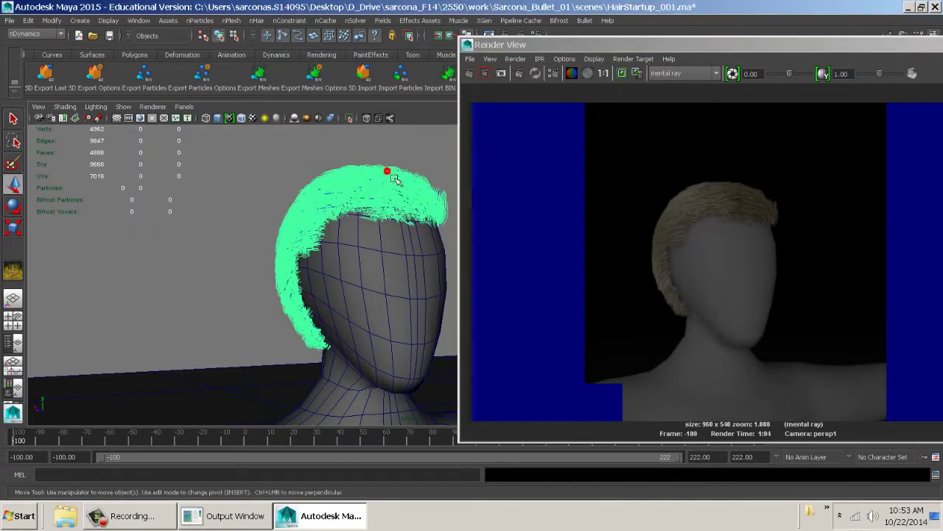
key(ctrl+a)
scroll(222, 189, up, 1)
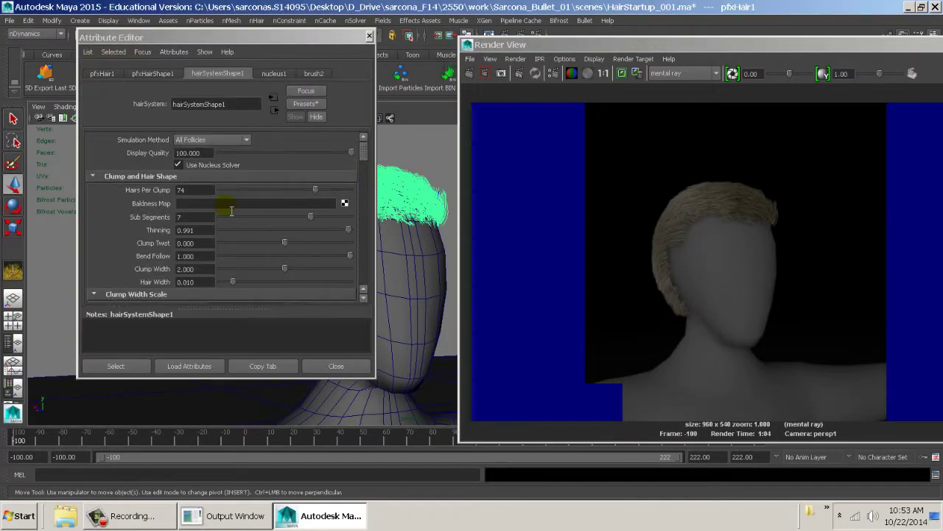
scroll(219, 220, down, 3)
drag(210, 249, 164, 251)
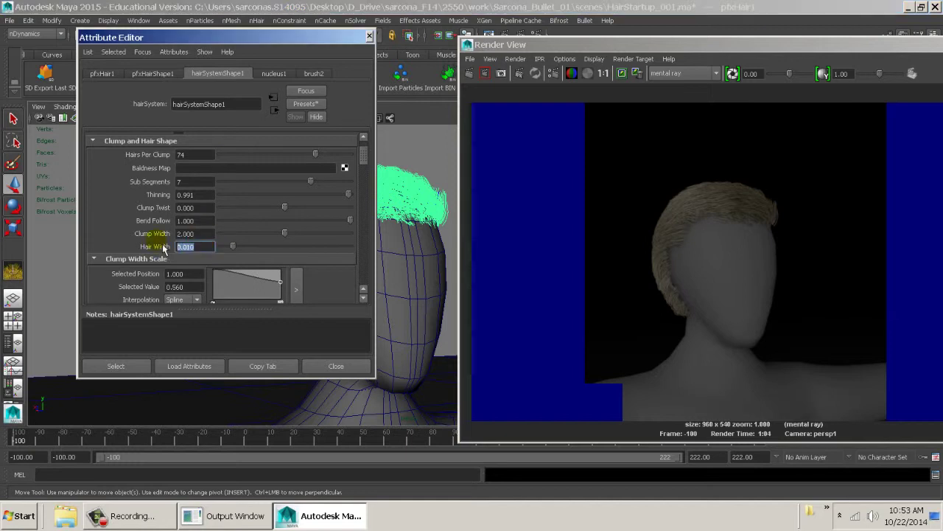
text(0.2)
key(Return)
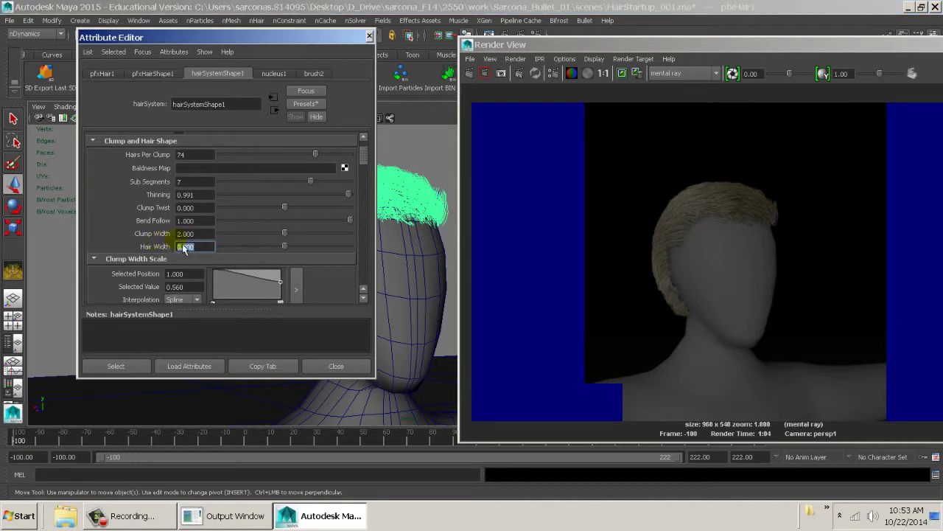
Step: Render only a region enclosing the character's hair and face
drag(790, 175, 641, 324)
click(621, 73)
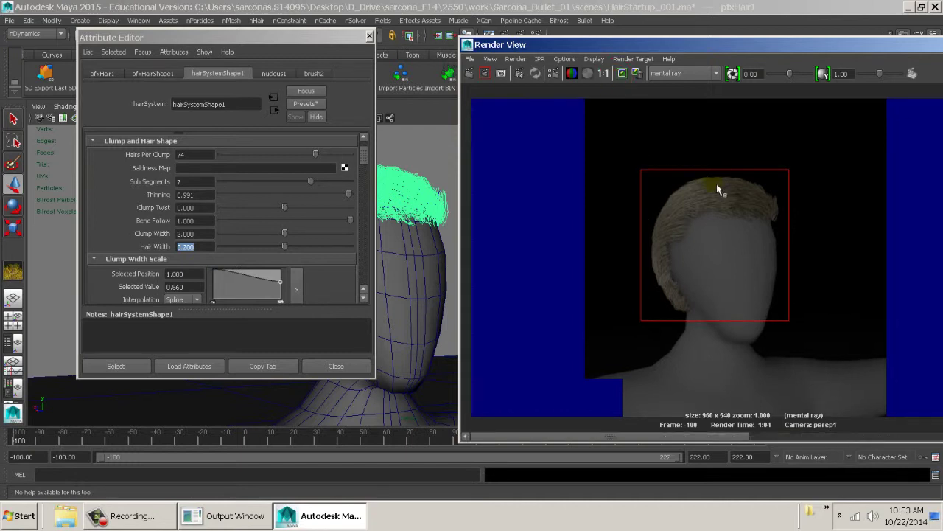
click(493, 80)
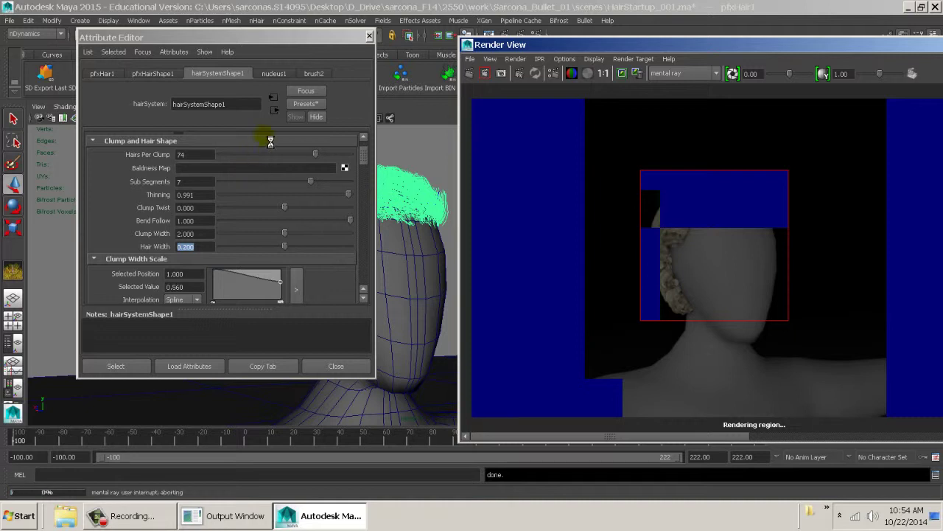
Step: Set Hairs Per Clump to 30 and move the Hair Width Scale curve's point to position 0.209
drag(278, 153, 266, 164)
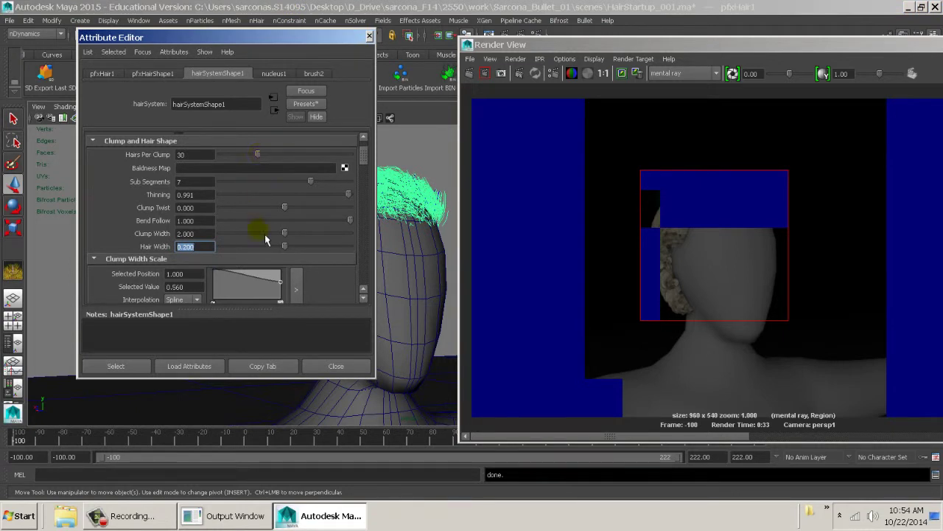
scroll(257, 233, down, 3)
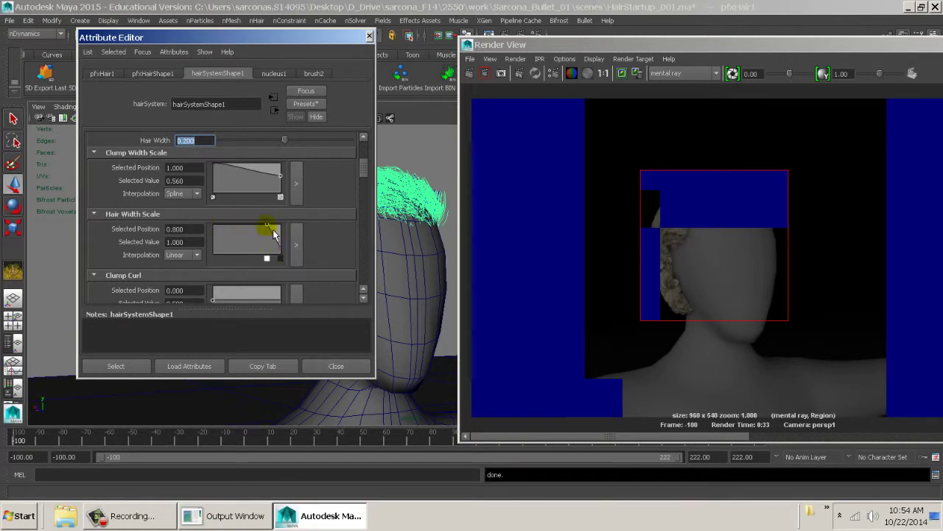
drag(270, 228, 233, 228)
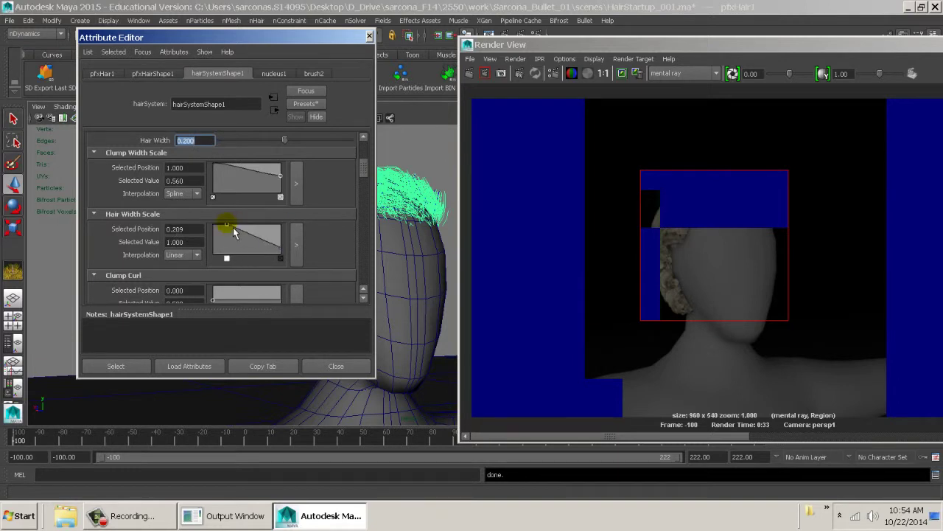
Step: Re-render the region around the head and examine the rendered hair strands up close
click(486, 74)
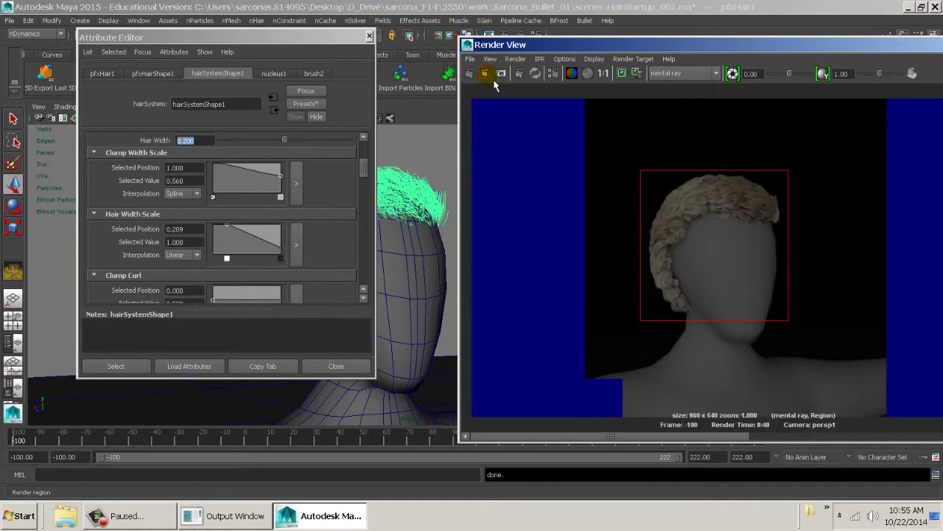
alt+middle_drag(678, 185, 605, 238)
scroll(707, 284, up, 8)
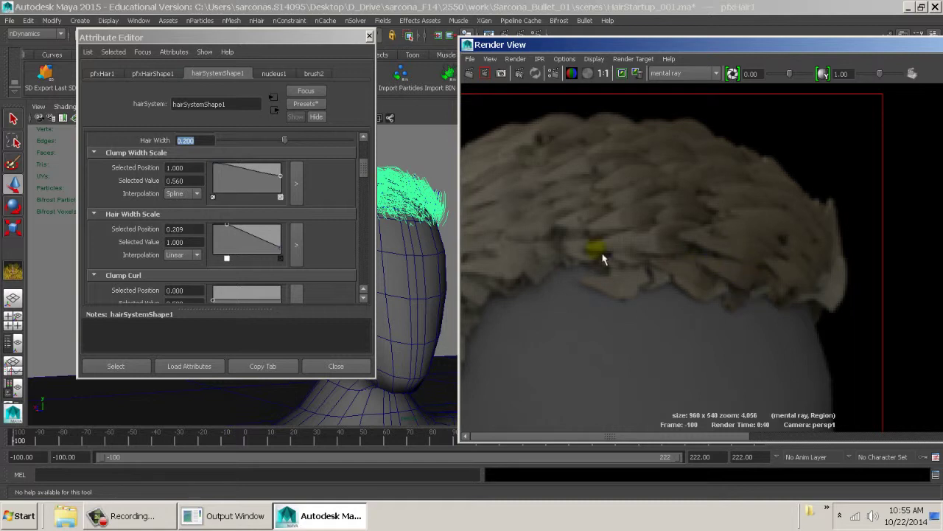
Step: Set the Hair Width to 0.12, re-render the region and check the hair's thickness
scroll(366, 172, up, 3)
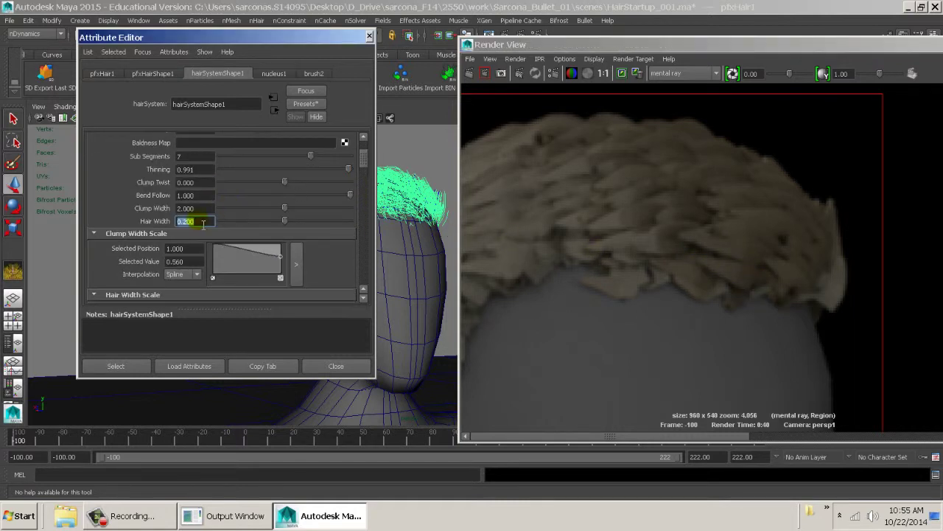
drag(203, 224, 179, 230)
text(.12)
key(Return)
click(485, 73)
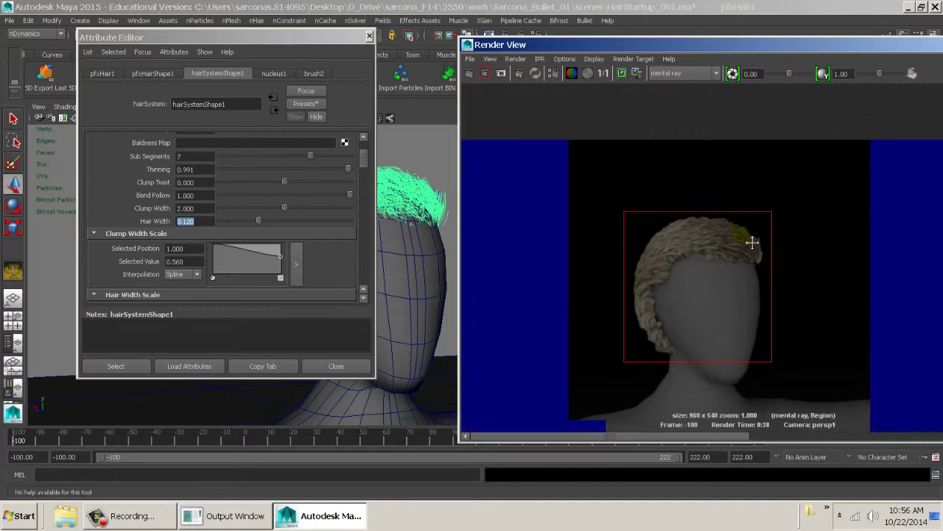
scroll(811, 242, up, 3)
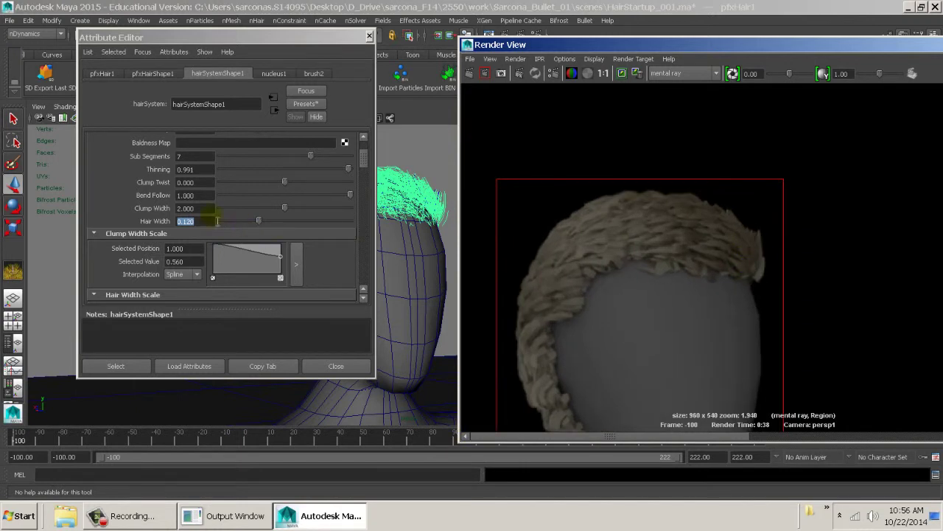
Step: Set the Hair Width to 0.5 and render a smaller region covering only the upper part of the hair
click(200, 222)
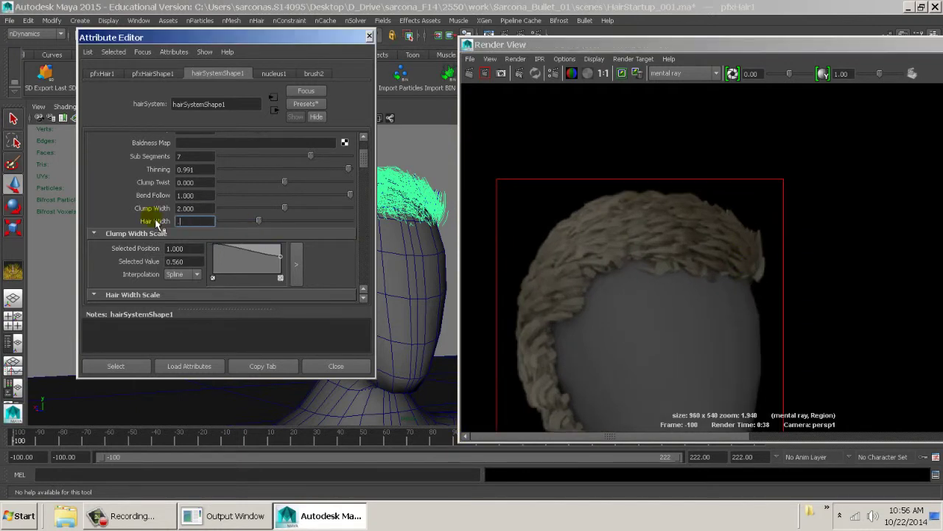
text(.5)
key(Return)
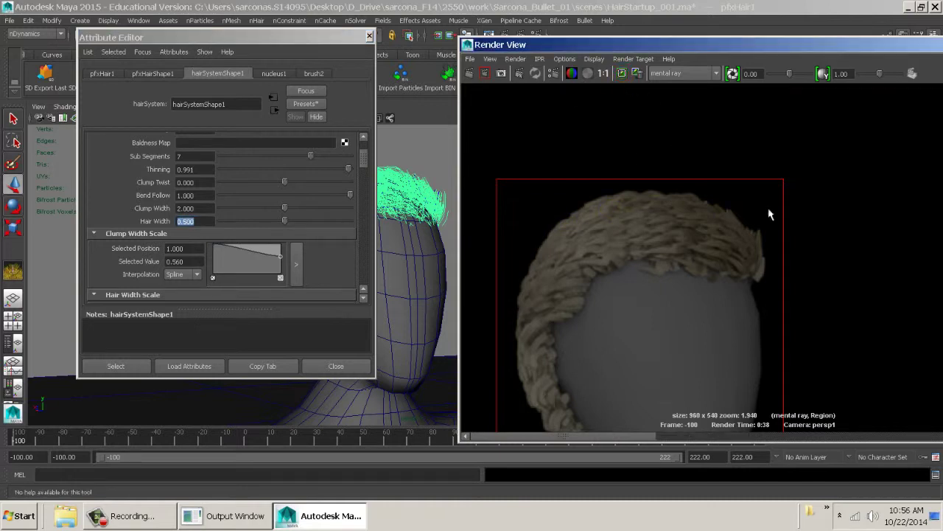
drag(780, 191, 526, 282)
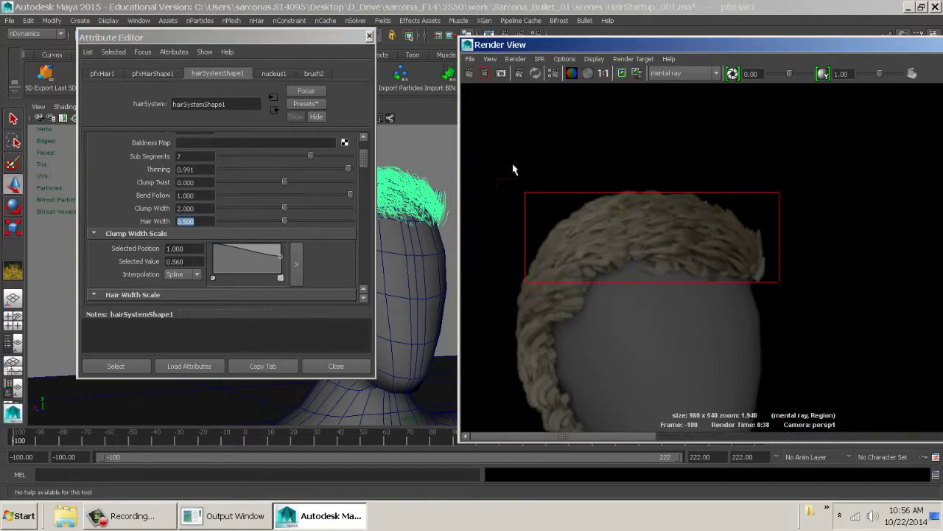
click(486, 74)
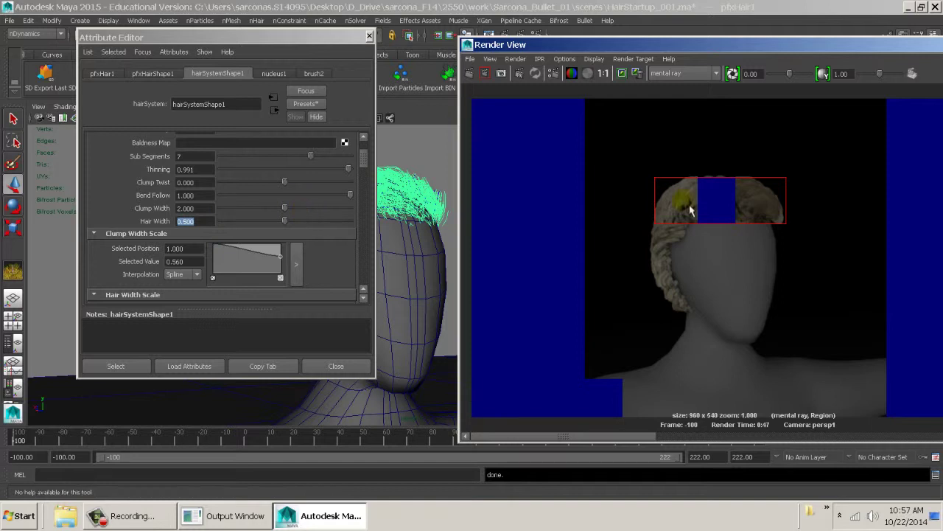
Step: Set the Hair Width to 0.05 and re-render the region over the upper hair
double_click(207, 223)
key(BackSpace)
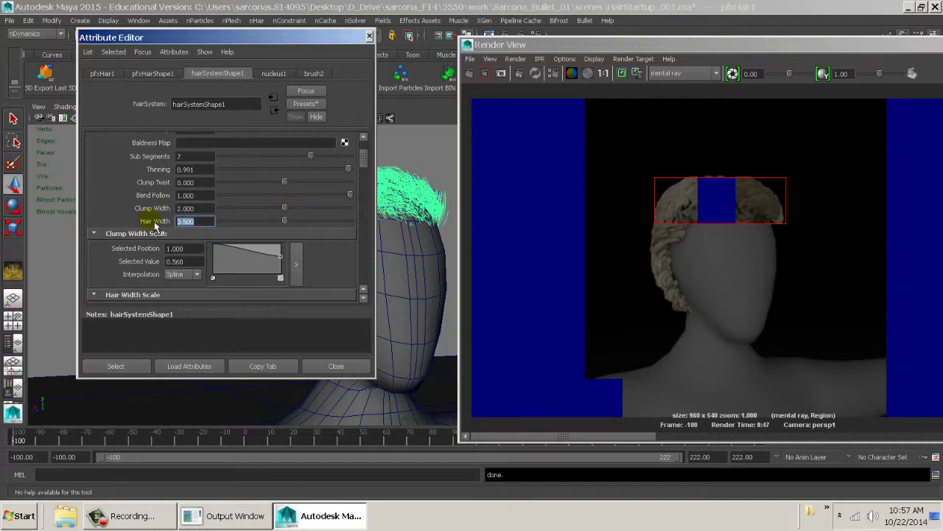
text(.05)
key(Return)
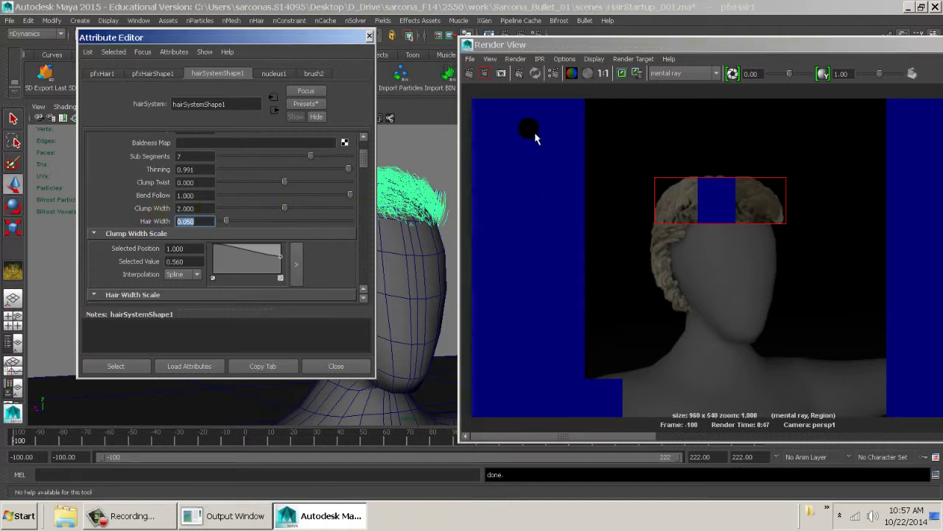
click(491, 77)
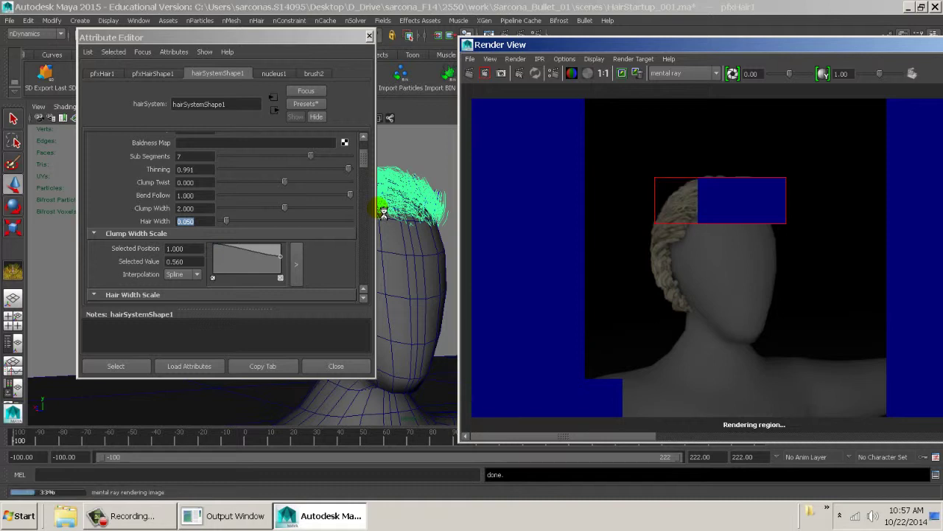
Step: Clear the render region, examine the rendered strands up close, and put away the render and hair attribute windows
click(741, 212)
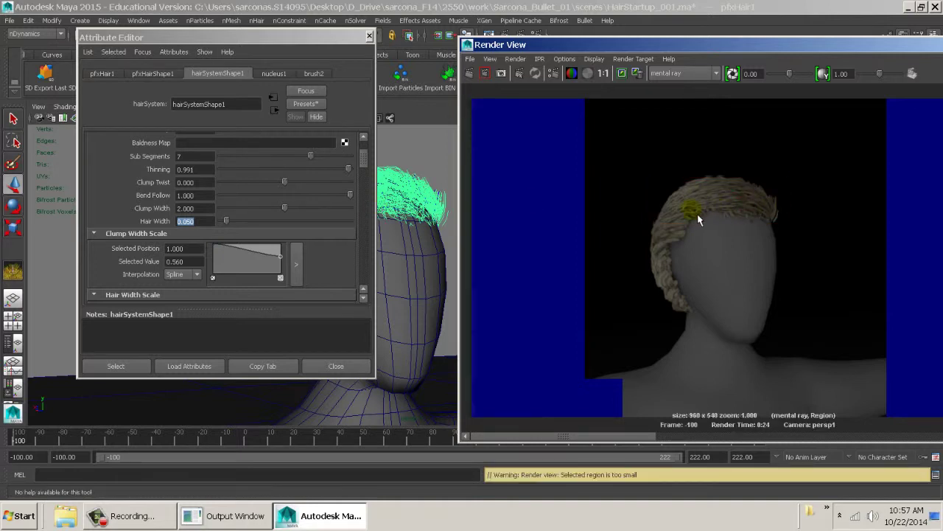
scroll(744, 220, up, 4)
scroll(762, 287, up, 3)
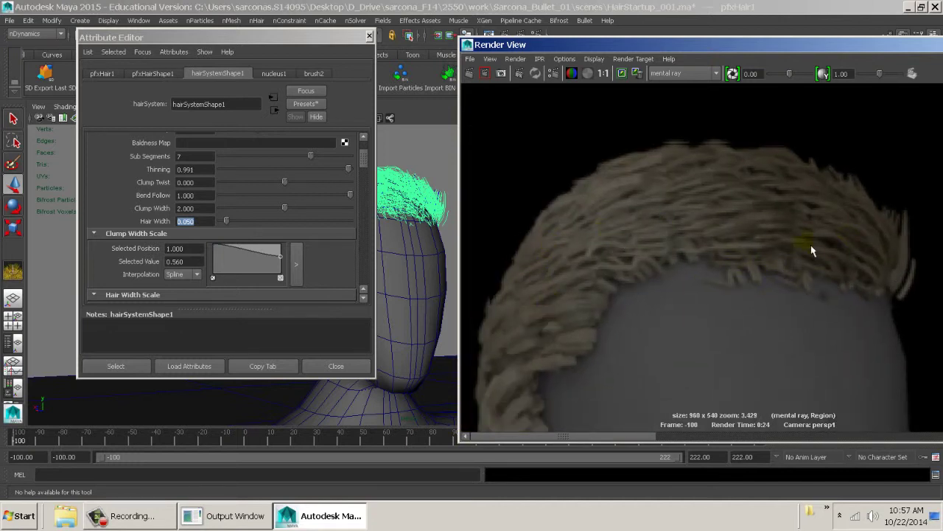
scroll(752, 220, down, 2)
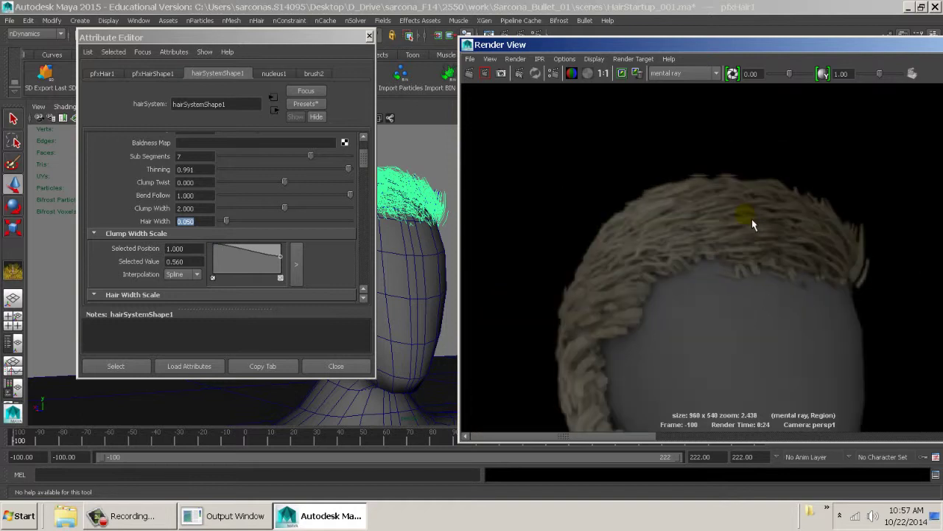
scroll(792, 243, up, 1)
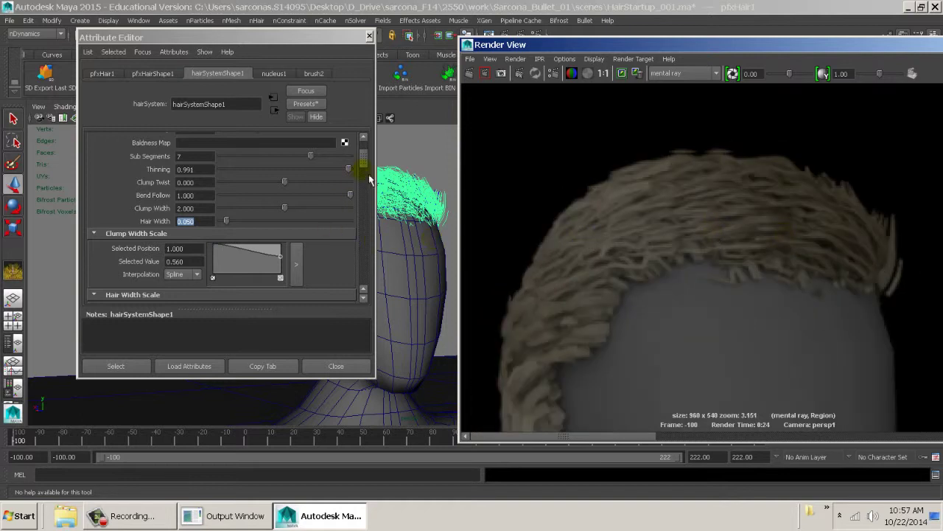
double_click(468, 46)
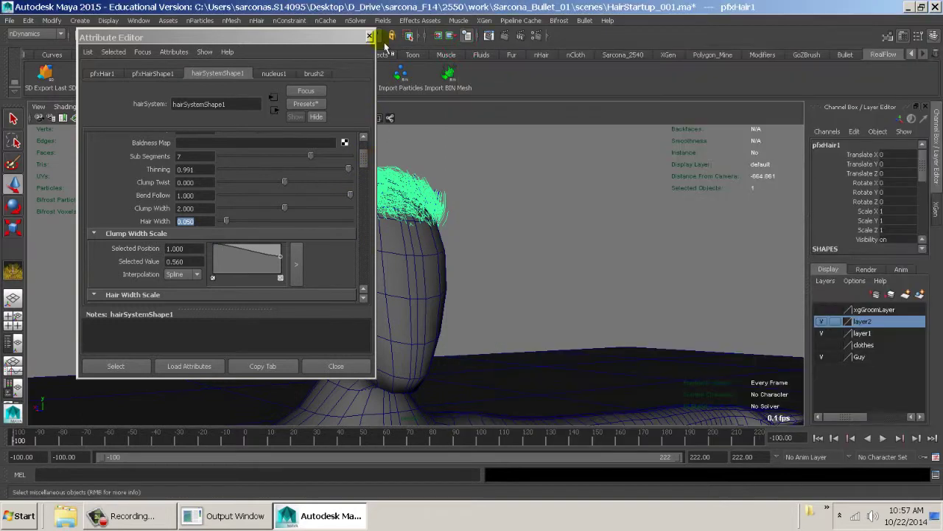
click(370, 35)
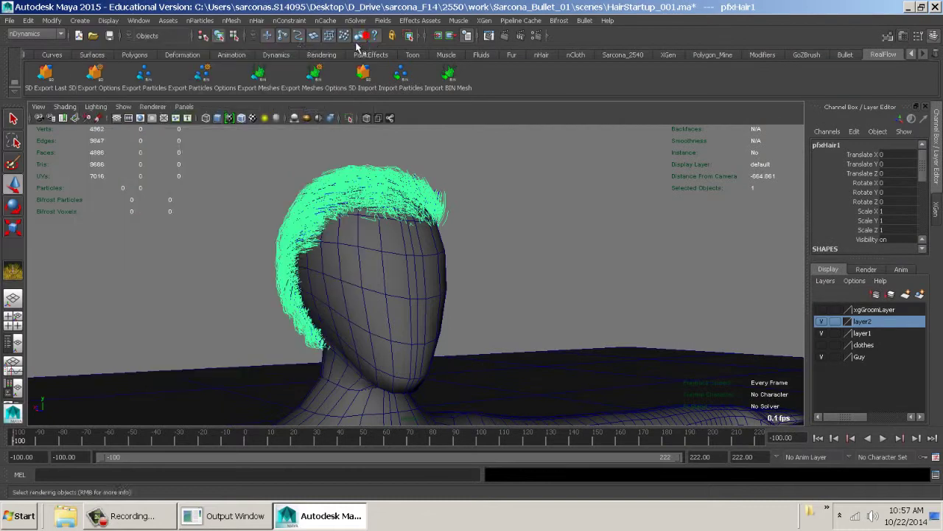
Step: Frame curve168 near the hairline and try to pick a follicle at the root of a guide curve on the scalp
click(310, 241)
key(space)
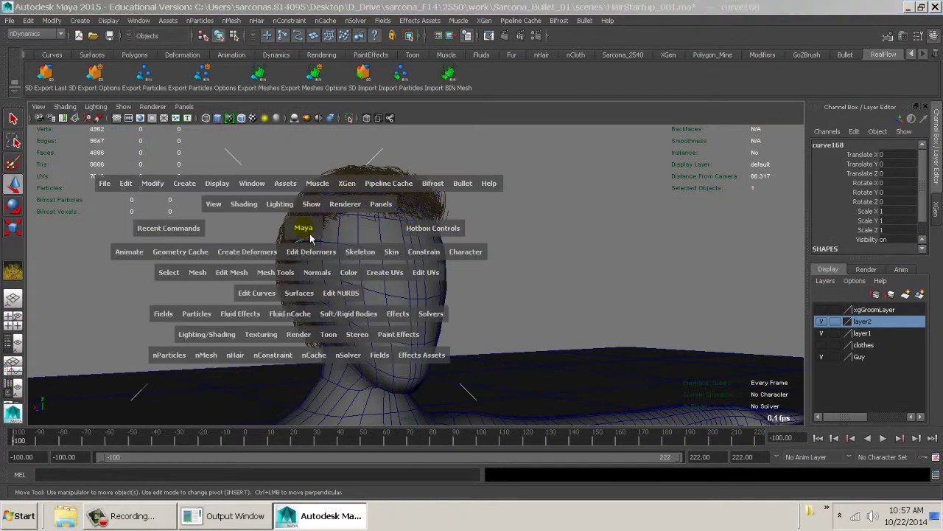
key(f)
alt+drag(310, 236, 629, 246)
click(618, 239)
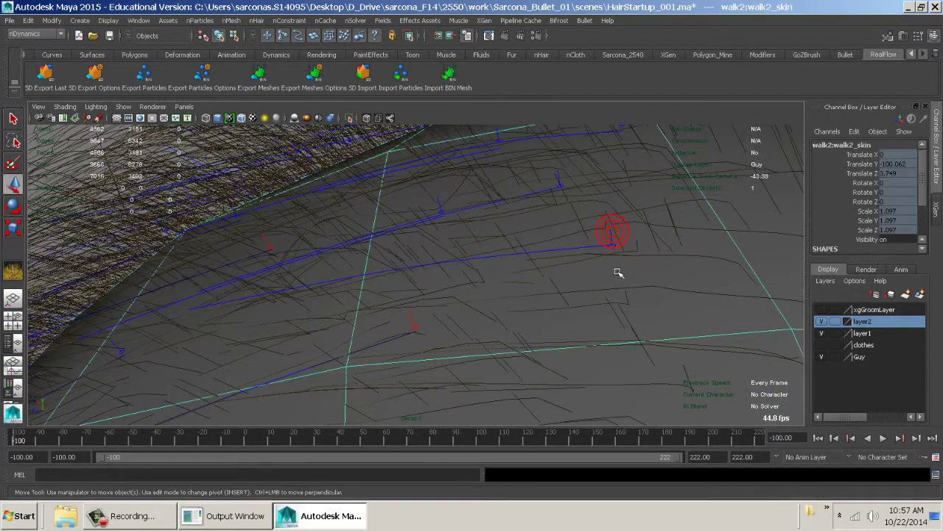
alt+middle_drag(615, 238, 520, 253)
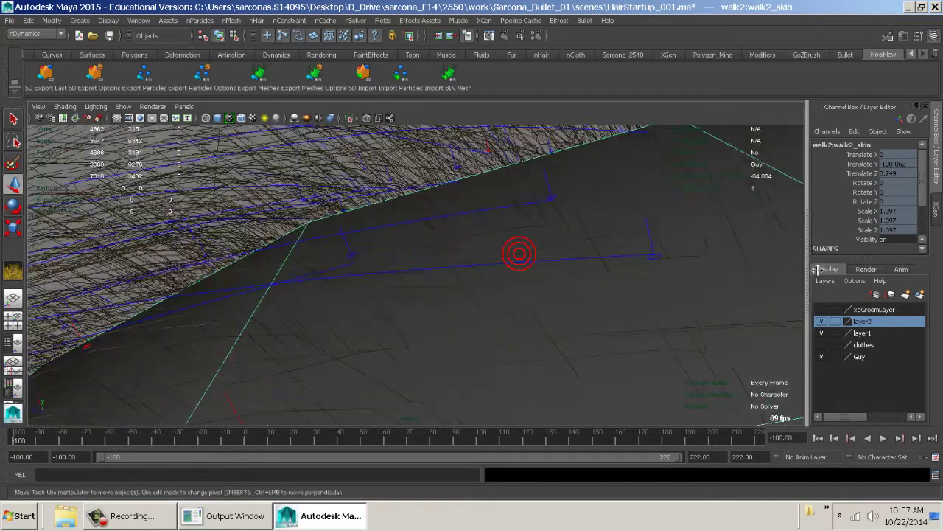
click(657, 255)
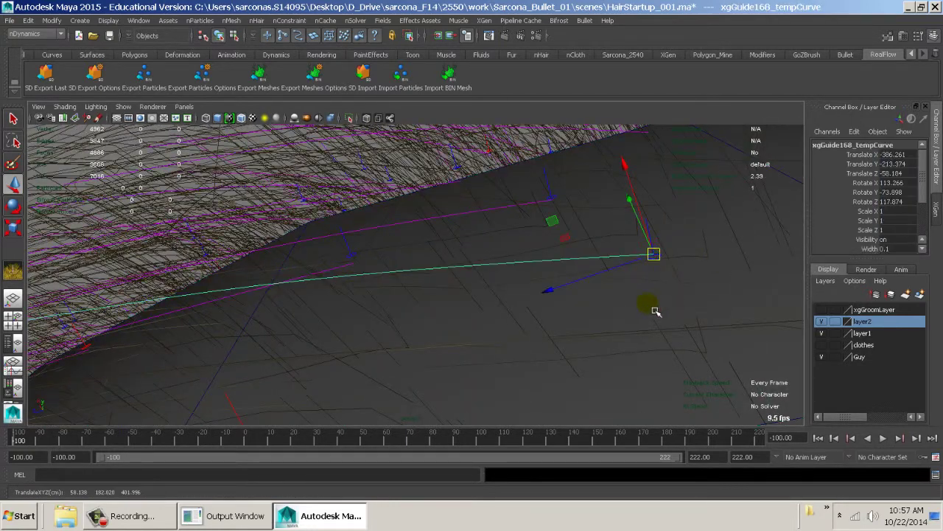
Step: Select follicle169 at the hairline and open the attributes of its hair system's clump and hair shape
alt+middle_drag(656, 312, 520, 290)
click(431, 364)
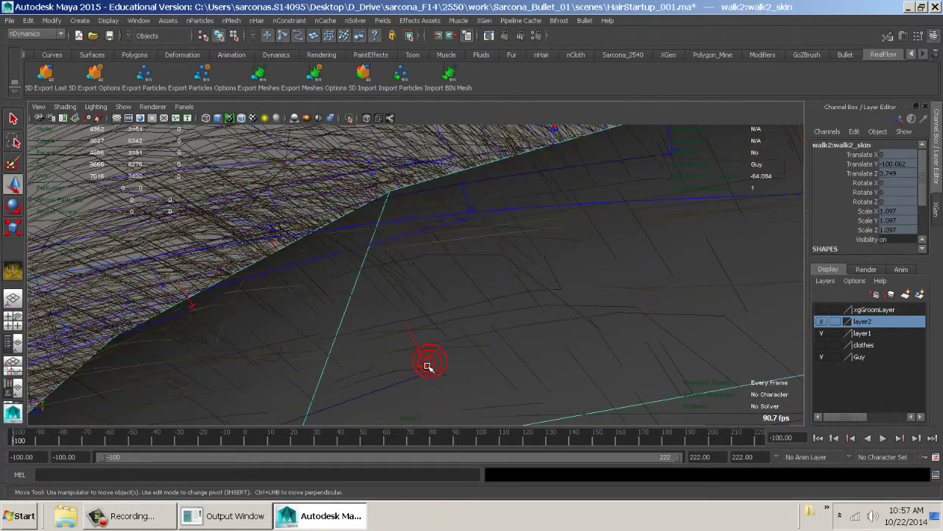
click(423, 361)
key(ctrl+a)
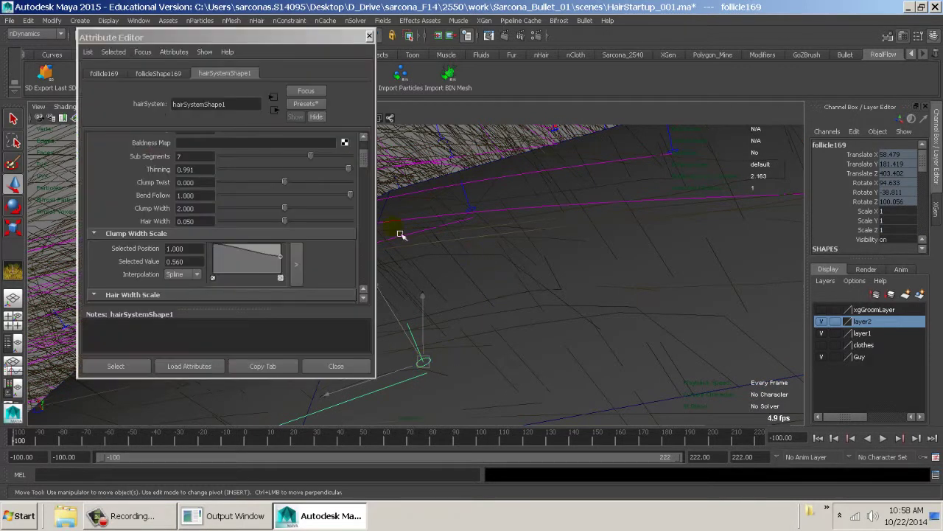
alt+drag(540, 266, 445, 281)
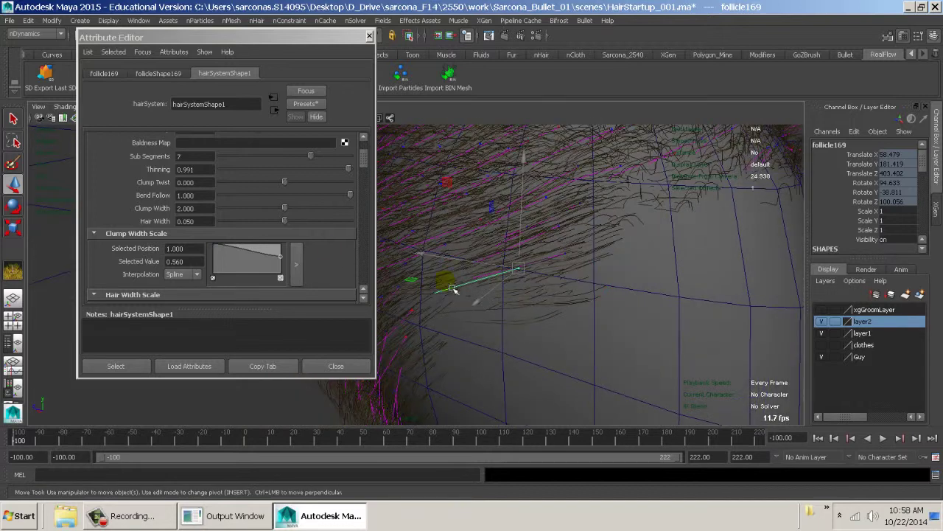
scroll(214, 242, up, 2)
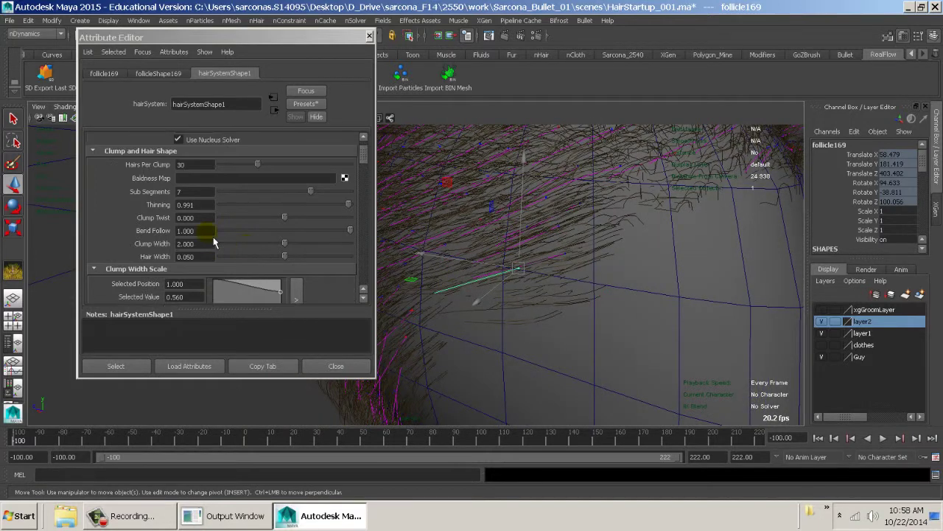
Step: Open follicle169's shape attributes and examine its Simulation Method choices without changing the setting
click(157, 77)
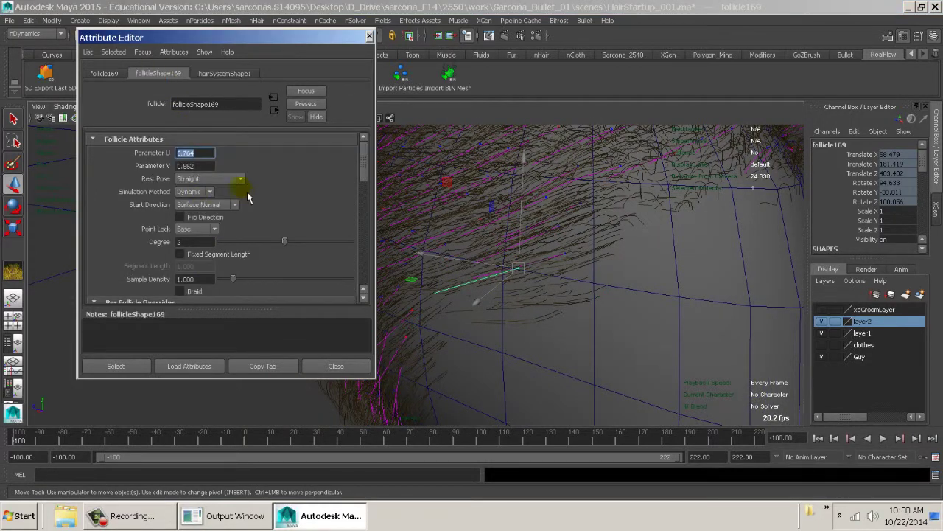
click(193, 191)
click(195, 219)
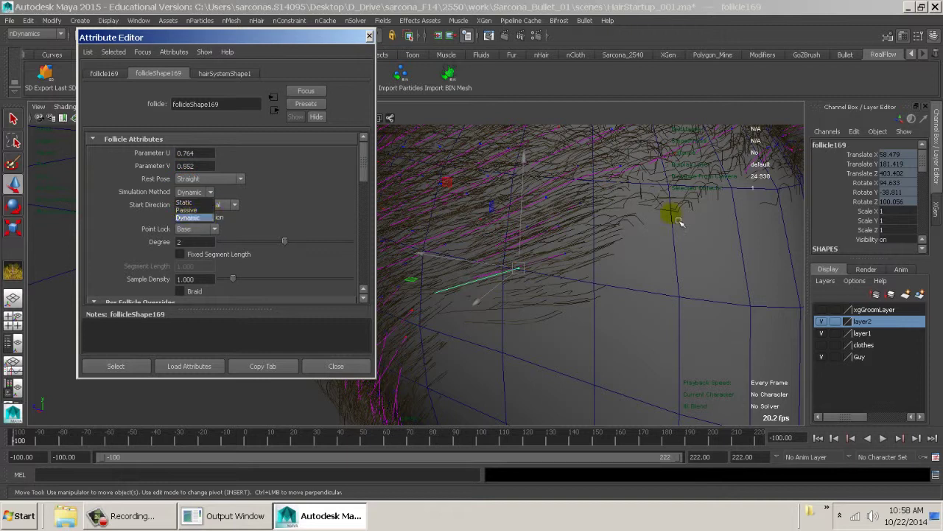
click(316, 182)
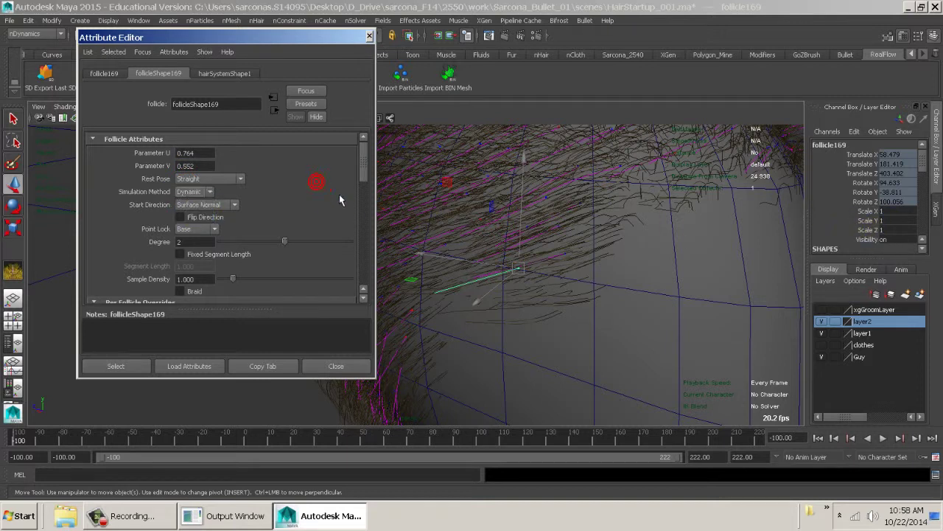
click(193, 192)
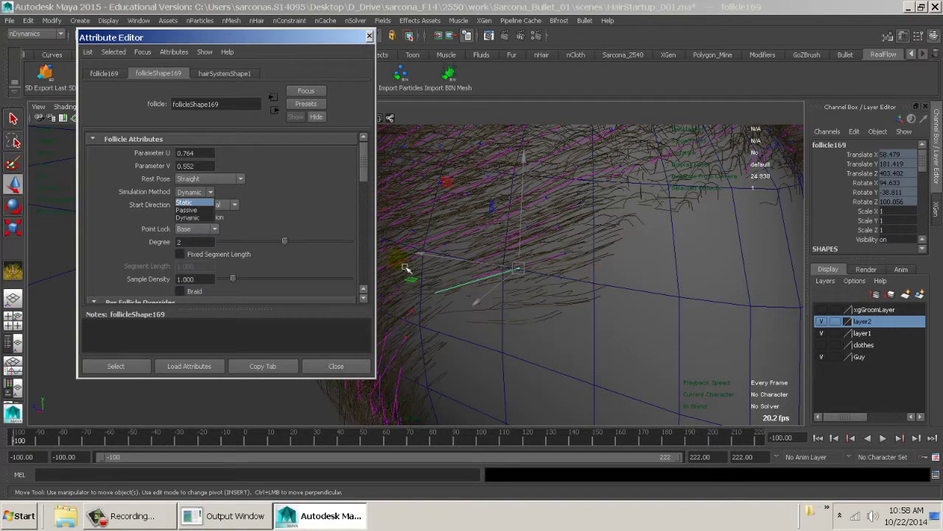
click(294, 208)
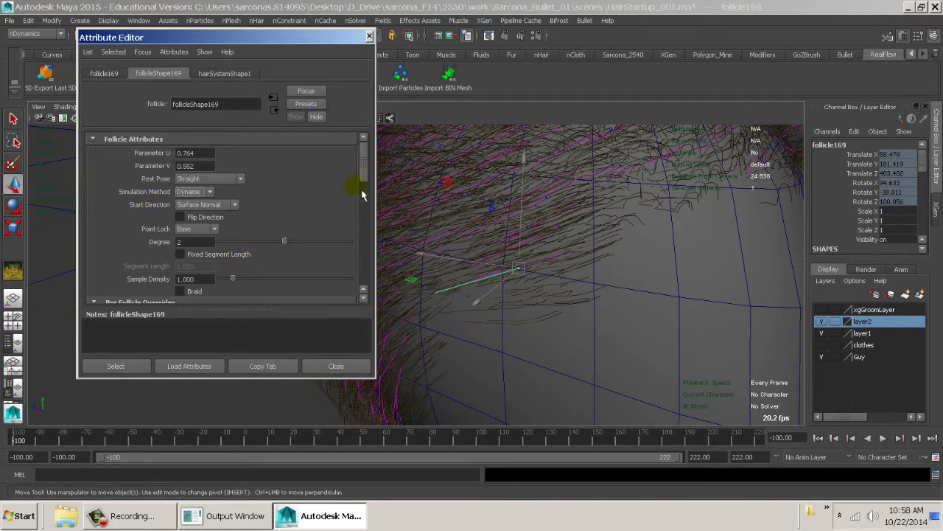
Step: Try the Braid option on follicle169, check its hair clump in the viewport, and turn Braid off again
mouse_move(364, 164)
mouse_down()
mouse_move(364, 181)
mouse_move(374, 170)
mouse_up()
click(306, 242)
drag(221, 242, 286, 249)
scroll(323, 177, down, 3)
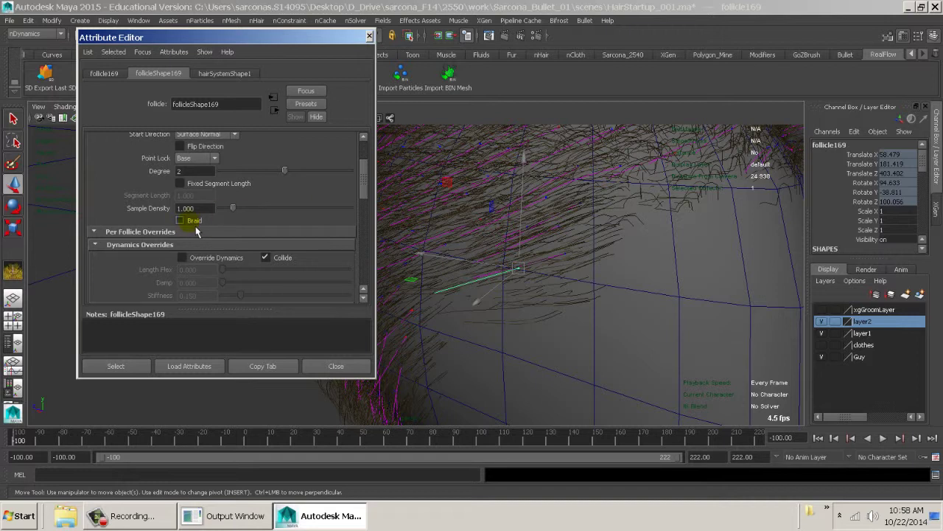
click(190, 220)
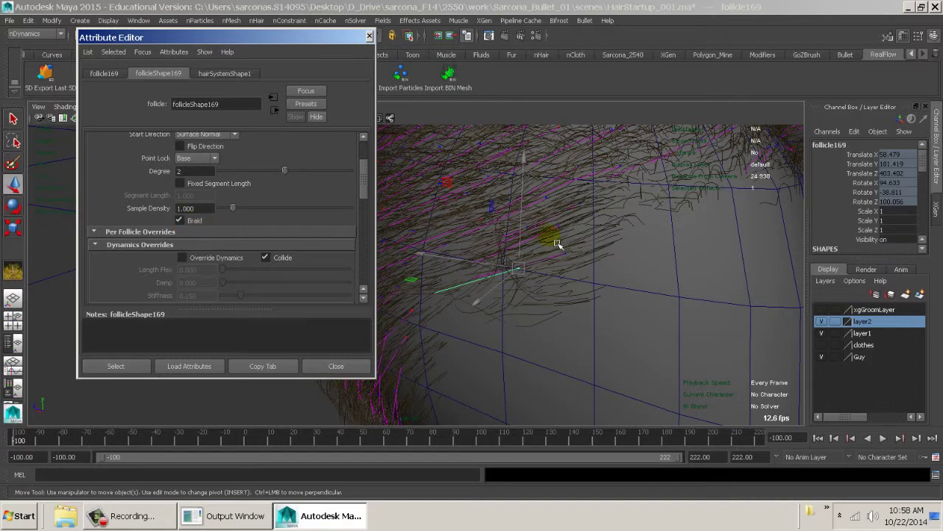
alt+drag(604, 317, 496, 318)
click(179, 221)
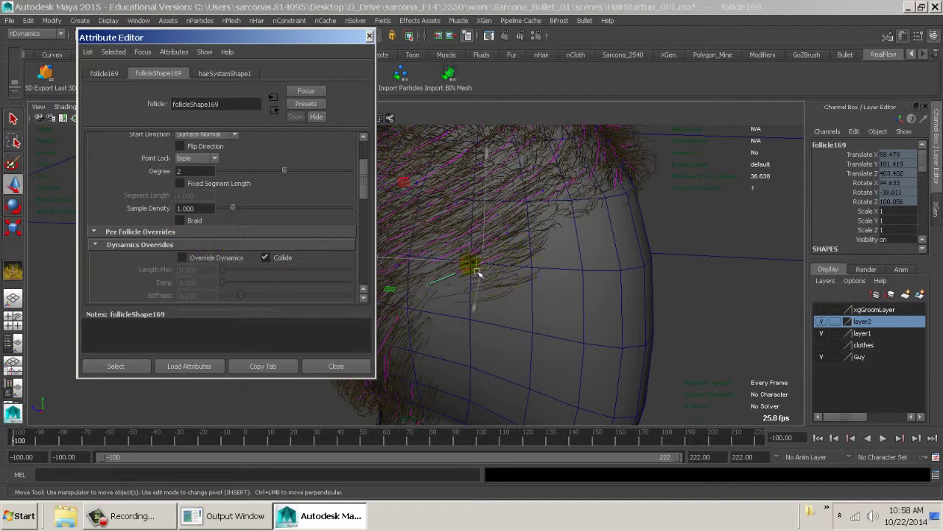
Step: Examine follicle169's attributes from the rest pose through the dynamics and render overrides
scroll(243, 235, up, 2)
scroll(243, 235, up, 2)
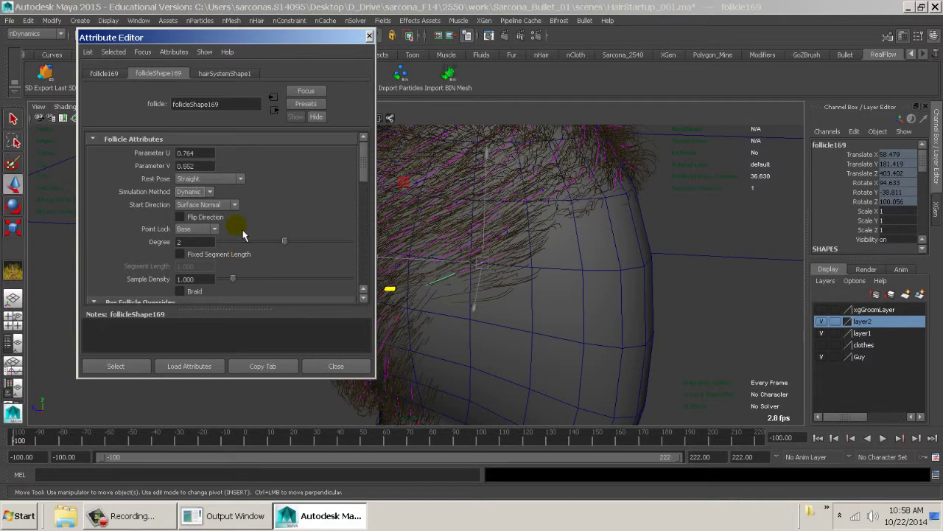
scroll(236, 232, down, 2)
scroll(213, 243, down, 1)
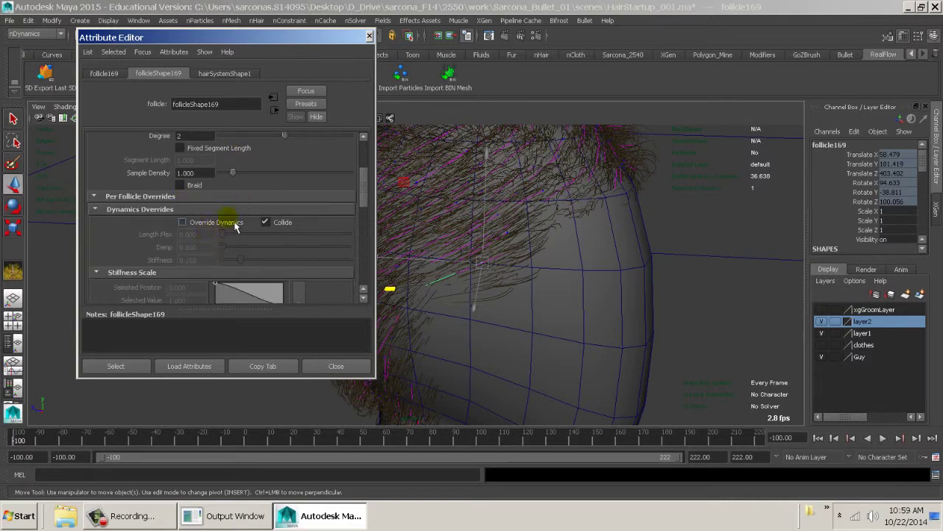
scroll(236, 226, down, 2)
scroll(269, 235, down, 2)
scroll(231, 232, down, 2)
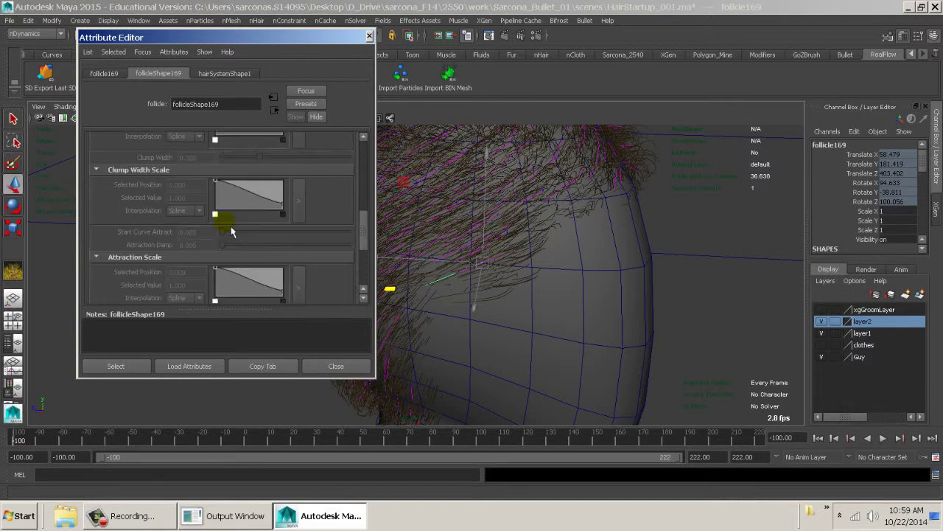
scroll(229, 232, up, 4)
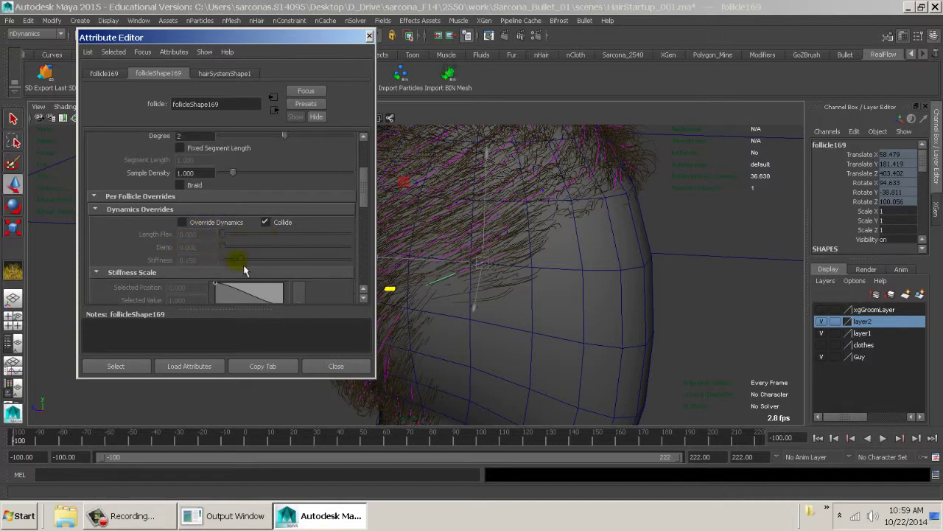
scroll(227, 210, down, 8)
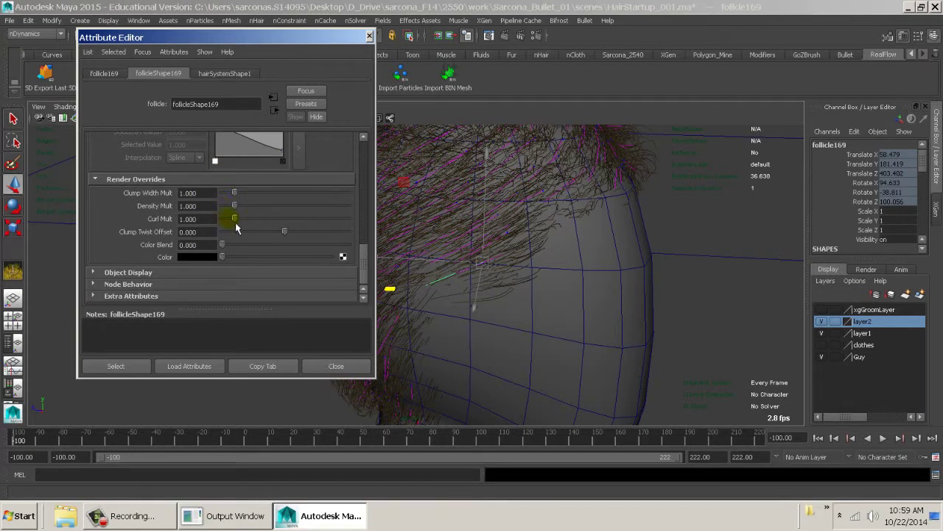
Step: Set follicle169's Curl Mult to 1.033 in the render overrides and close its attributes
drag(264, 230, 256, 235)
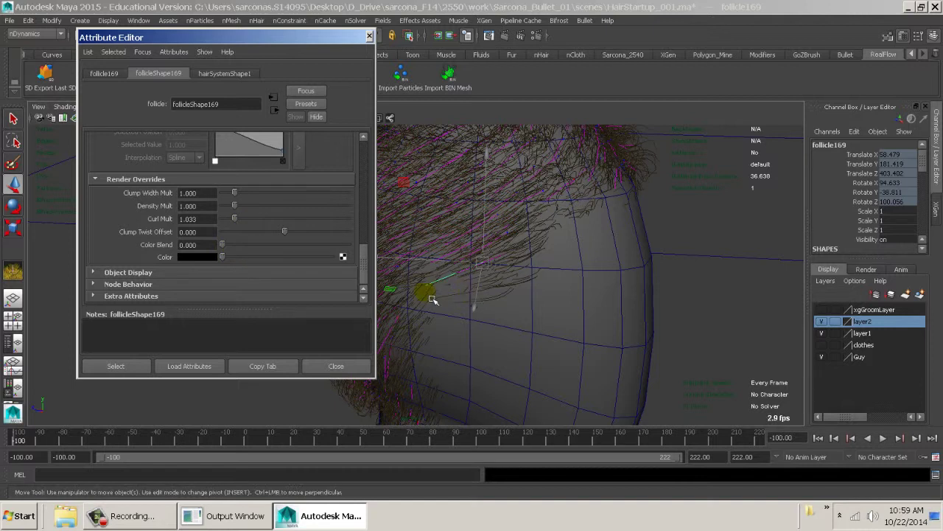
scroll(243, 273, up, 10)
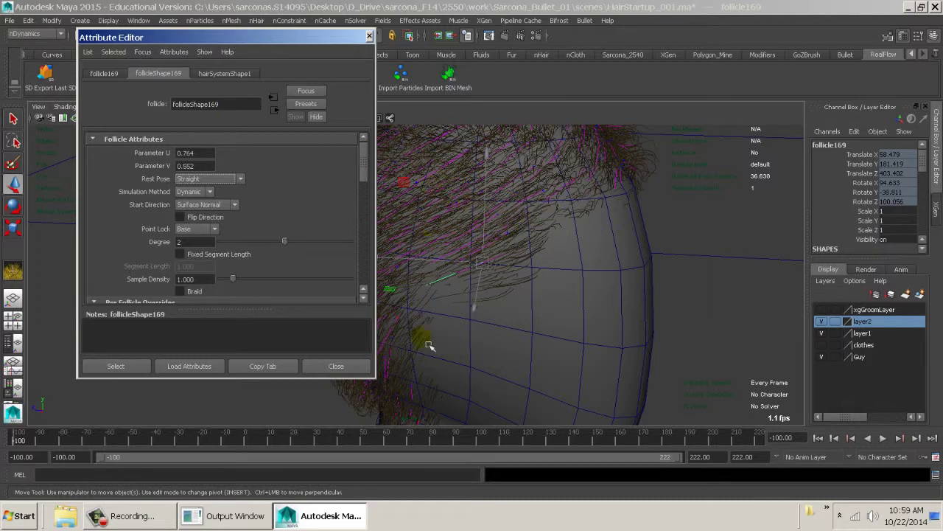
click(336, 366)
Step: Bring the whole head into view and select the pfxHair1 hair
scroll(590, 305, down, 5)
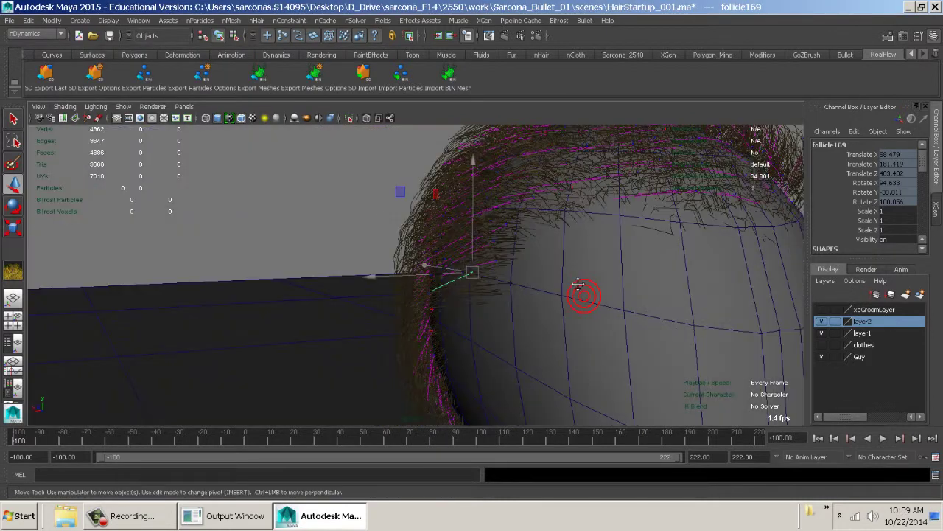
alt+middle_drag(578, 283, 313, 270)
alt+drag(313, 269, 373, 225)
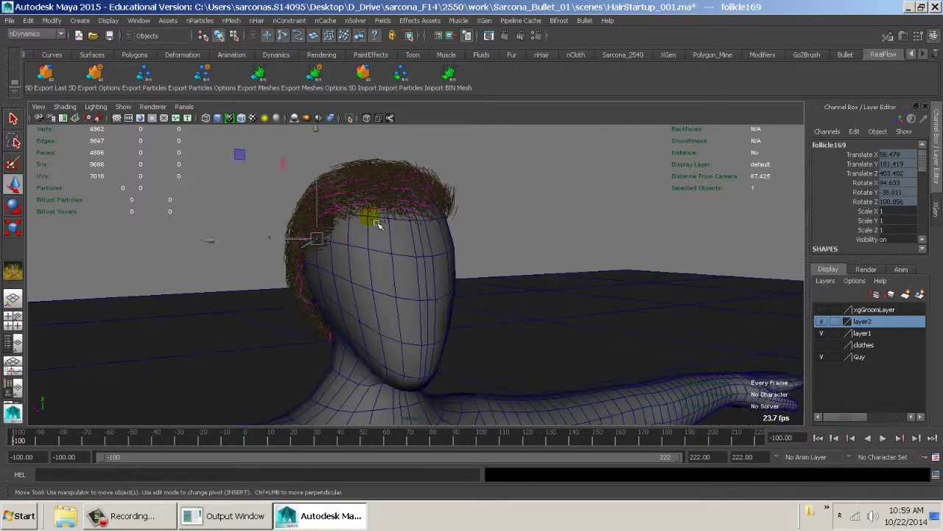
click(387, 163)
alt+drag(387, 164, 401, 222)
scroll(402, 214, down, 3)
key(w)
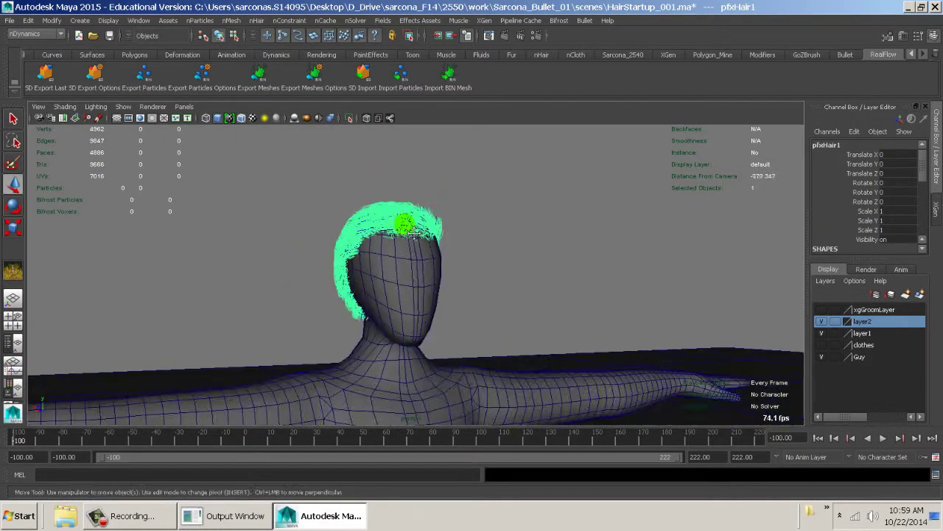
click(398, 189)
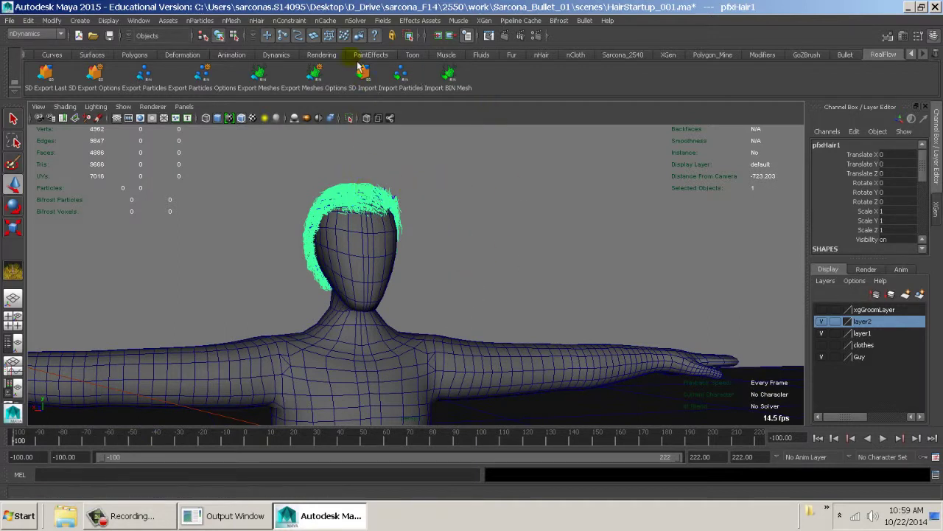
Step: Look through the hairCamShape camera and save the scene
click(184, 106)
mouse_move(238, 122)
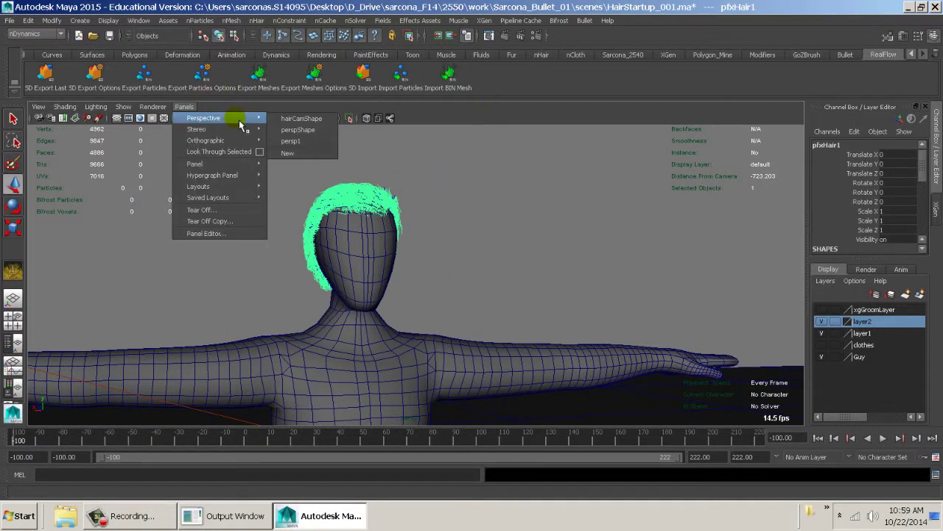
click(314, 119)
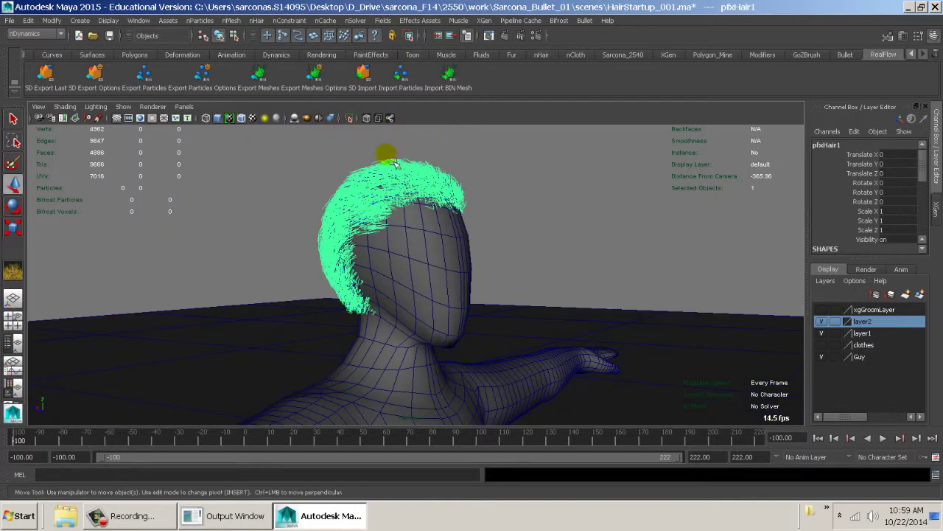
click(10, 20)
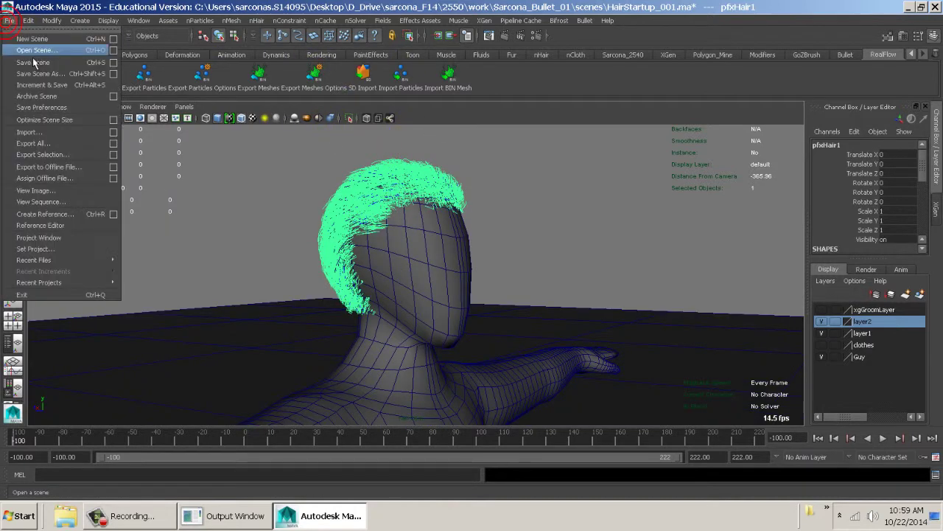
click(33, 62)
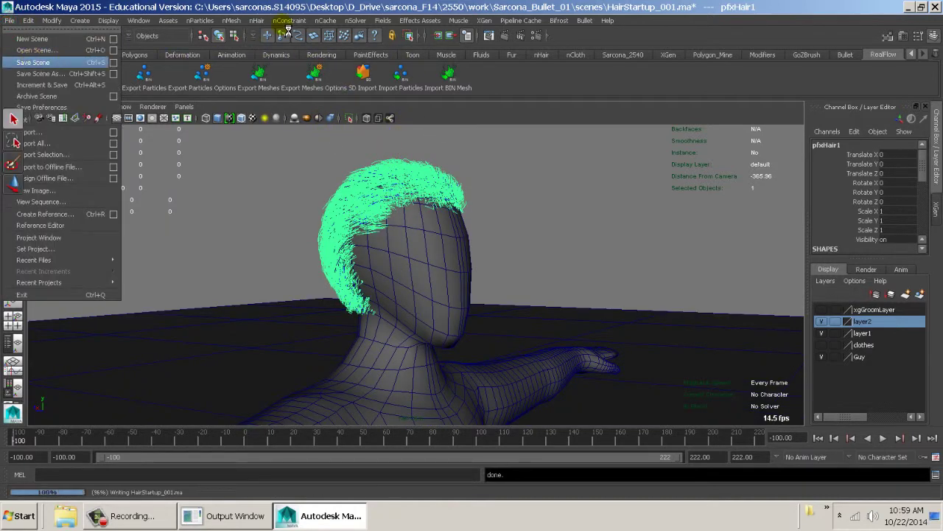
click(325, 20)
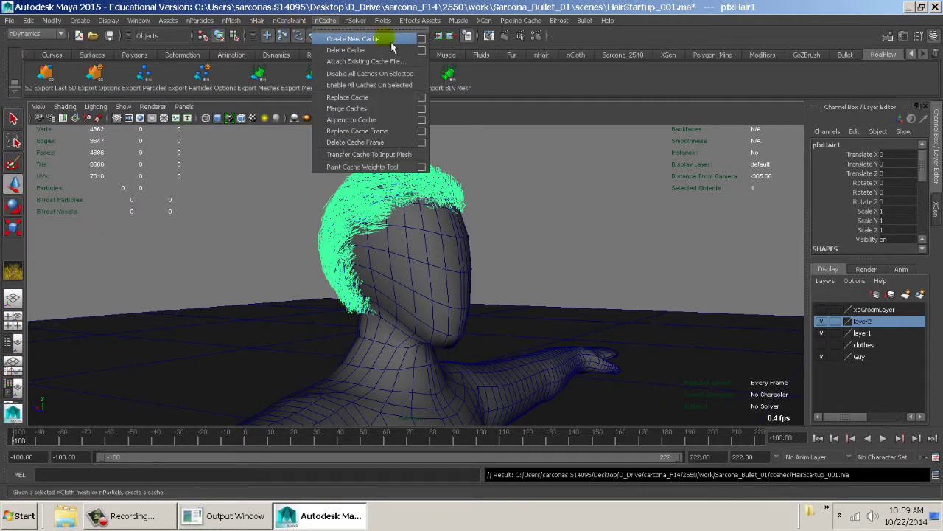
click(432, 42)
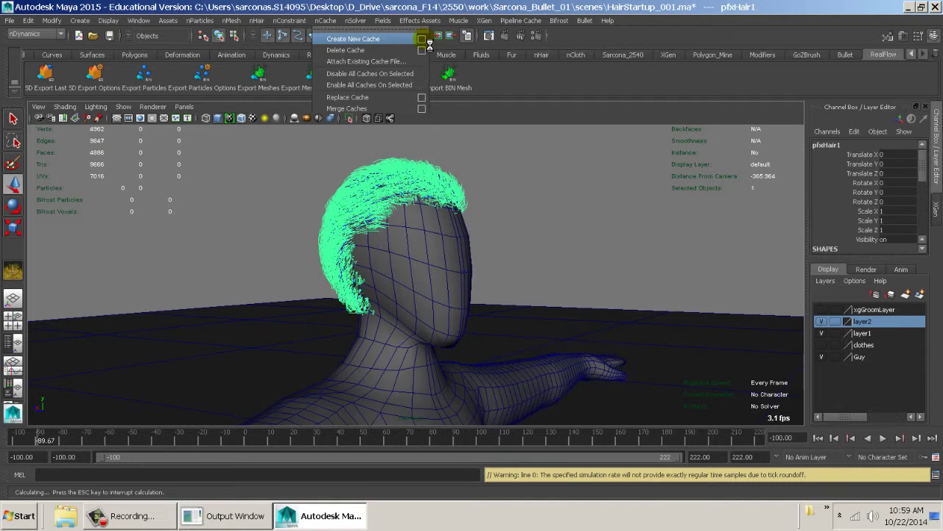
key(Escape)
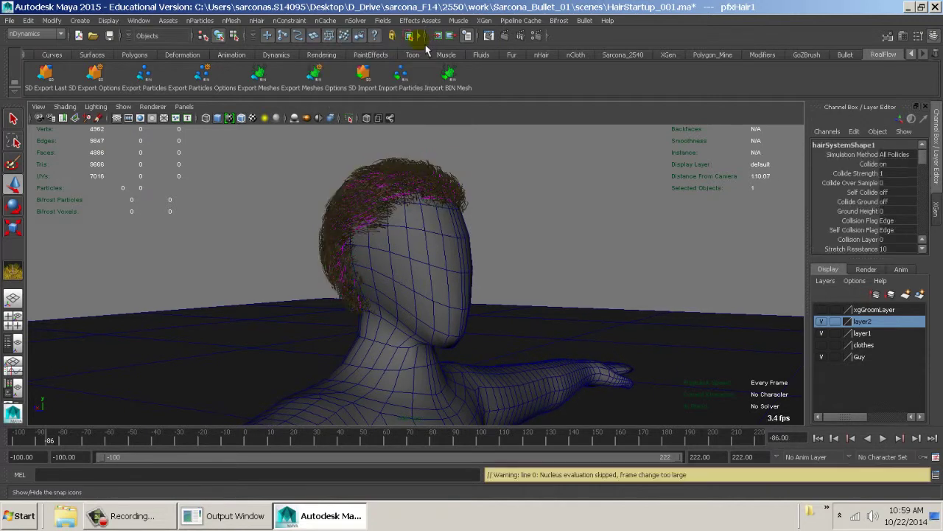
click(819, 438)
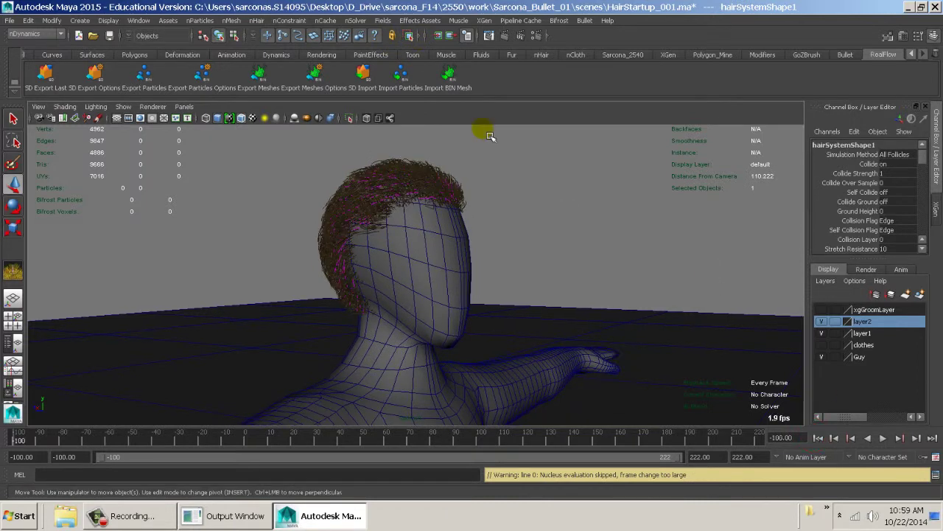
Step: Open the options for creating a new nCache for the hair system and name the cache nHairGuy
click(257, 21)
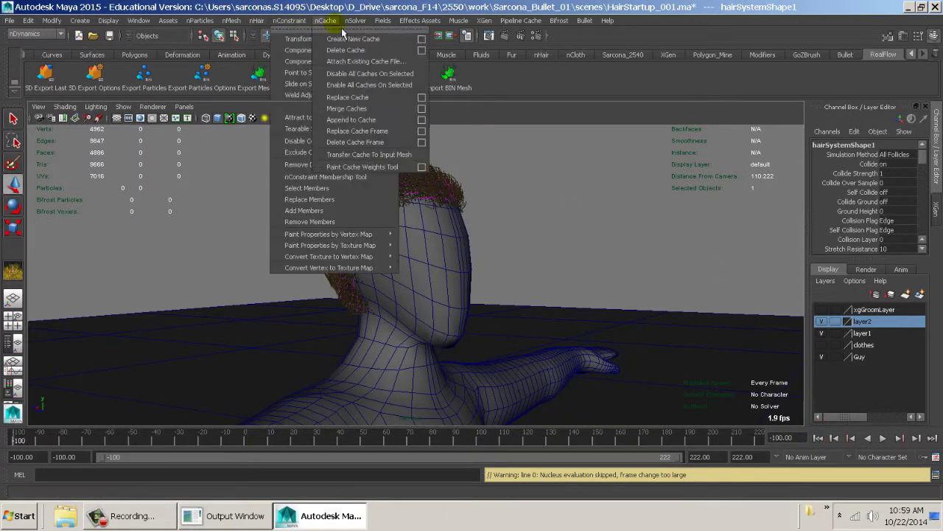
mouse_move(325, 20)
click(422, 39)
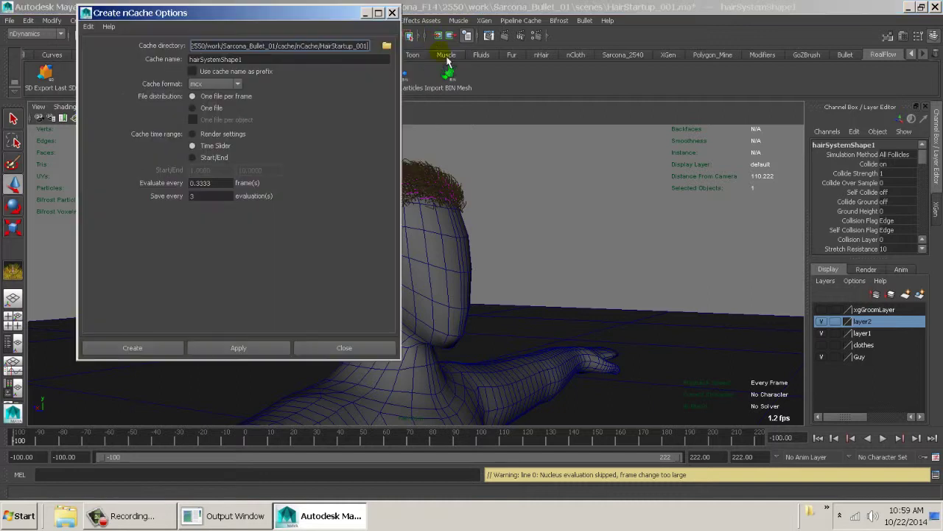
drag(258, 59, 191, 59)
text(nHairGuy)
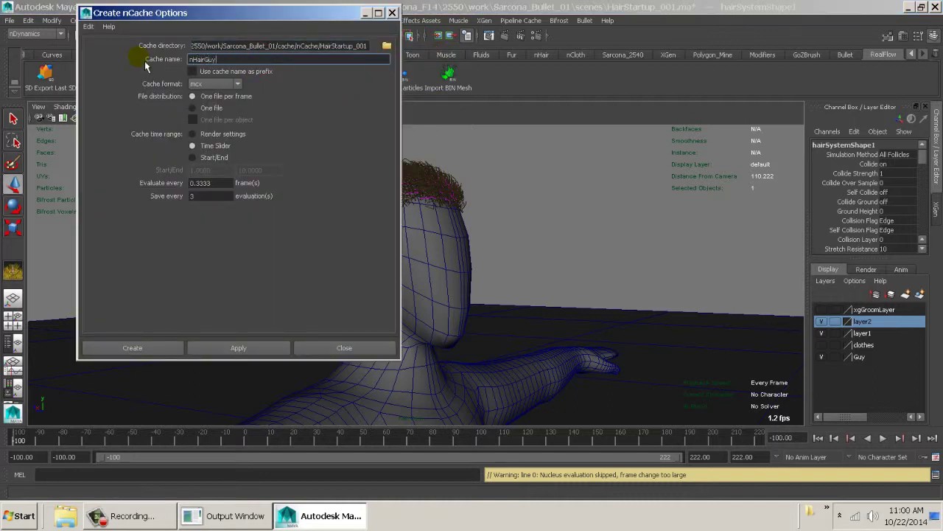
key(Tab)
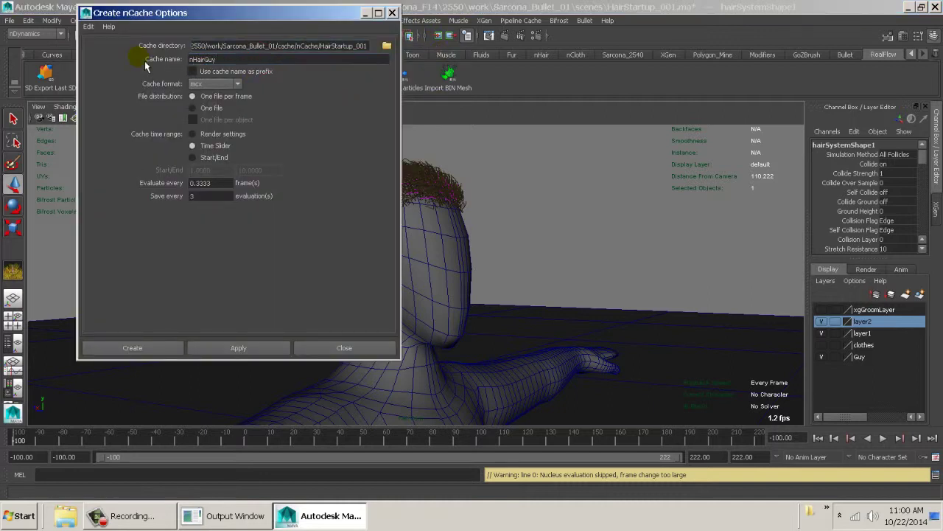
Step: Set the cache to evaluate every 1 frame and save every 1 evaluation
drag(225, 183, 190, 183)
text(1)
double_click(199, 197)
text(1)
key(Tab)
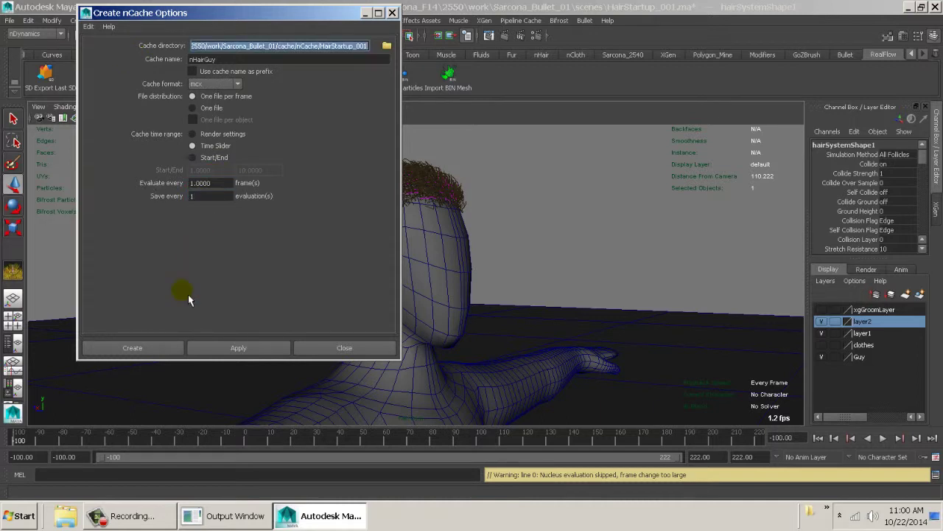
Step: Create the nHairGuy cache over the time slider range, replacing the hair system's existing cache
click(138, 347)
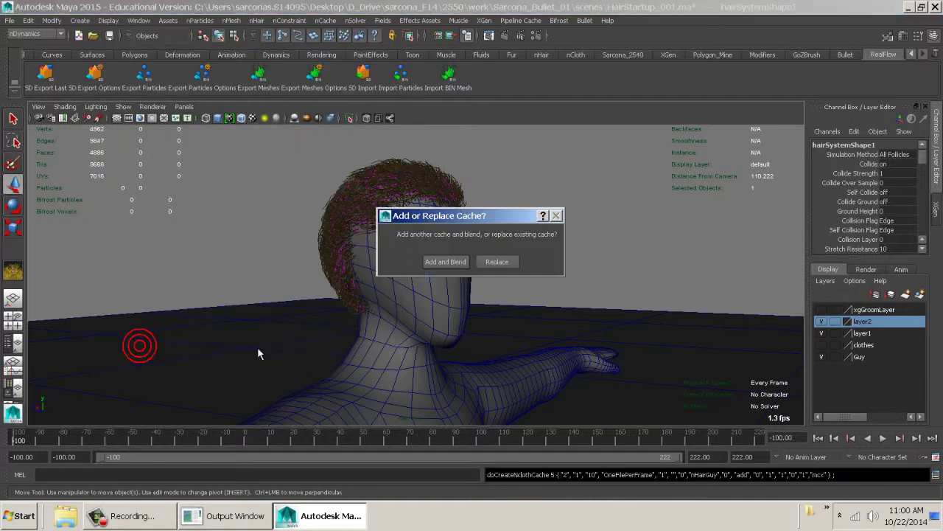
click(424, 265)
click(499, 261)
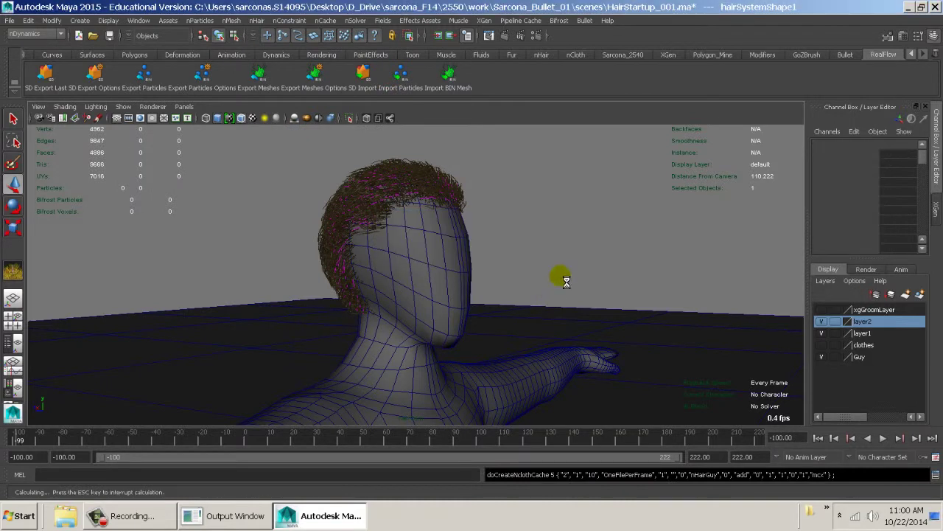
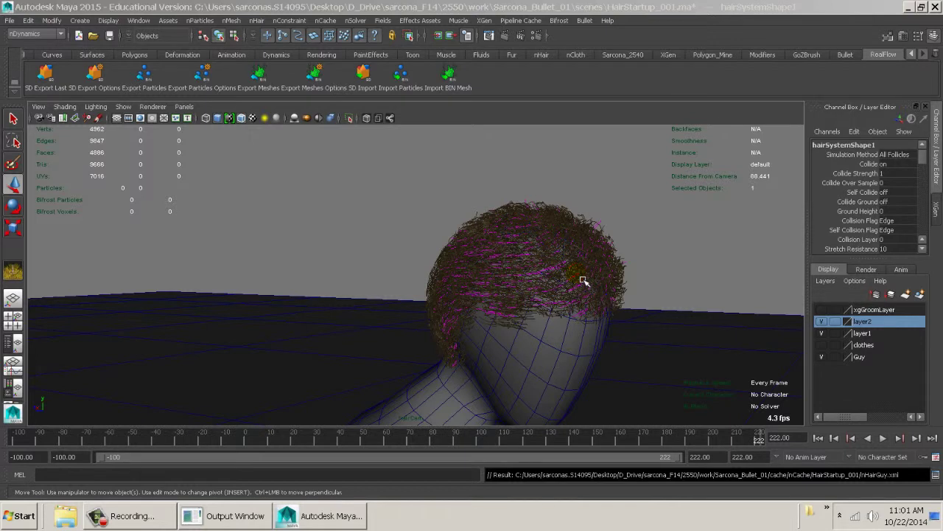
Step: Scrub through the cached hair simulation from the first frame and play it briefly to check the motion
click(12, 450)
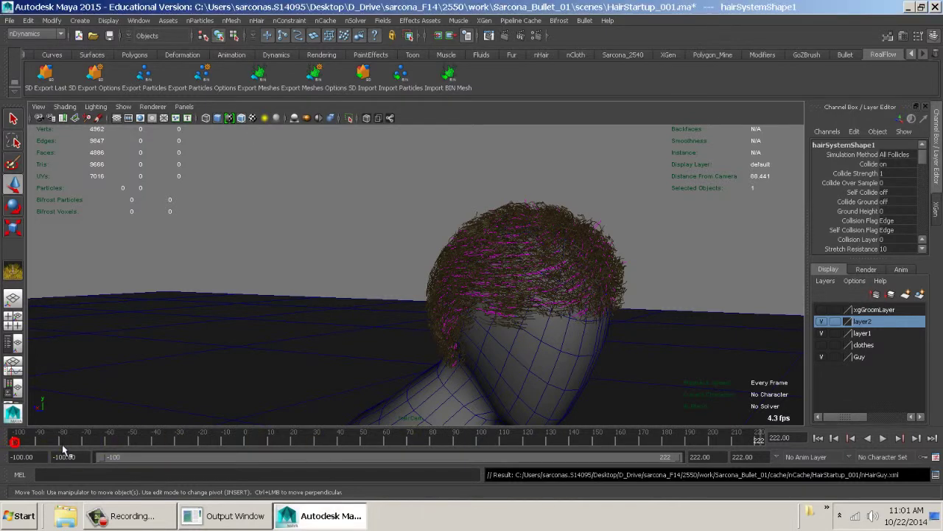
drag(196, 441, 228, 444)
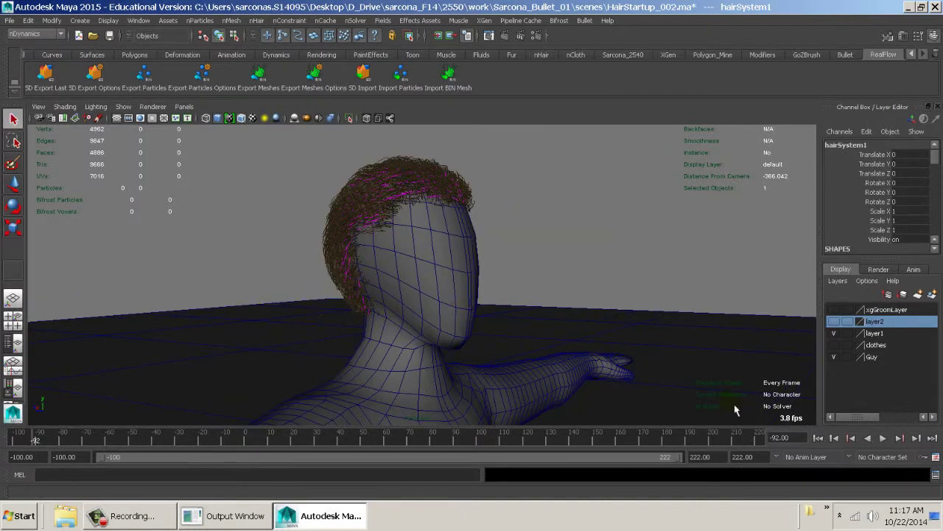
click(818, 437)
key(alt+v)
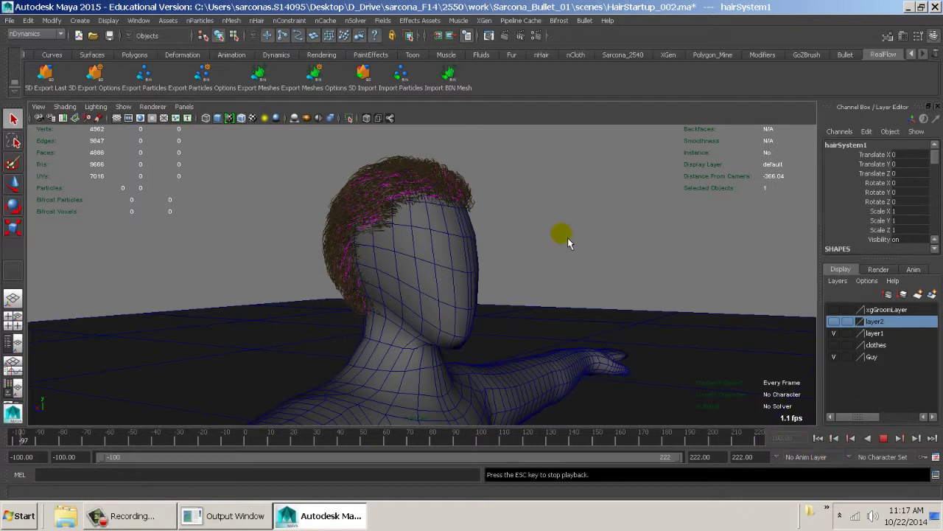
key(Escape)
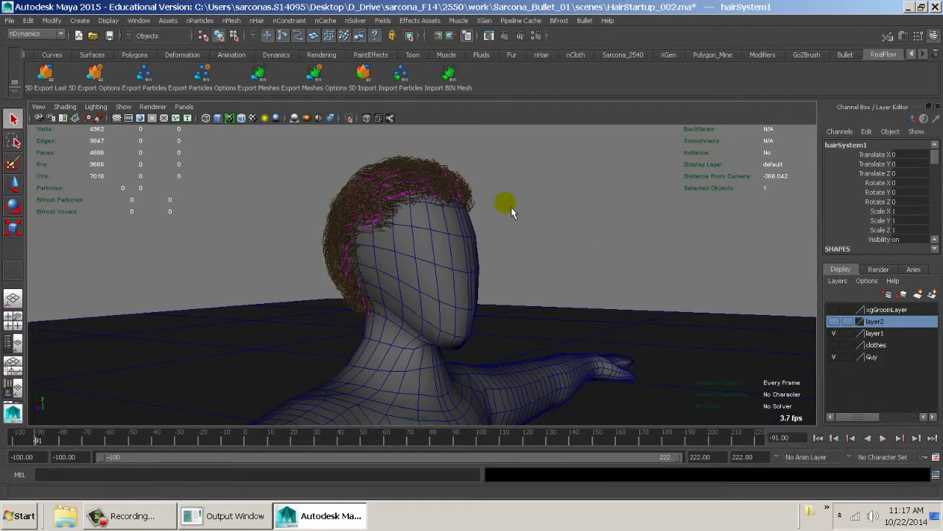
Step: Clear the selection in the viewport and rewind the animation to frame -100
click(457, 179)
click(542, 200)
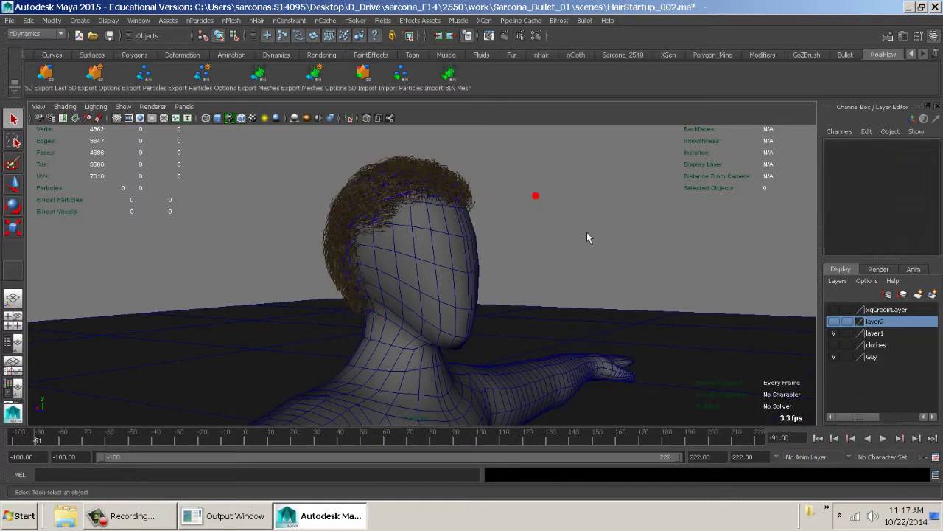
click(818, 437)
click(646, 244)
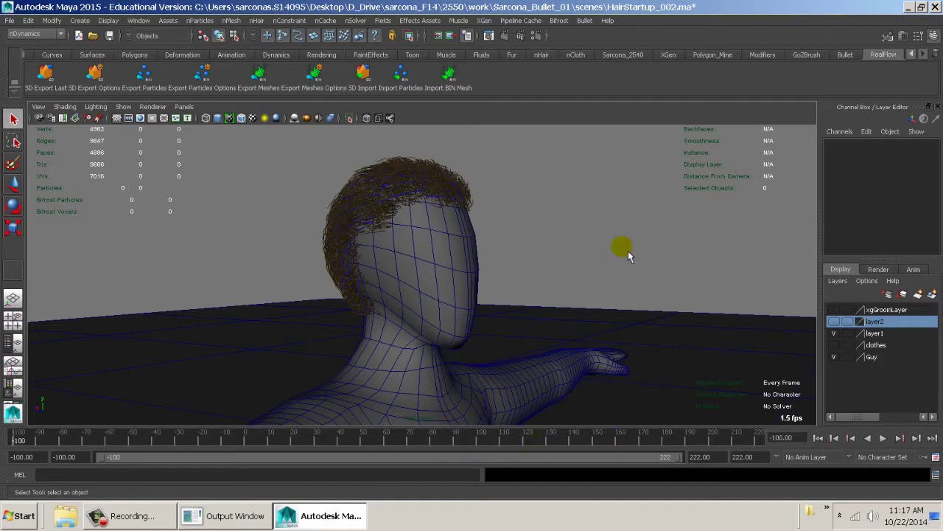
Step: Select the pfxHair1 hair on the character's head and open its attributes
click(396, 160)
click(474, 164)
click(426, 160)
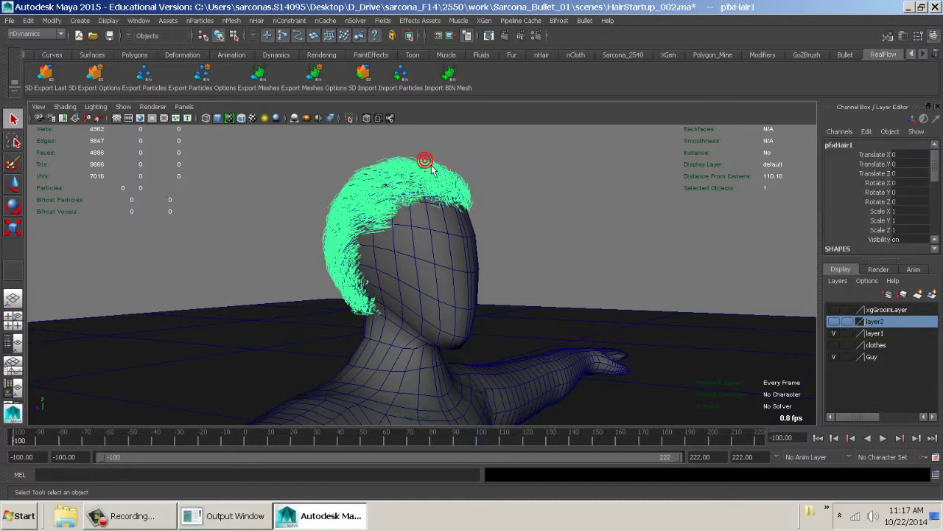
click(477, 162)
click(398, 162)
click(284, 163)
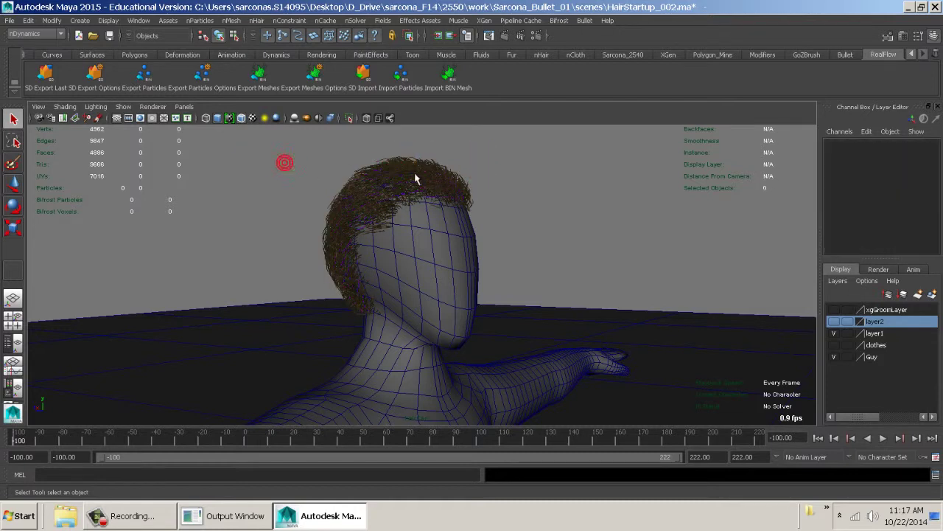
click(453, 163)
key(ctrl+a)
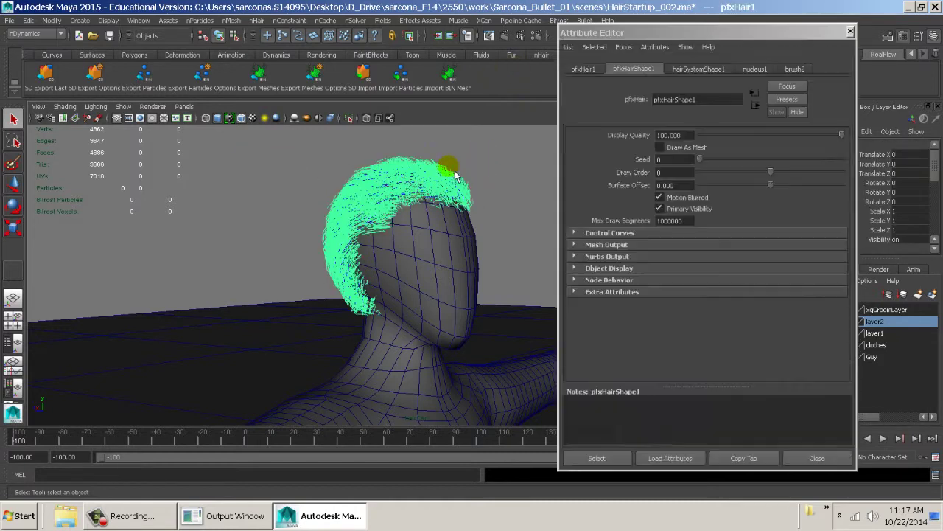
Step: Examine the dynamic properties of hairSystemShape1, including its resistances, stiffness scale, start curve attraction and forces
click(686, 68)
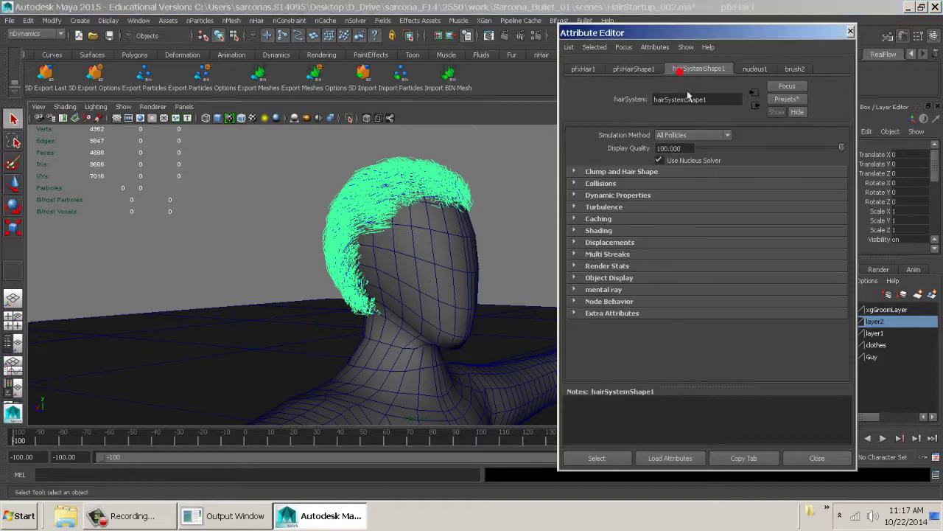
click(606, 195)
scroll(689, 210, down, 2)
click(684, 212)
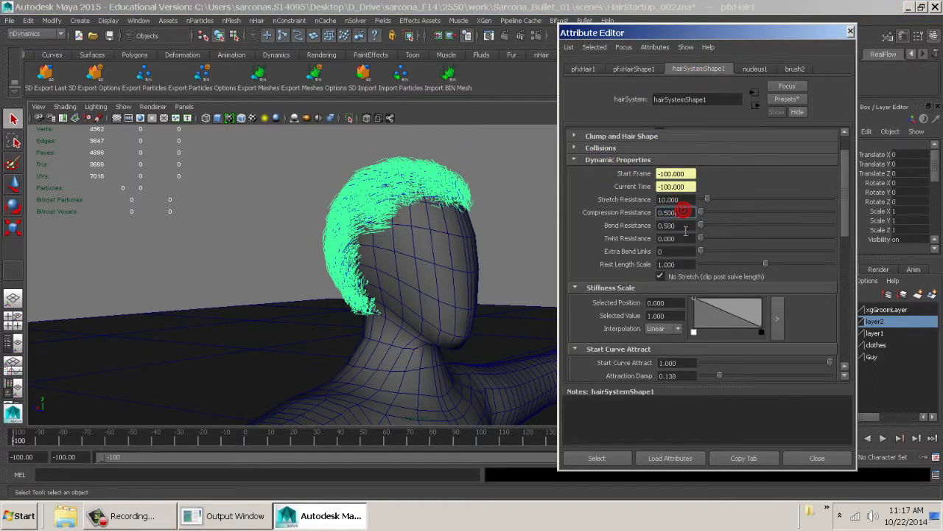
scroll(685, 230, down, 10)
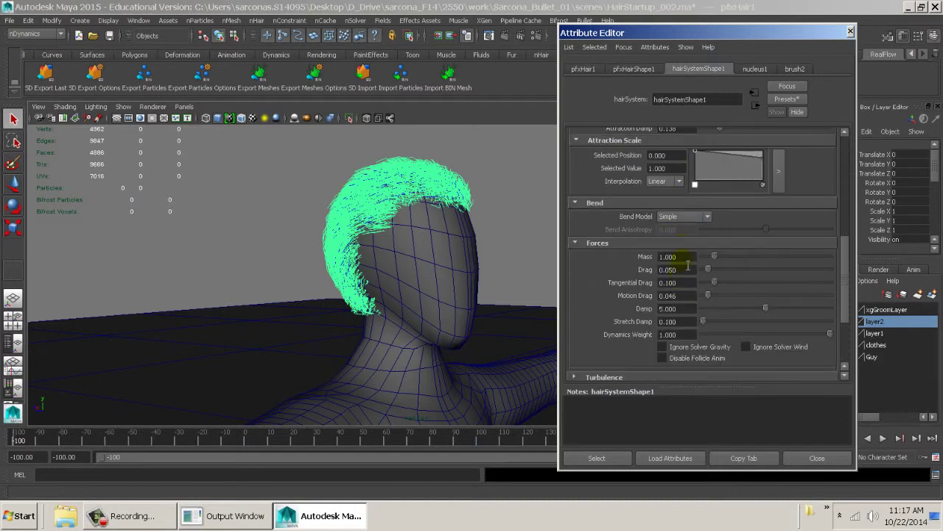
click(692, 334)
scroll(634, 353, down, 2)
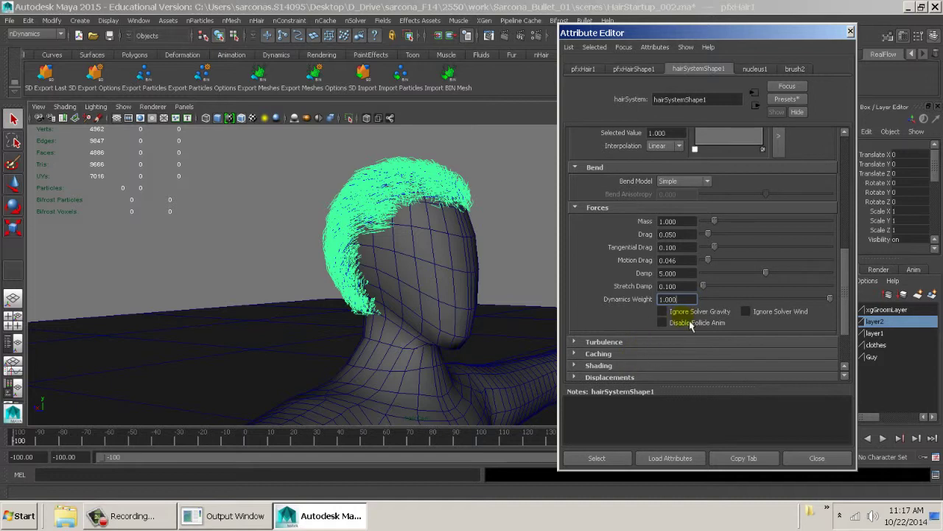
scroll(730, 308, up, 6)
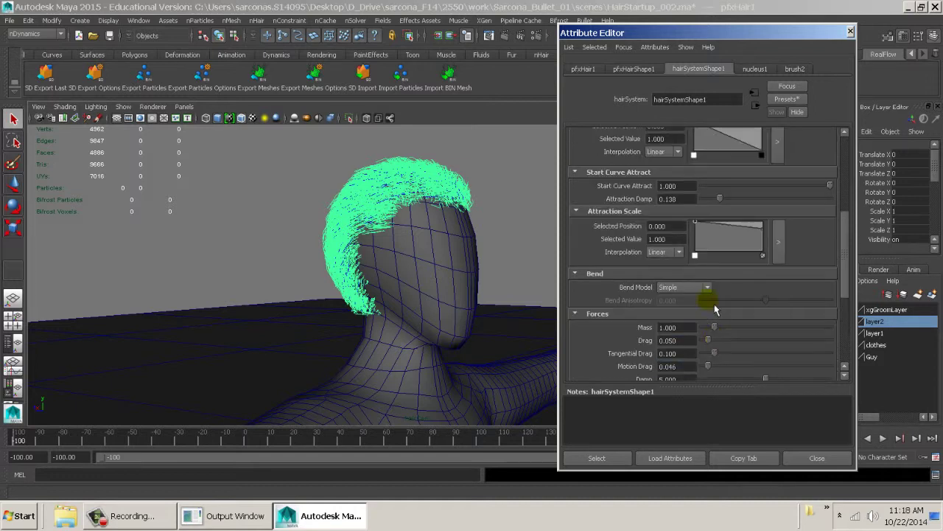
scroll(691, 315, up, 2)
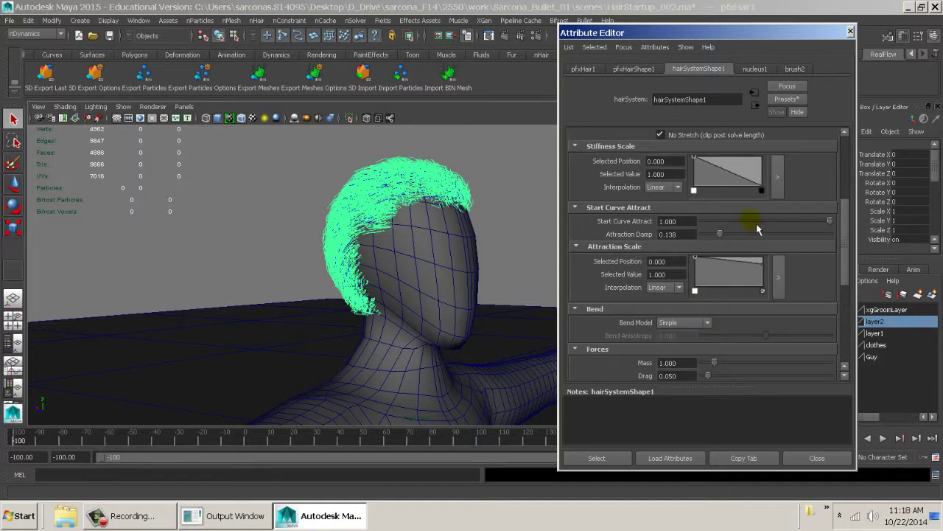
scroll(735, 219, up, 2)
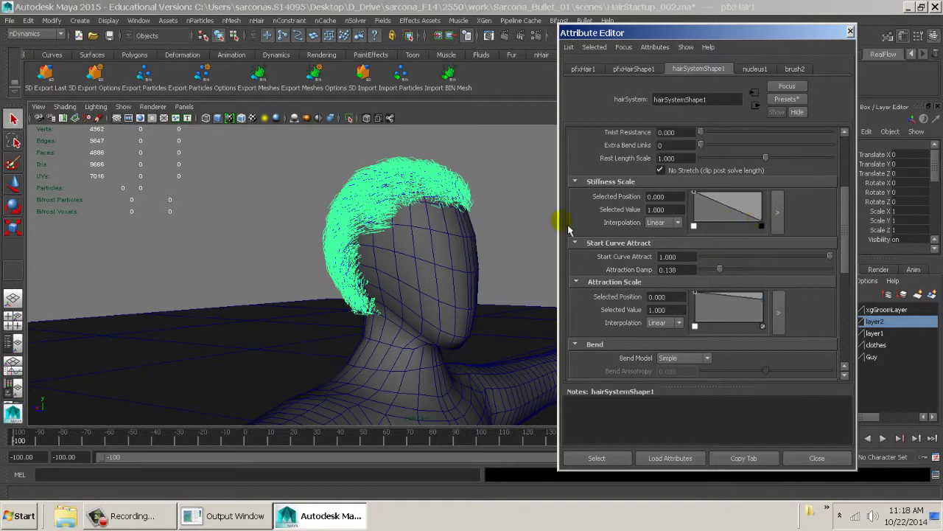
Step: Pick a curve within the head's hair and inspect the attributes of its related shape nodes
click(637, 68)
click(378, 199)
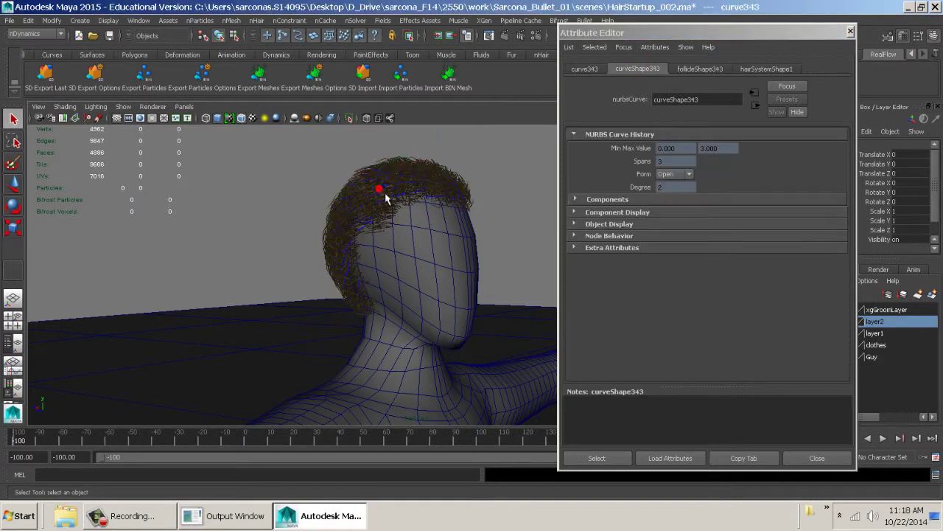
click(690, 68)
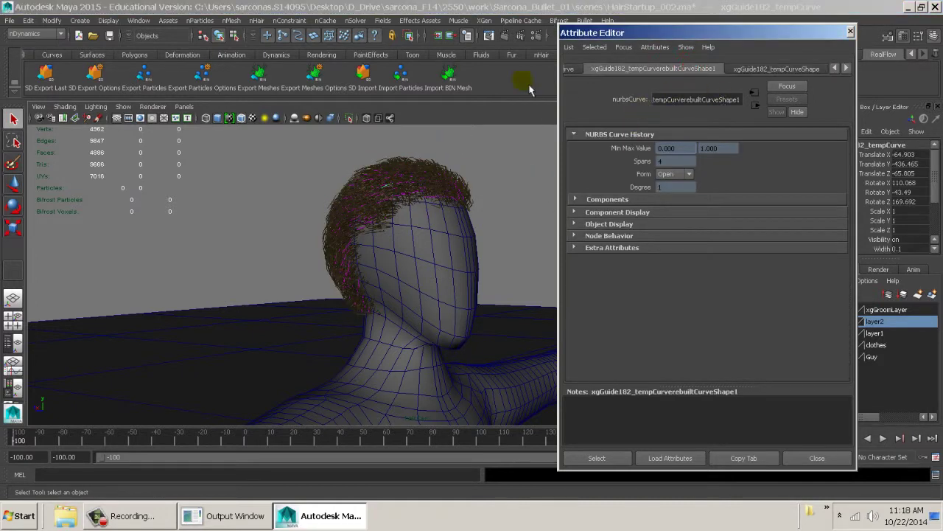
Step: Expand walk2:reference in the Outliner, select follicle15 and check its simulation method options, closing both windows when done
click(139, 20)
click(151, 103)
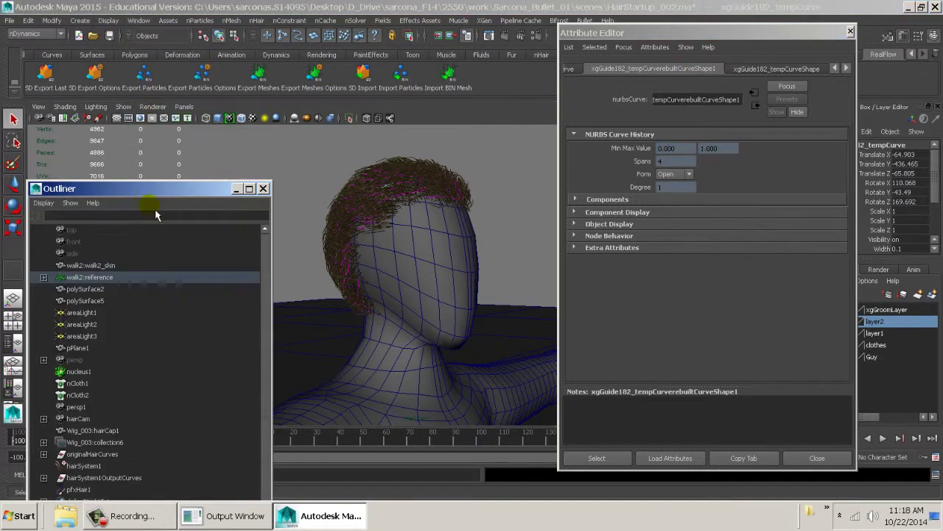
shift+click(43, 277)
scroll(217, 353, down, 10)
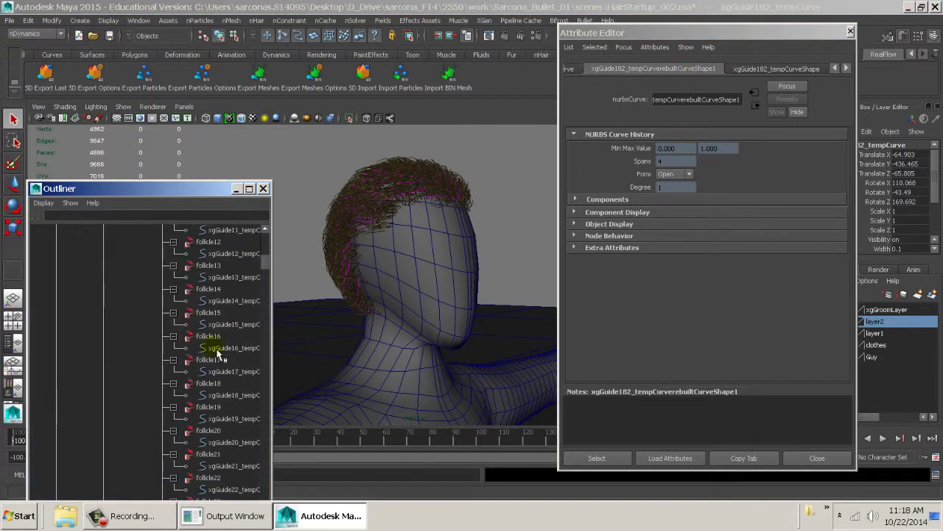
click(222, 314)
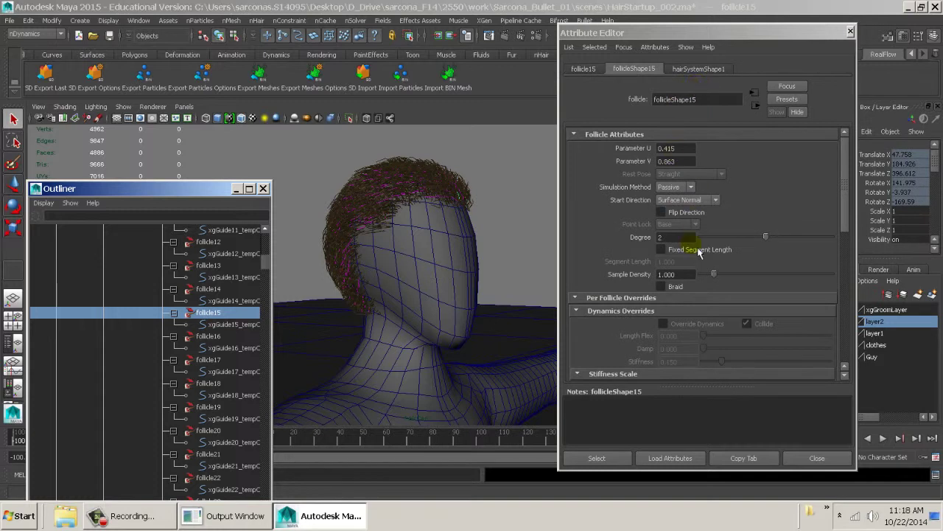
click(684, 188)
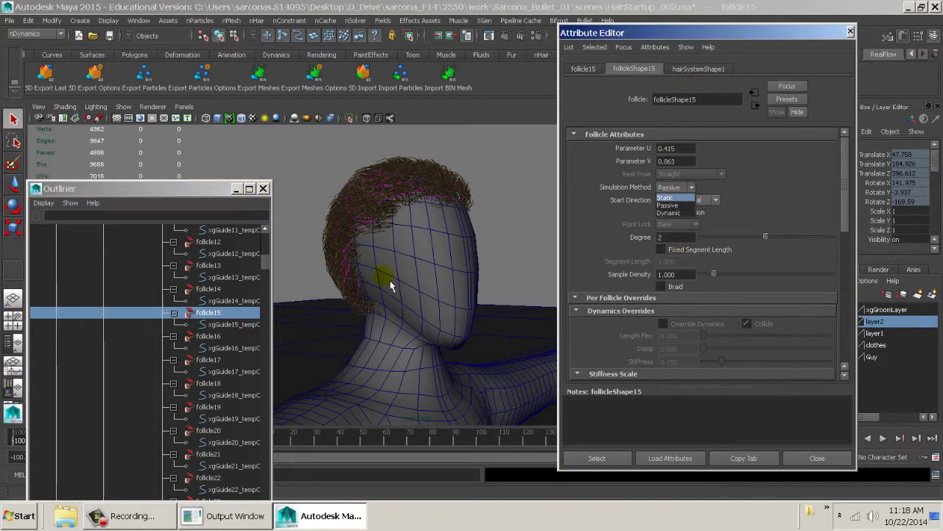
click(816, 458)
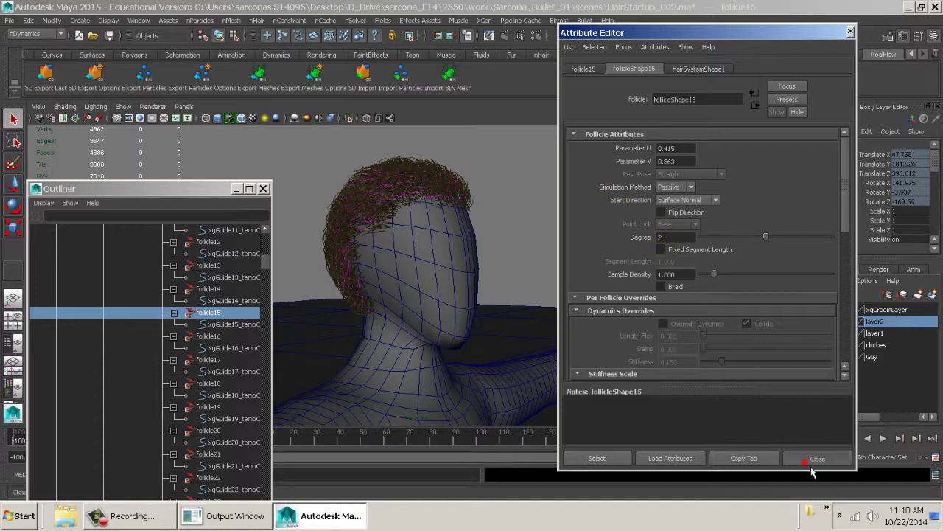
click(591, 251)
click(263, 188)
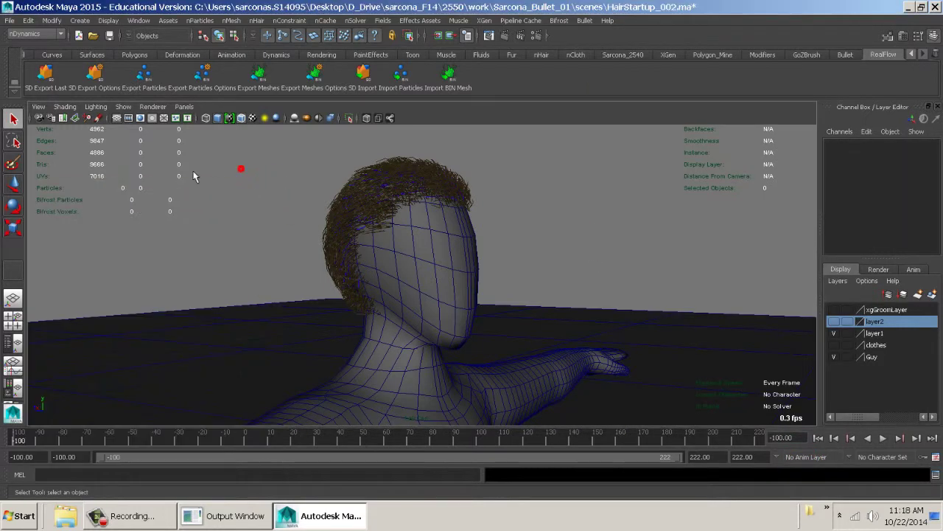
Step: Review the common render settings, covering file name prefix, image format, frame range, renderable camera and image size
drag(443, 179, 504, 172)
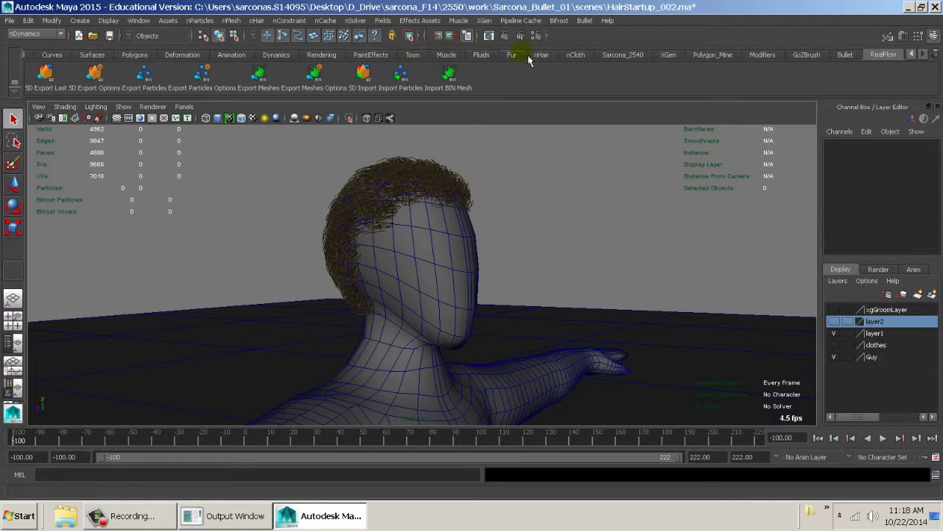
click(554, 175)
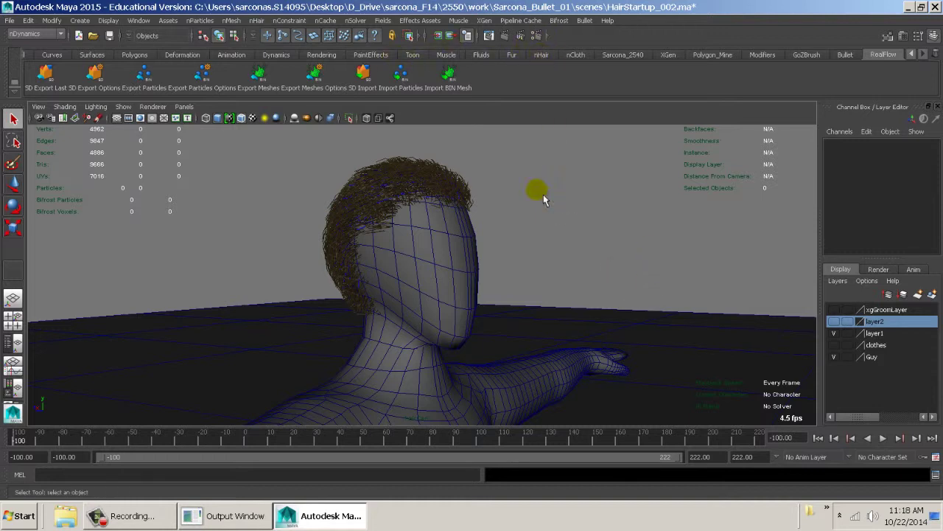
click(547, 42)
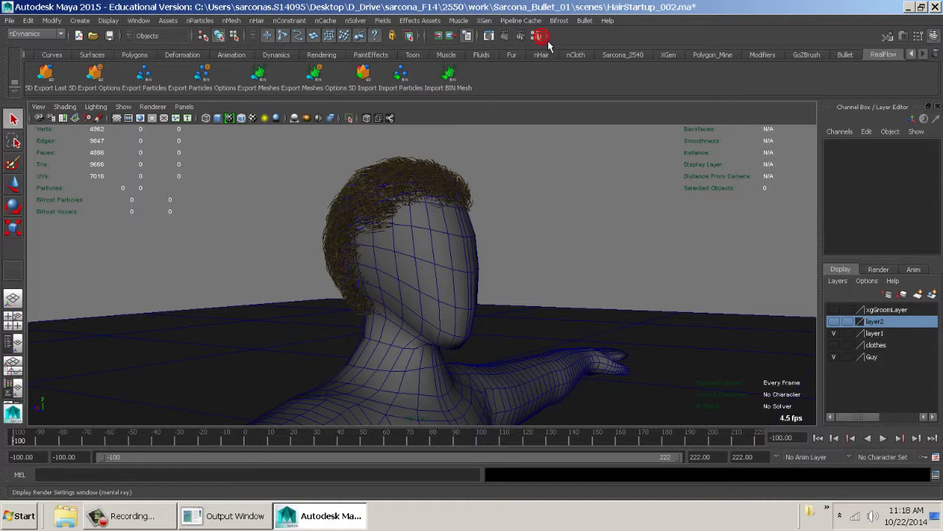
click(728, 204)
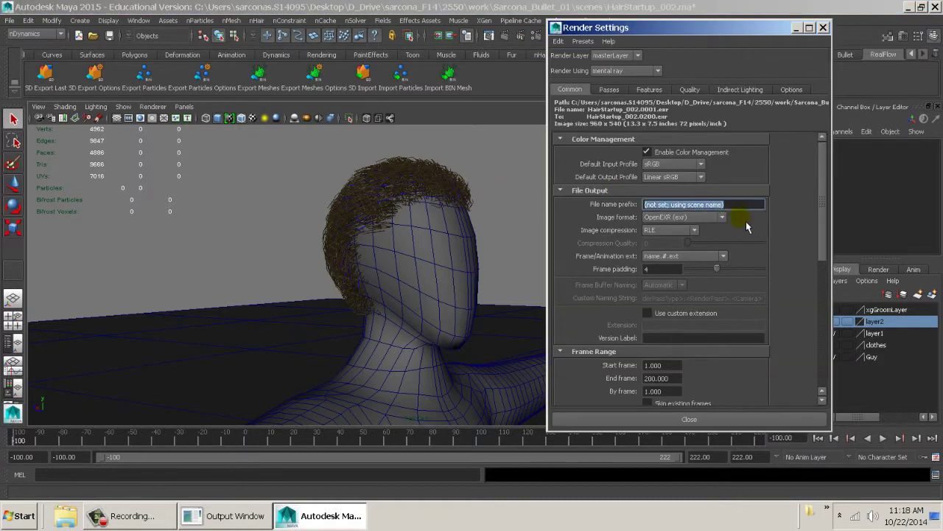
click(721, 217)
click(721, 217)
scroll(746, 294, down, 4)
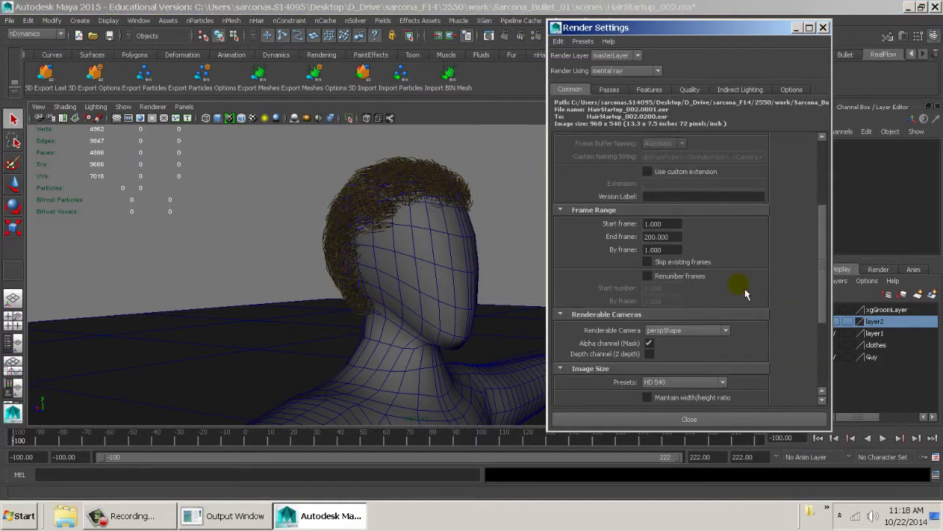
click(668, 224)
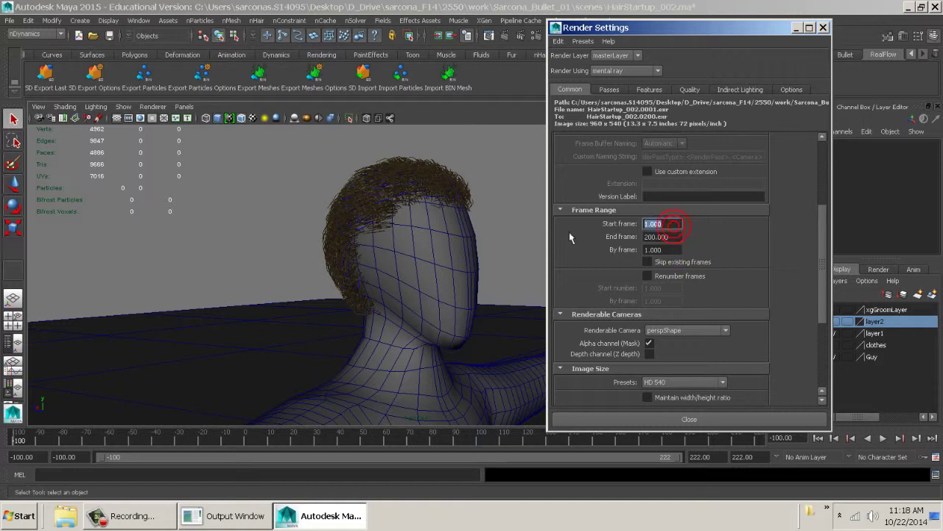
scroll(668, 243, down, 4)
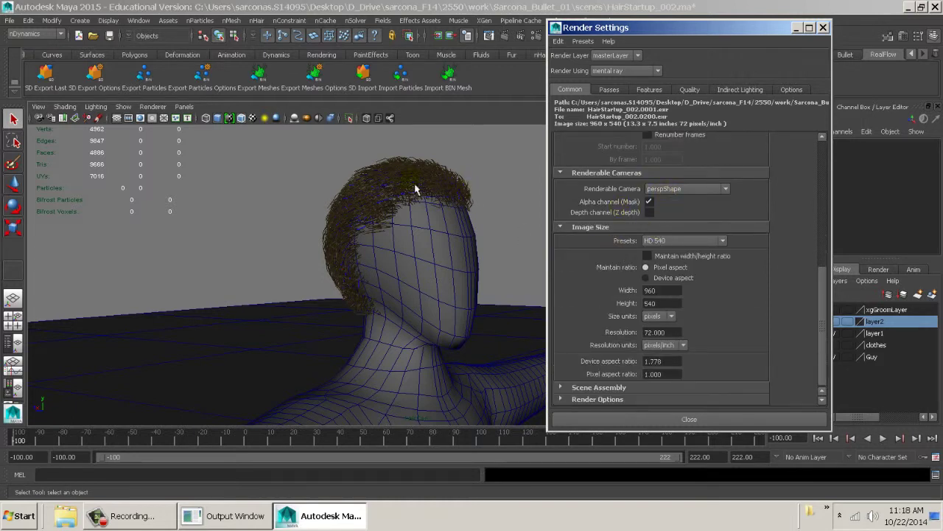
scroll(656, 243, up, 6)
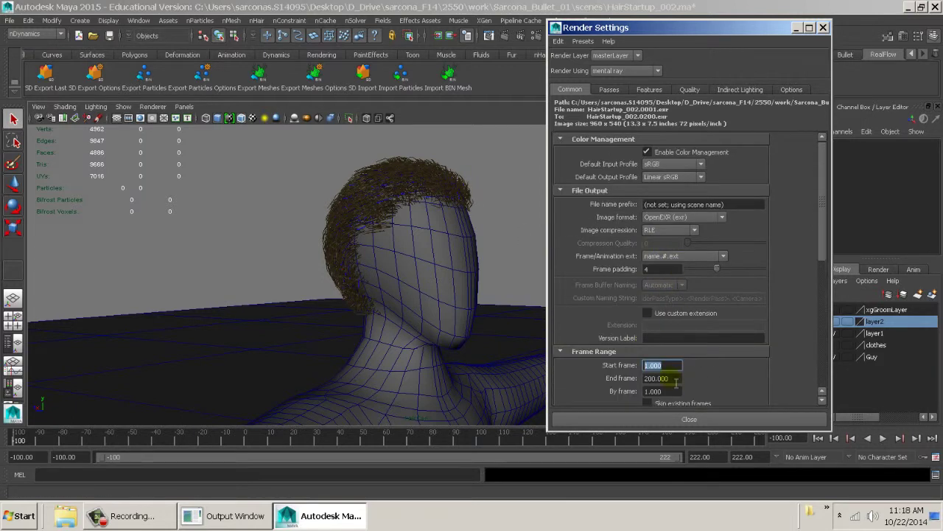
click(722, 418)
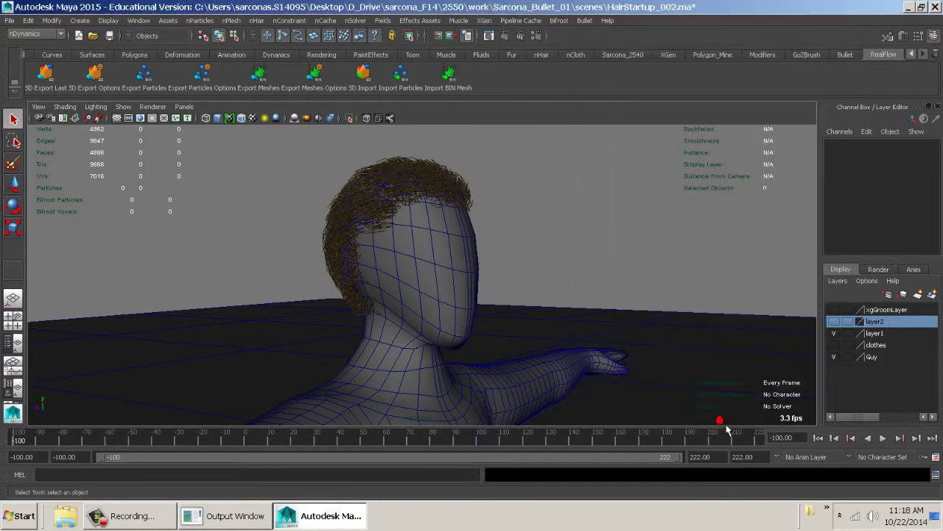
Step: Play back the hair simulation briefly from frame -100, then stop it
click(559, 258)
click(450, 175)
click(457, 182)
click(883, 439)
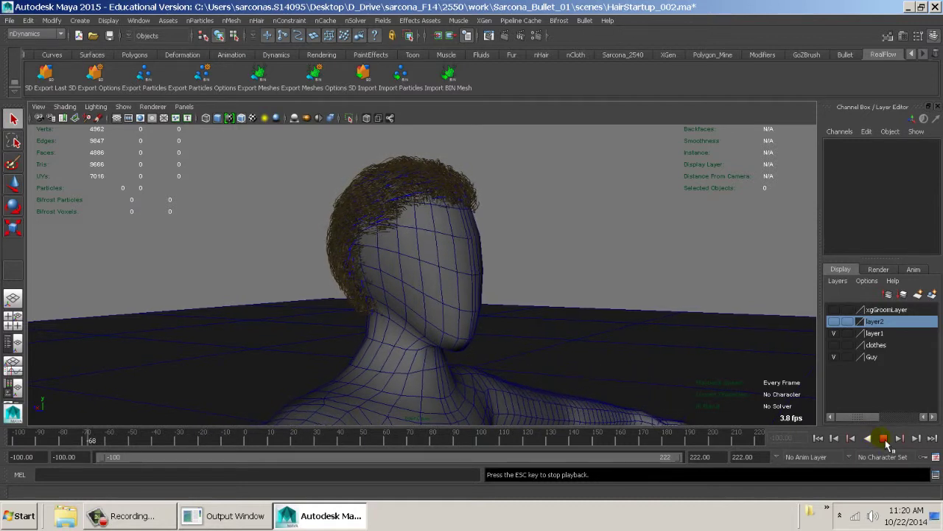
click(884, 438)
Step: Set the end of the playback range to frame 1 and check the common render settings
click(719, 463)
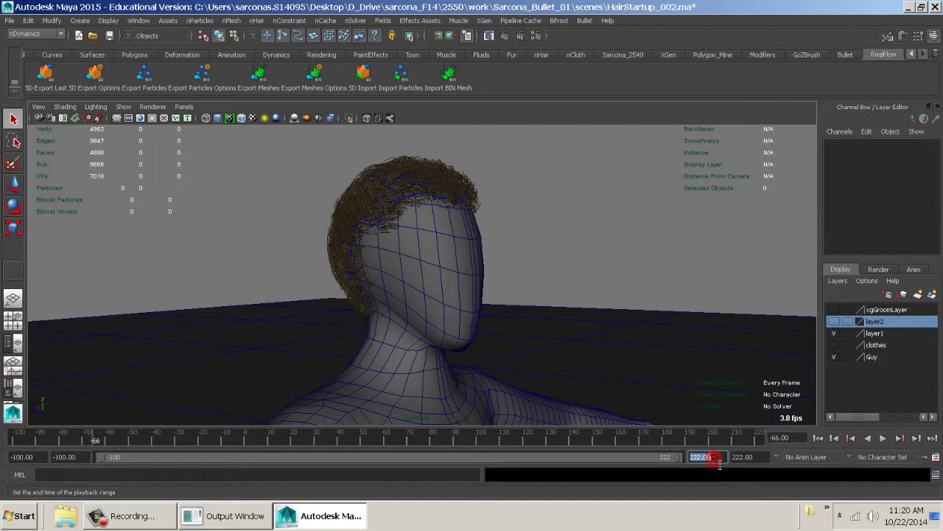
text(1)
key(Return)
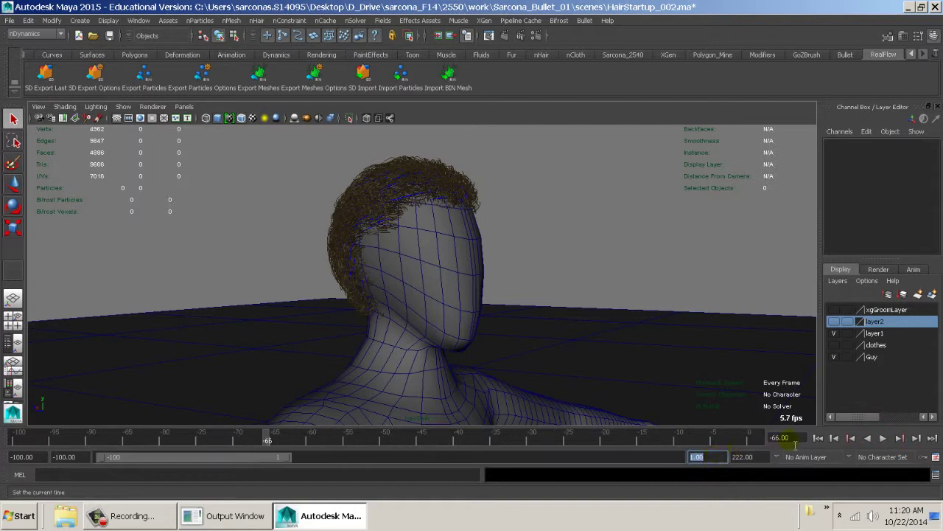
click(513, 36)
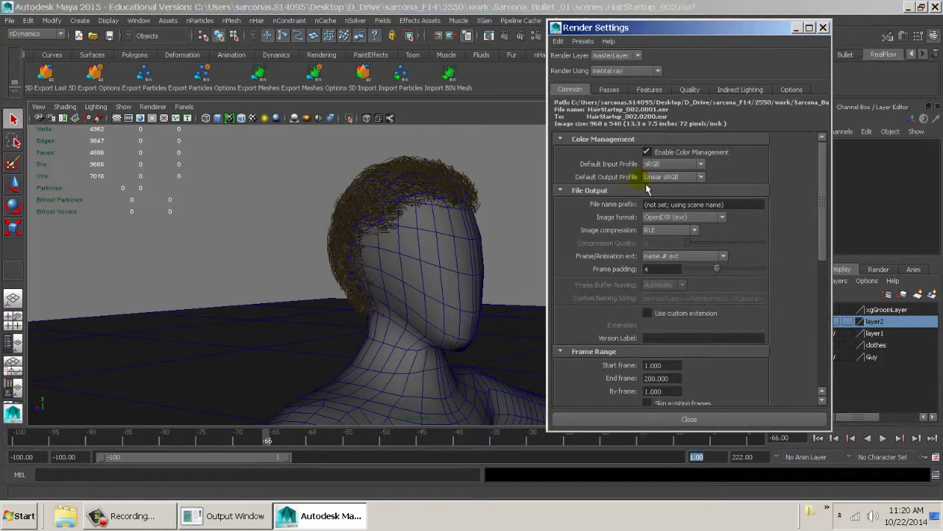
click(689, 419)
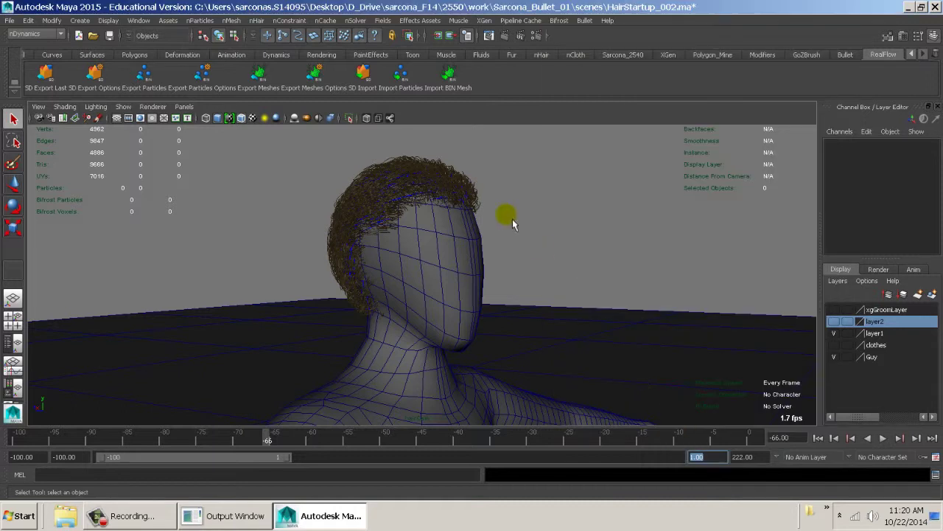
Step: Select a guide curve in the hair, view its hairSystemShape1 attributes and check the timeline's playback looping options
click(419, 162)
key(ctrl+a)
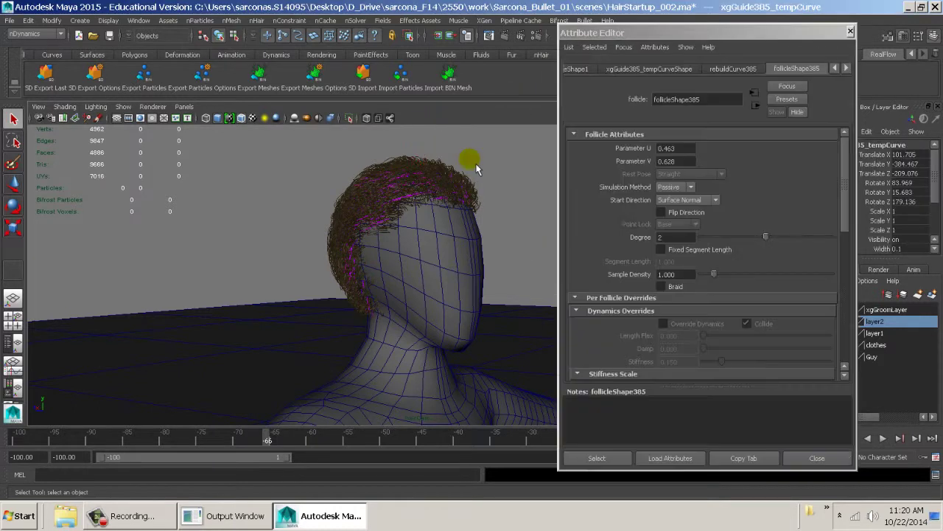
click(846, 68)
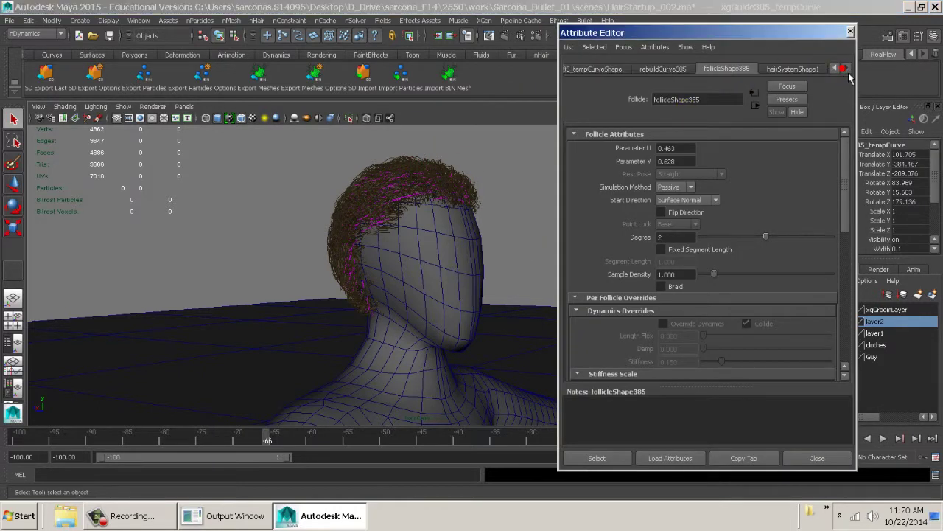
click(792, 68)
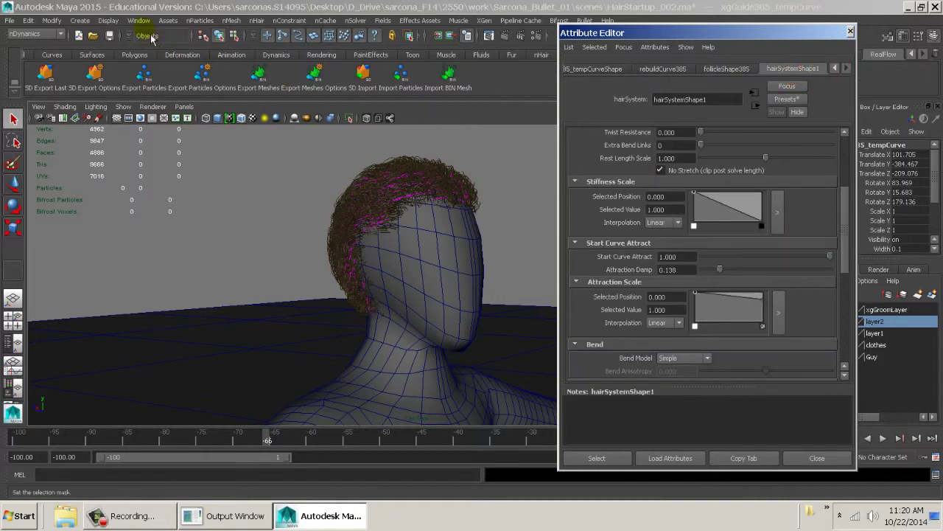
right_click(417, 436)
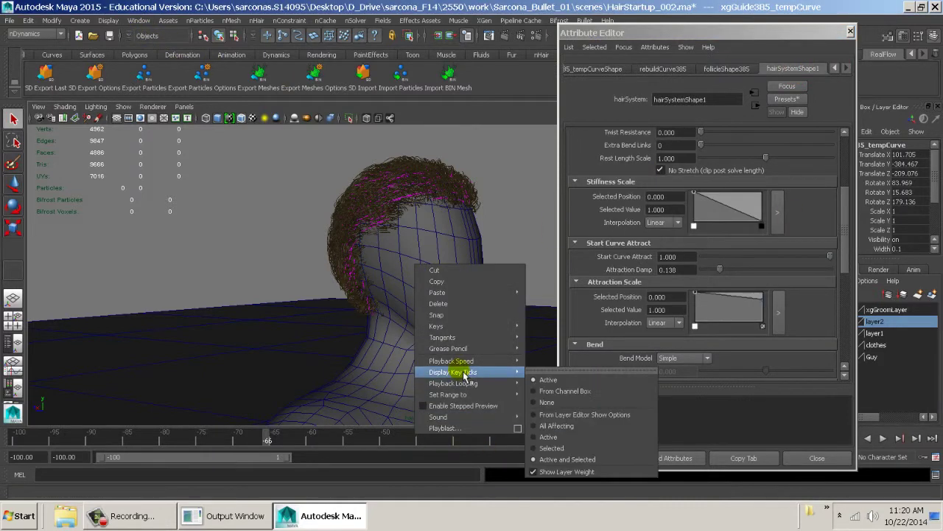
mouse_move(483, 385)
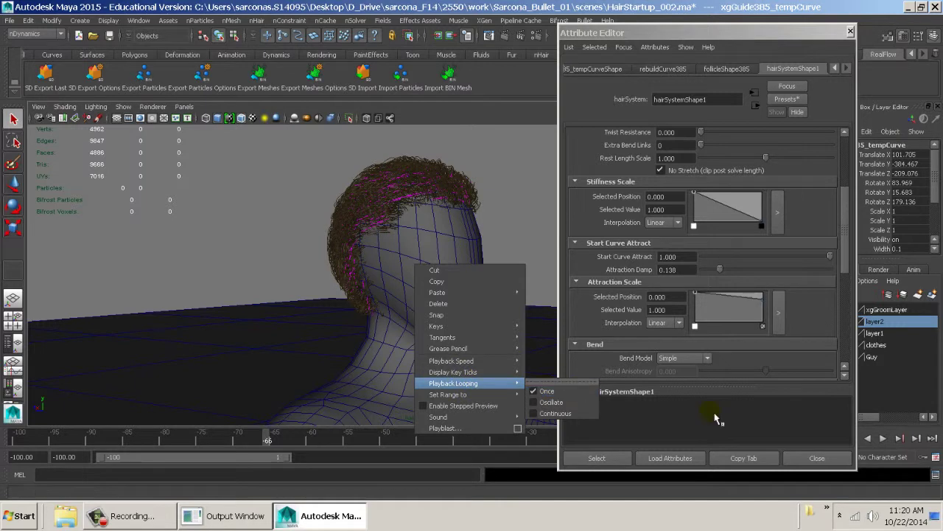
click(816, 458)
click(817, 458)
Step: Run the hair simulation forward until the current time reaches frame 1
click(883, 438)
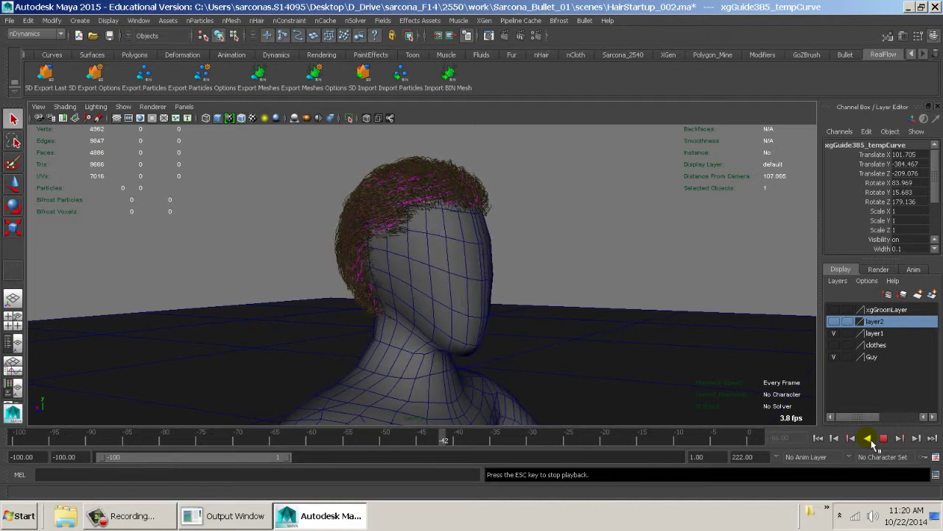
alt+drag(512, 224, 432, 224)
key(Escape)
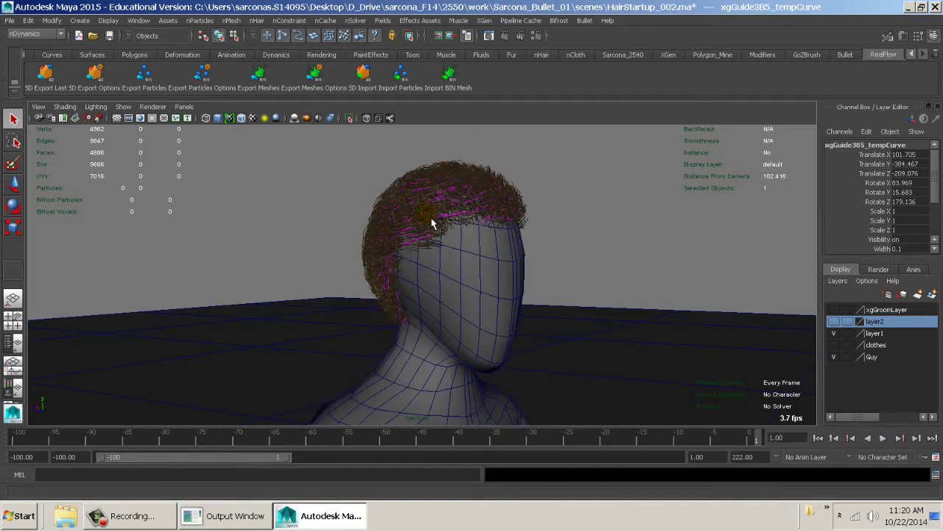
Step: Select pfxHair1 on the head and try to set its nSolver initial state from the current frame
click(481, 181)
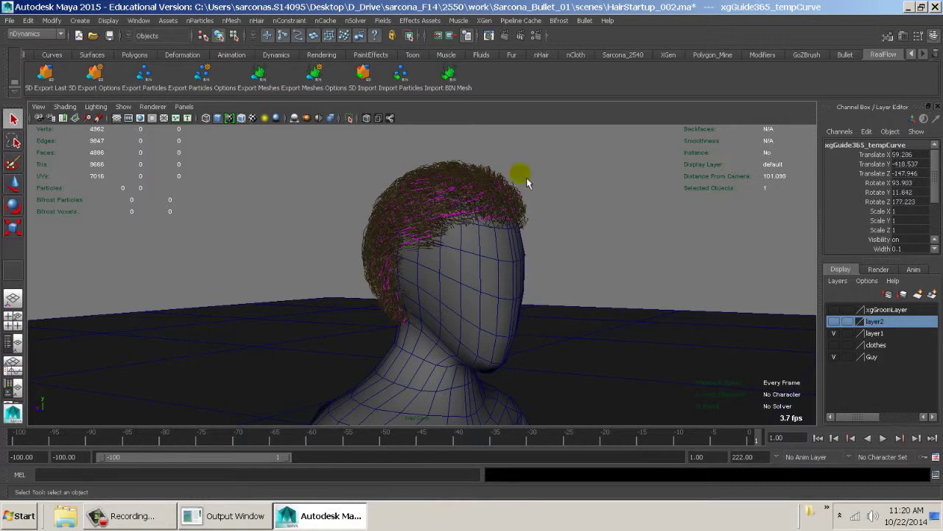
click(466, 159)
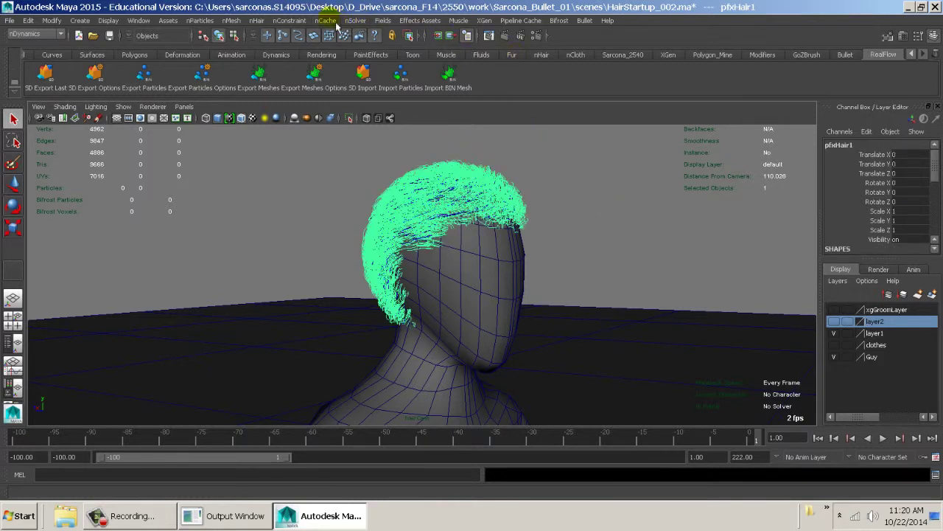
click(356, 20)
mouse_move(383, 49)
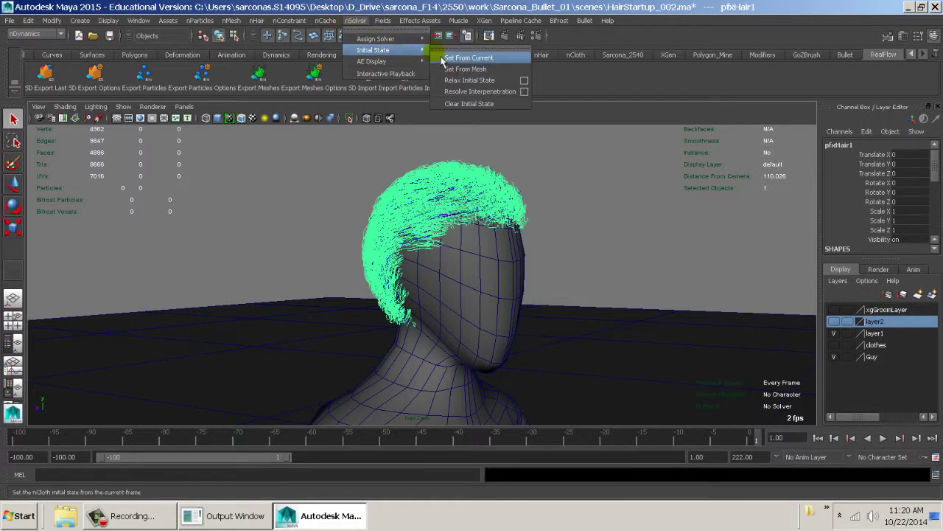
click(470, 57)
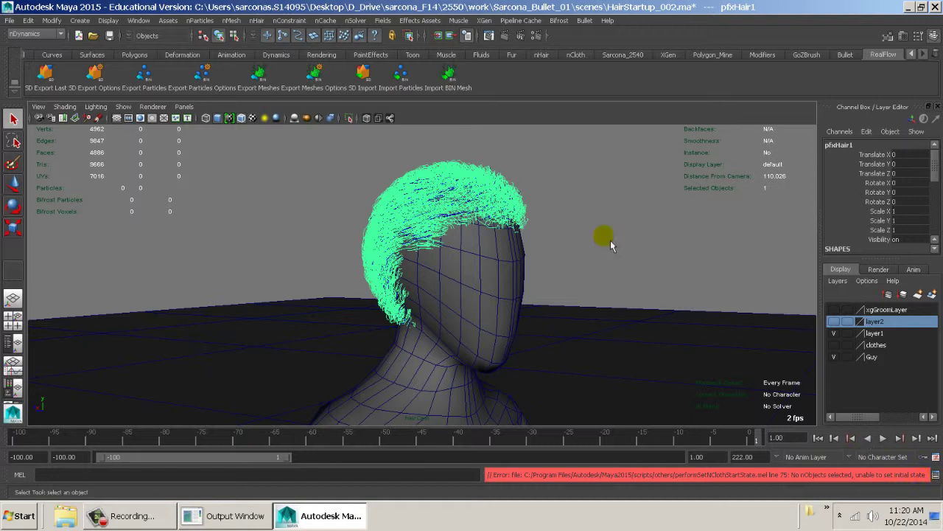
Step: Select hairSystem1 in the Outliner and set its nSolver initial state
click(148, 21)
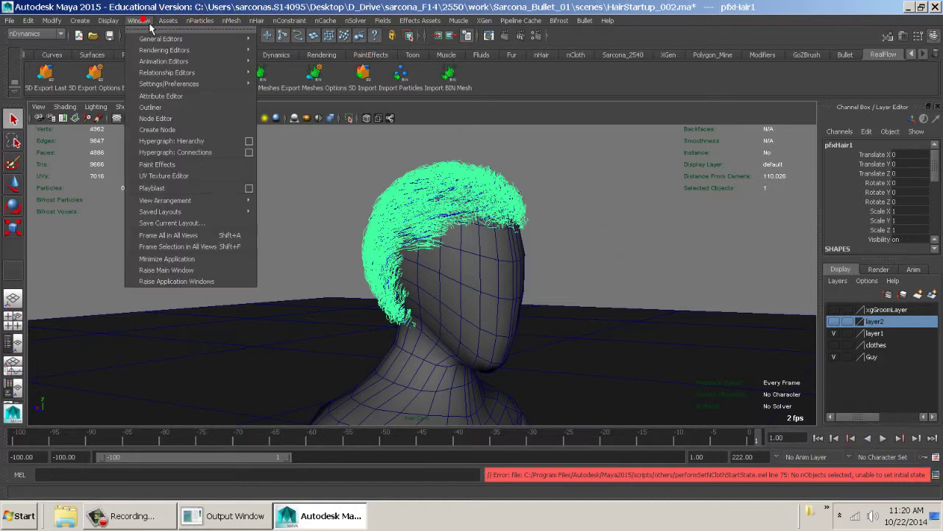
click(151, 107)
click(85, 386)
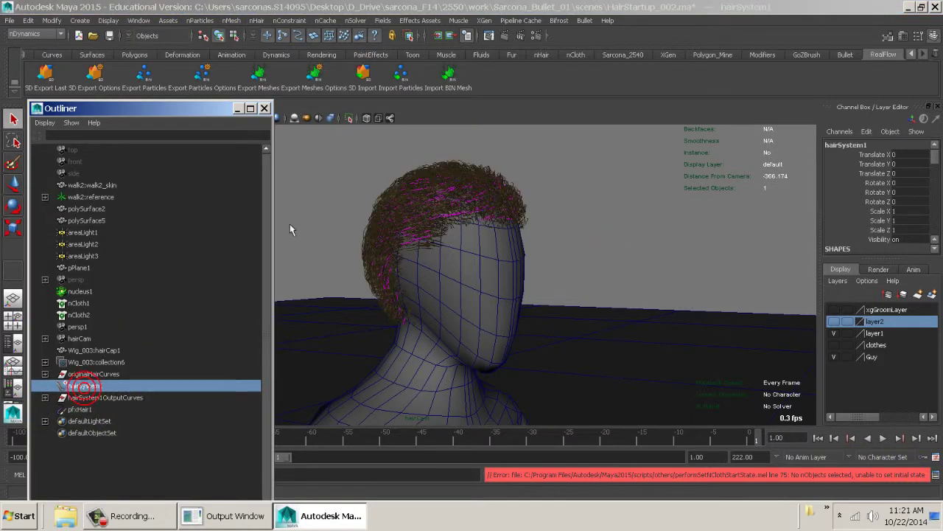
click(324, 20)
mouse_move(355, 20)
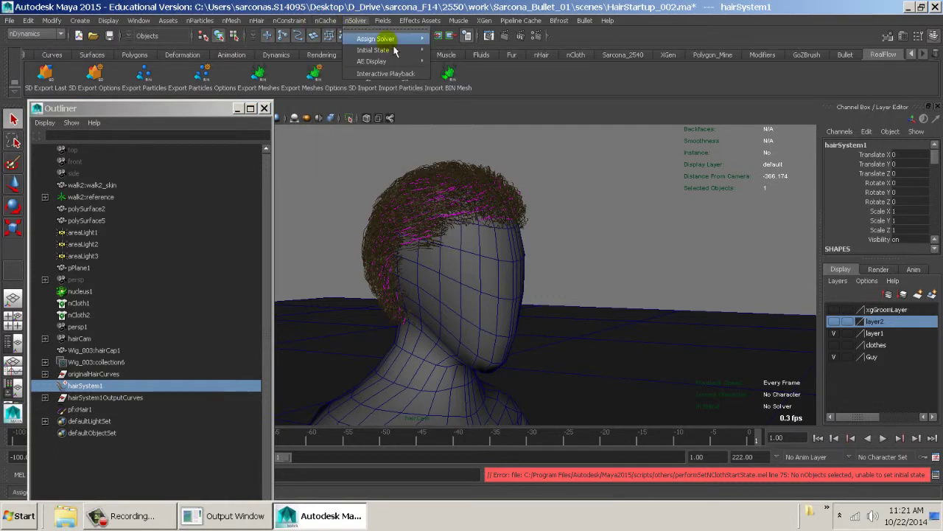
mouse_move(387, 49)
click(462, 69)
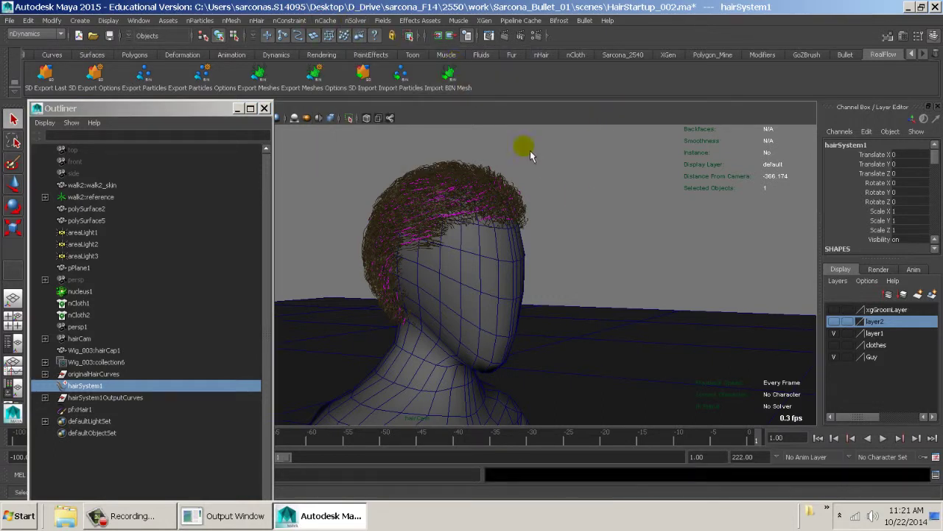
click(356, 21)
mouse_move(387, 49)
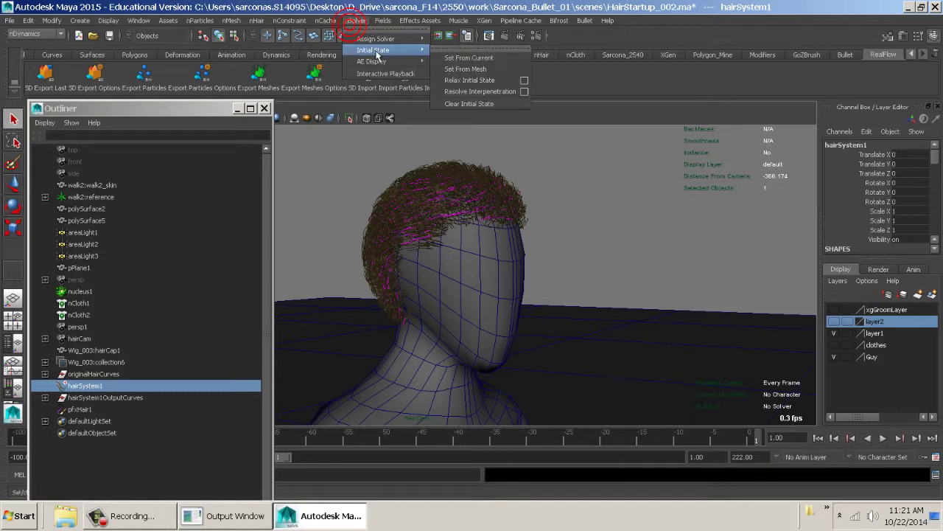
click(476, 70)
Step: Select the hairSystem1OutputCurves group and try to set its nSolver initial state from the current frame and from mesh
click(434, 191)
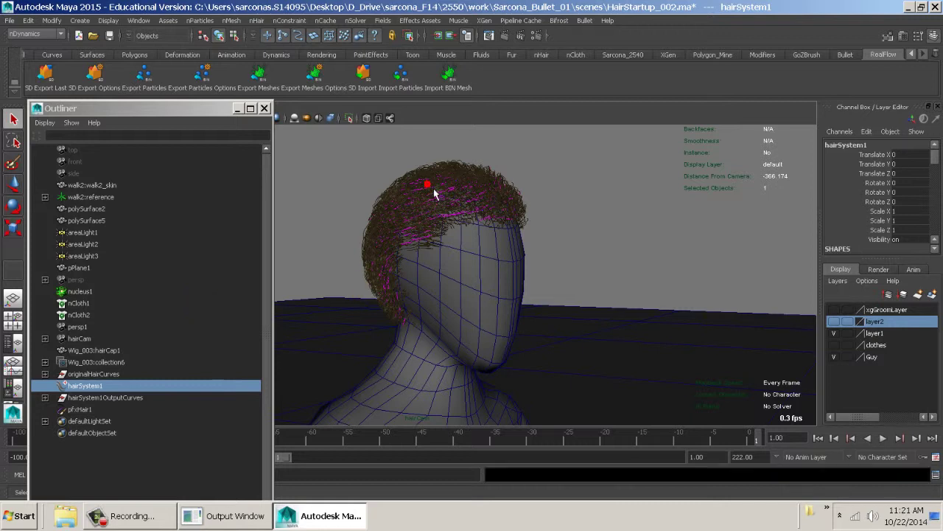
key(Up)
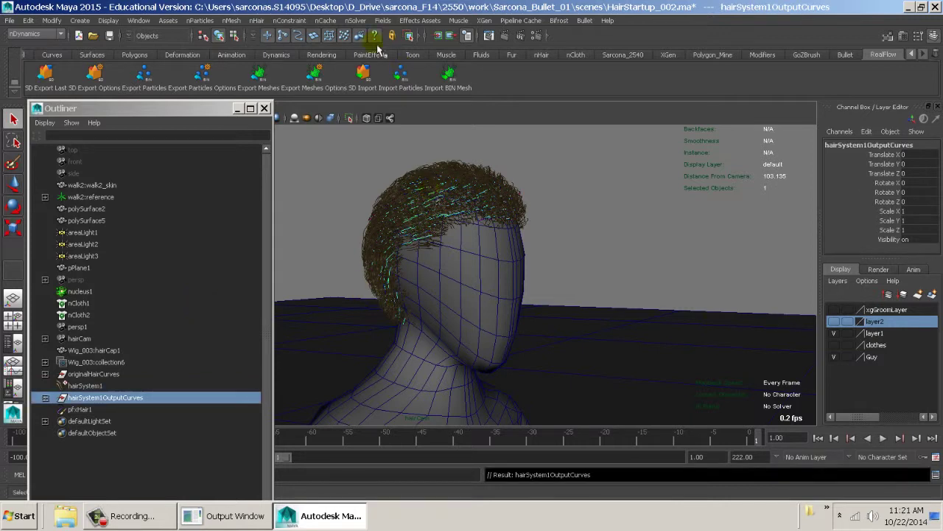
click(355, 20)
mouse_move(391, 46)
click(480, 71)
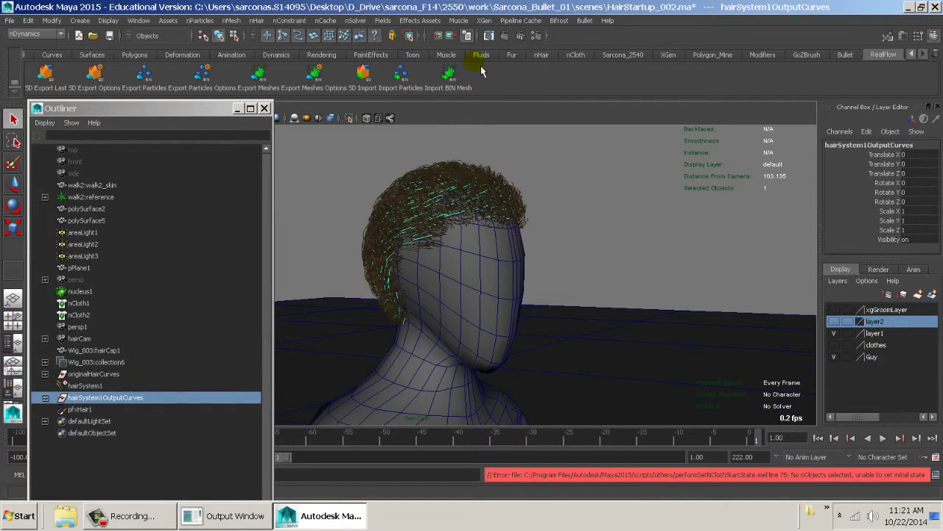
click(382, 20)
mouse_move(355, 19)
mouse_move(384, 49)
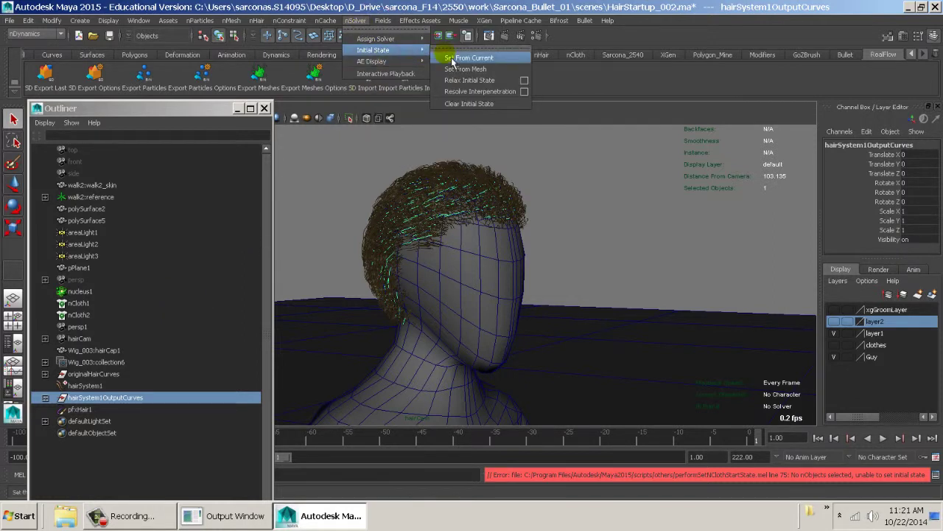
click(453, 59)
Step: Expand the full walk2:reference hierarchy in the Outliner and select the hairCurves group under walk2:head_End
click(454, 171)
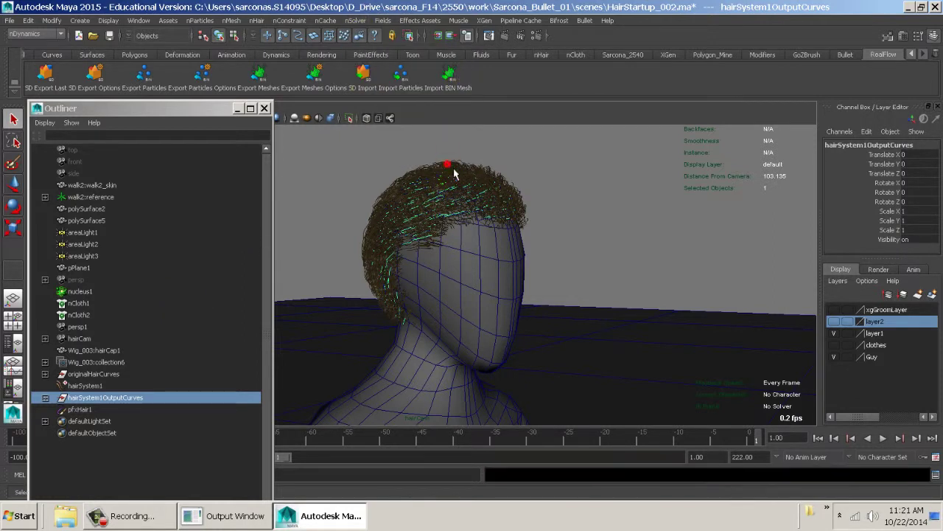
click(397, 200)
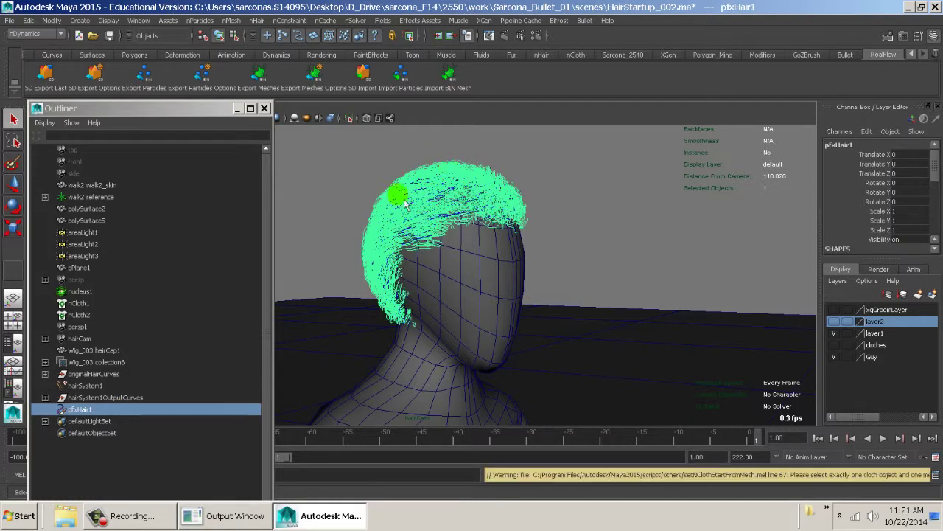
shift+click(45, 197)
scroll(203, 315, down, 5)
click(197, 161)
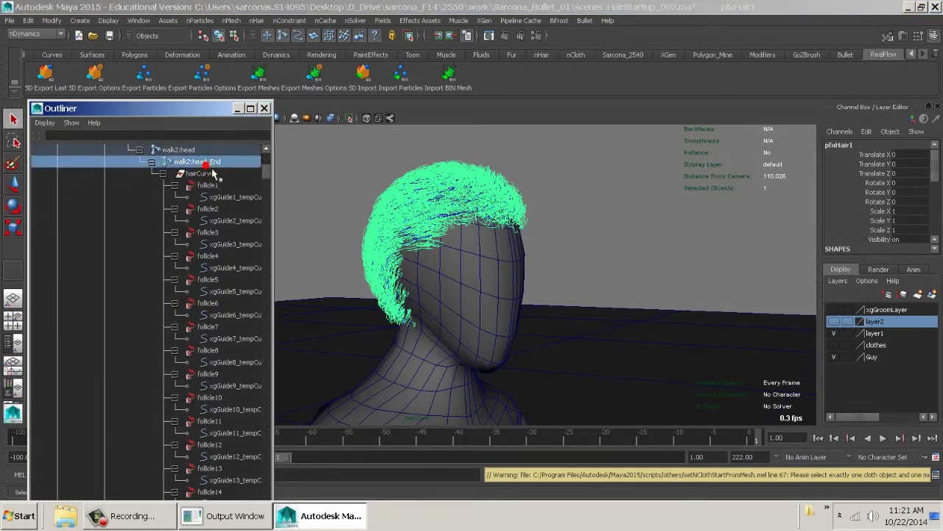
click(202, 173)
Step: Set the nHair start position of the hairCurves group from the current state
click(382, 20)
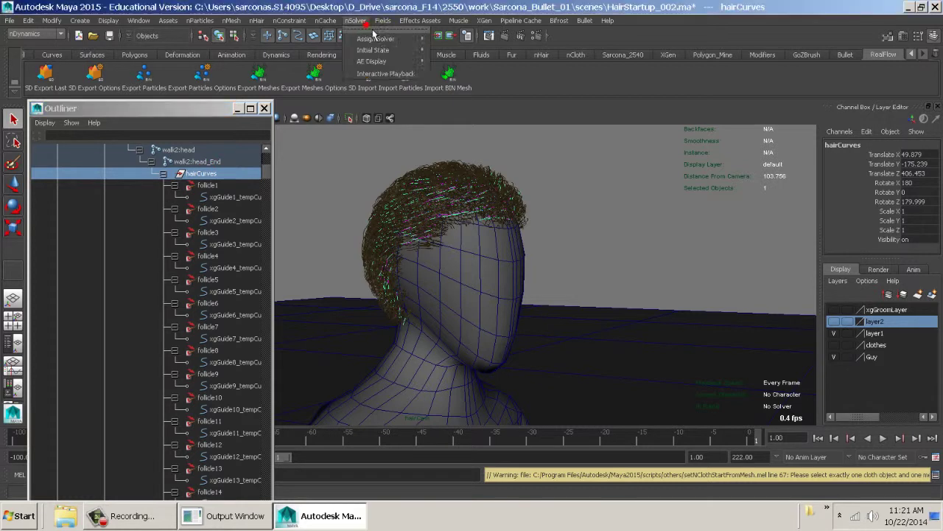
mouse_move(417, 21)
mouse_move(391, 49)
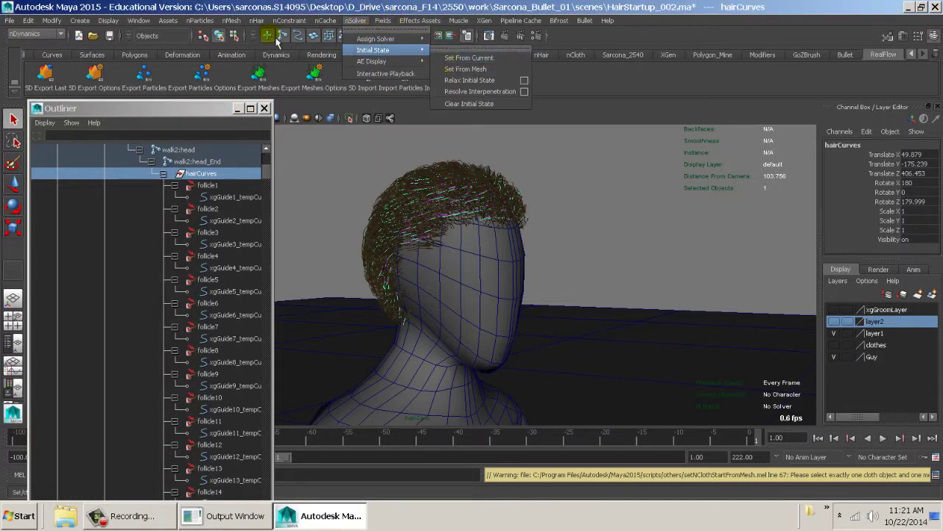
mouse_move(273, 33)
mouse_move(334, 122)
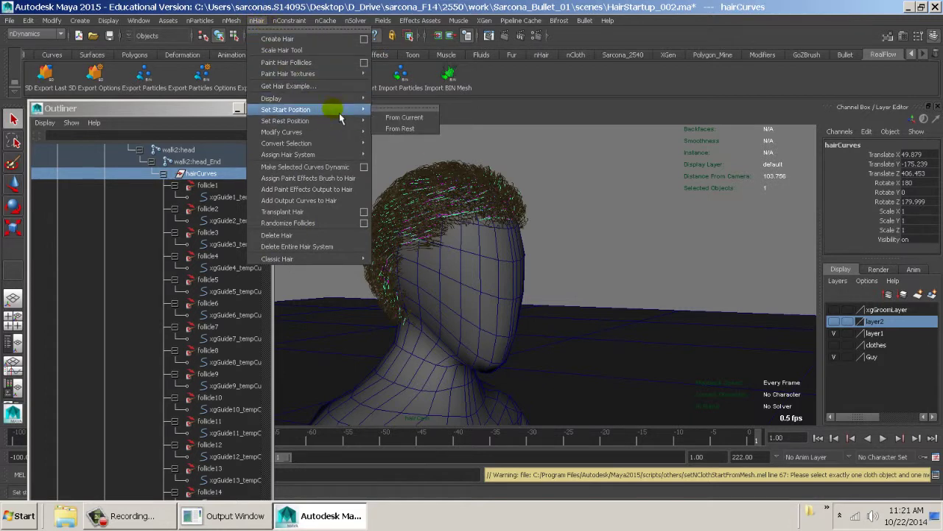
mouse_move(345, 157)
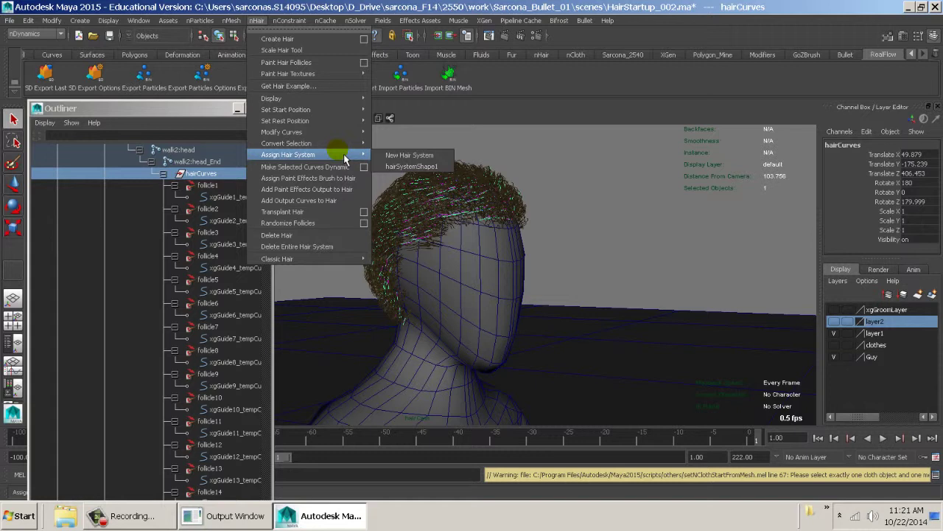
mouse_move(354, 137)
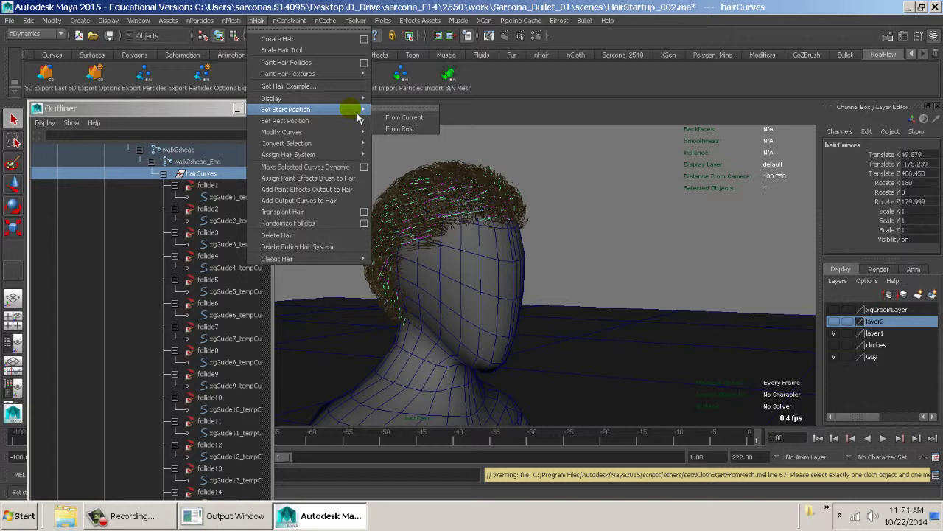
click(435, 118)
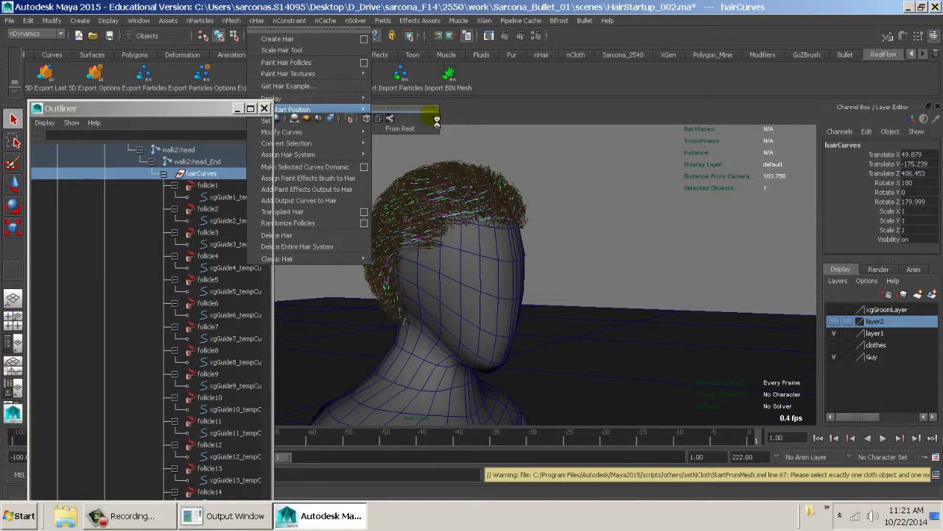
click(443, 234)
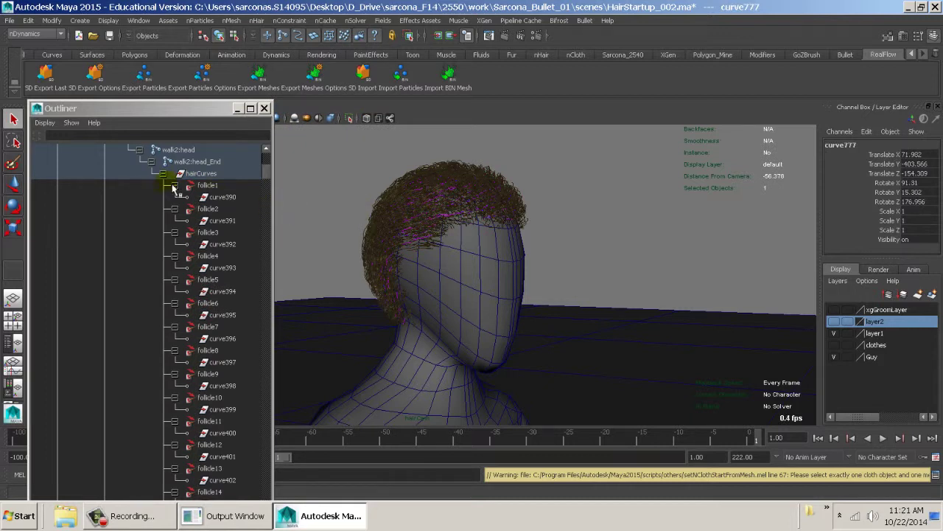
Step: Apply the nHair start position from the current state to the selected hair curves again and close the Outliner
click(355, 20)
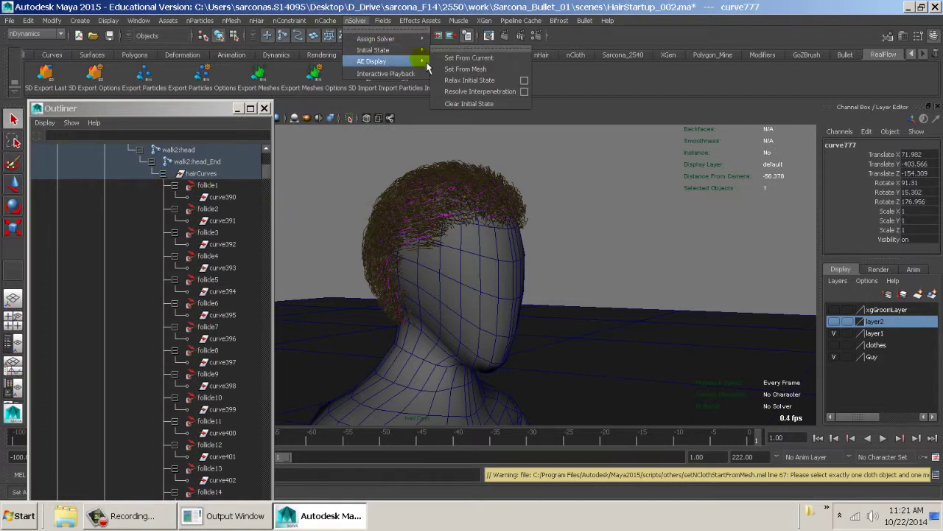
click(398, 49)
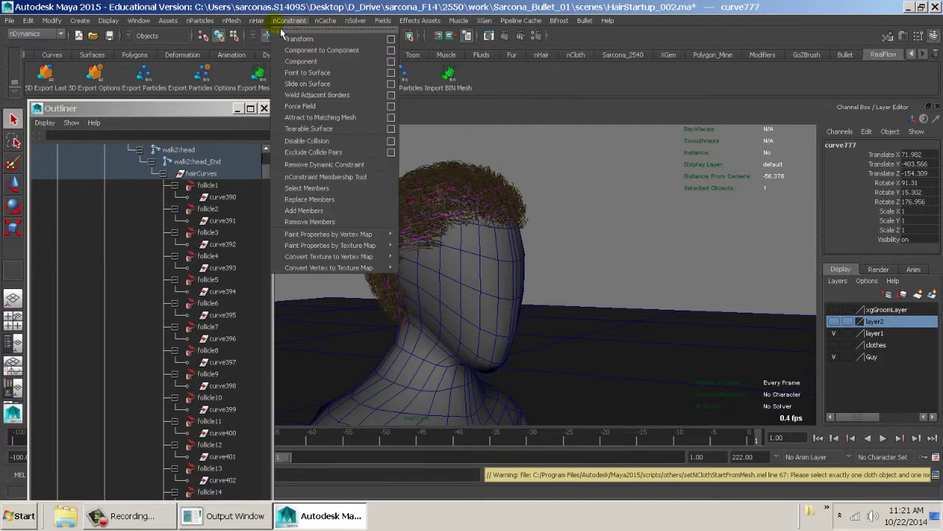
mouse_move(257, 20)
mouse_move(345, 115)
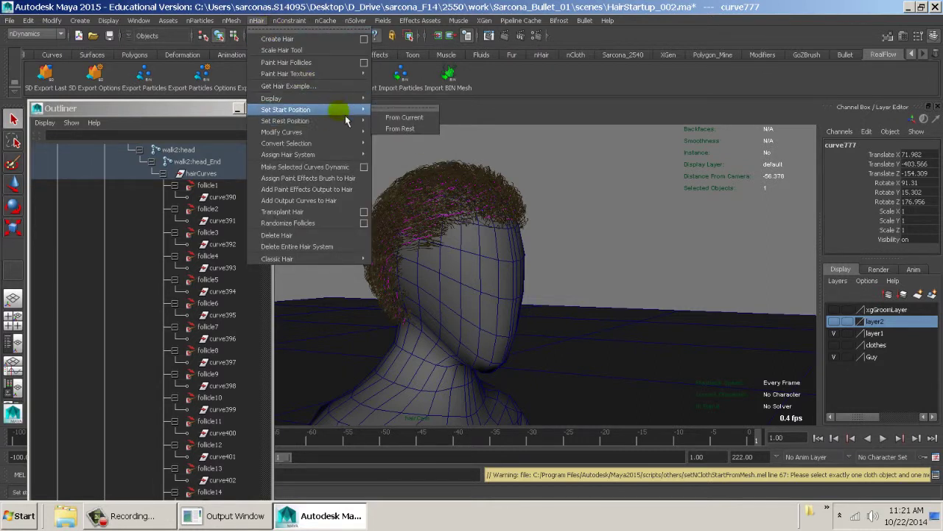
click(404, 118)
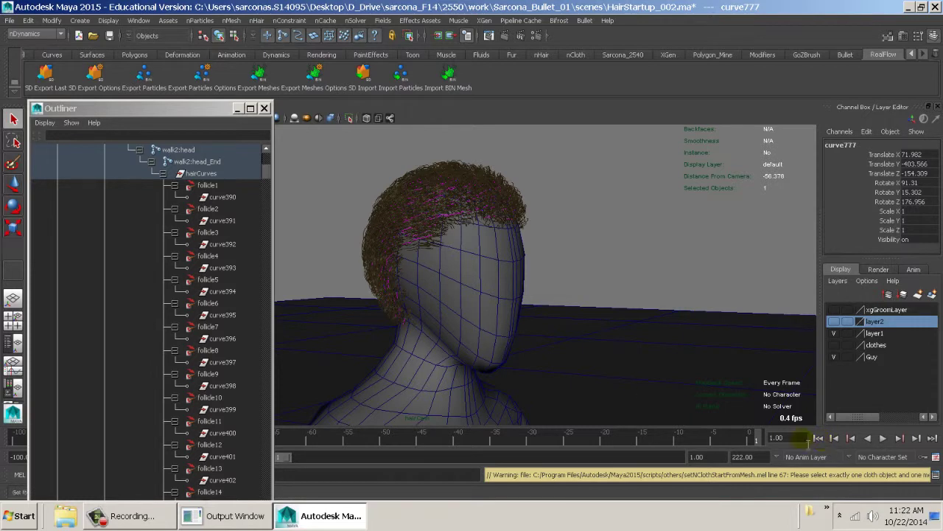
click(264, 108)
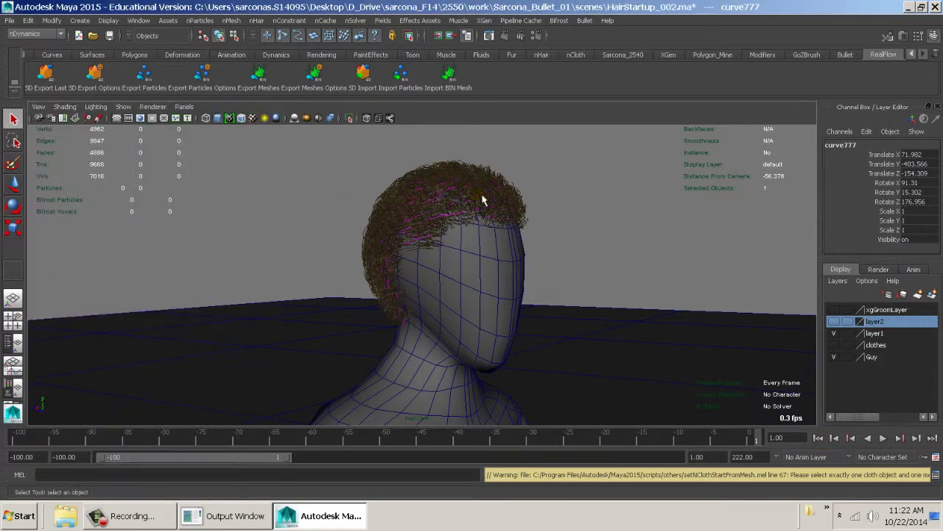
Step: Select the pfxHair1 hair and set the Start Frame in nucleus1's time attributes to 1
click(484, 170)
key(ctrl+a)
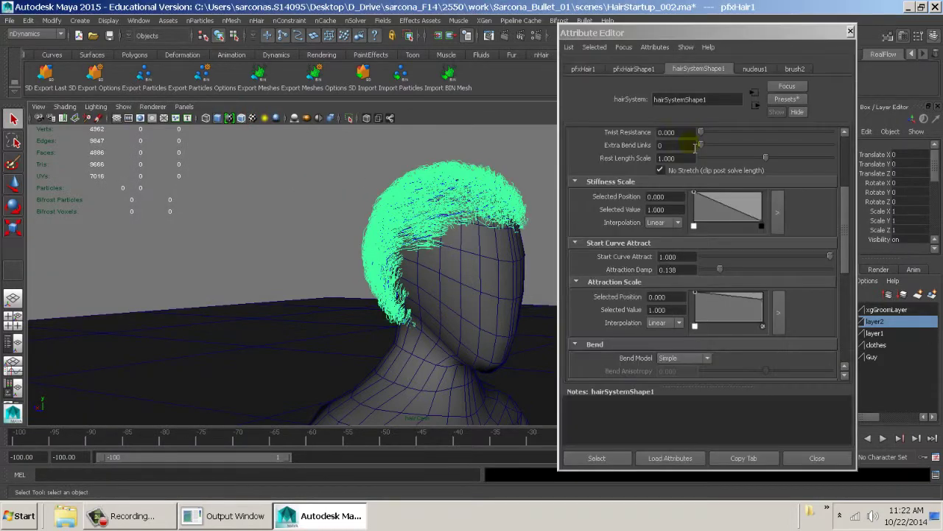
click(757, 69)
scroll(774, 265, down, 5)
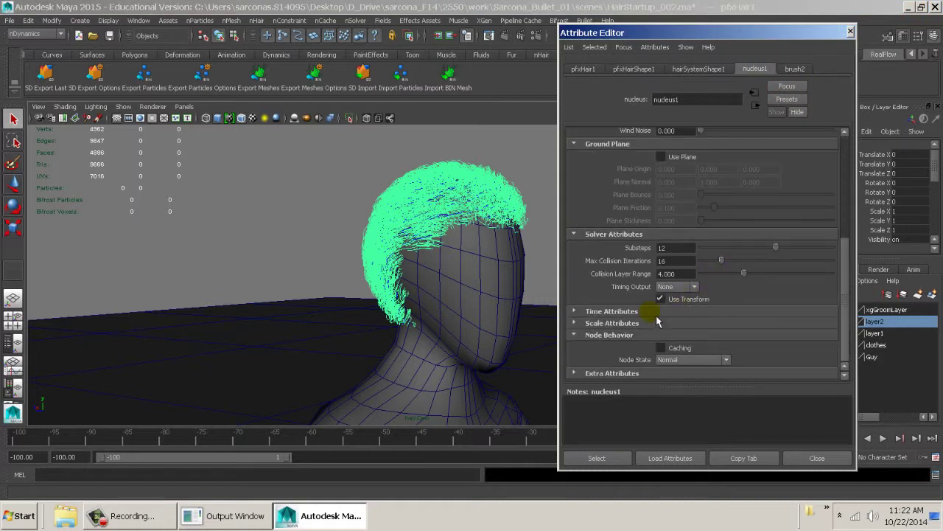
click(651, 312)
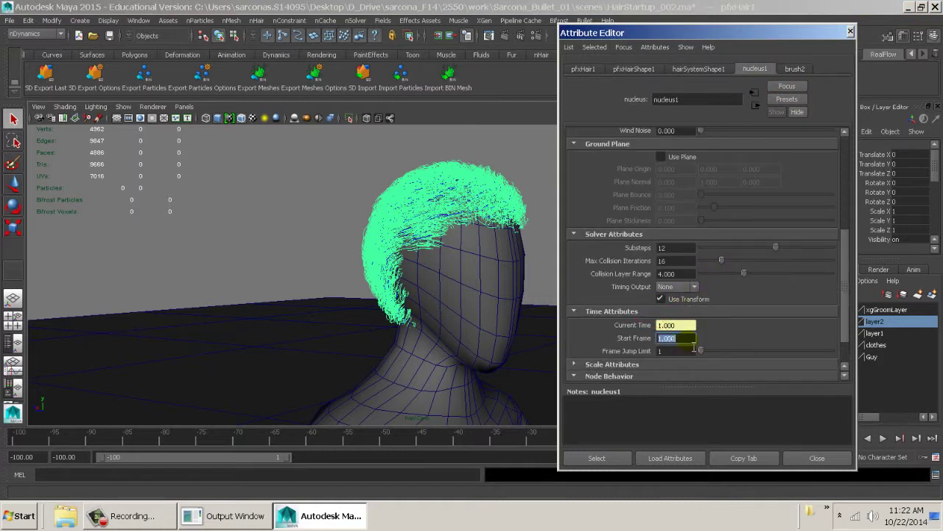
click(816, 458)
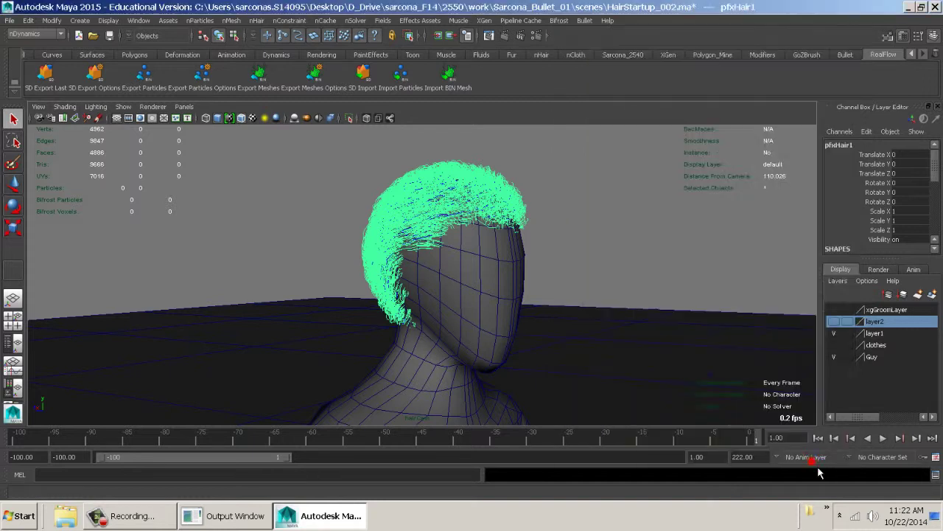
Step: Set the animation and playback start to frame 1 and the playback end to frame 222
drag(199, 471, 300, 464)
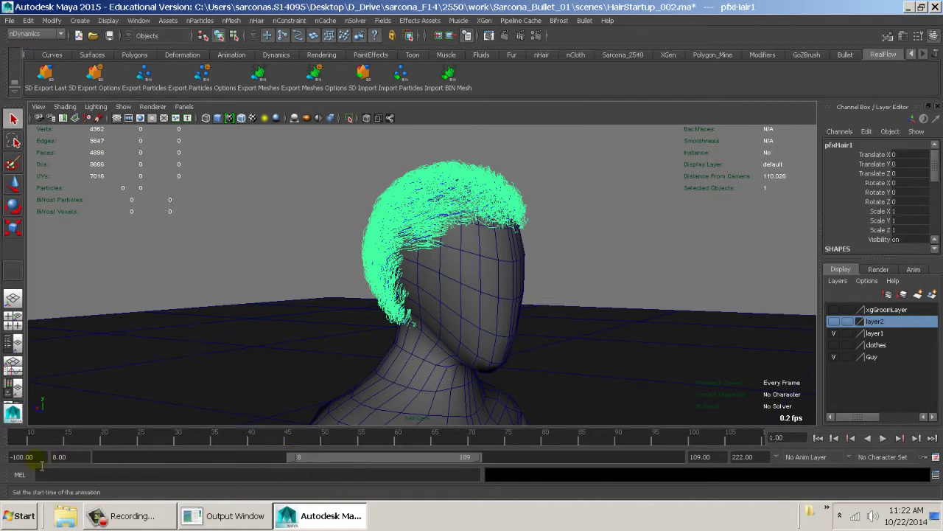
text(1)
key(Tab)
text(1)
key(Tab)
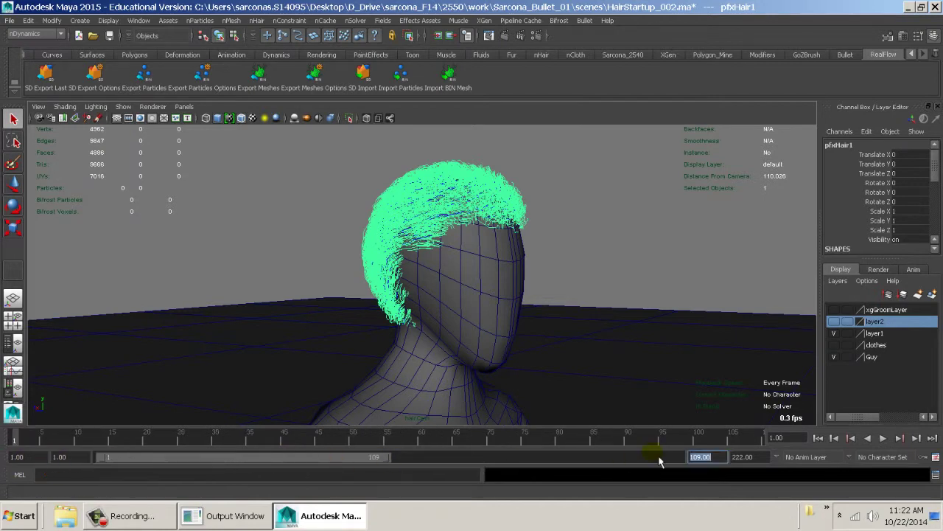
text(222)
key(Return)
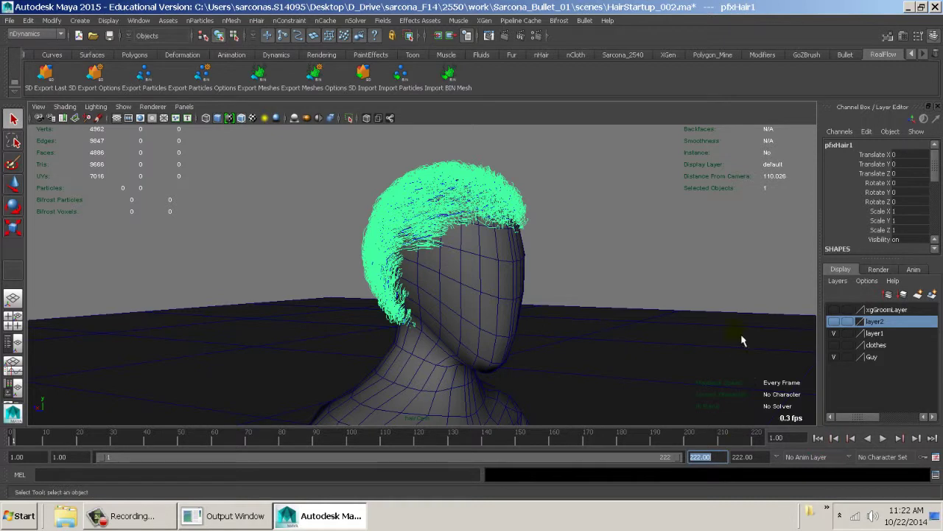
Step: Examine the mental ray render settings, including frame range, renderable camera, image size, features, quality, indirect lighting and options
alt+drag(678, 255, 670, 262)
click(599, 244)
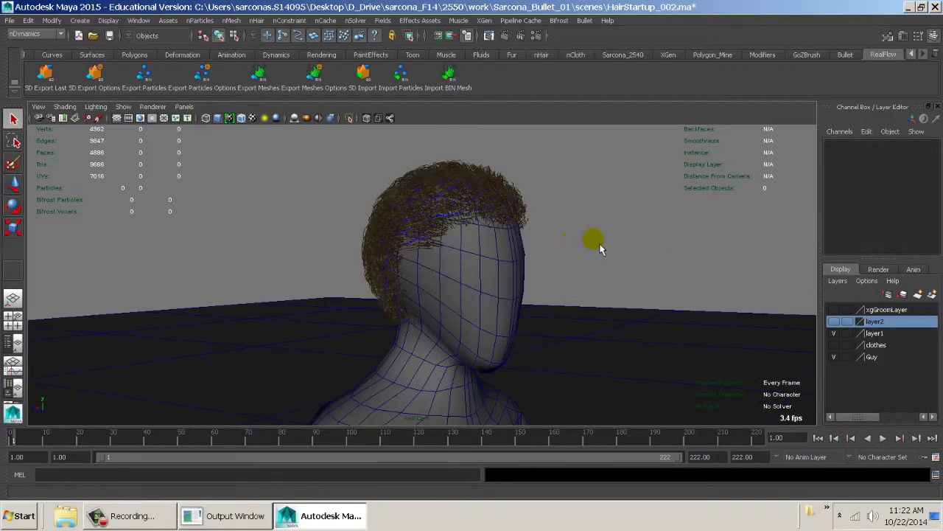
click(516, 193)
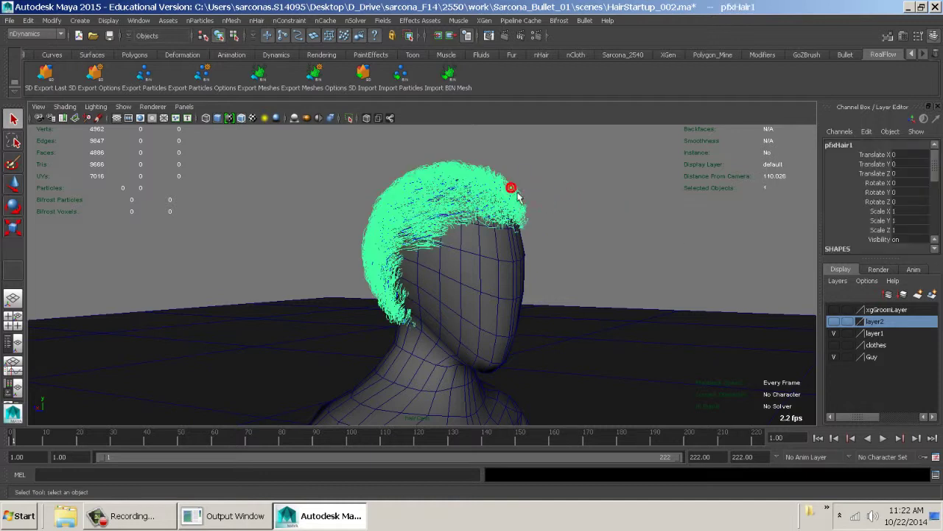
click(538, 38)
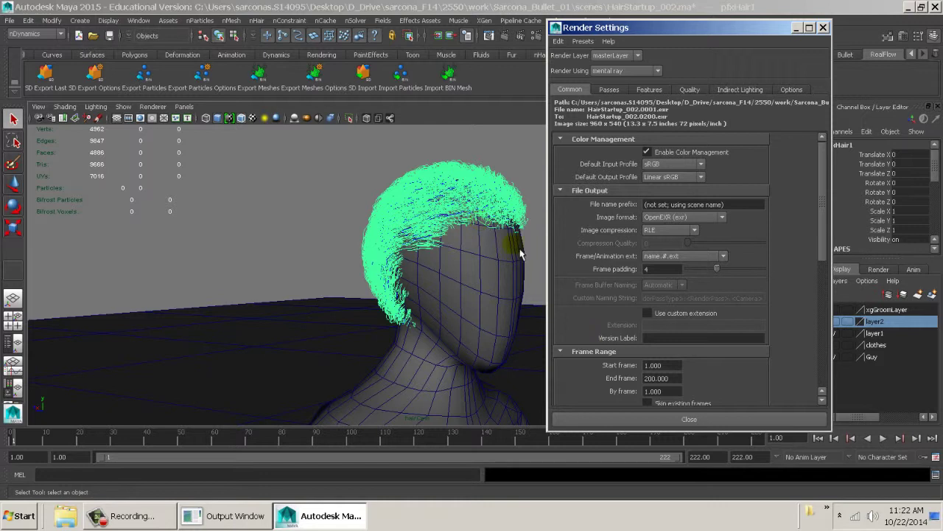
click(625, 420)
click(615, 224)
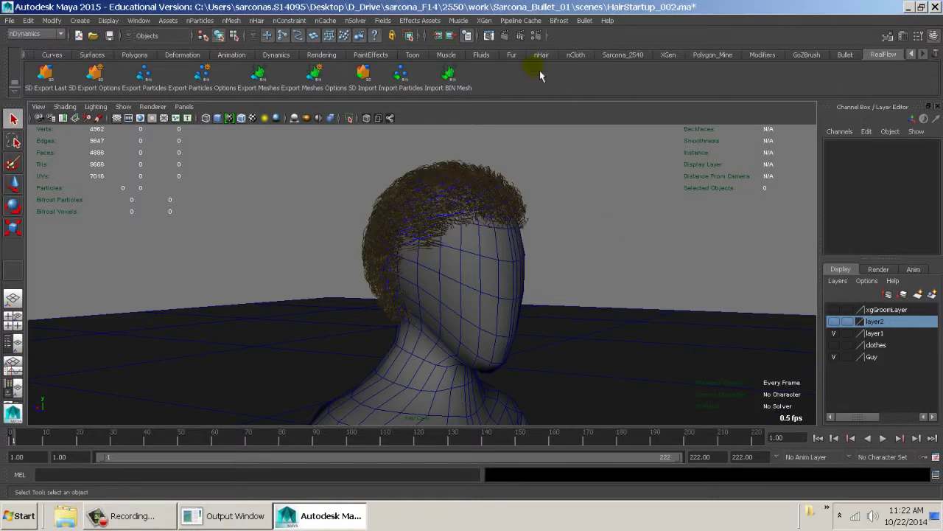
click(535, 35)
scroll(648, 298, down, 3)
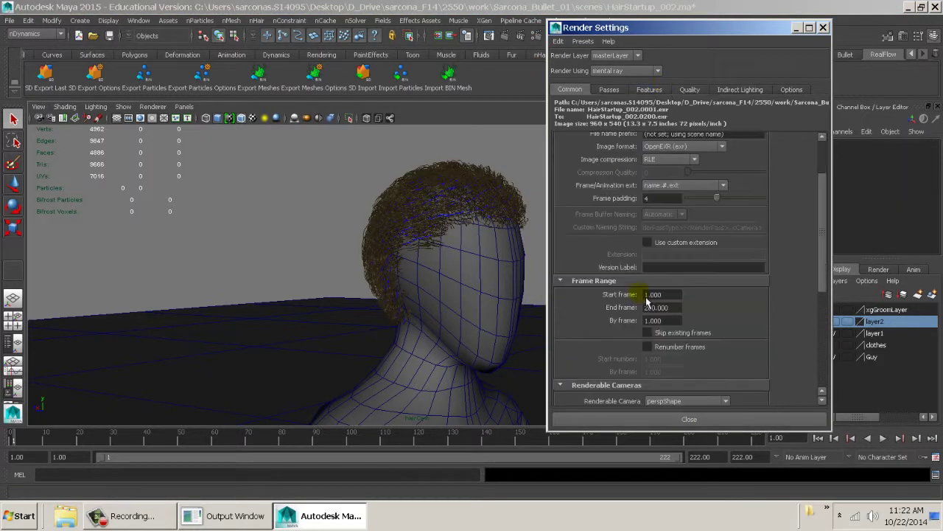
scroll(641, 295, down, 5)
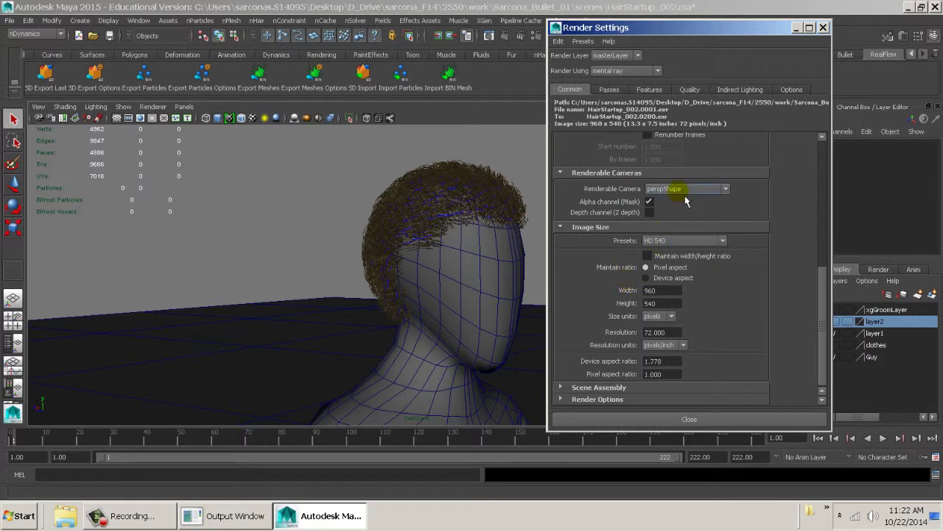
scroll(625, 221, up, 8)
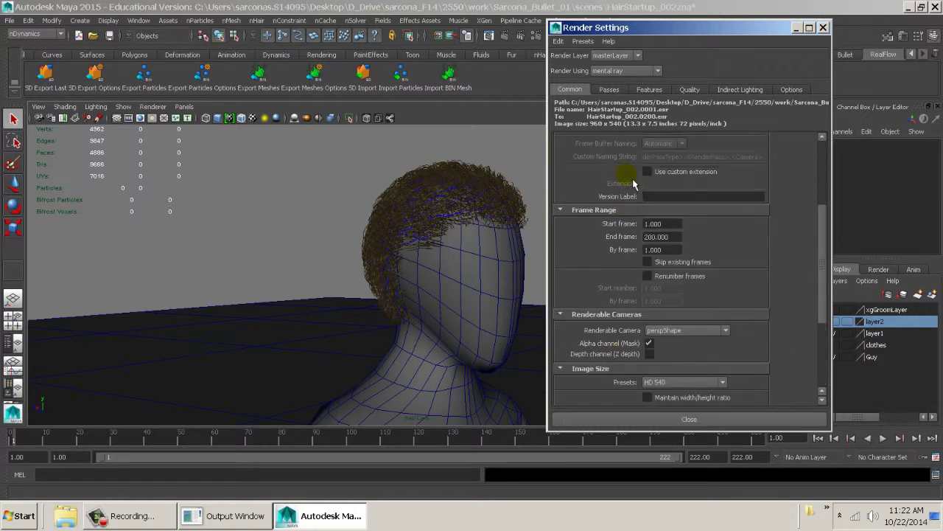
click(610, 90)
click(641, 89)
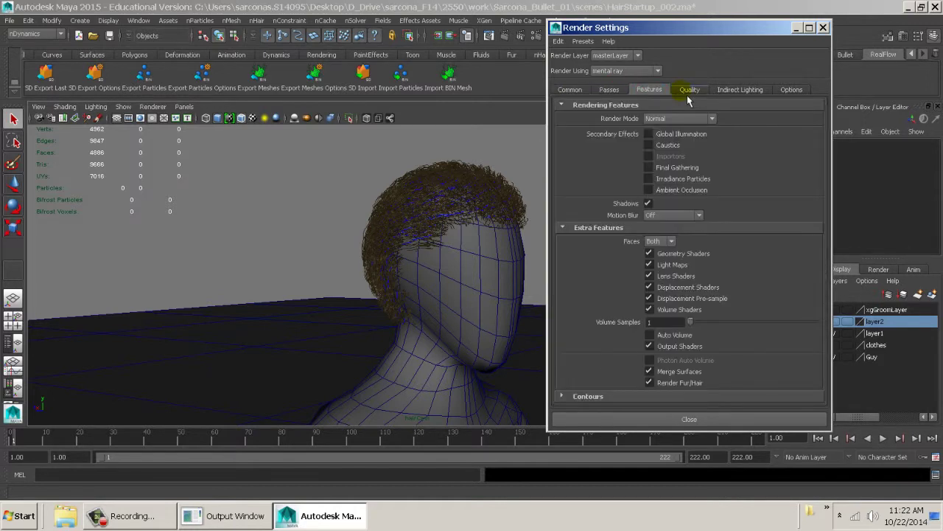
click(688, 90)
click(731, 89)
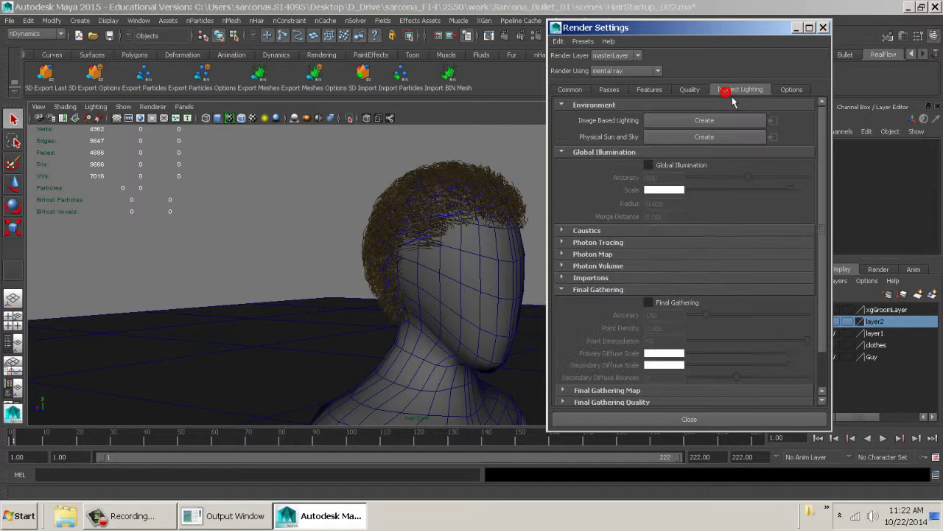
click(800, 89)
click(666, 418)
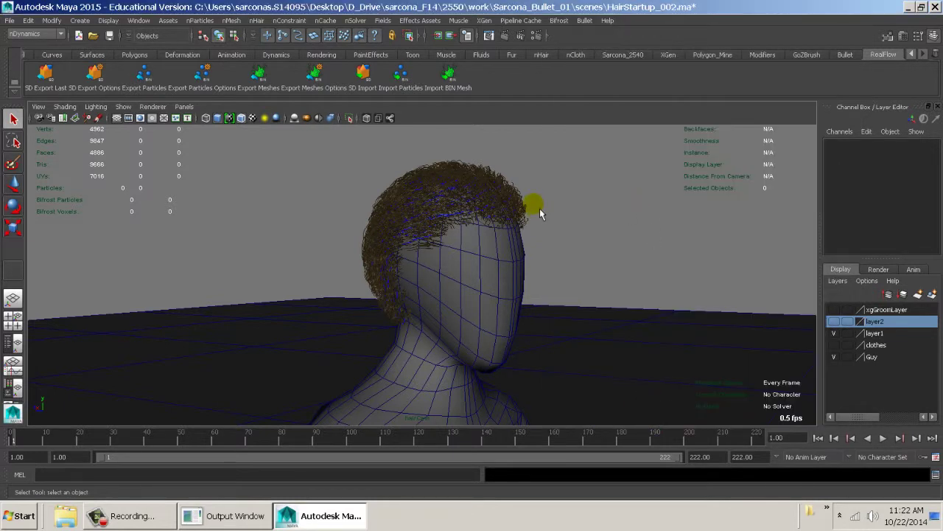
Step: Look through the persp camera and frame the whole walking character inside the 960 x 540 resolution gate
click(183, 106)
mouse_move(213, 118)
click(298, 130)
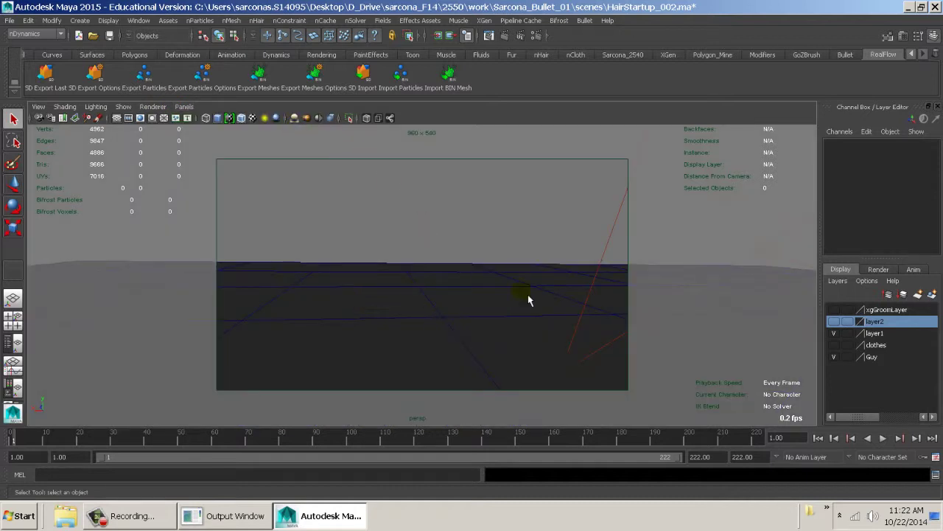
alt+drag(528, 300, 413, 255)
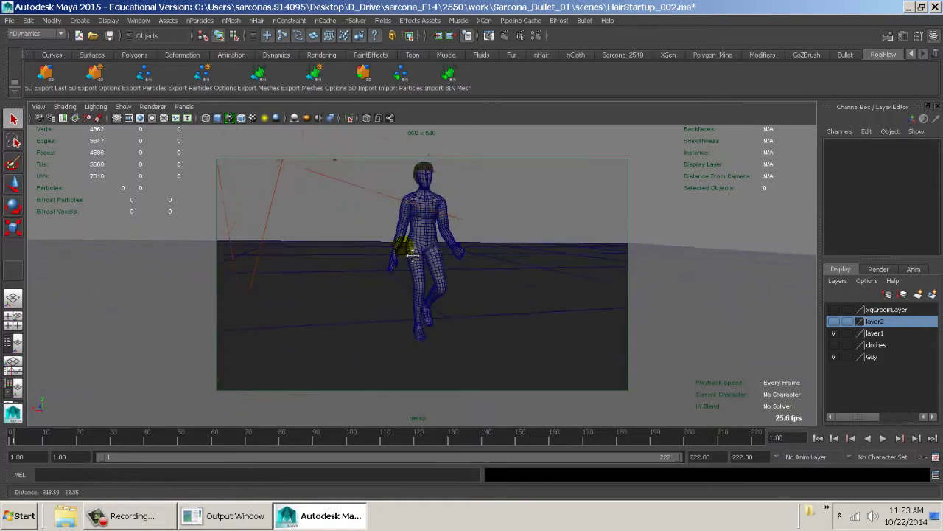
mouse_move(412, 255)
alt+right_down()
mouse_move(444, 258)
mouse_move(421, 259)
mouse_move(428, 264)
alt+right_up()
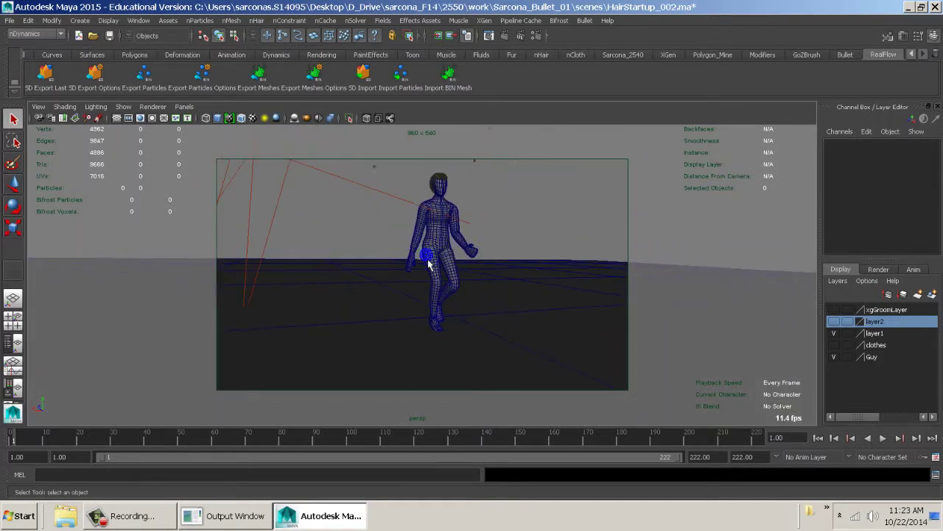
alt+drag(428, 264, 455, 248)
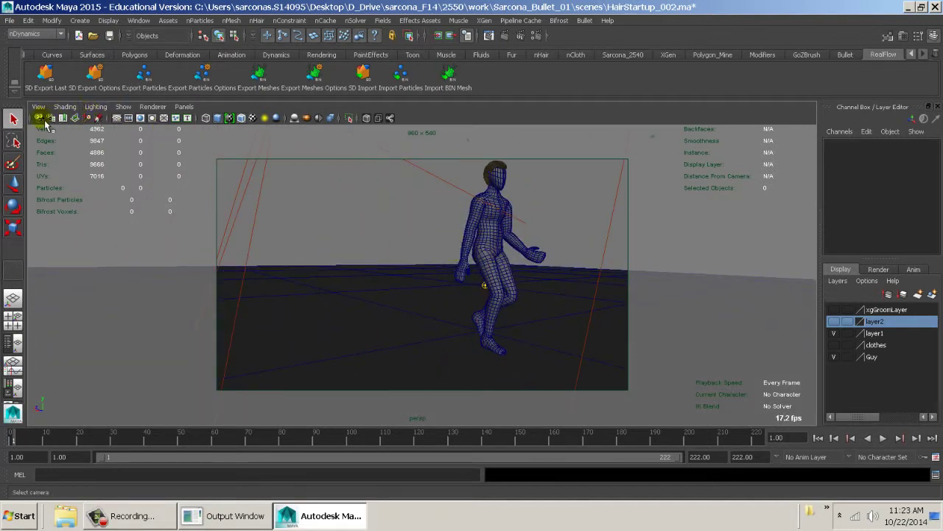
Step: Select the persp camera, expand it in the Outliner and select its persp_pointConstraint1 to inspect the constraint
click(39, 118)
click(138, 20)
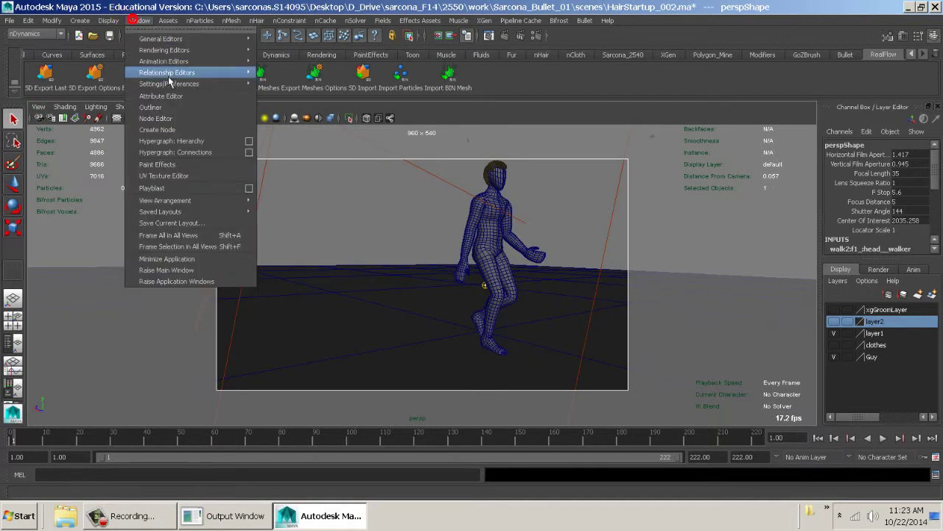
click(155, 107)
click(45, 280)
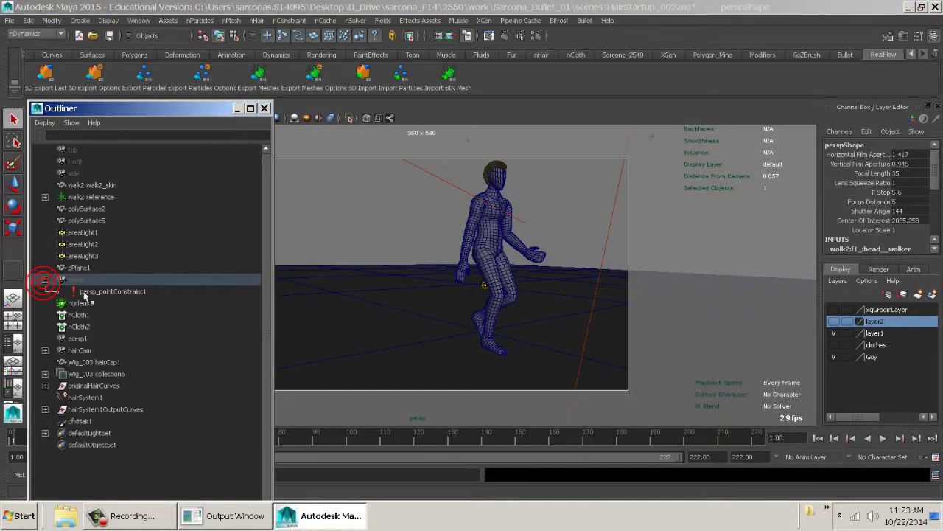
click(111, 291)
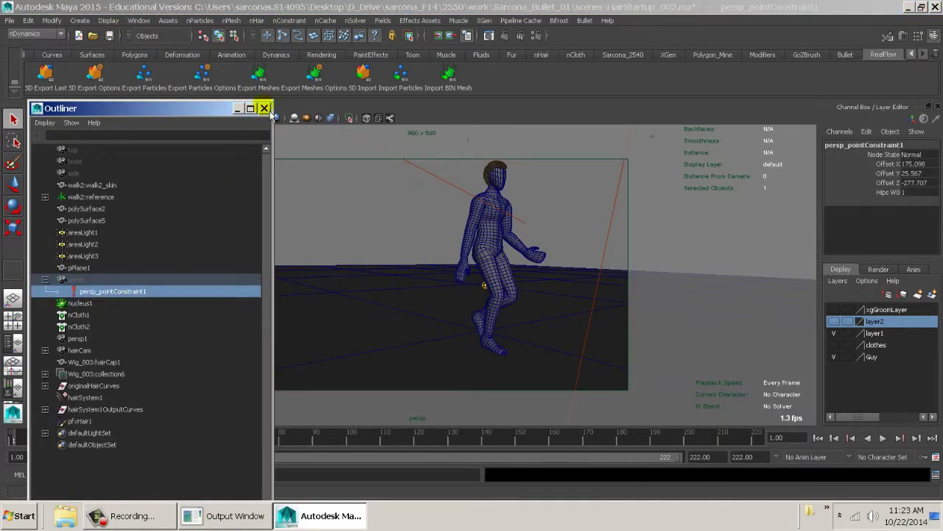
click(265, 108)
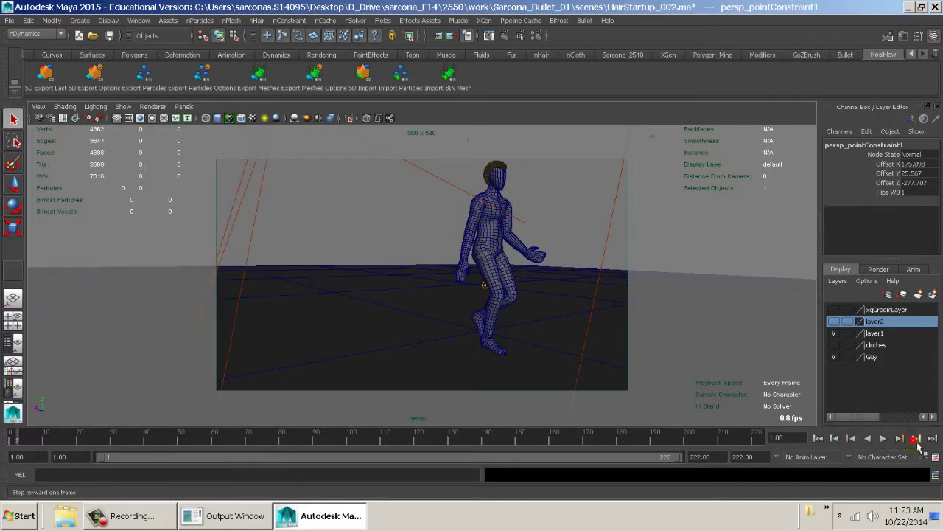
Step: Step forward to frame 3 and reframe the character in the persp view, checking how the camera follows the walk
click(916, 438)
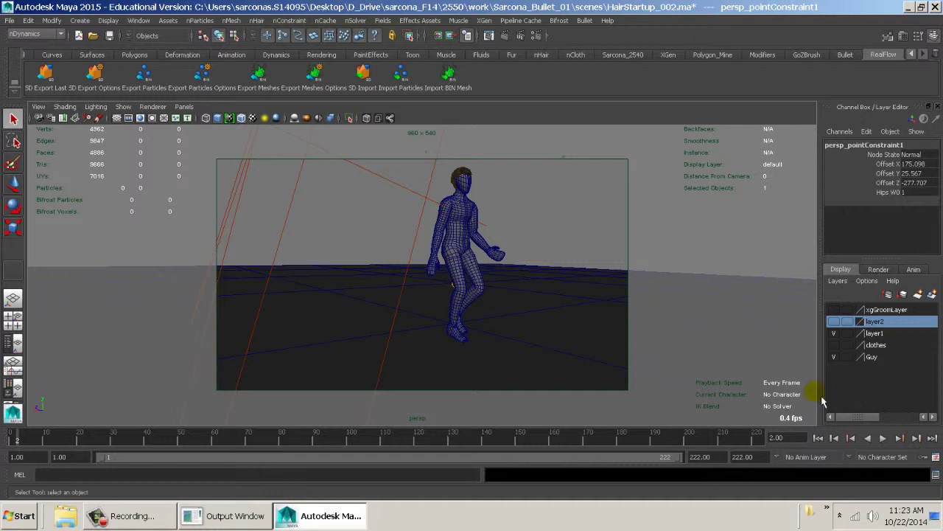
alt+drag(591, 303, 596, 299)
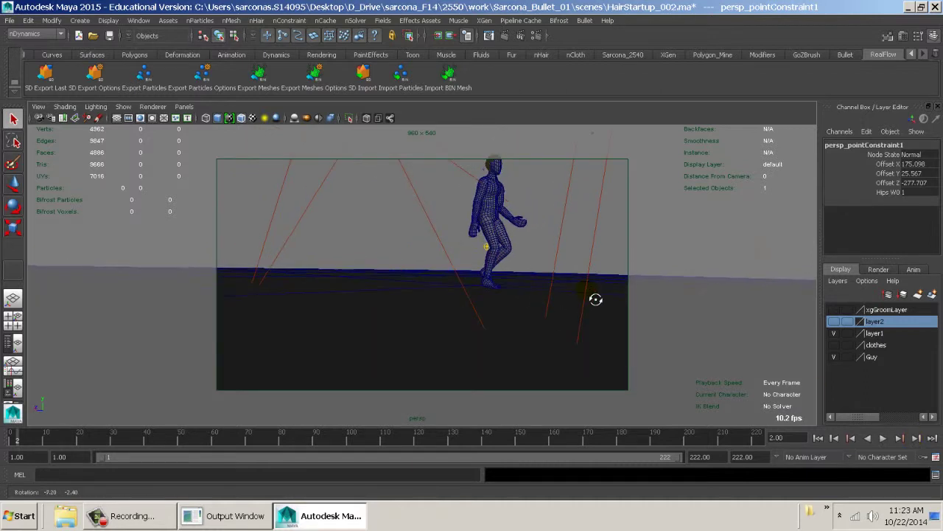
click(918, 438)
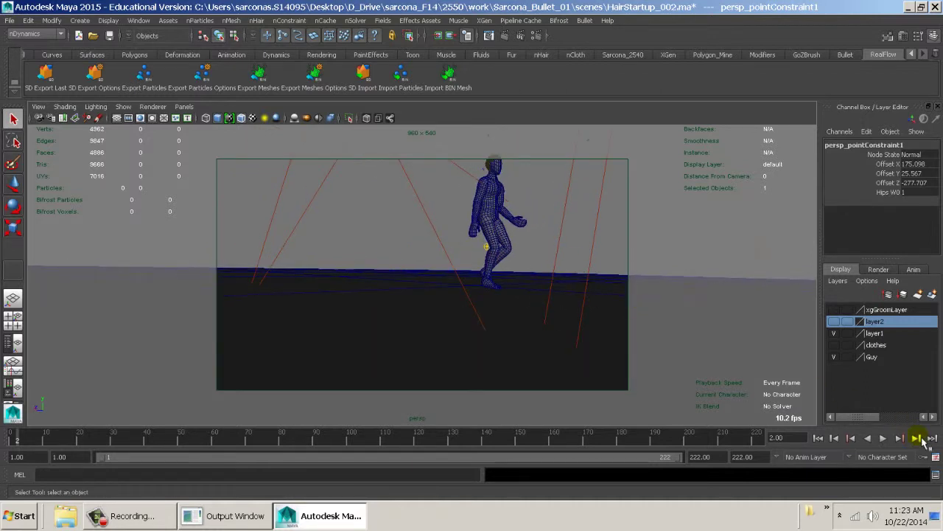
click(555, 258)
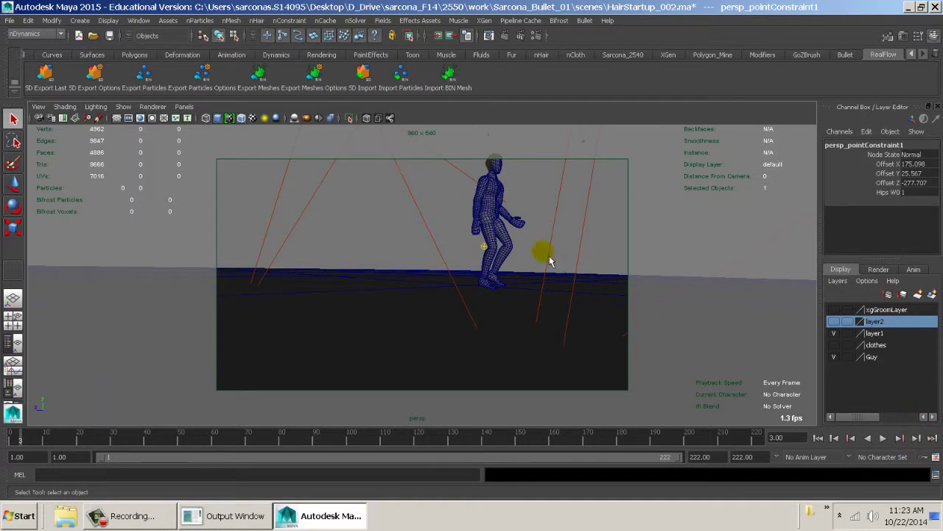
alt+drag(549, 259, 504, 248)
Step: Delete persp_pointConstraint1 from the persp camera and frame the whole walking character more closely inside the resolution gate
click(138, 19)
click(156, 127)
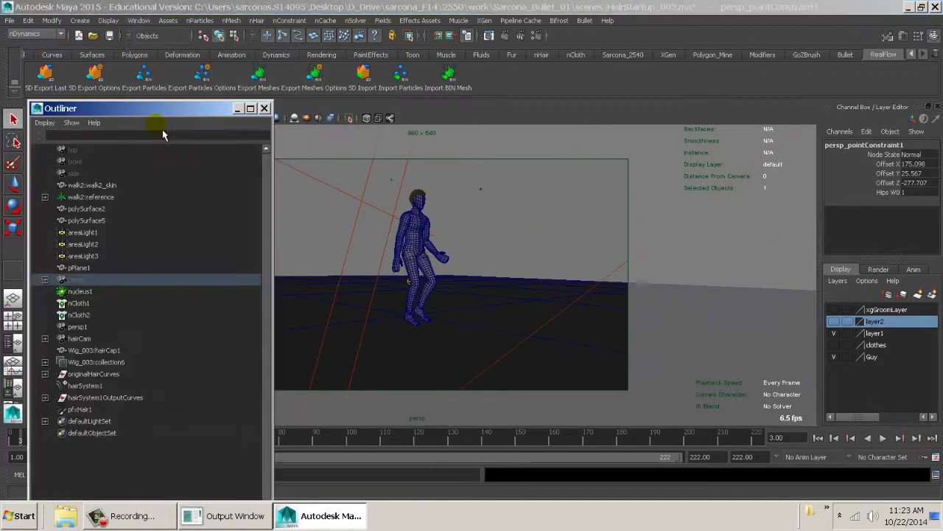
click(45, 279)
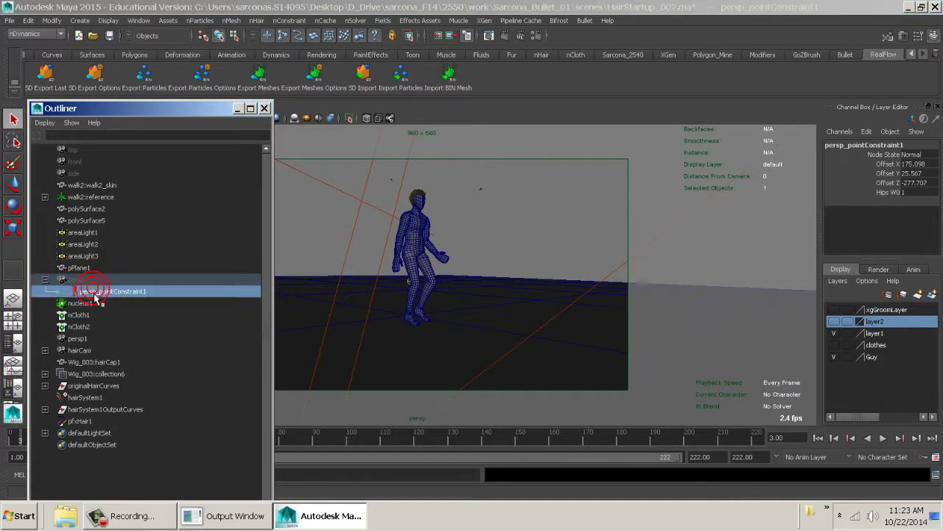
key(Delete)
alt+right_drag(409, 286, 437, 287)
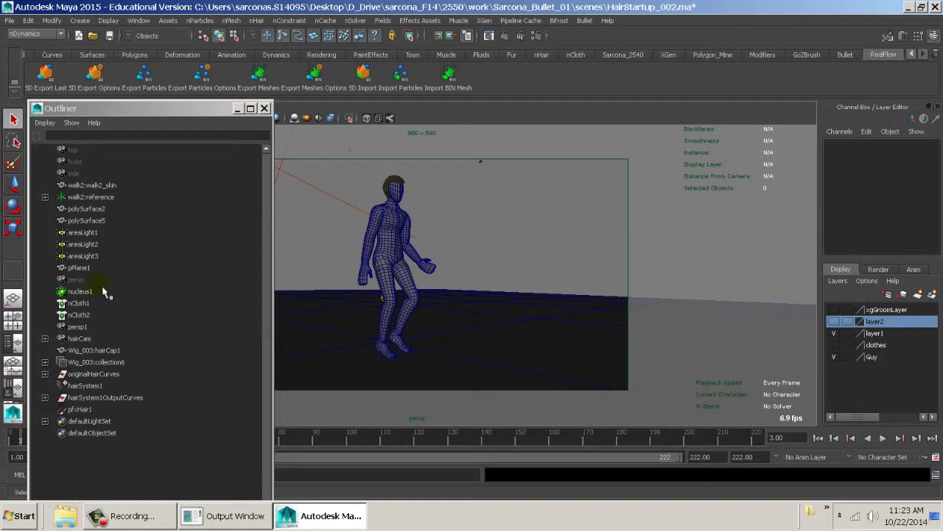
Step: Try point-constraining the persp camera to walk2:hips on the X axis only, with Maintain offset on and weight 1.0
click(45, 196)
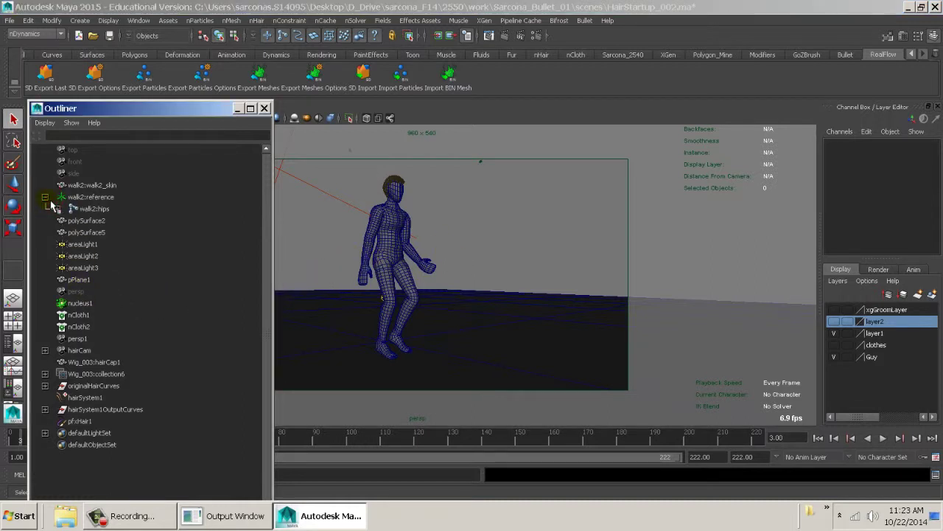
click(88, 209)
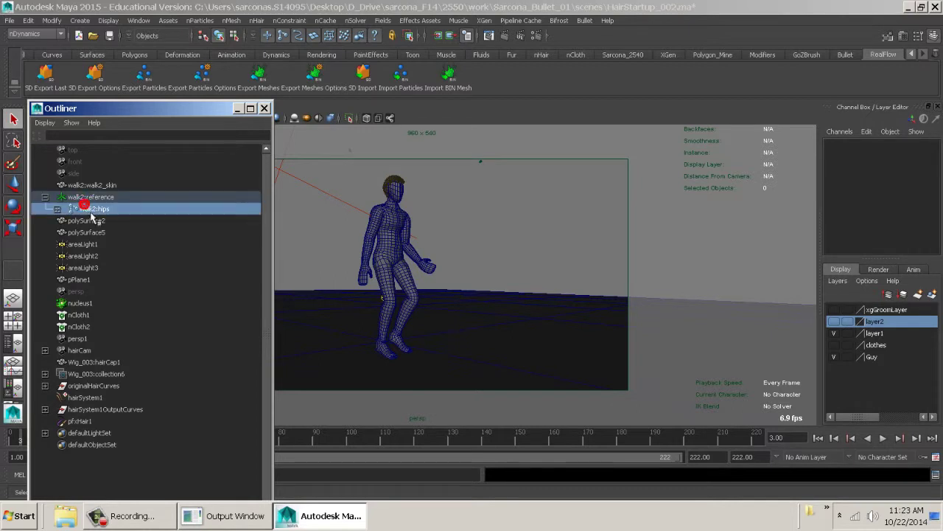
ctrl+click(76, 292)
key(space)
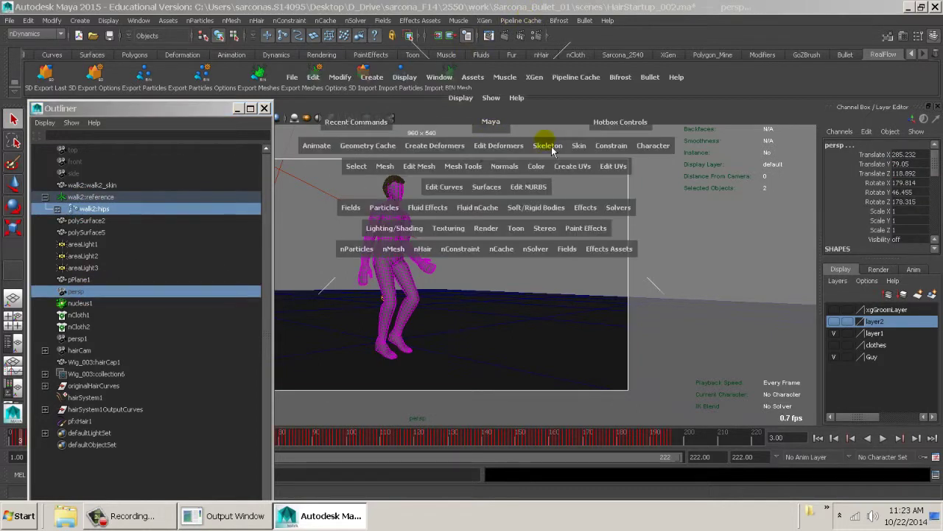
click(611, 146)
click(691, 168)
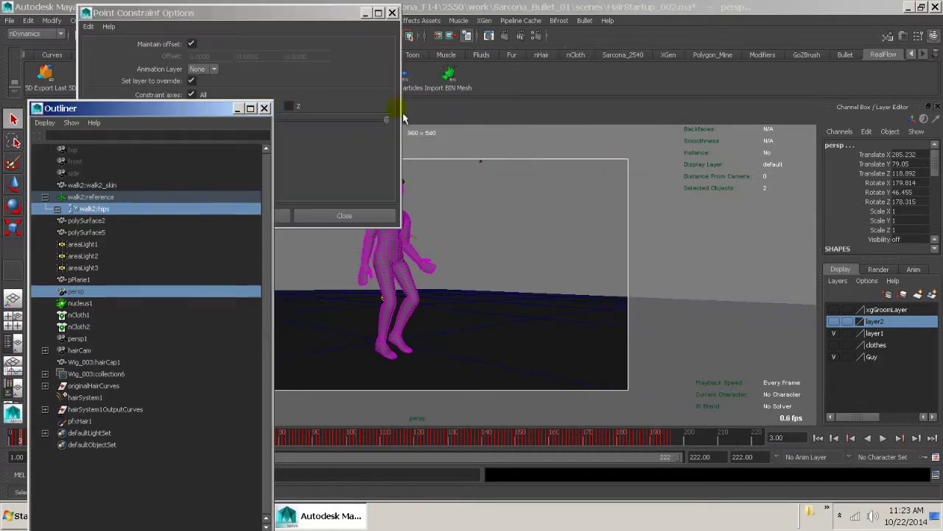
click(193, 48)
drag(193, 13, 387, 31)
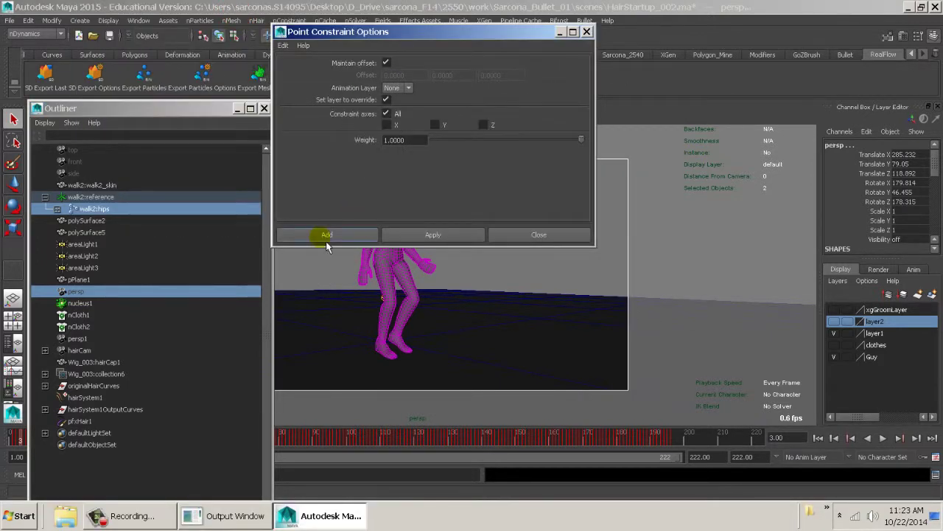
click(263, 108)
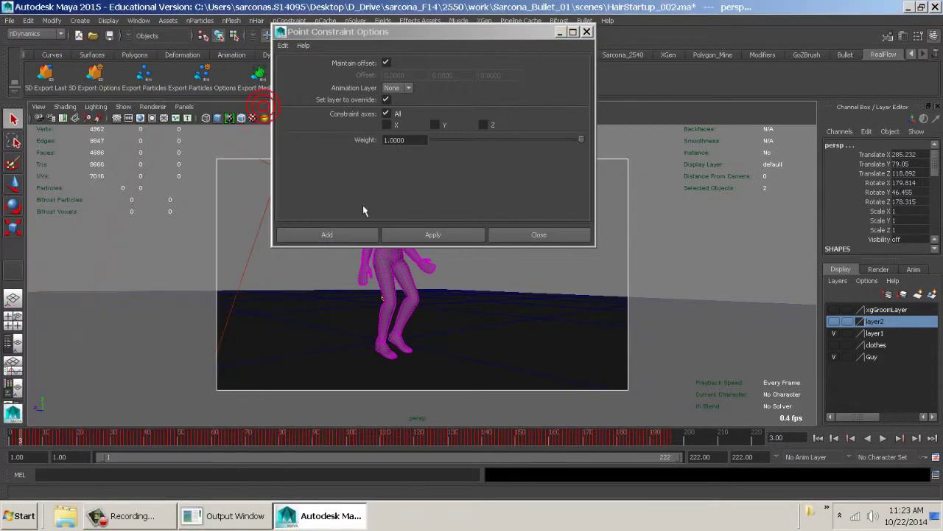
click(387, 125)
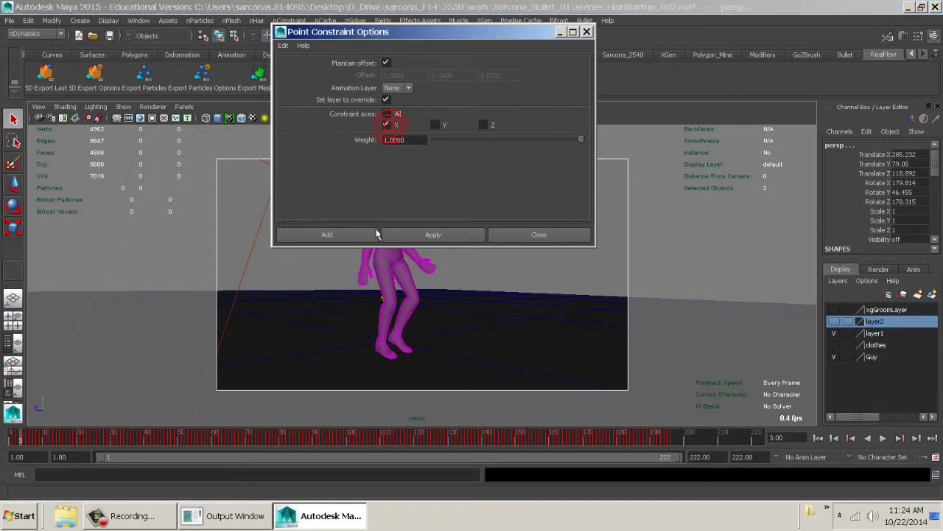
click(345, 234)
click(475, 249)
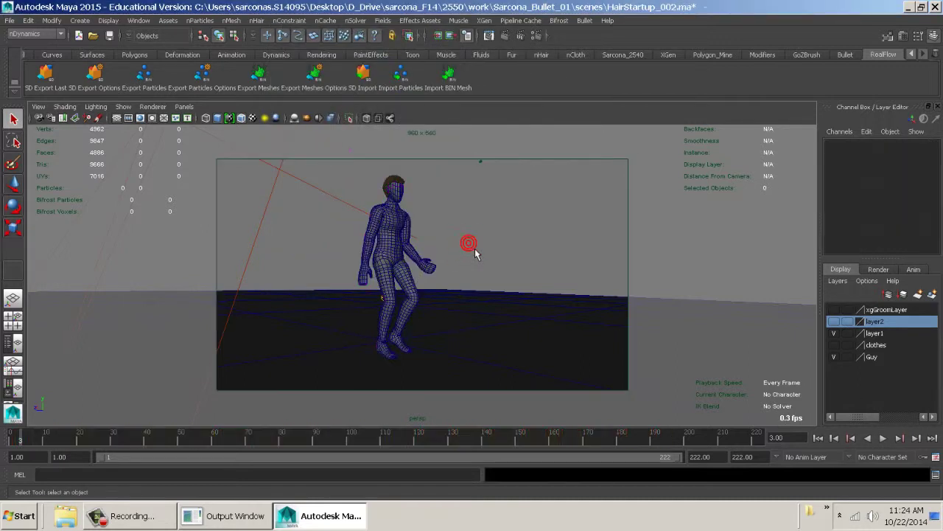
Step: Play the walk up to frame 30 to check how the camera follows the character, and return to frame 1
key(alt+v)
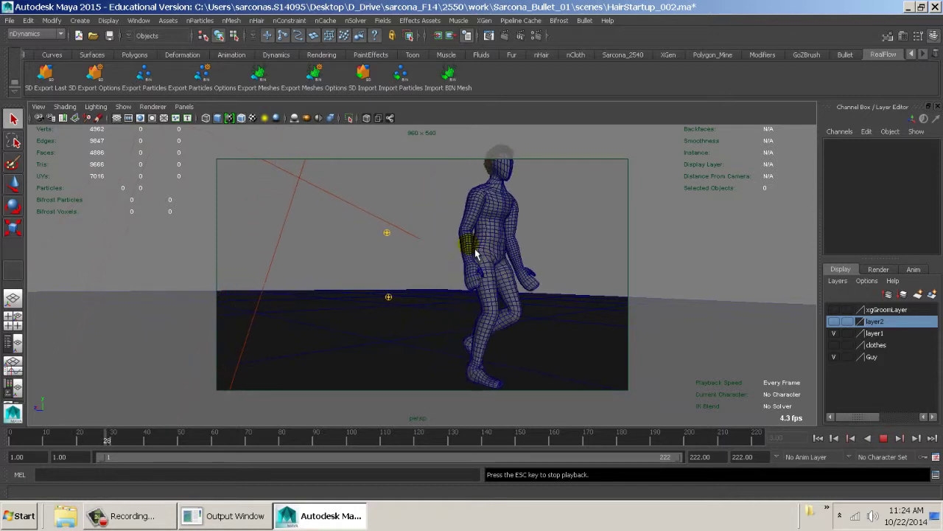
key(alt+v)
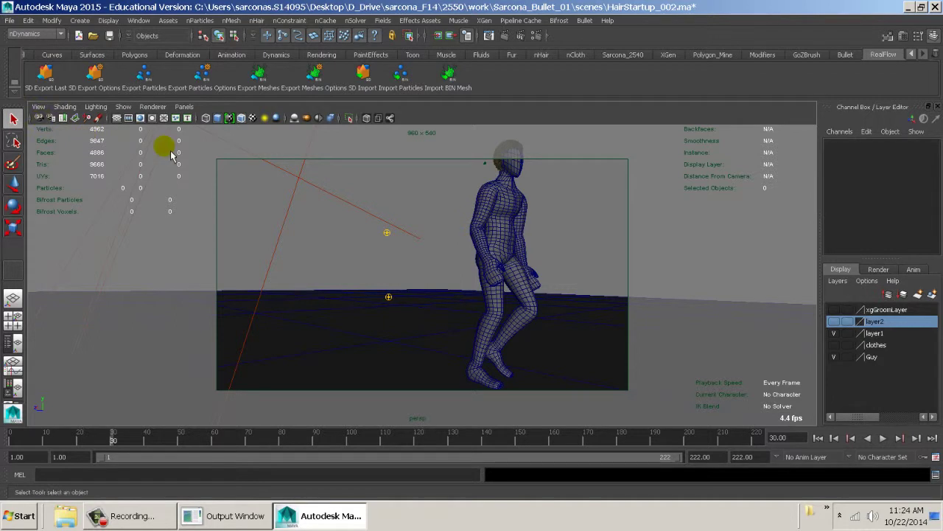
click(485, 234)
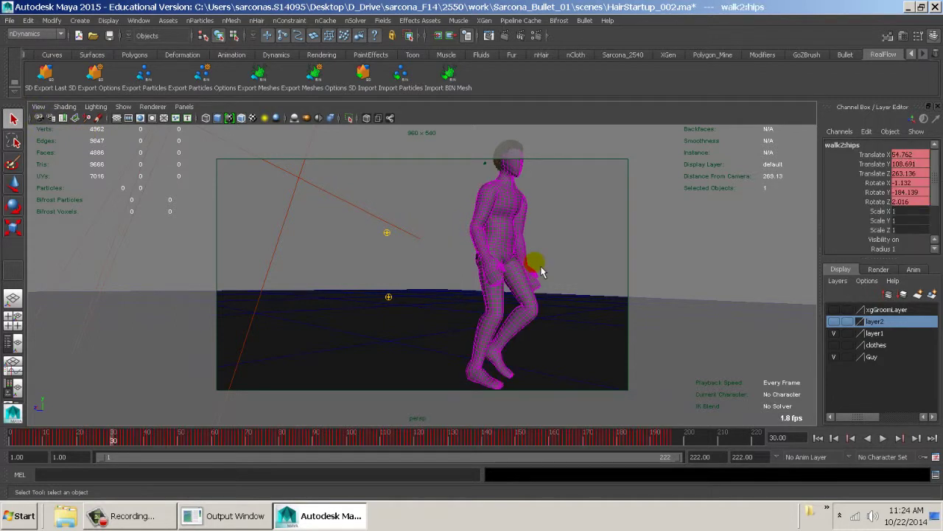
click(139, 20)
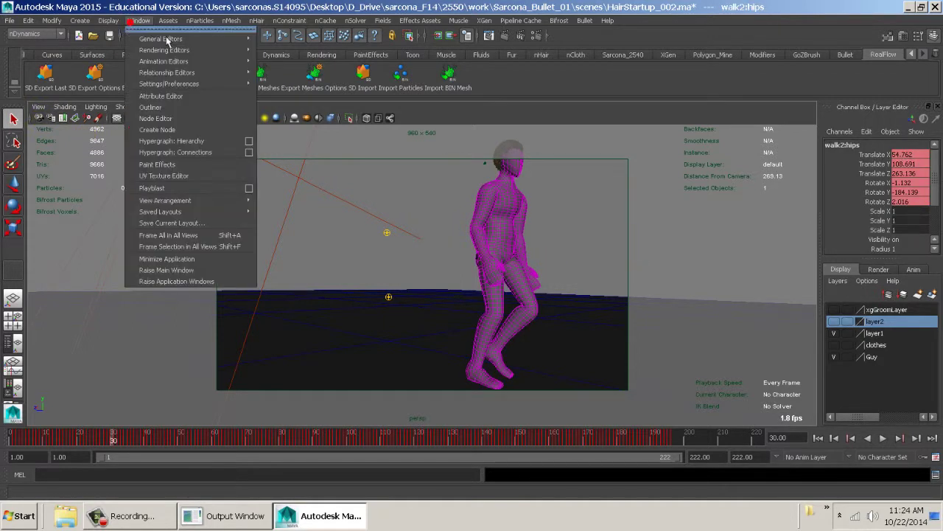
mouse_move(184, 52)
key(w)
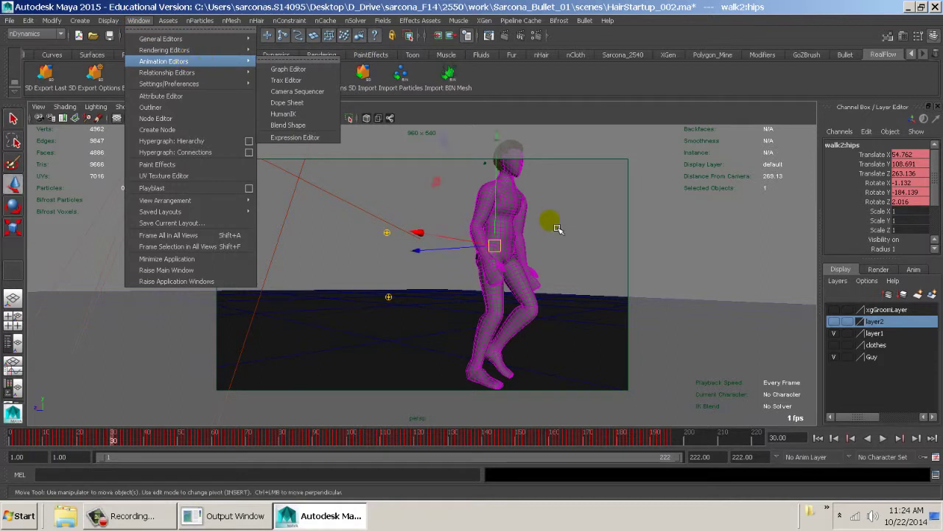
click(412, 178)
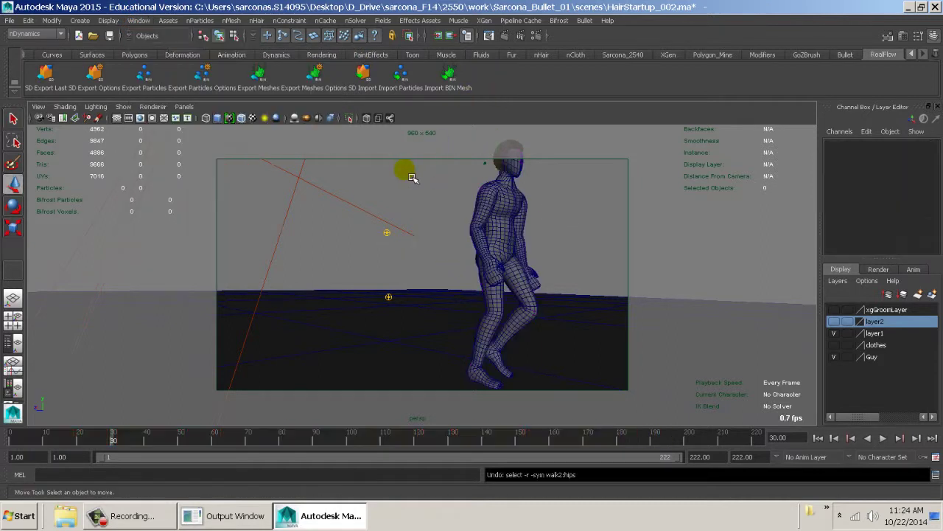
key(ctrl+z)
click(817, 437)
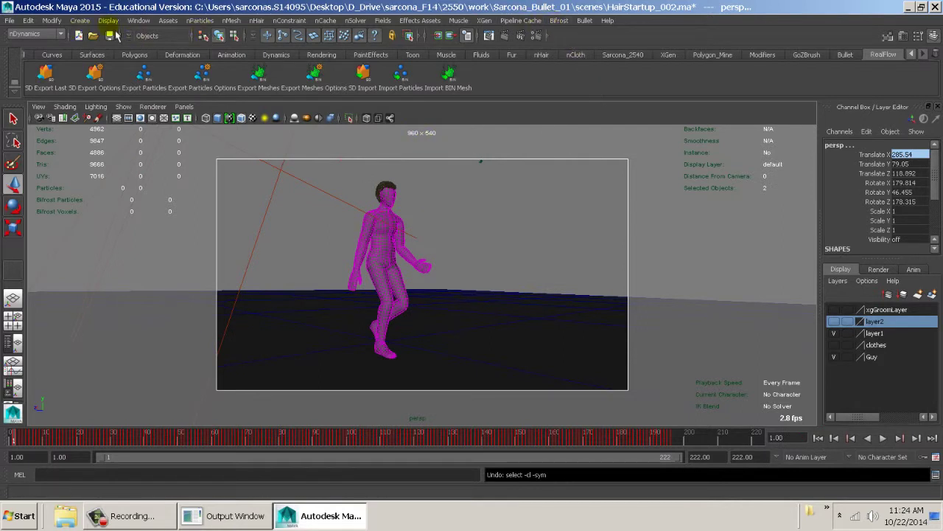
Step: Remove the X-only point constraint from the persp camera
click(138, 20)
click(164, 111)
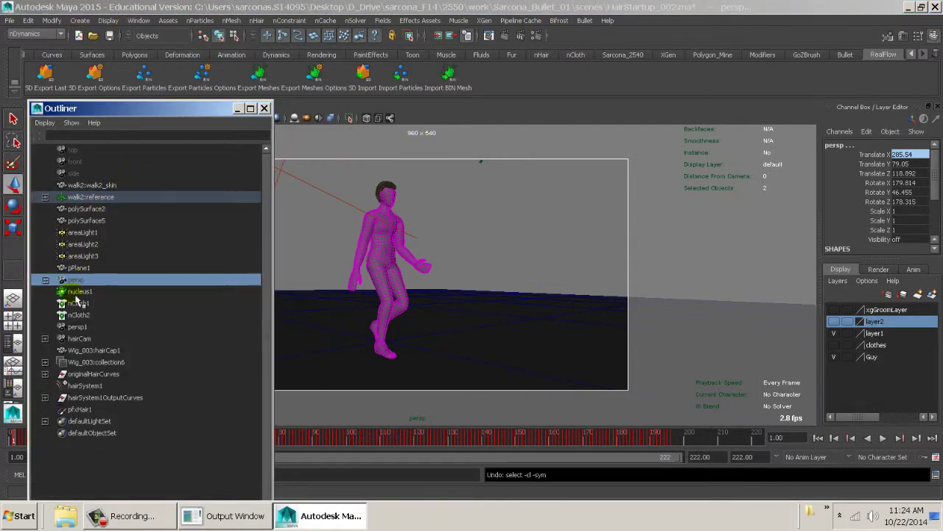
click(74, 280)
ctrl+click(94, 282)
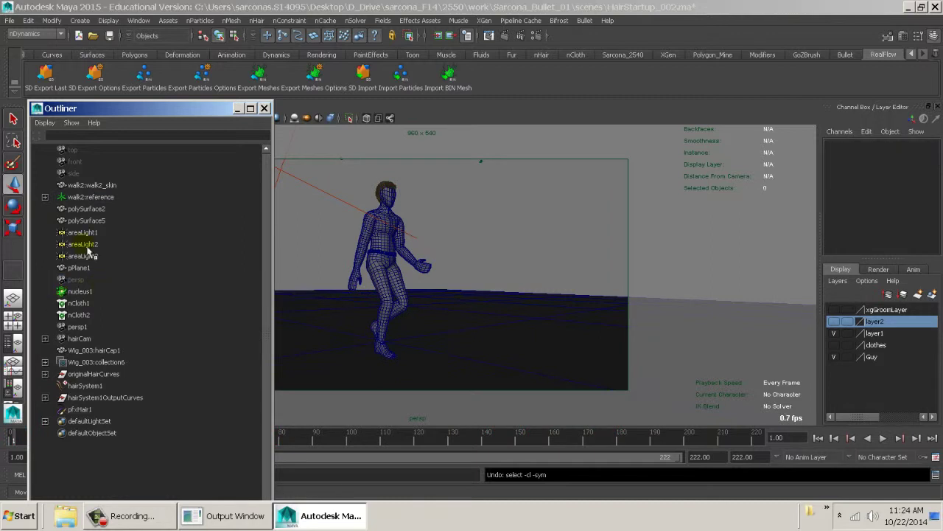
Step: Point-constrain the persp camera to walk2:hips on the X and Z axes, with Maintain offset on and weight 1.0
click(45, 197)
click(94, 209)
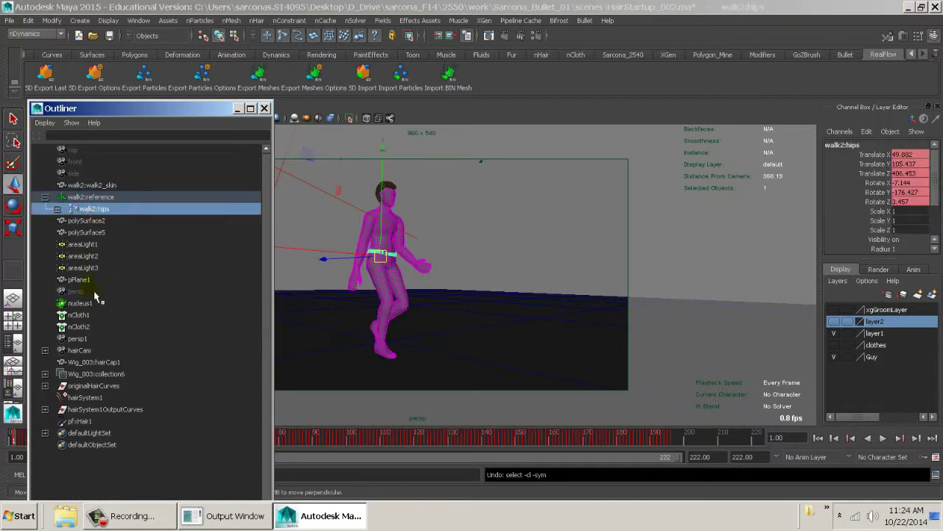
ctrl+click(94, 291)
key(space)
click(698, 163)
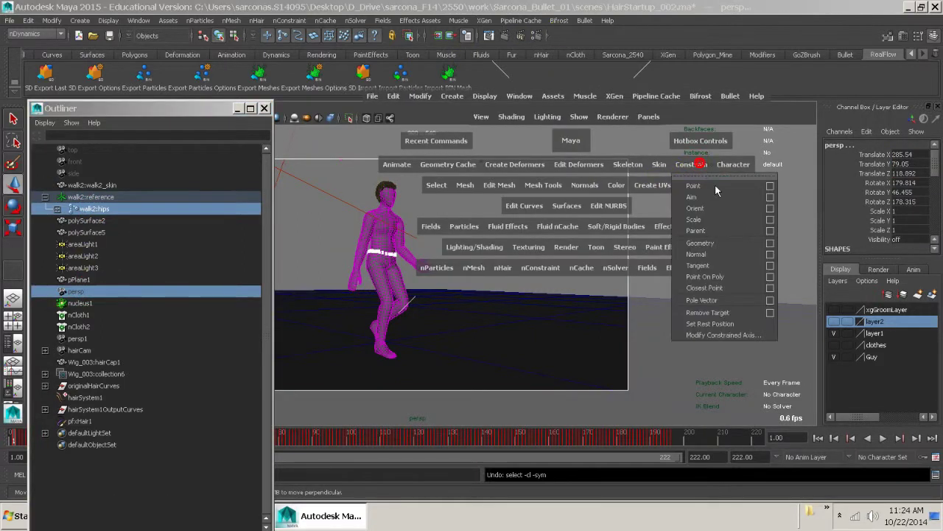
click(770, 185)
click(483, 125)
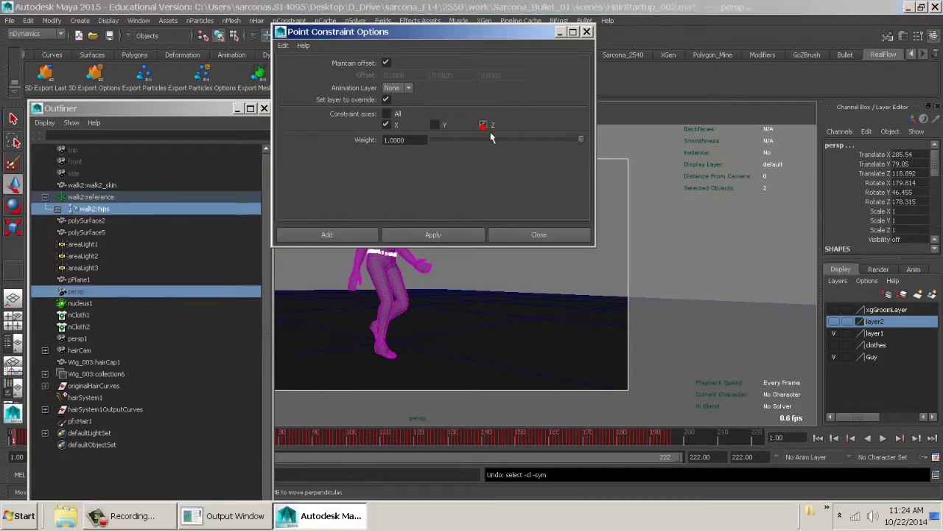
click(328, 234)
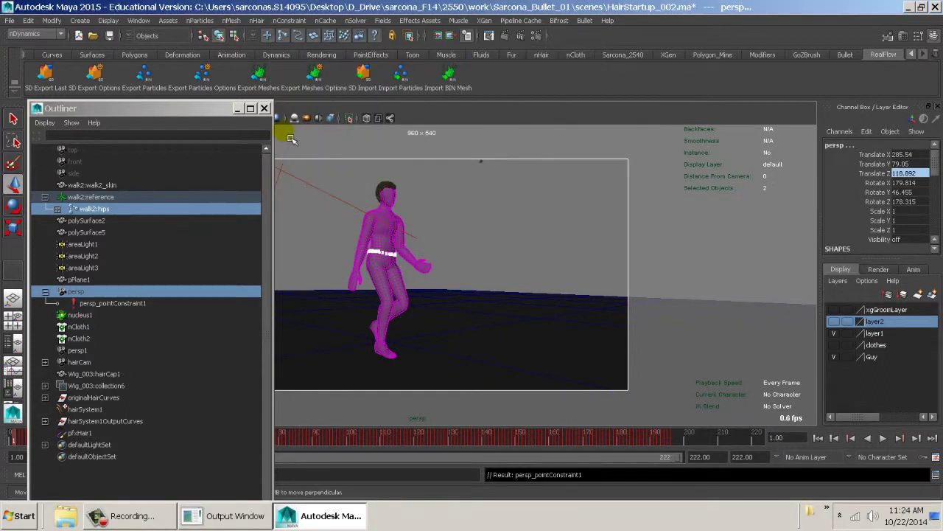
click(264, 108)
click(326, 169)
Step: Play the walk to frame 27 to check the camera's follow motion on both constrained axes, and return to frame 1
key(alt+v)
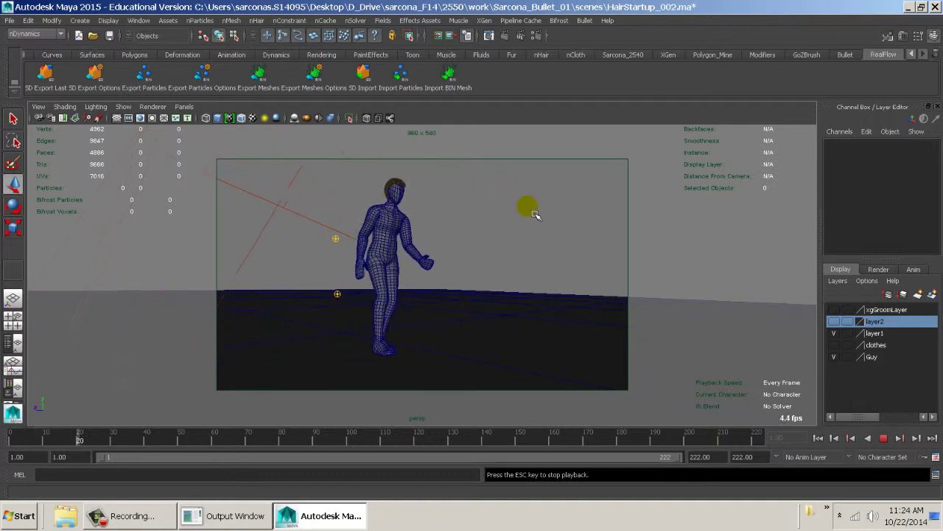
key(Escape)
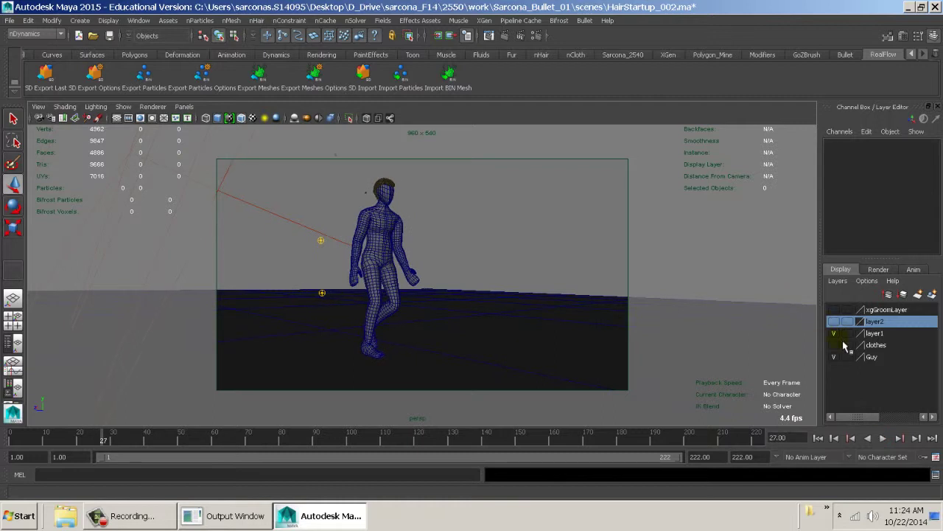
click(818, 437)
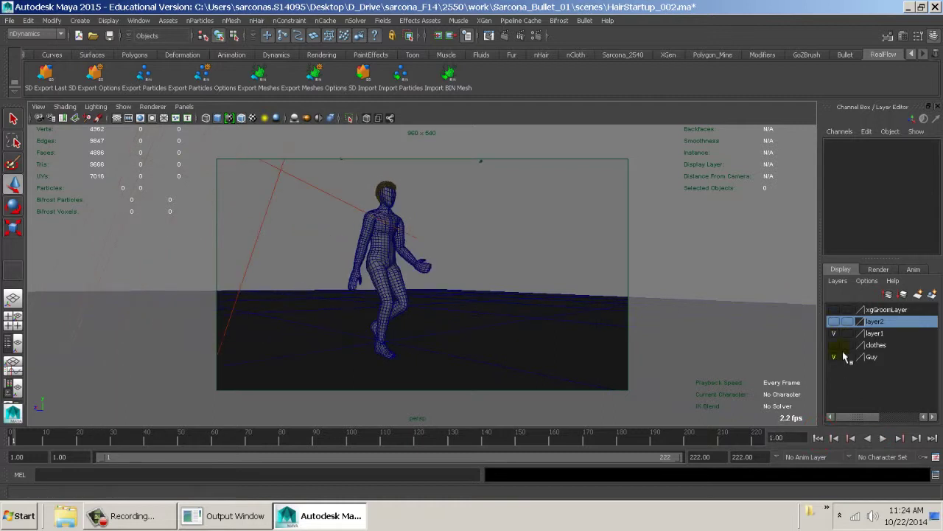
Step: Make the clothes layer visible and turn off wireframe on shaded in the persp view
click(544, 201)
click(250, 102)
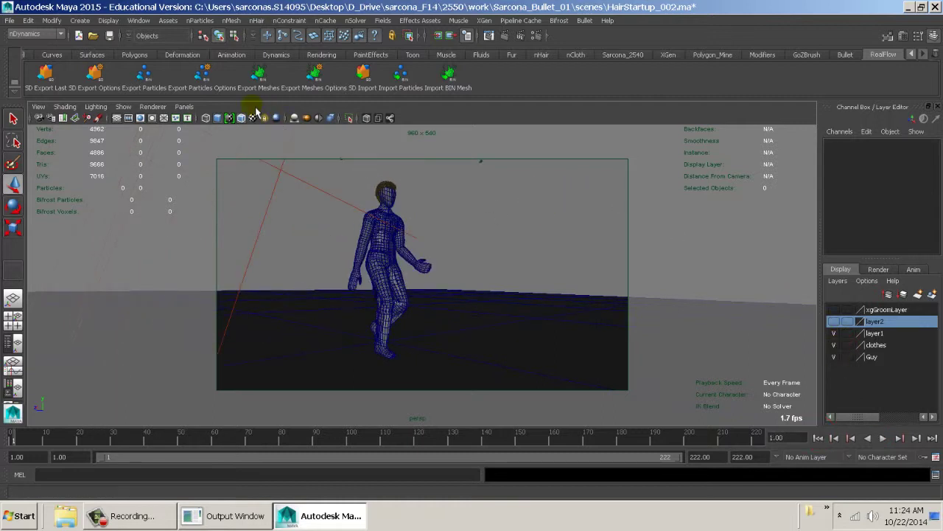
click(243, 118)
click(488, 228)
Step: Play the shaded, clothed walk from frame 1 to frame 20 to check the clothing, hair and camera framing
key(alt+v)
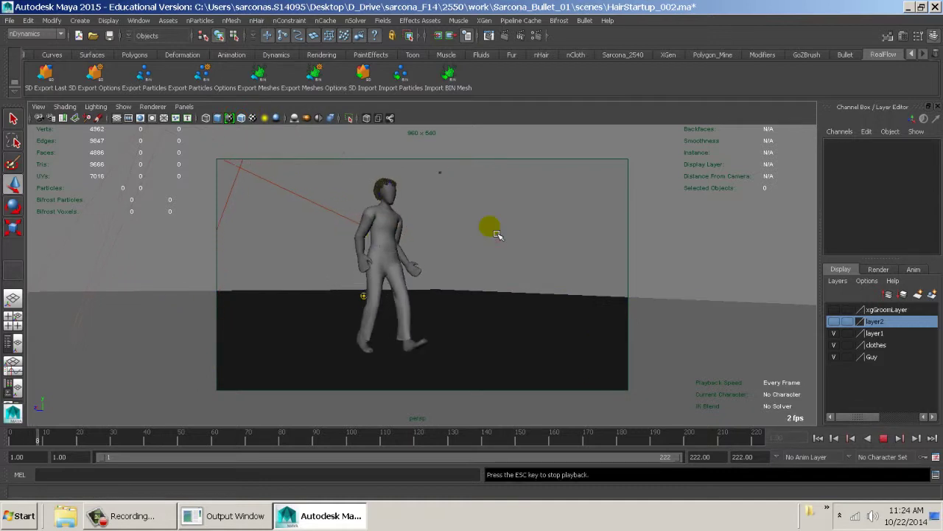
key(Escape)
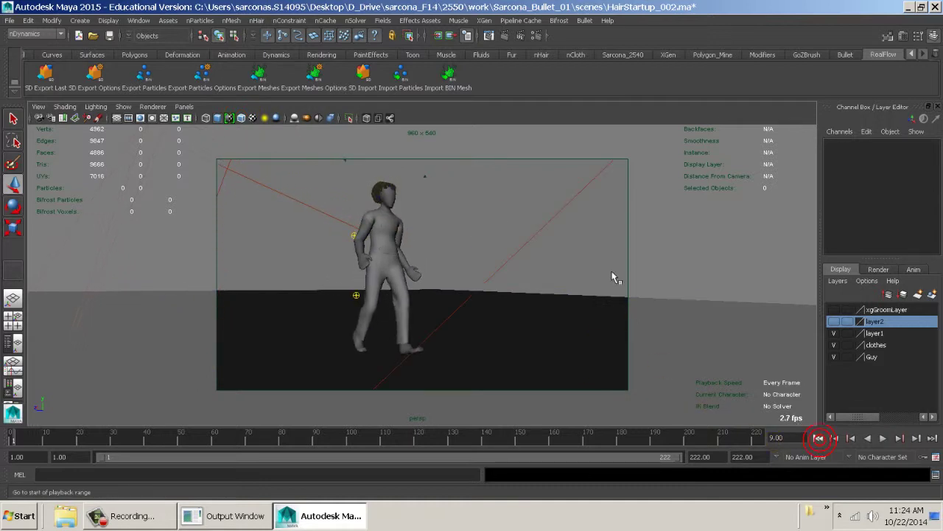
click(526, 249)
key(alt+v)
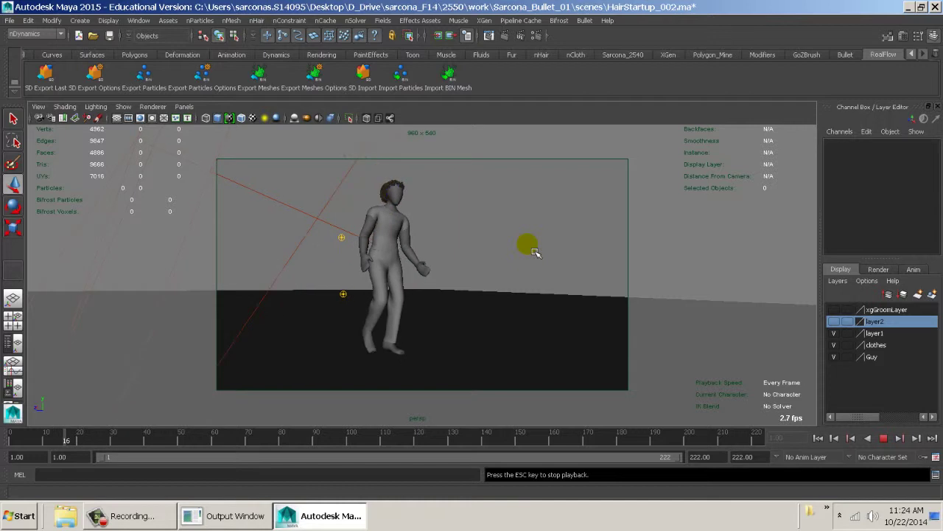
key(Escape)
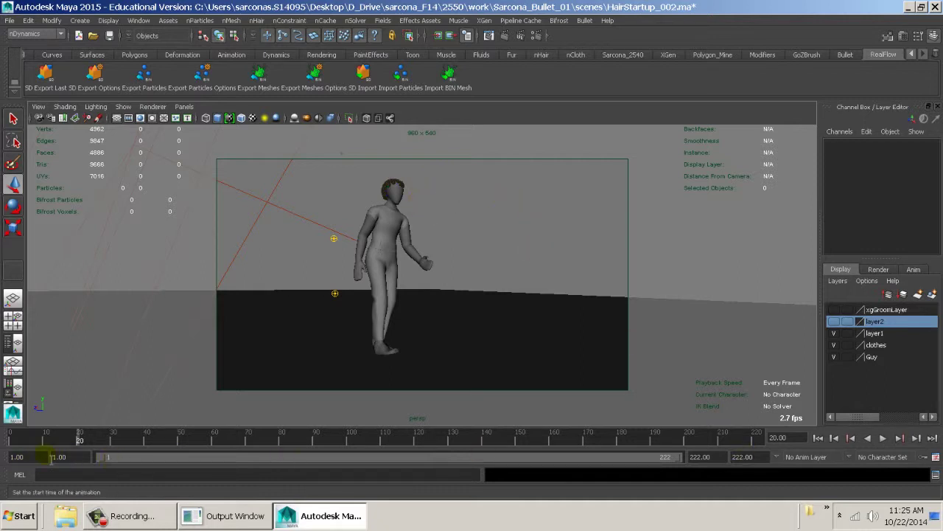
Step: Select the pfxHair1 hair on the character's head and return the timeline to frame 1
drag(26, 455, 7, 461)
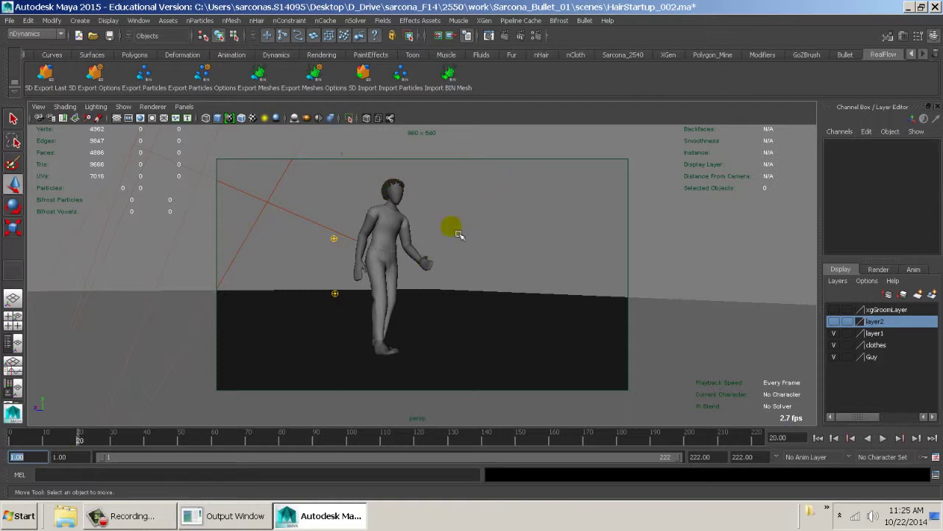
click(436, 193)
click(397, 188)
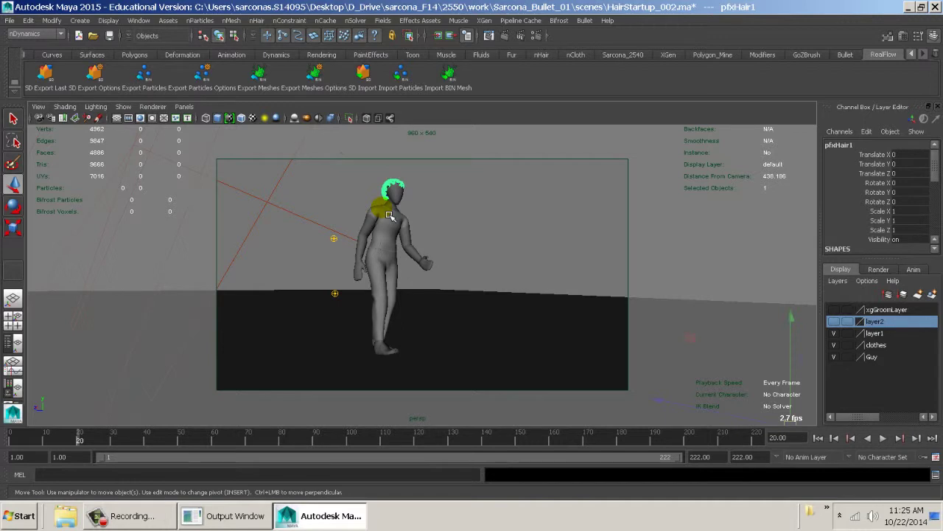
click(819, 439)
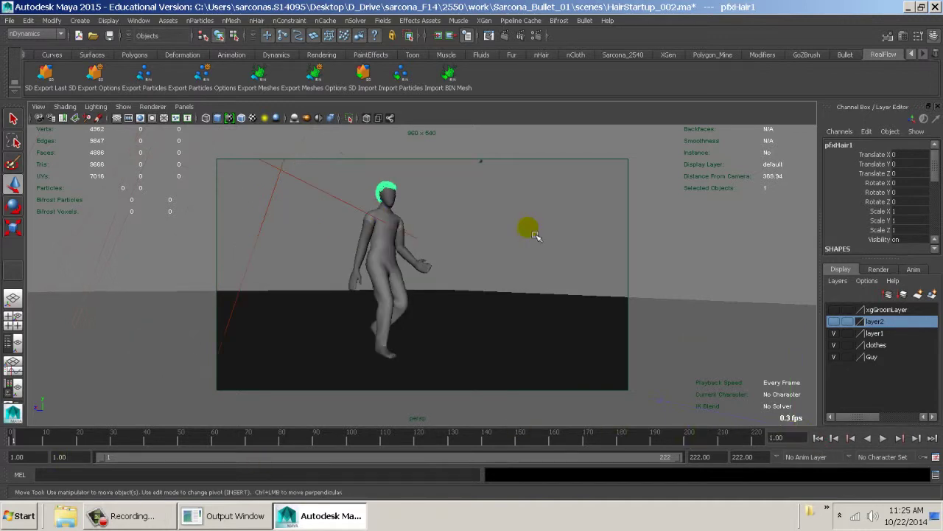
Step: Look through the hairCam camera, play the walk to about frame 38 to check the hair on the head, and clear the hair selection
click(184, 106)
mouse_move(221, 119)
click(301, 120)
key(alt+v)
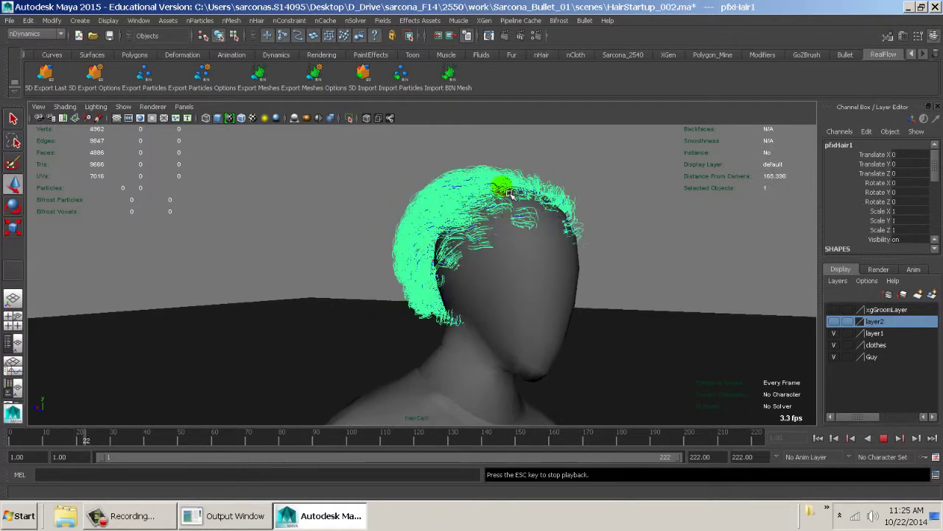
drag(523, 191, 600, 221)
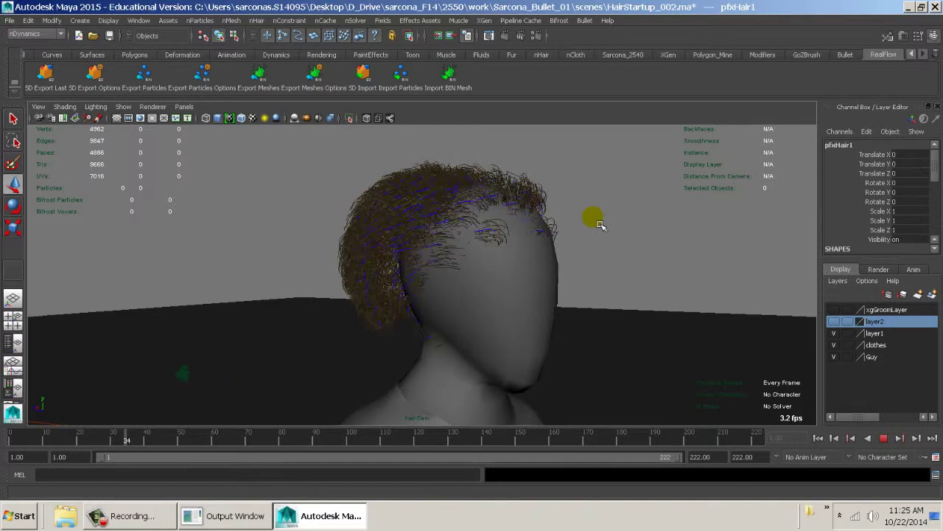
Step: Select the character's skin mesh, return to frame 1, and make the mesh a passive nCloth collider
click(543, 384)
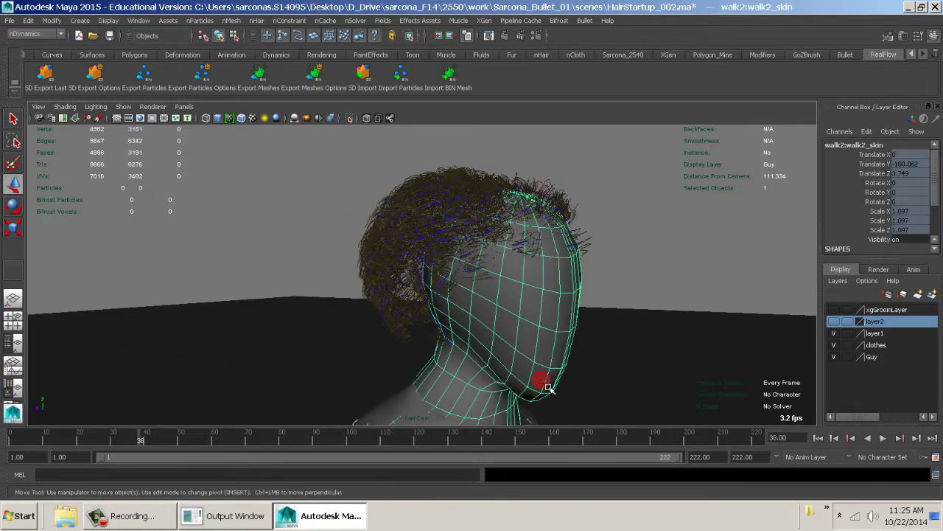
scroll(877, 230, down, 2)
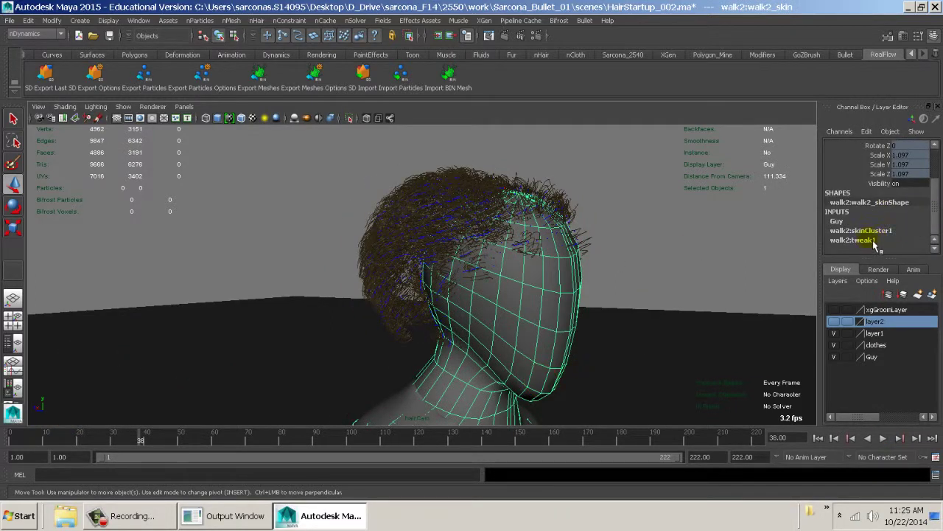
click(819, 438)
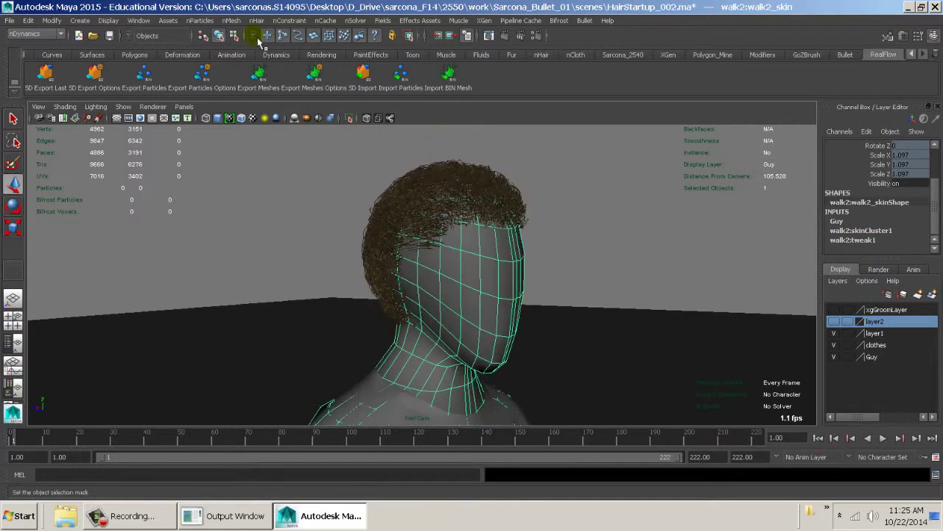
click(232, 21)
click(269, 37)
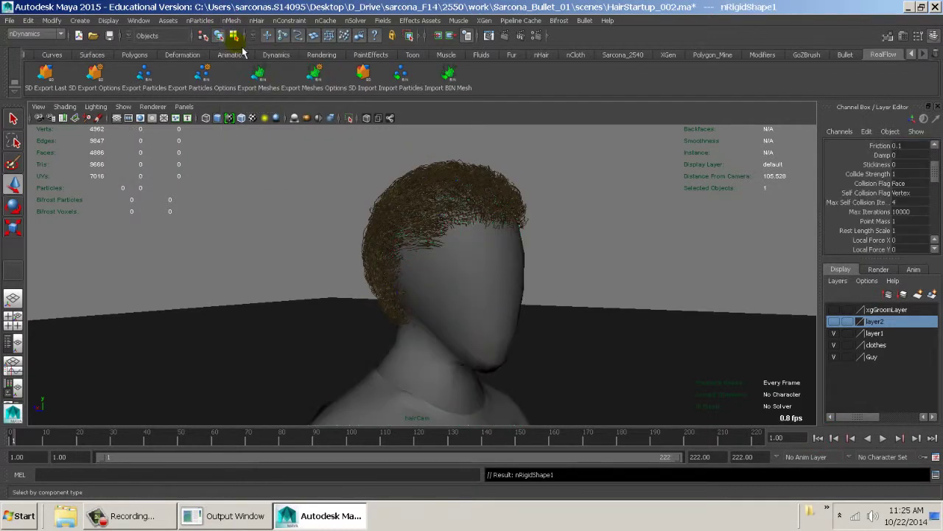
Step: Set the new skin collider's collision thickness to 0.001 in its attributes
key(ctrl+a)
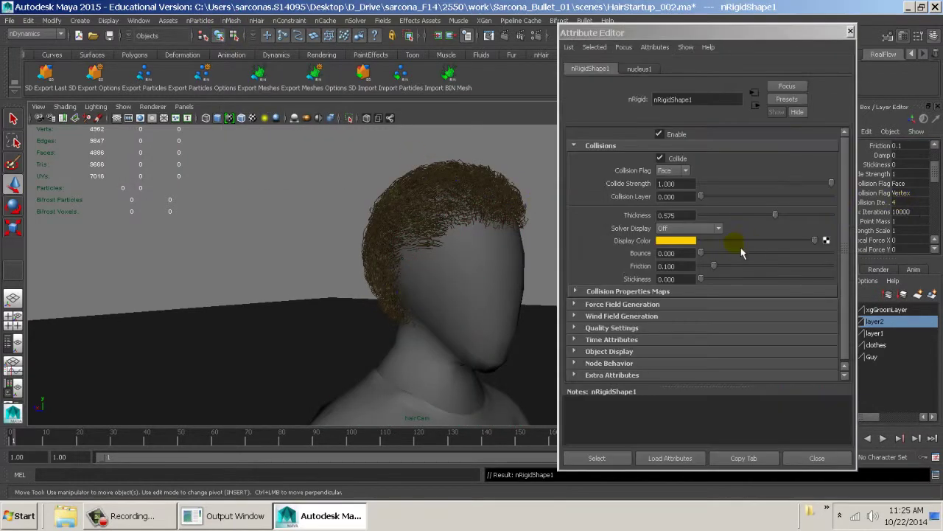
drag(692, 215, 599, 227)
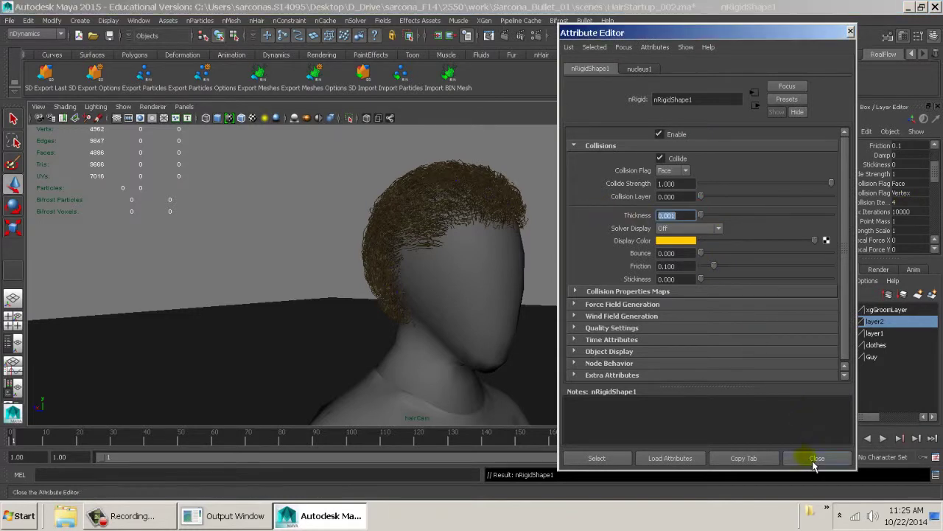
click(816, 458)
Step: Play the walk to about frame 12 to check how the hair collides with the head, and return to frame 1
click(883, 438)
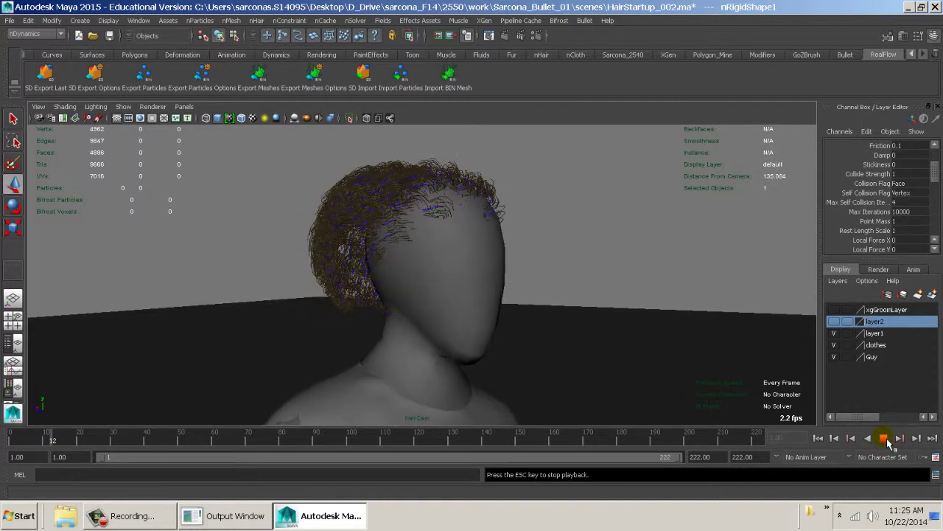
click(884, 438)
click(818, 438)
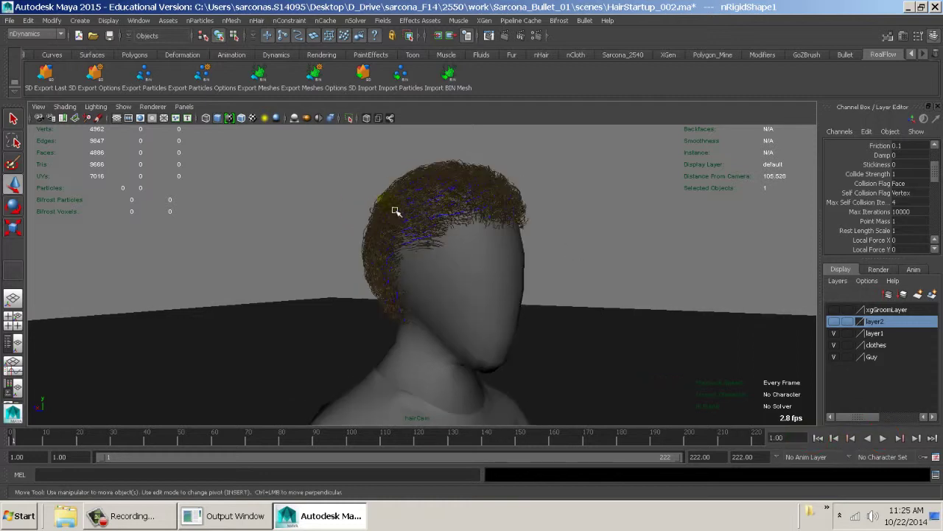
Step: Switch from the hairCam view back to the persp view and frame the character's head and upper body from slightly above
click(479, 176)
click(596, 170)
key(space)
click(600, 172)
click(525, 210)
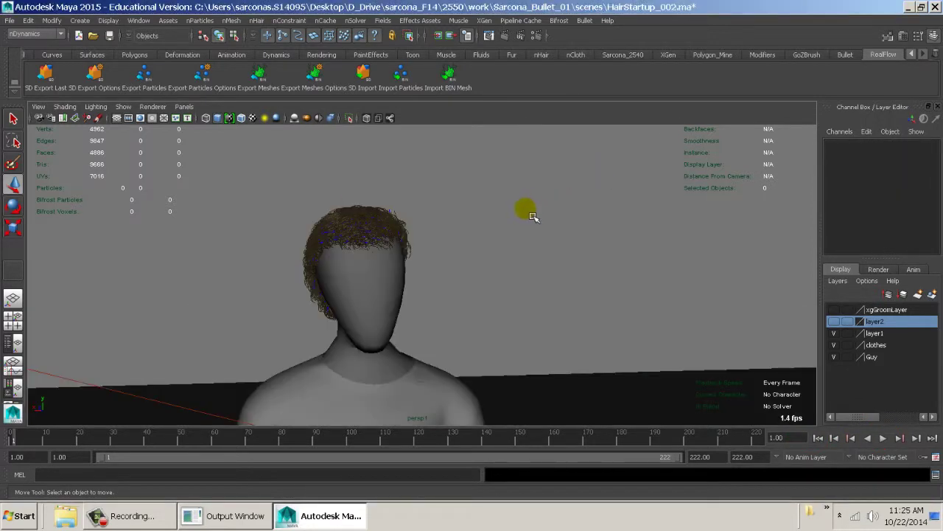
key(space)
click(524, 216)
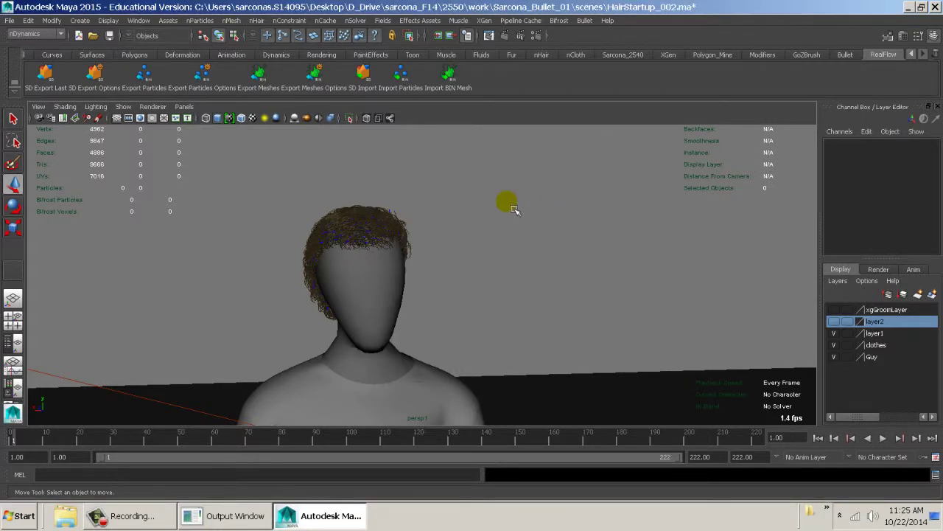
alt+drag(514, 210, 590, 223)
alt+right_drag(590, 224, 467, 165)
alt+drag(467, 165, 449, 205)
alt+right_drag(449, 204, 543, 226)
alt+middle_drag(543, 225, 479, 269)
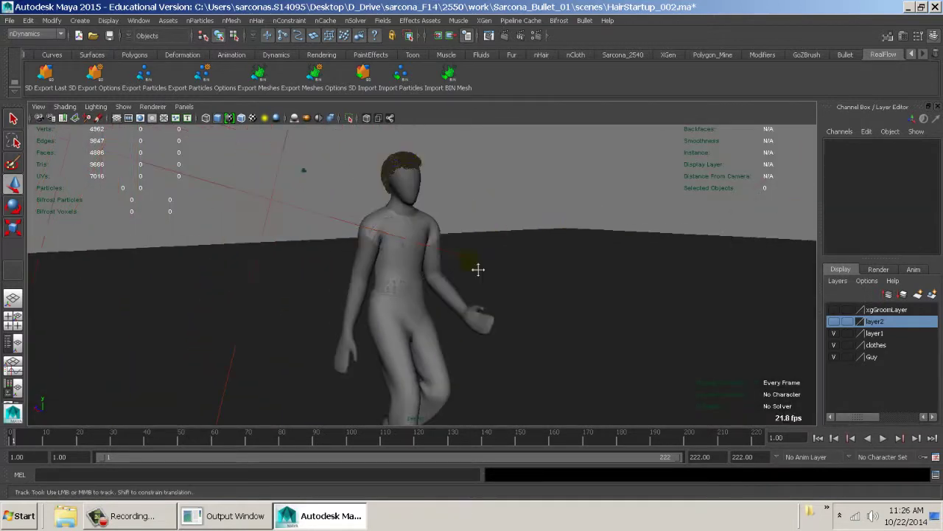
alt+right_drag(478, 269, 529, 307)
alt+drag(528, 307, 542, 274)
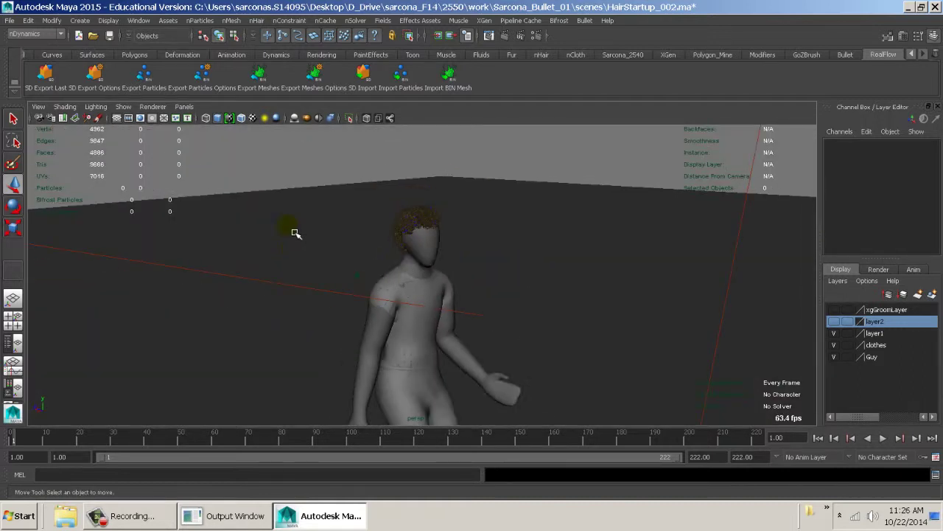